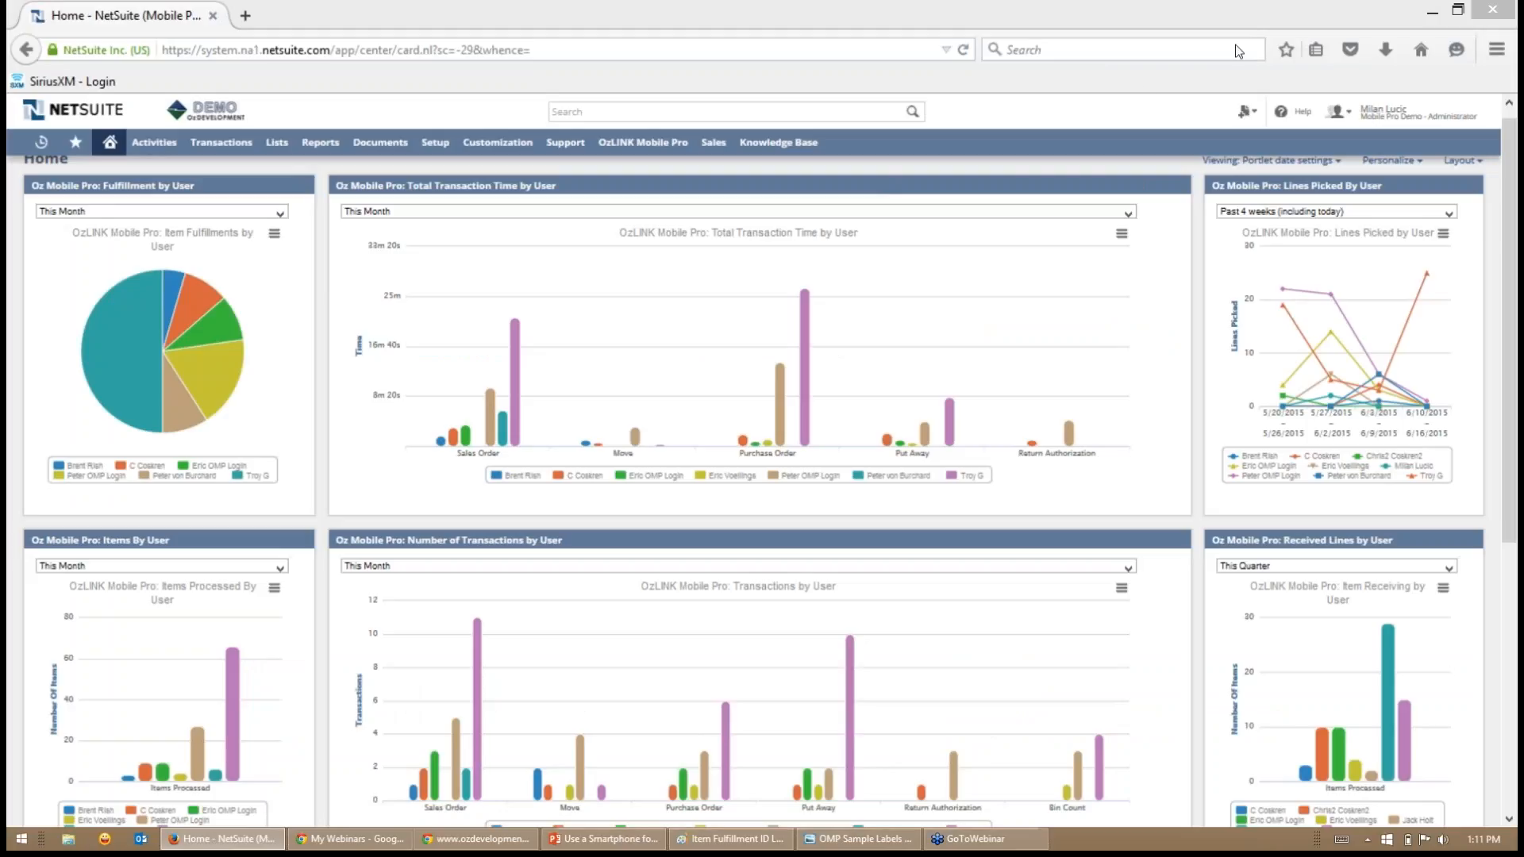
- Look over the OzLINK Mobile Pro dashboard charts, then switch to the phone emulator window in Chrome with NetSuite minimized
click(1134, 93)
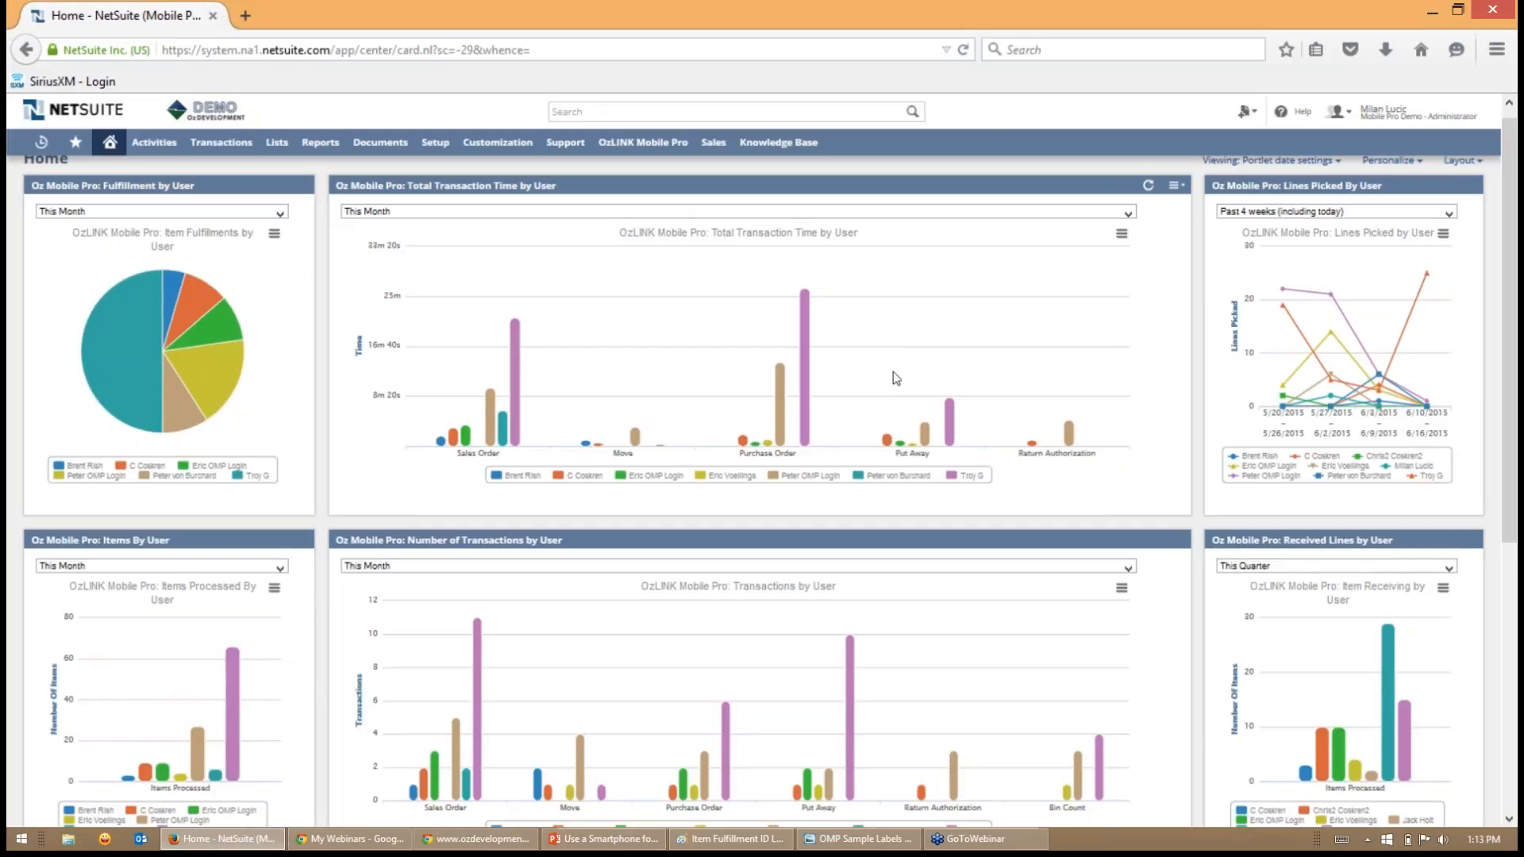
scroll(895, 375, down, 2)
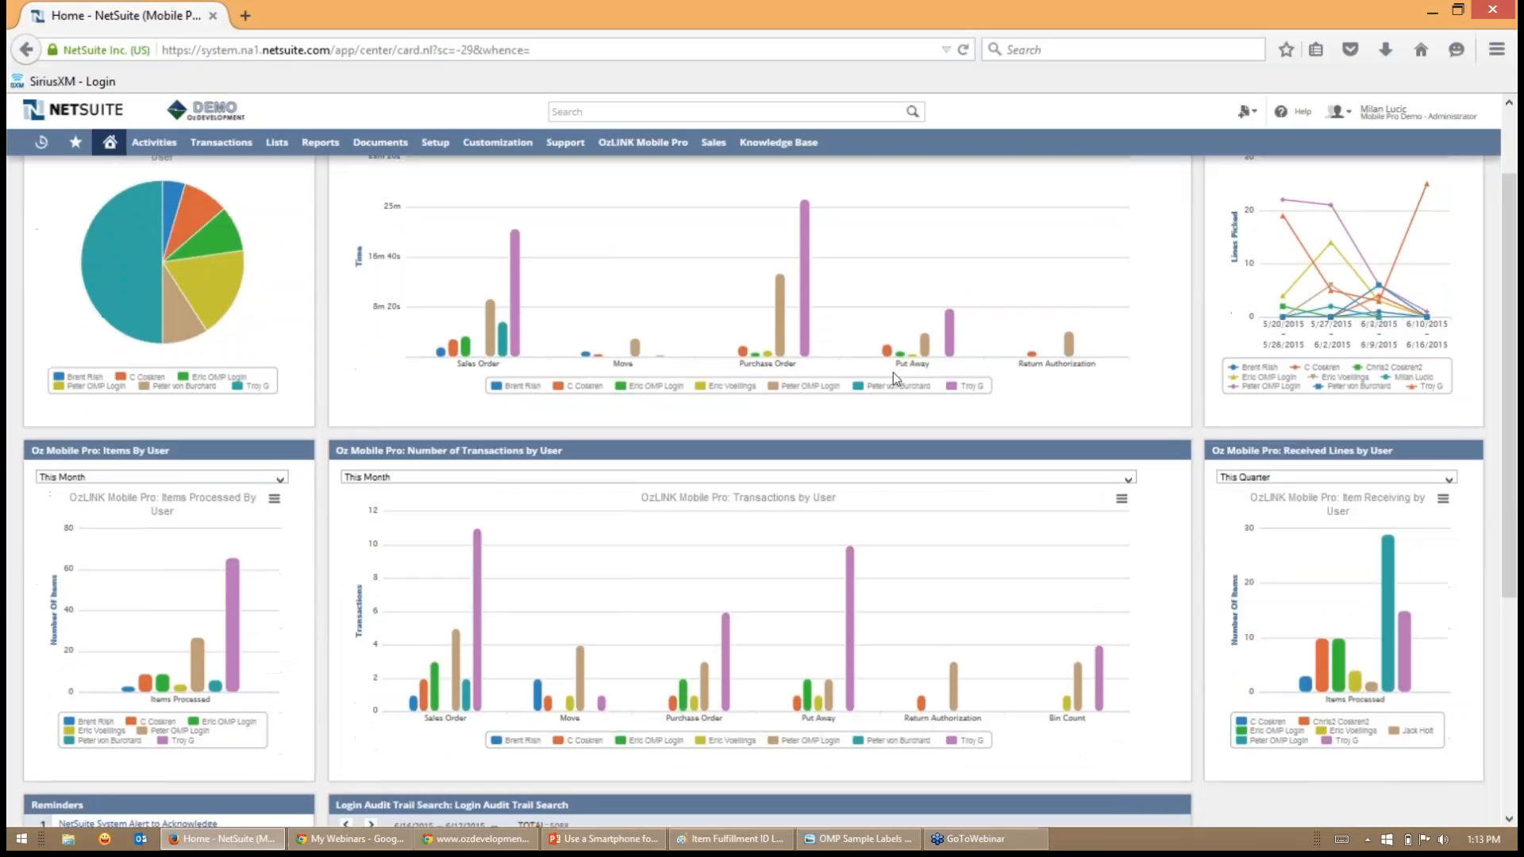
scroll(894, 373, up, 2)
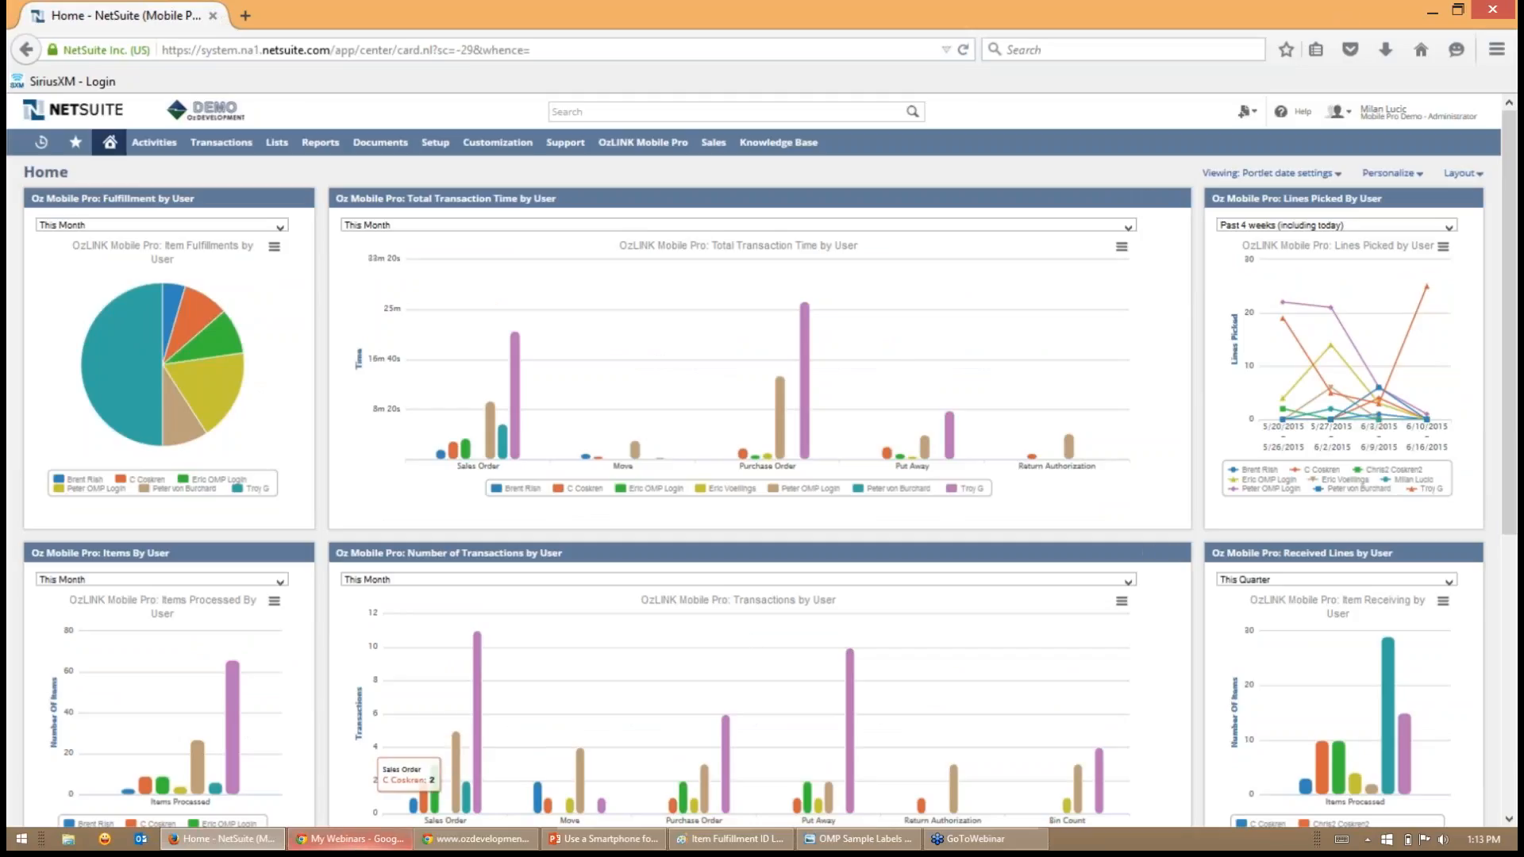
mouse_move(477, 839)
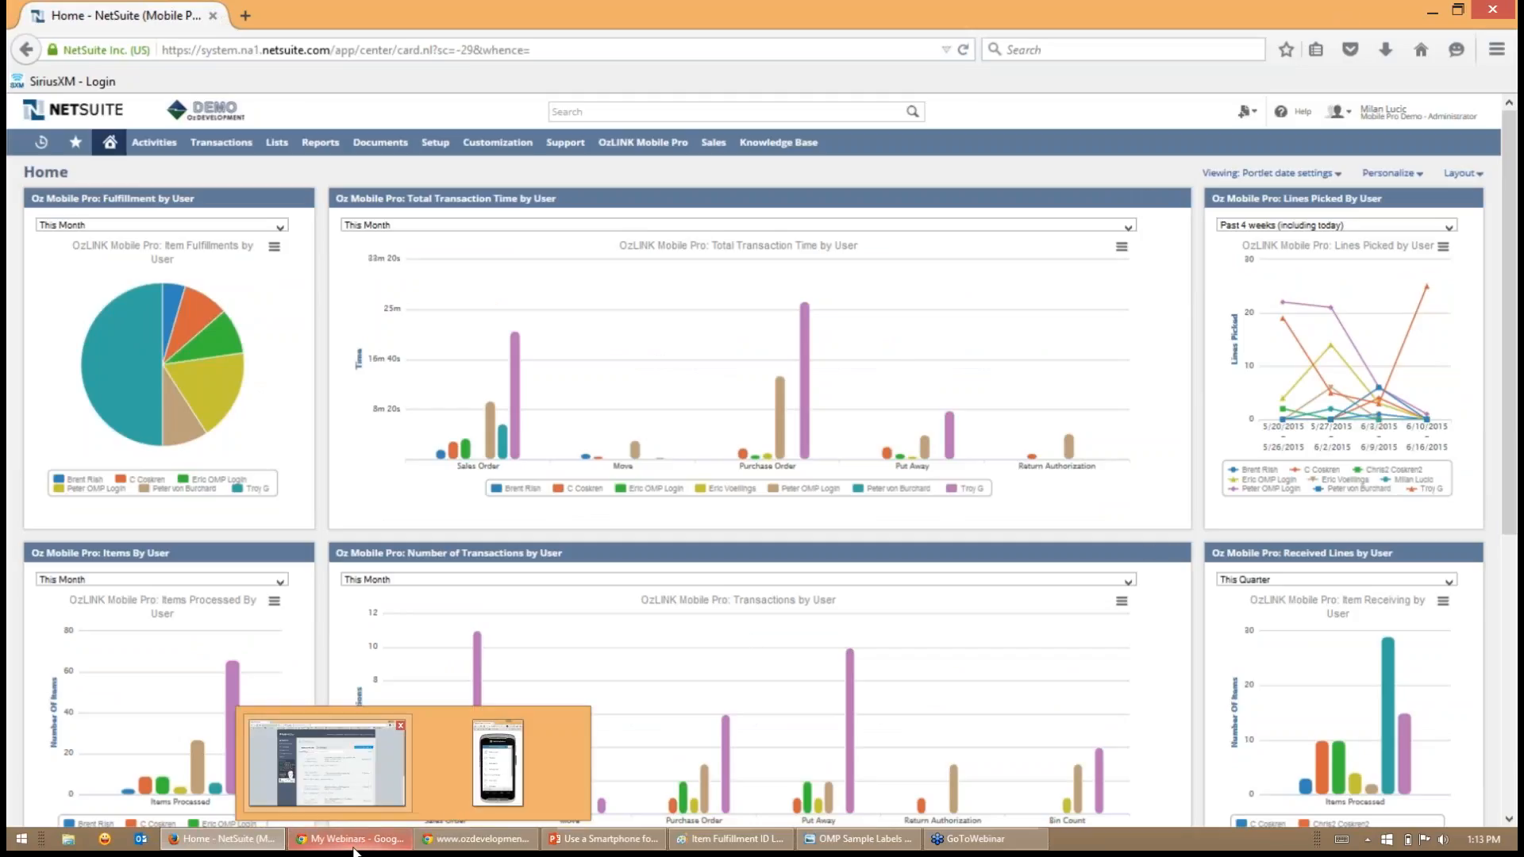
click(492, 786)
click(1429, 11)
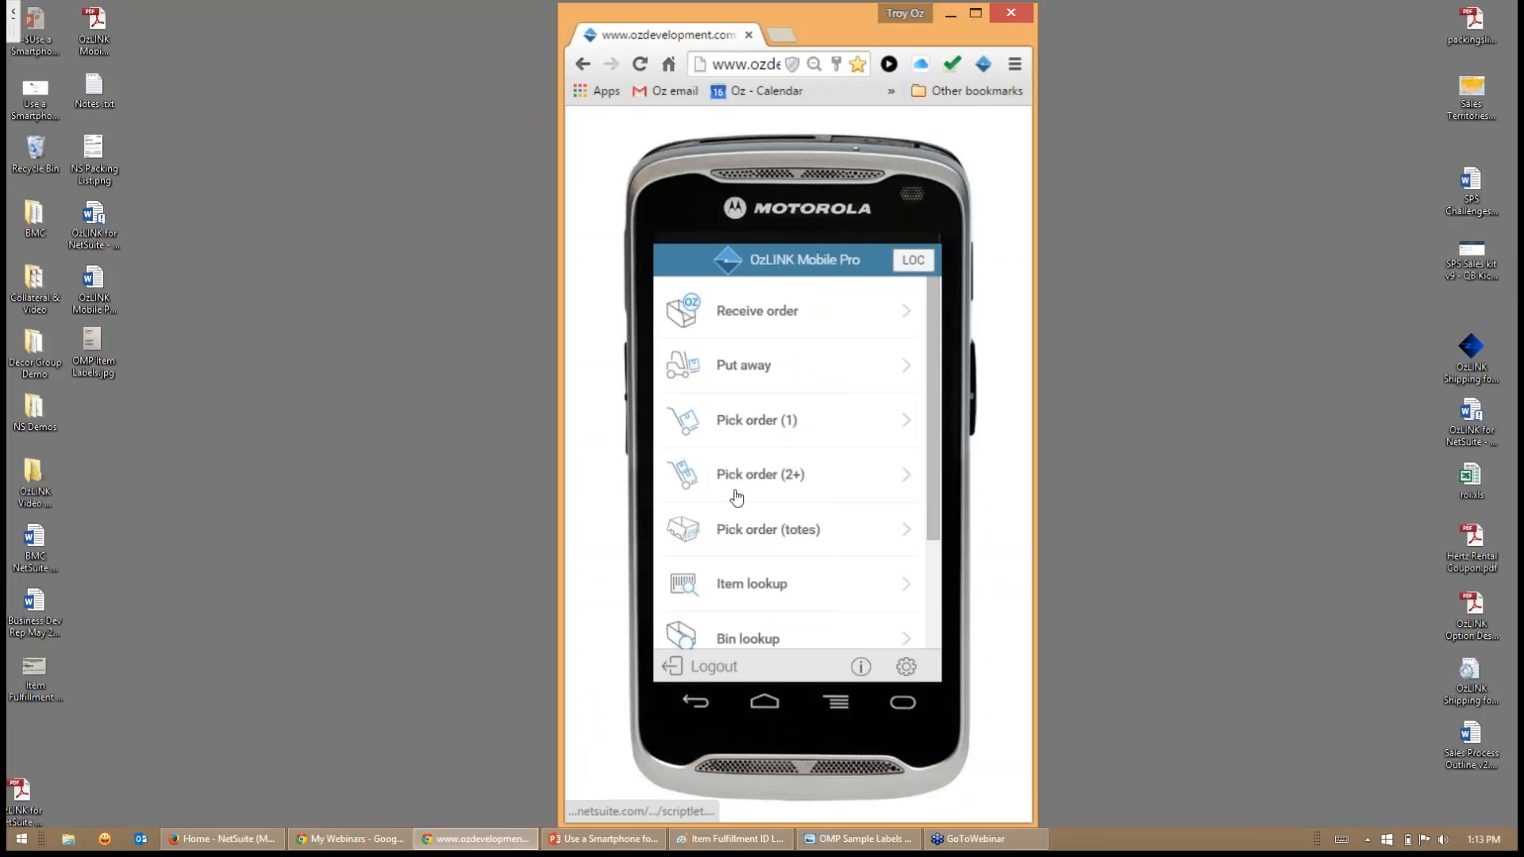
- Check the current location setting, leave it at 02: Boston, and review the functions offered on the home screen
mouse_move(935, 507)
mouse_down()
mouse_move(939, 622)
mouse_move(934, 500)
mouse_up()
click(915, 260)
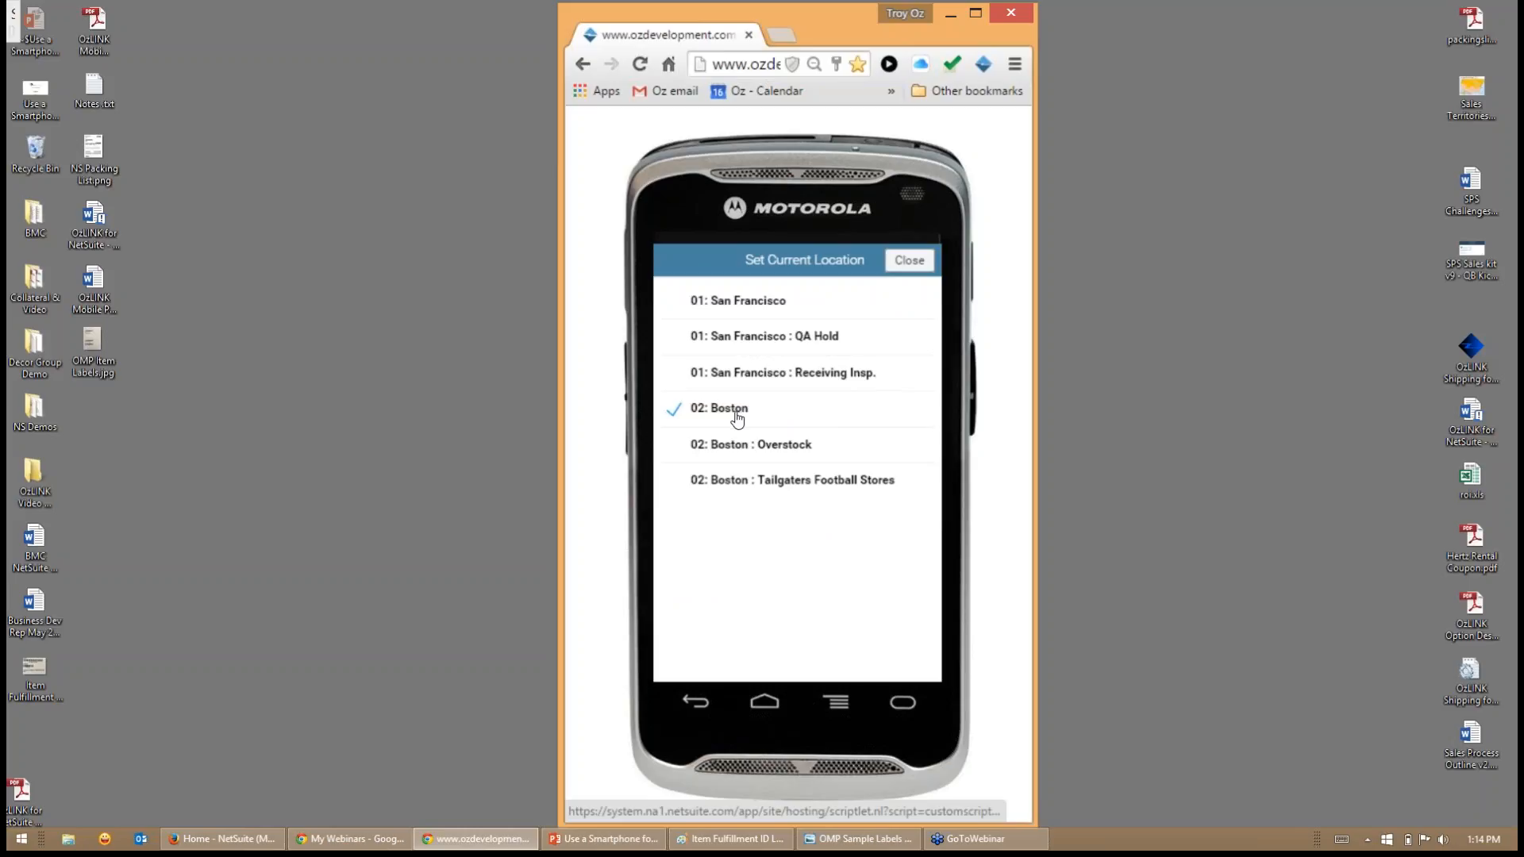
click(908, 265)
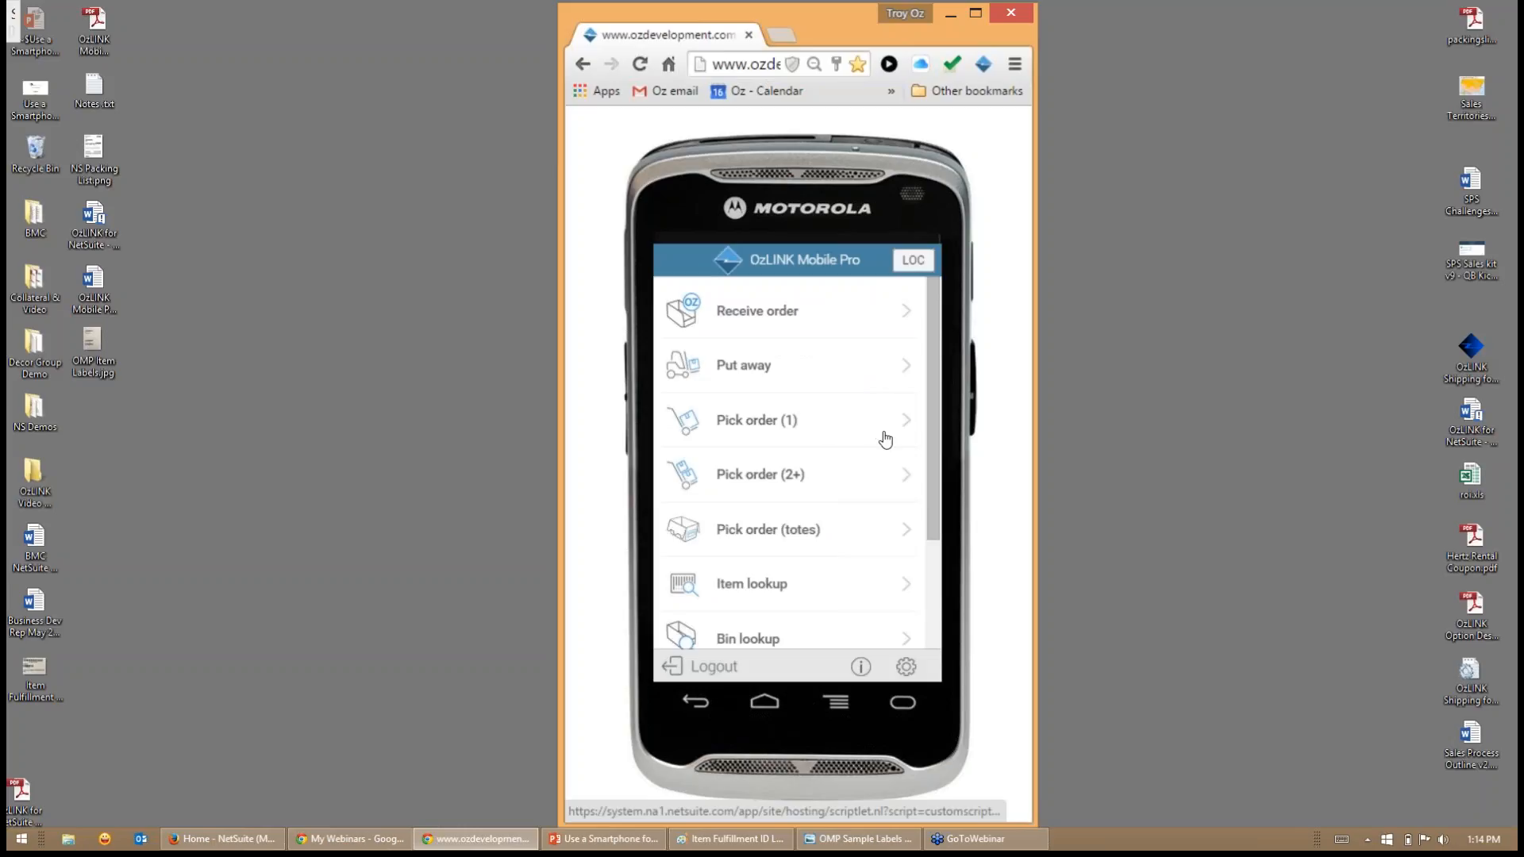
scroll(885, 439, down, 3)
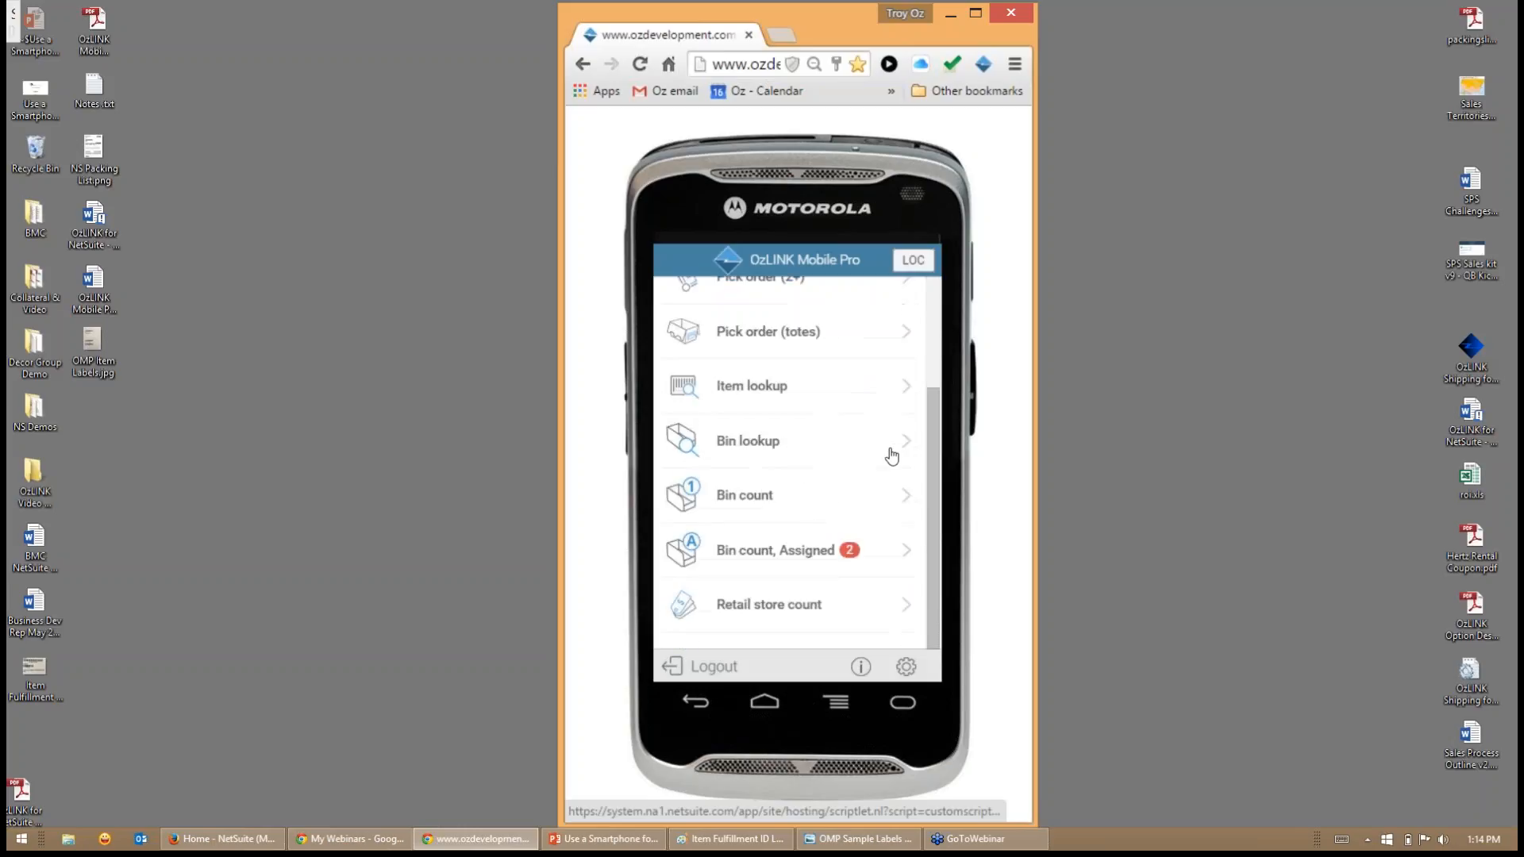
scroll(891, 470, up, 3)
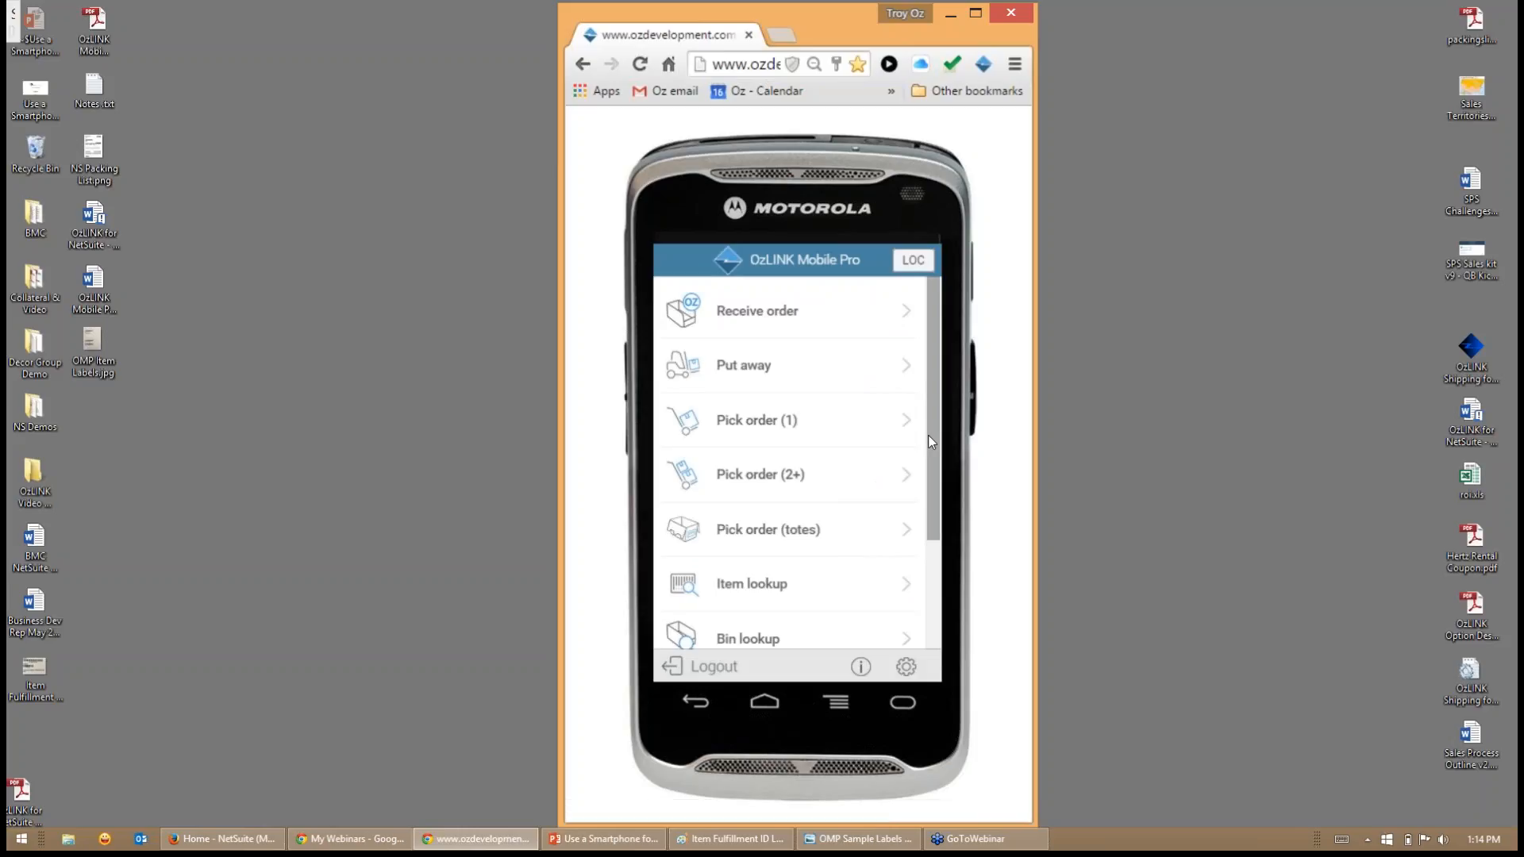
- List all orders available for receiving and open the first American Computers purchase order
click(766, 322)
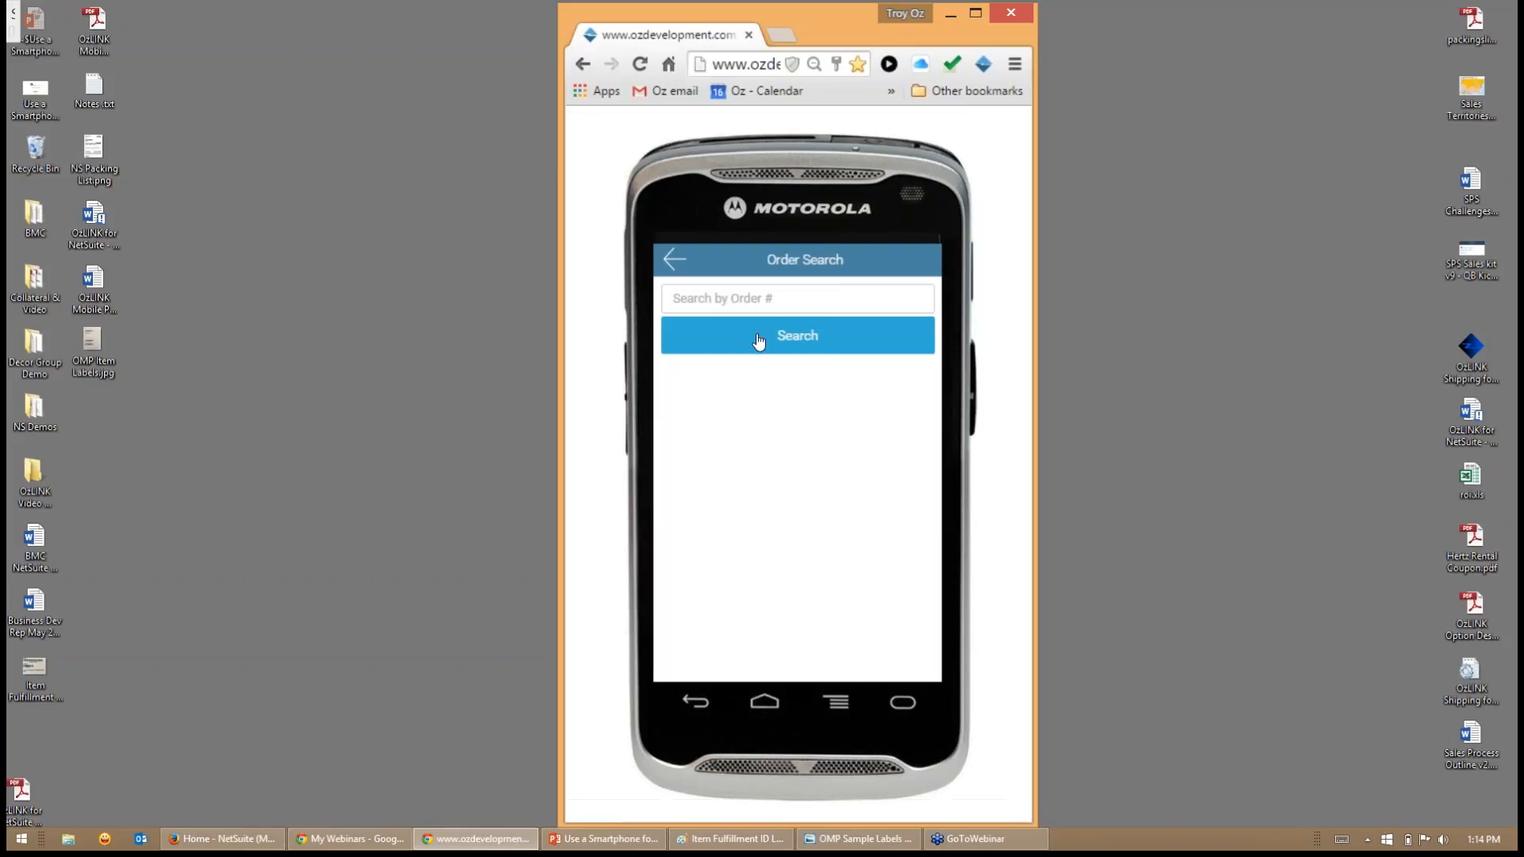
click(797, 335)
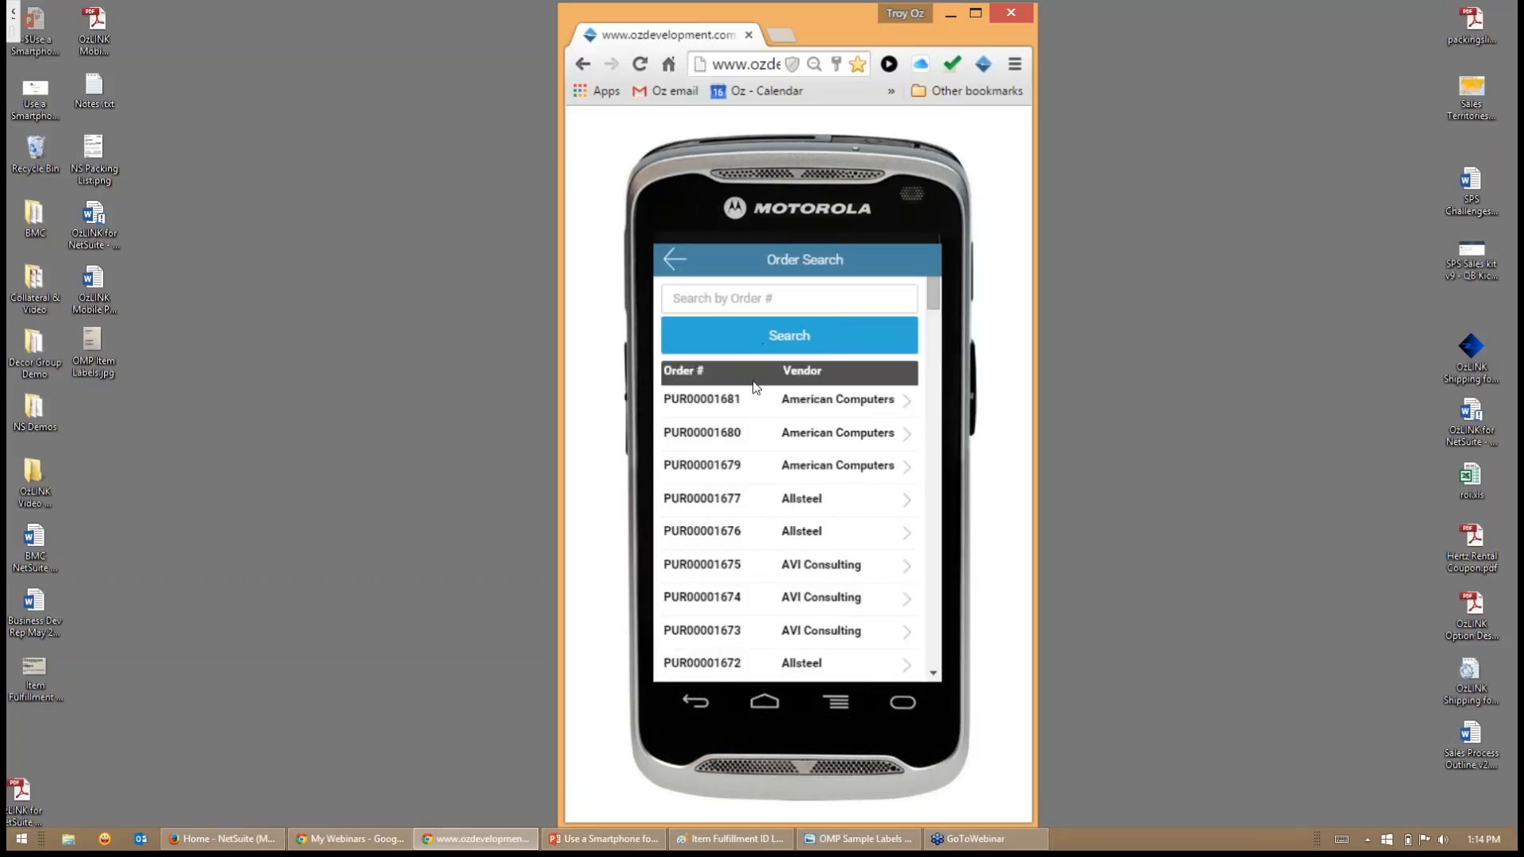
scroll(761, 431, down, 3)
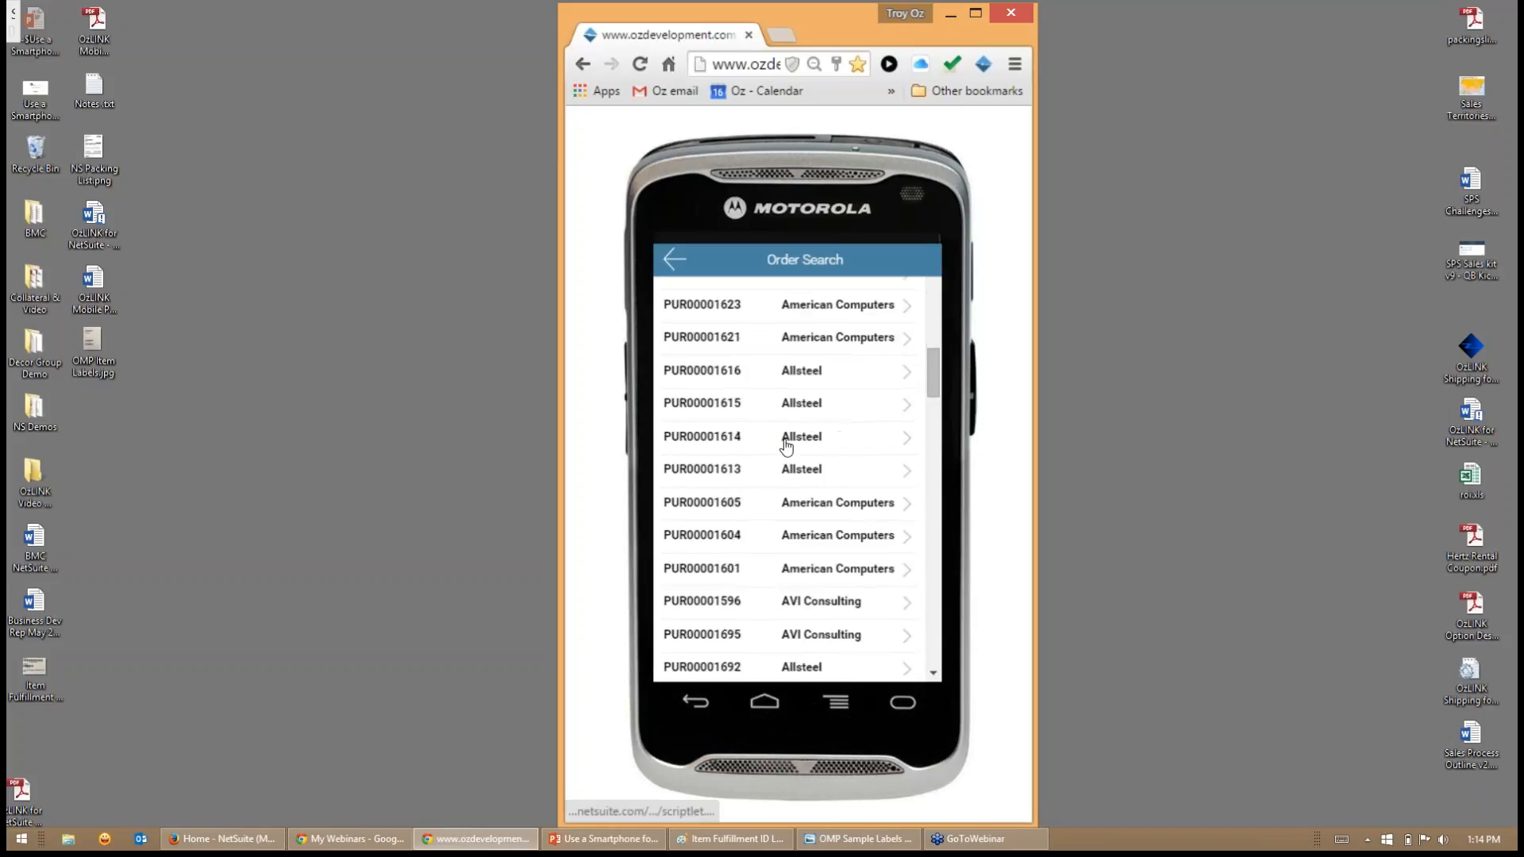
scroll(778, 512, up, 3)
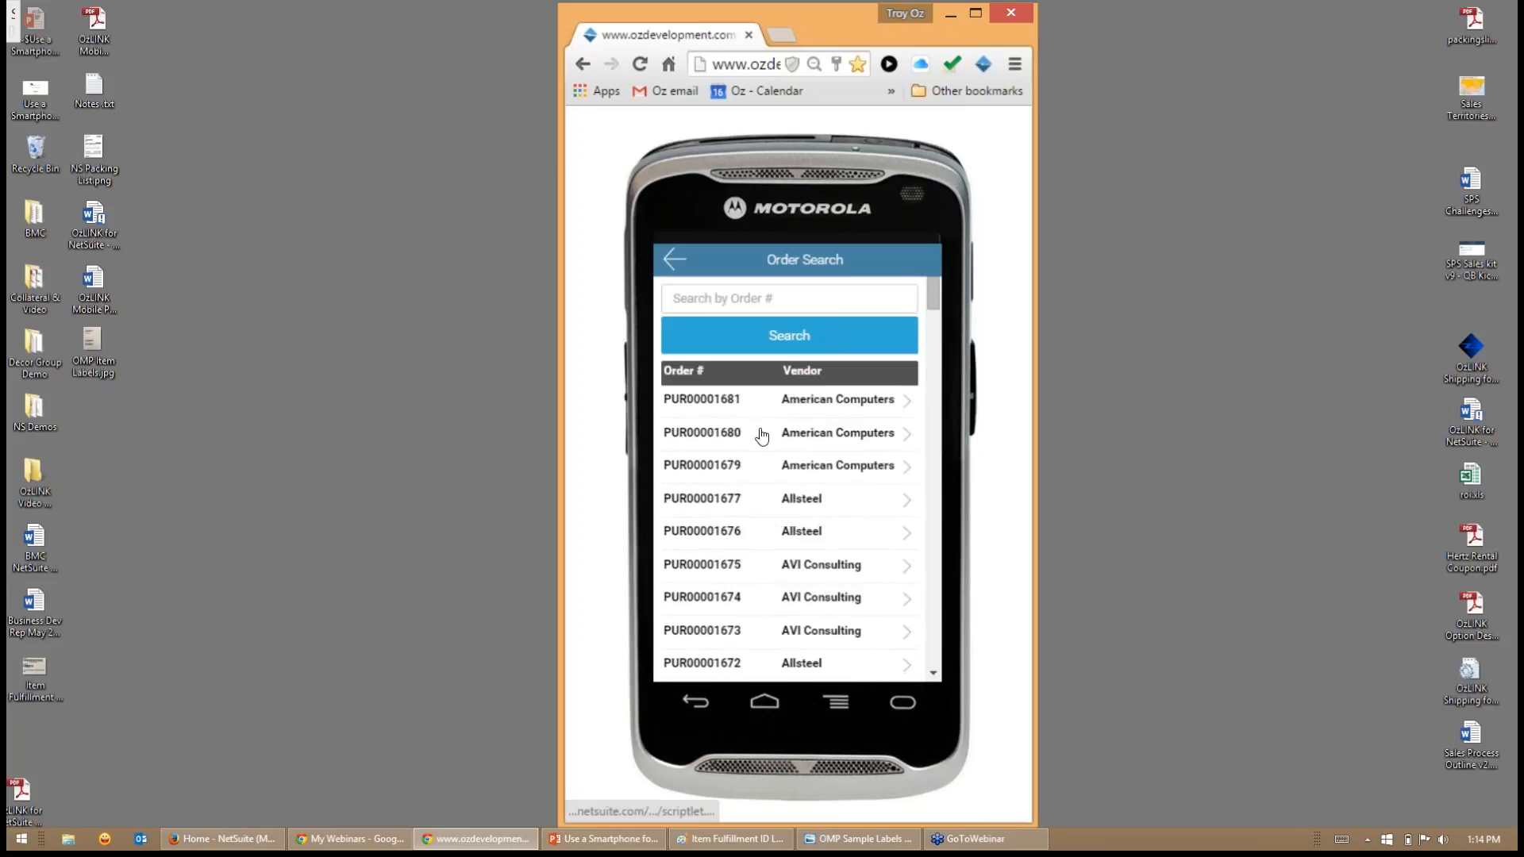
scroll(714, 492, down, 5)
scroll(725, 512, down, 4)
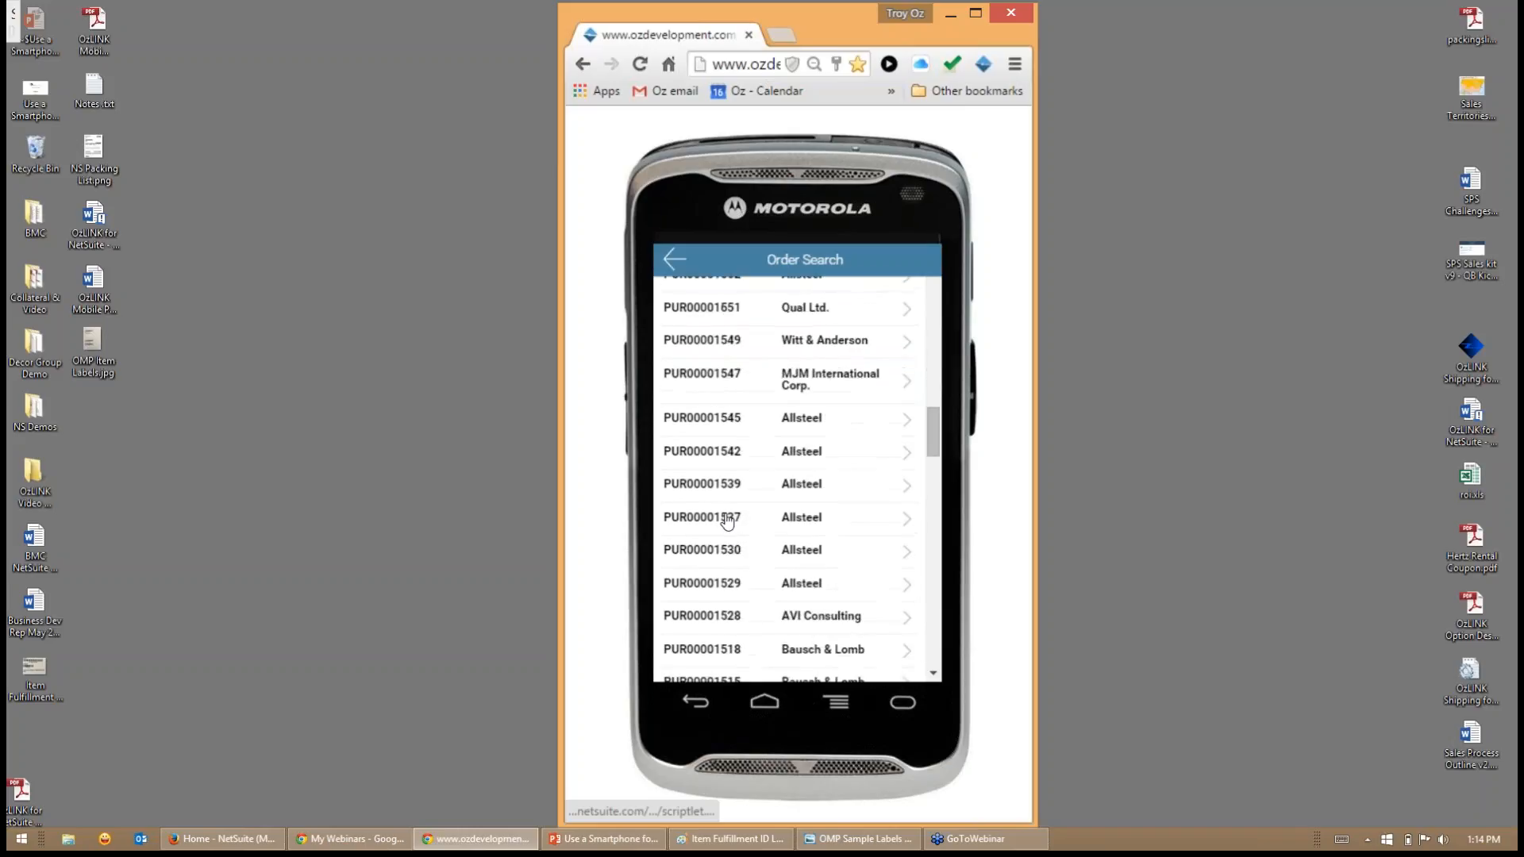
scroll(722, 530, up, 3)
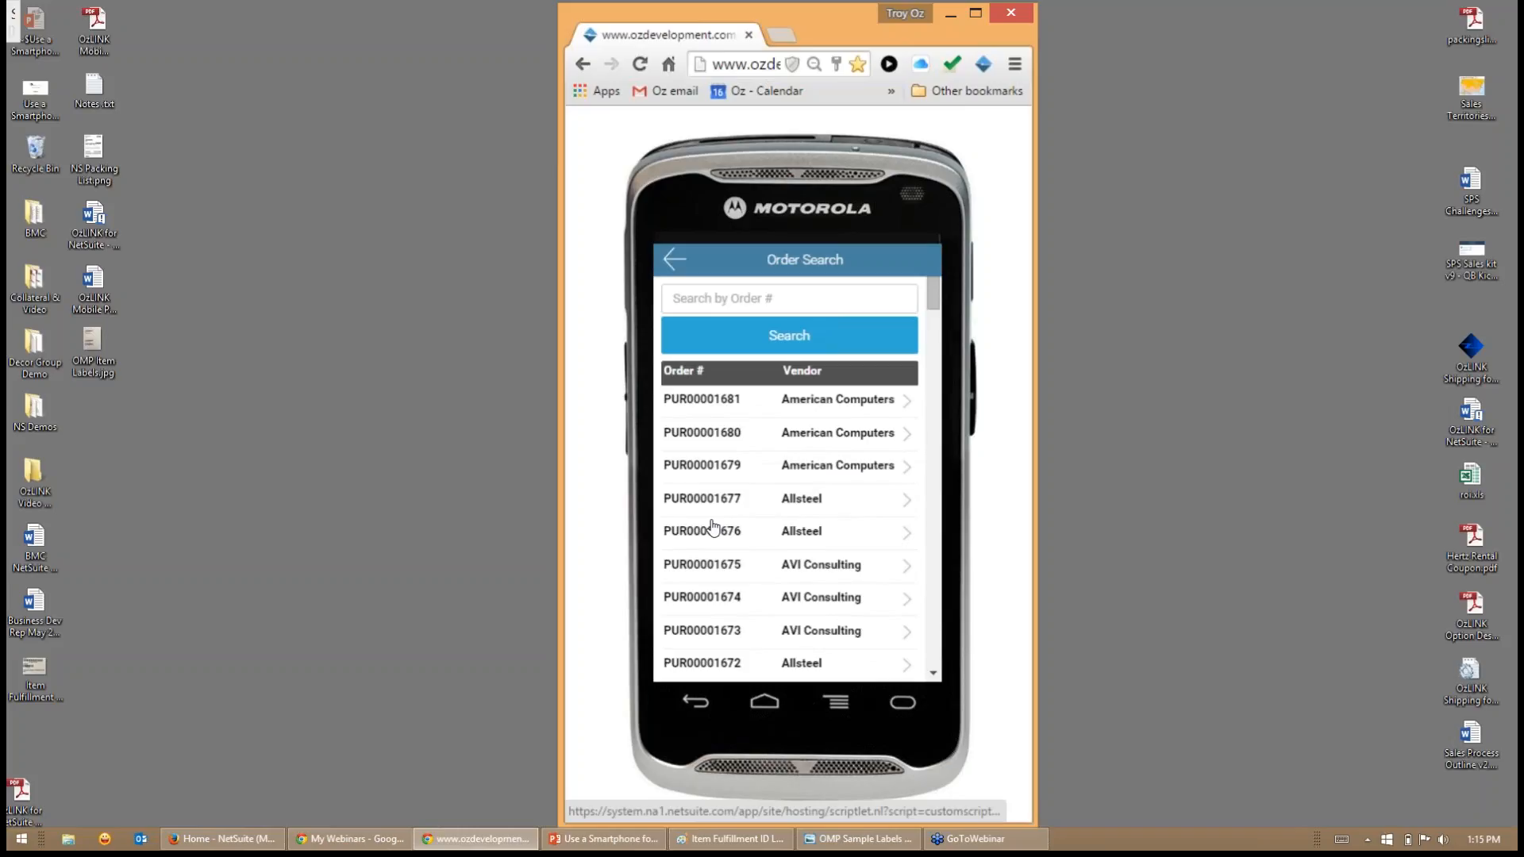
click(810, 409)
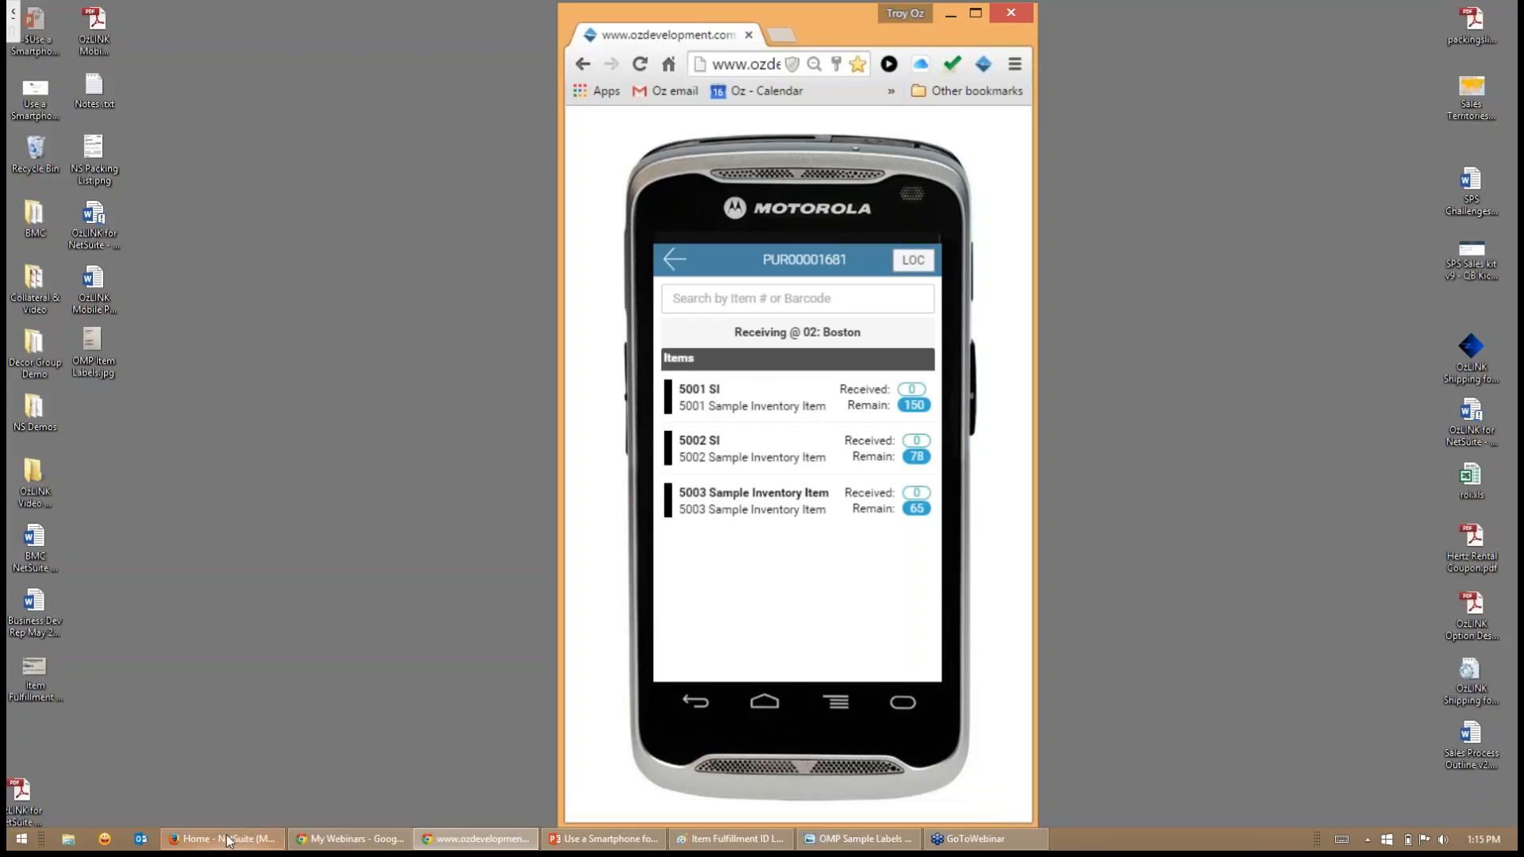
- Switch to NetSuite in Firefox, search for the same purchase order by its number and view its record
click(254, 834)
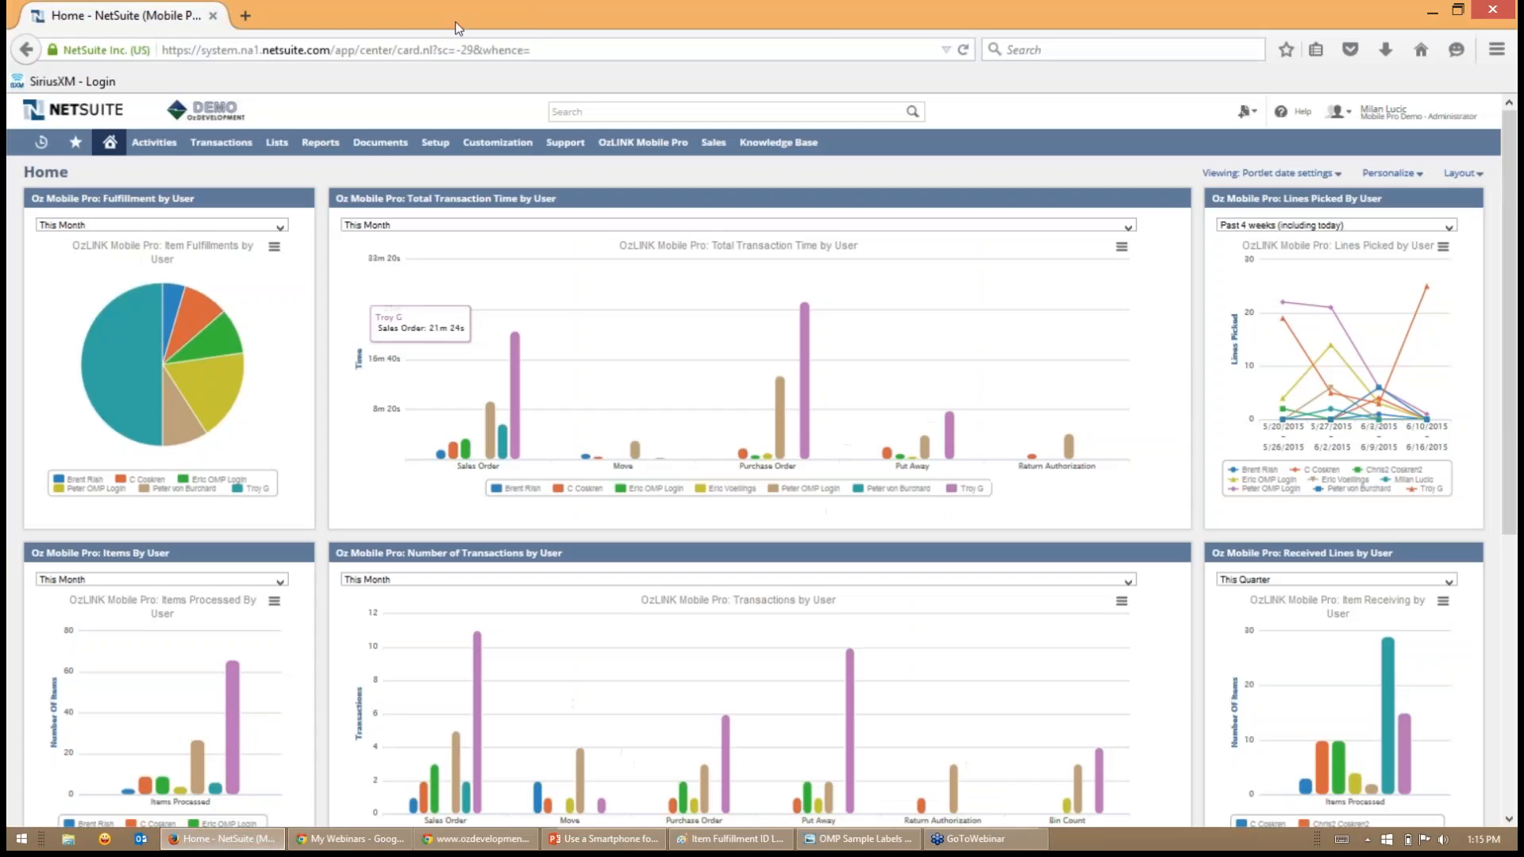
click(589, 114)
text(1681)
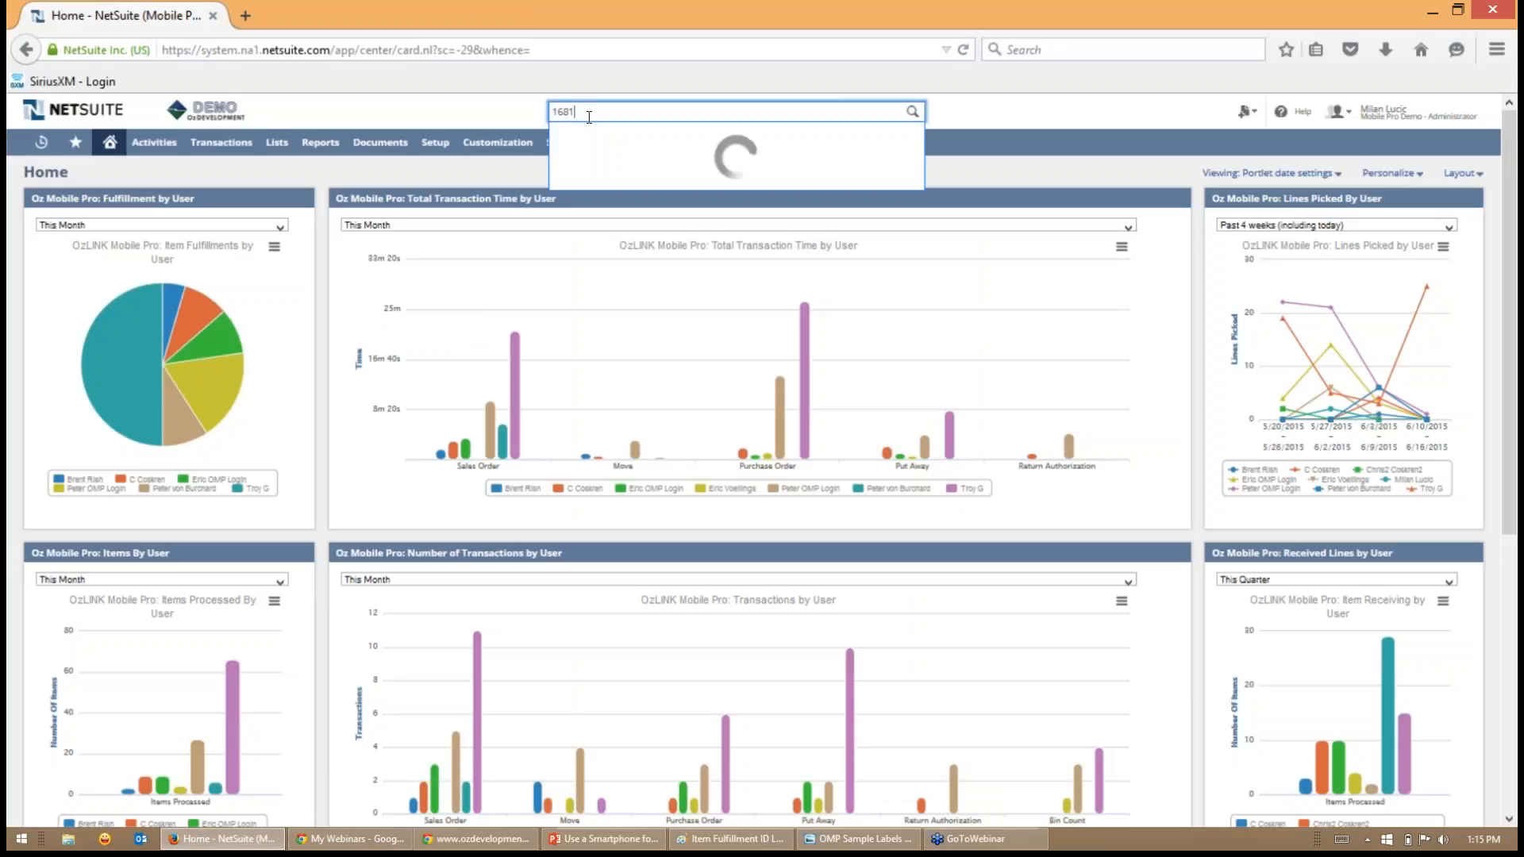
key(Return)
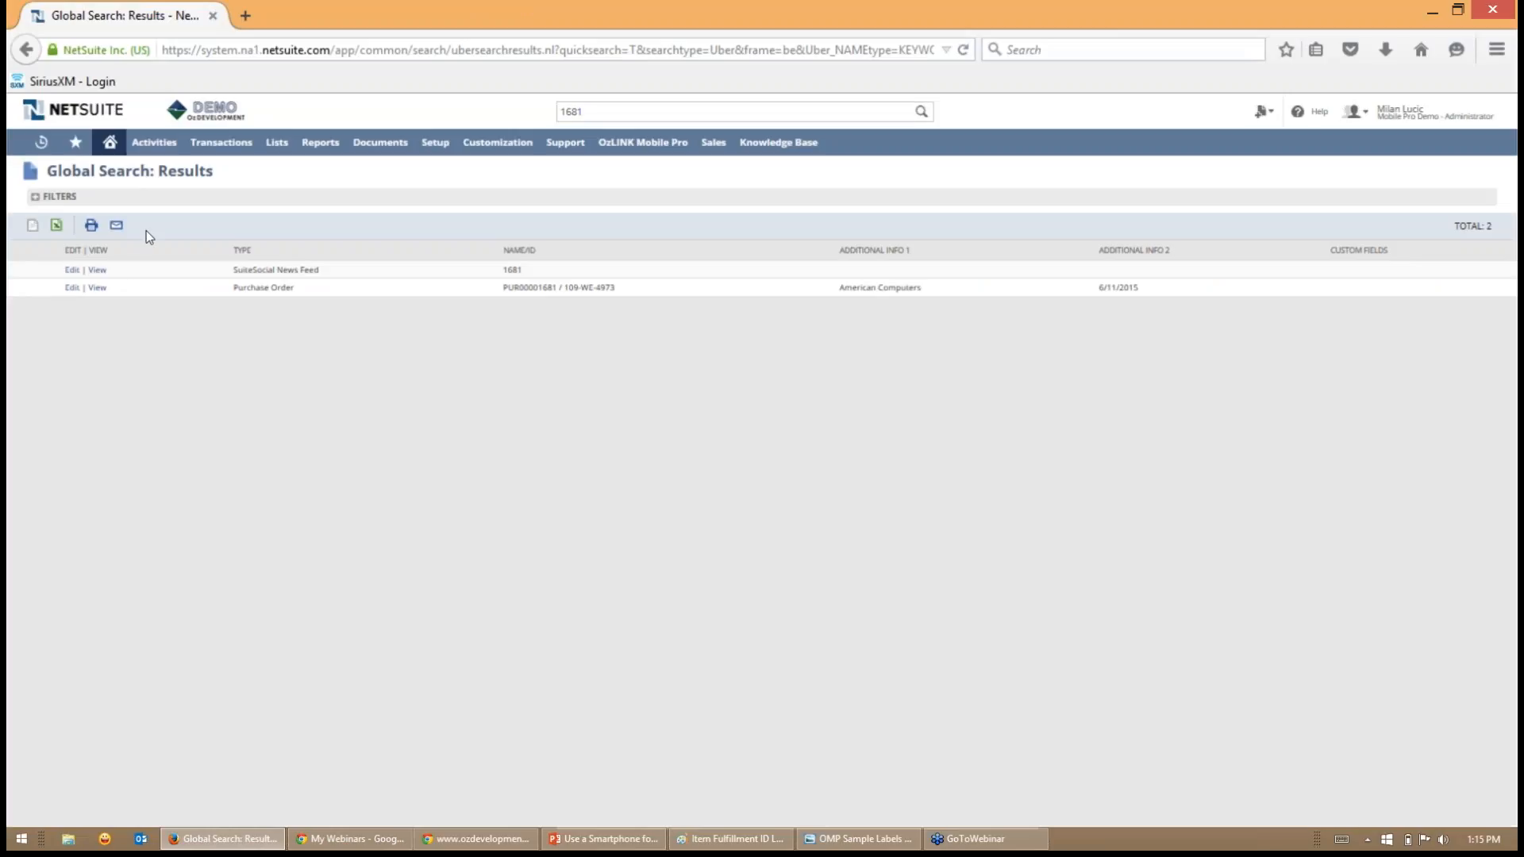
click(99, 289)
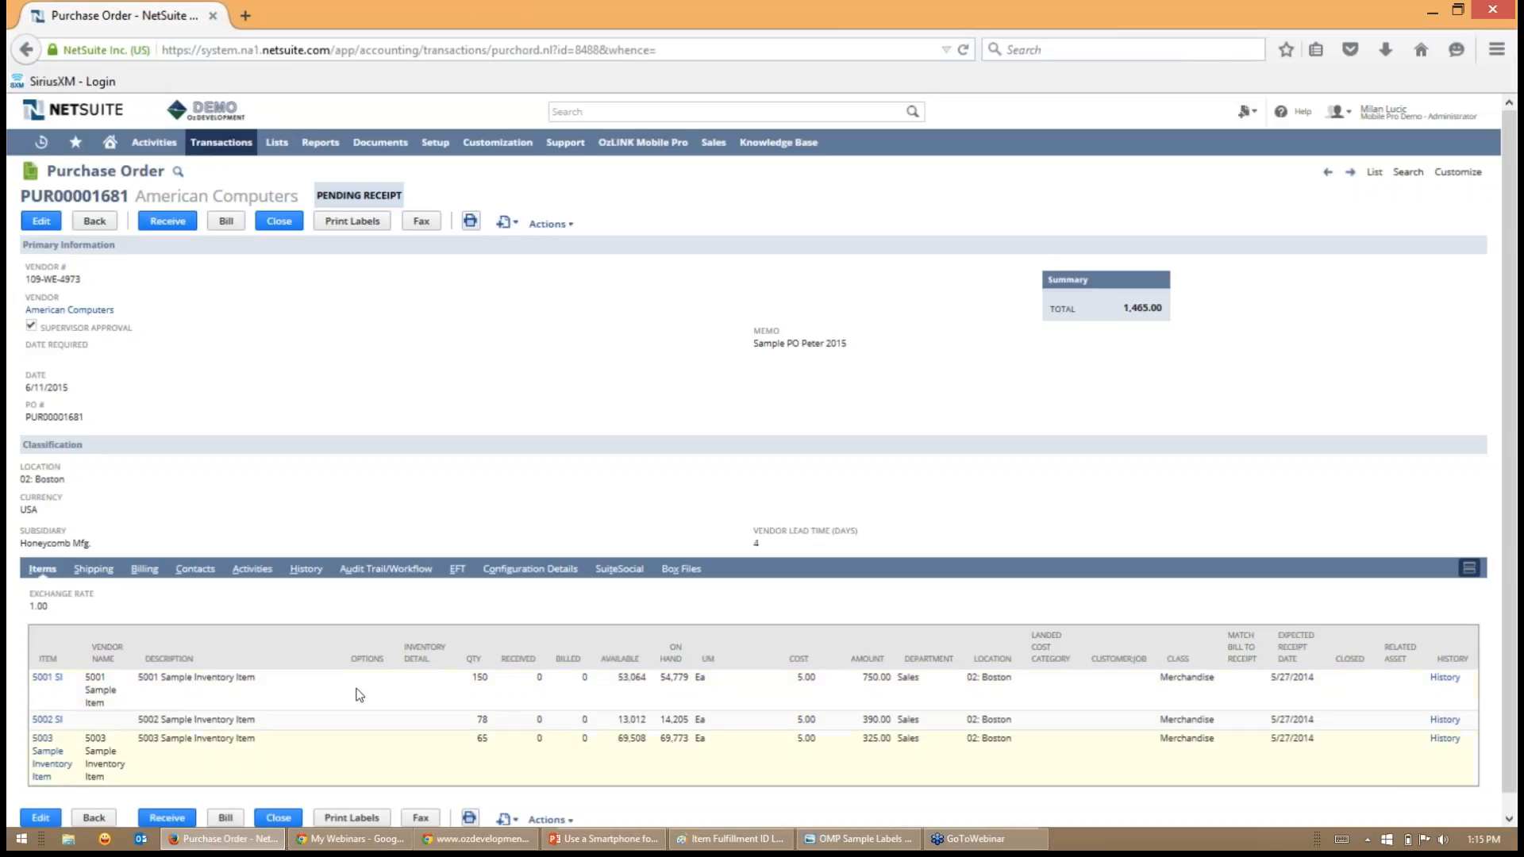
- Examine the purchase order's item lines and its receipts and bills history, ending on the item lines
scroll(344, 697, down, 1)
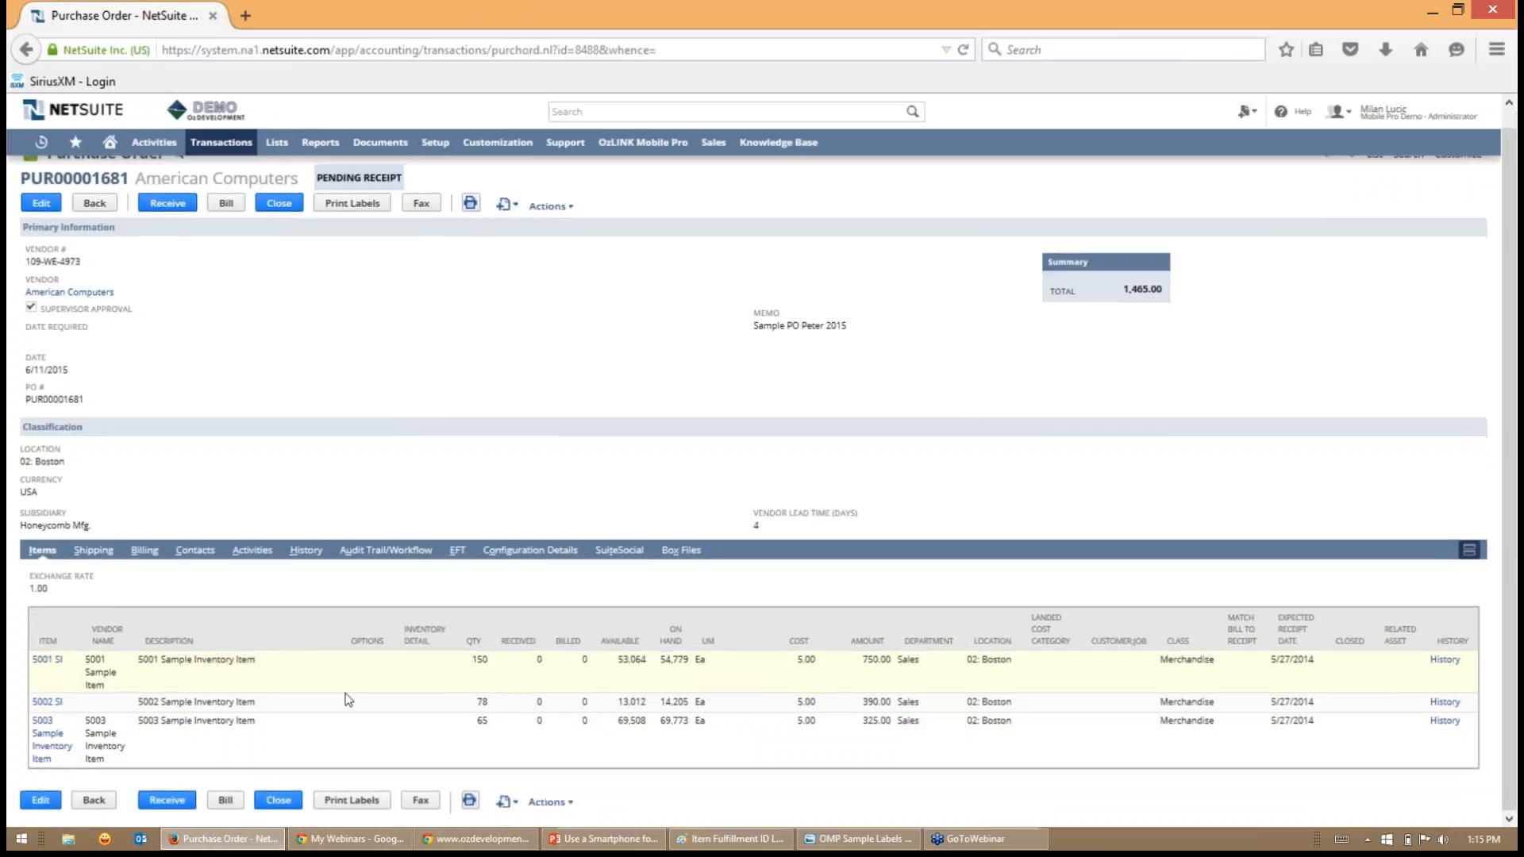
scroll(344, 697, up, 1)
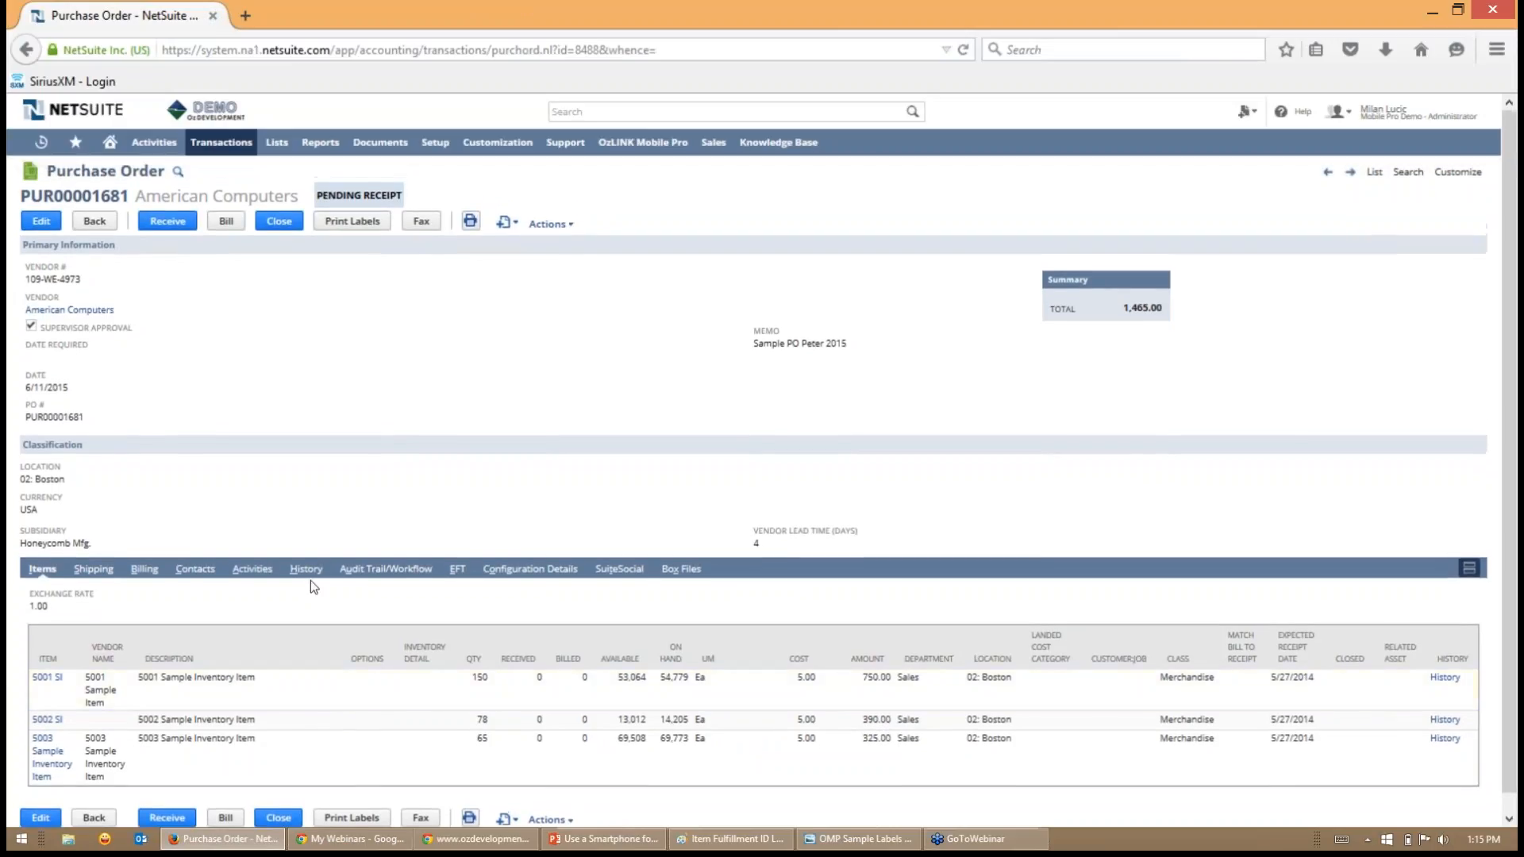
click(308, 569)
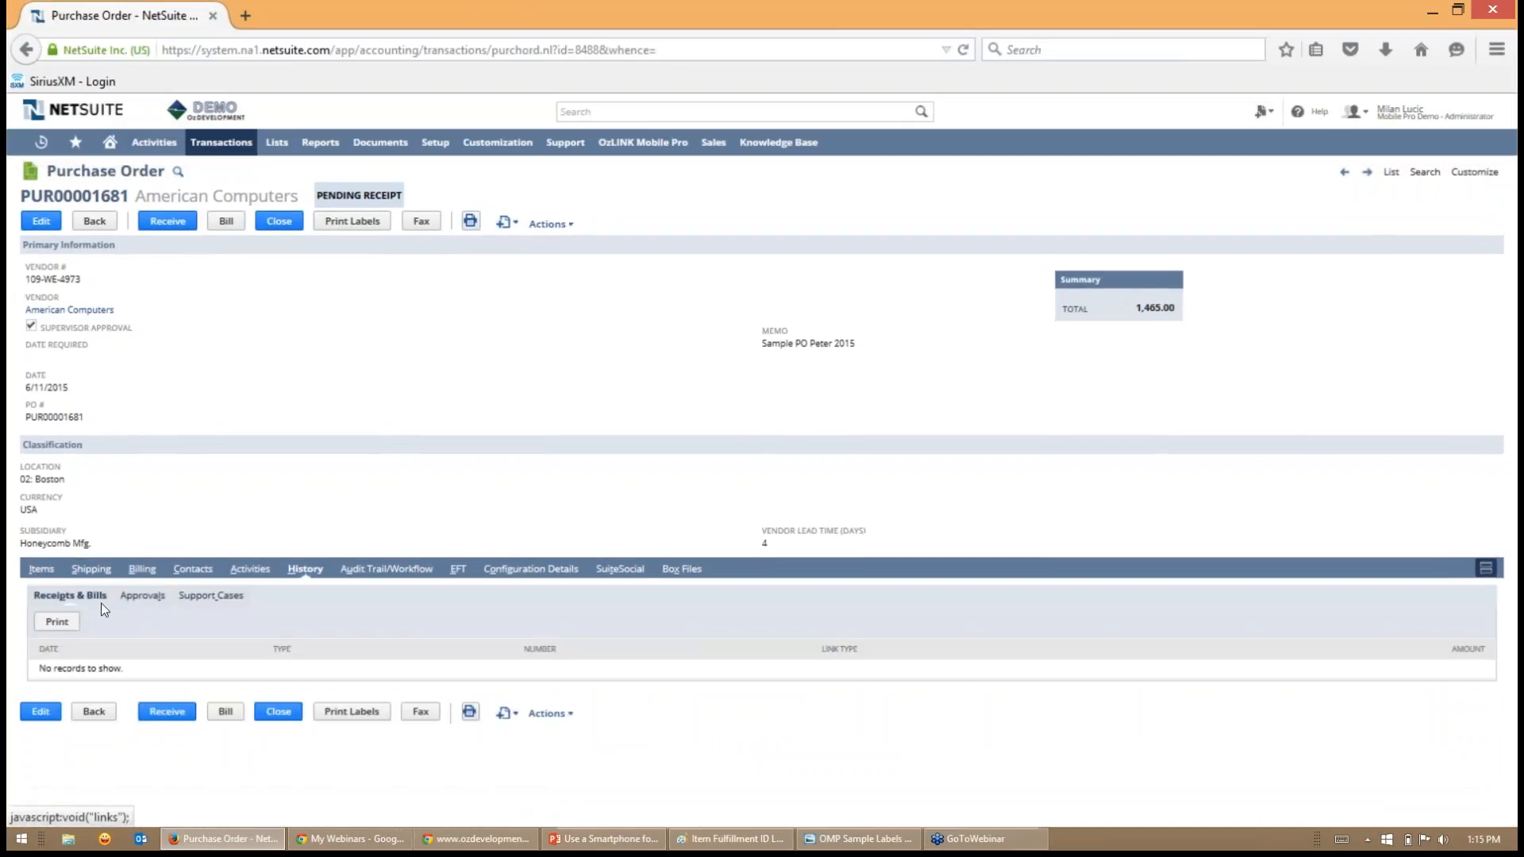
click(40, 569)
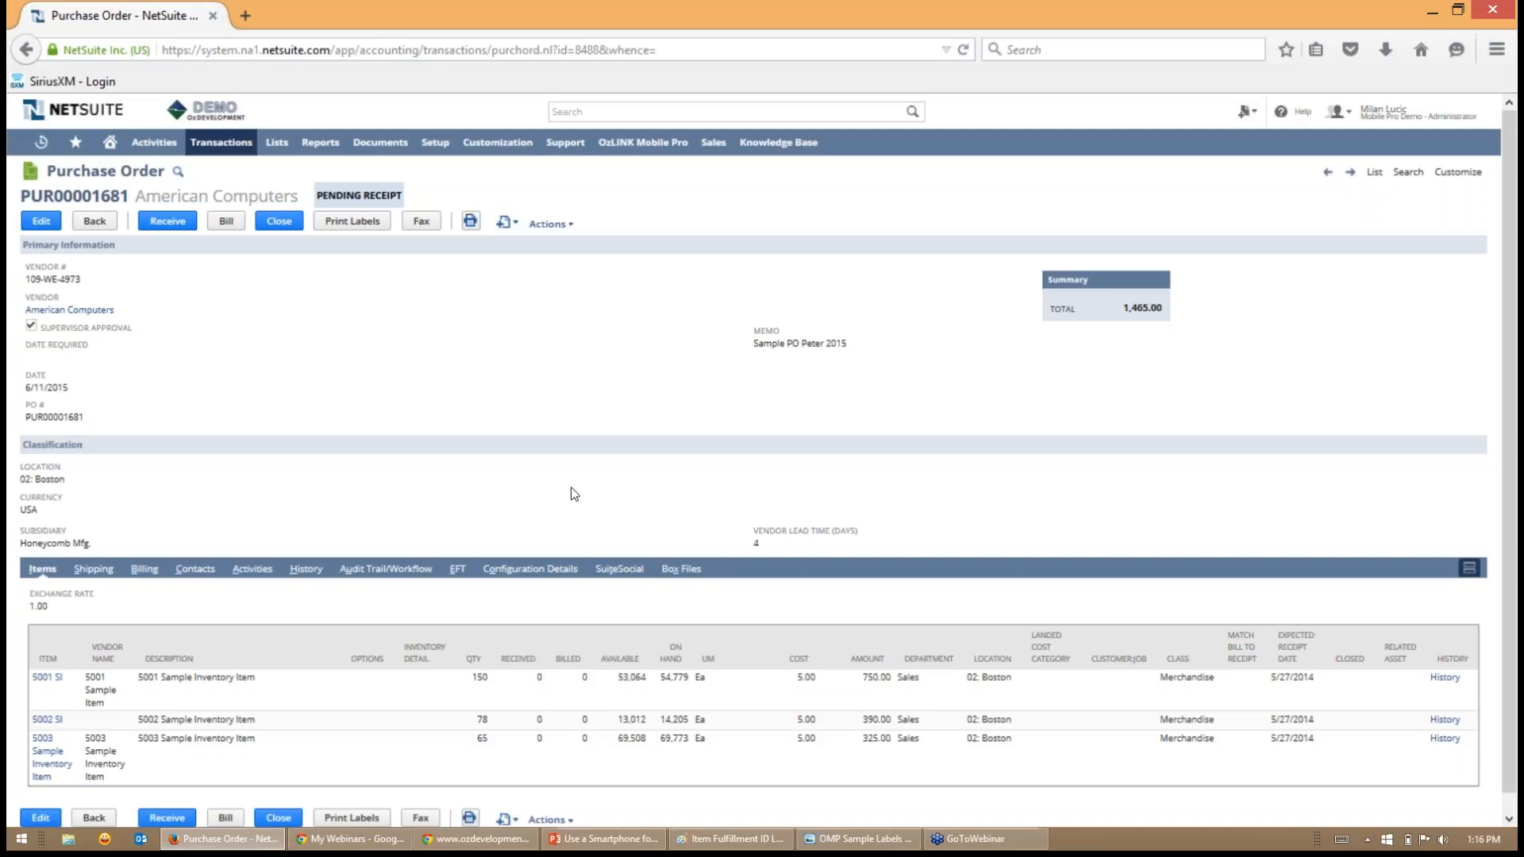
- Open item 5001 SI in a separate tab and examine its OMP Auto Print During Receipt setting
right_click(42, 681)
click(153, 501)
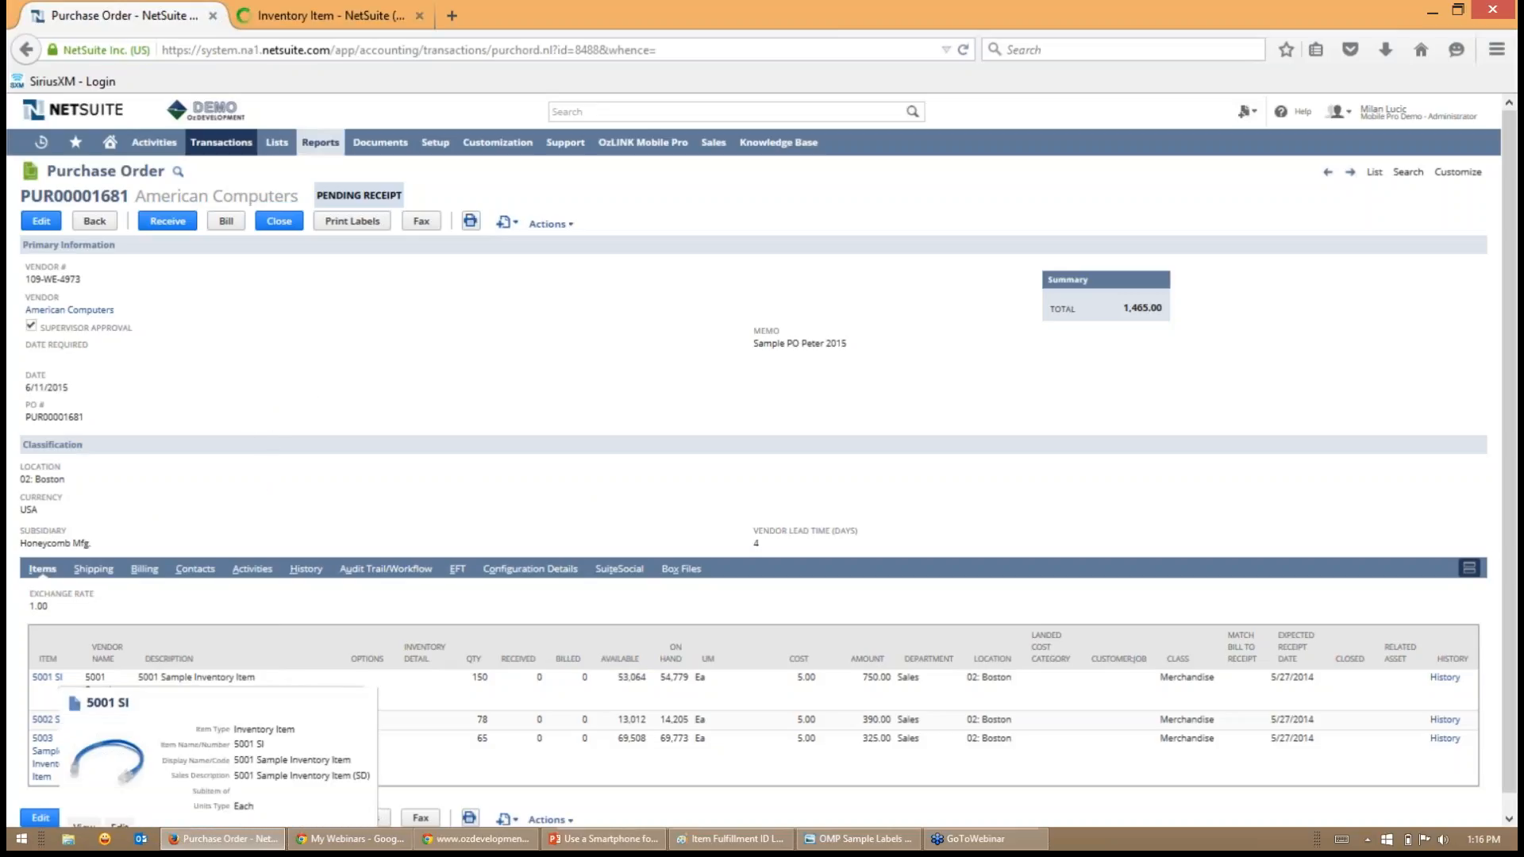
click(329, 12)
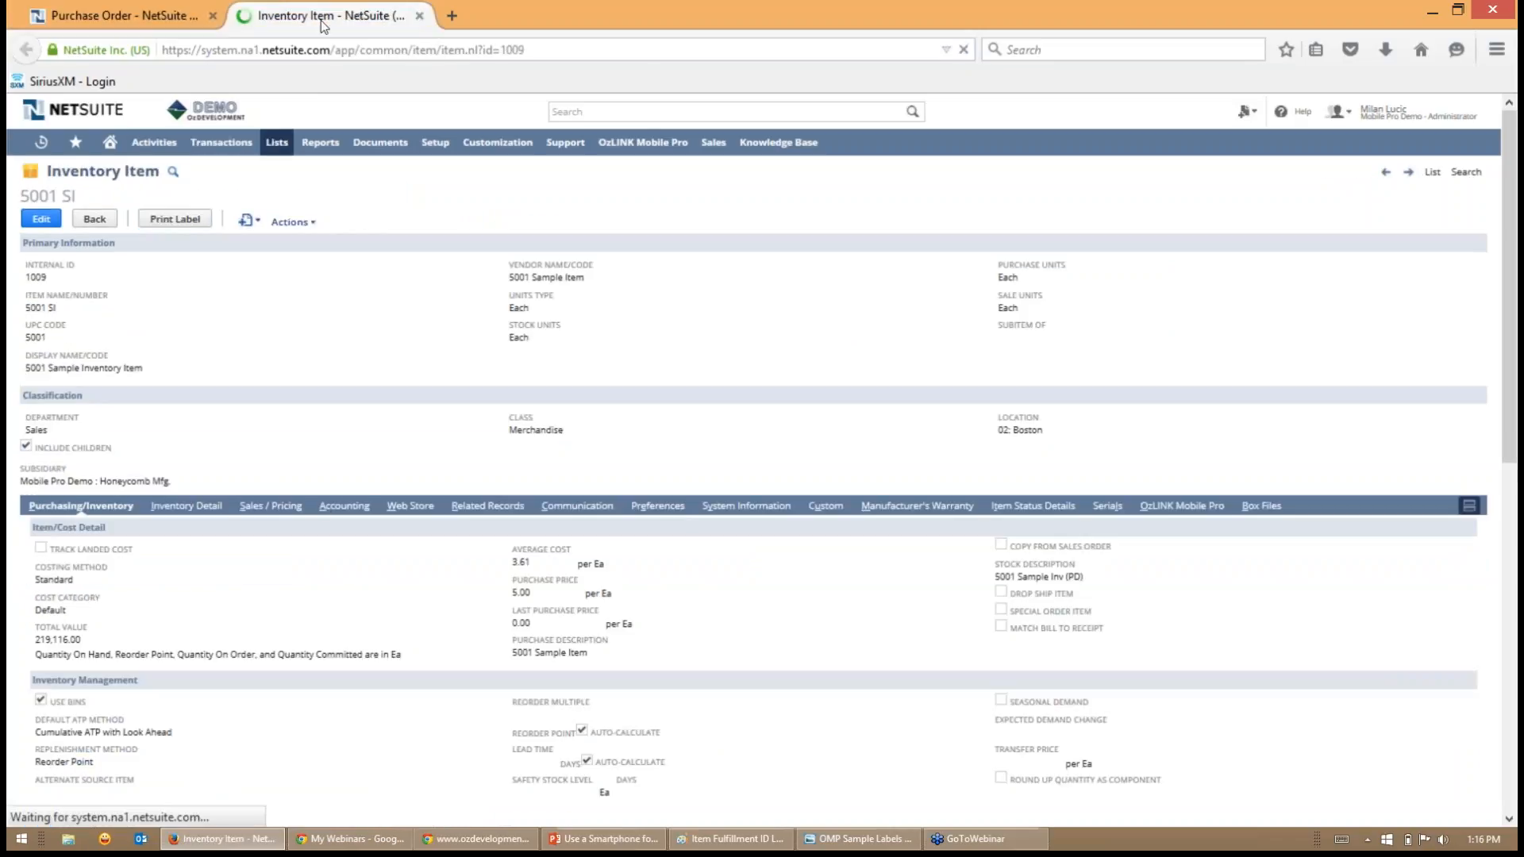
click(1177, 508)
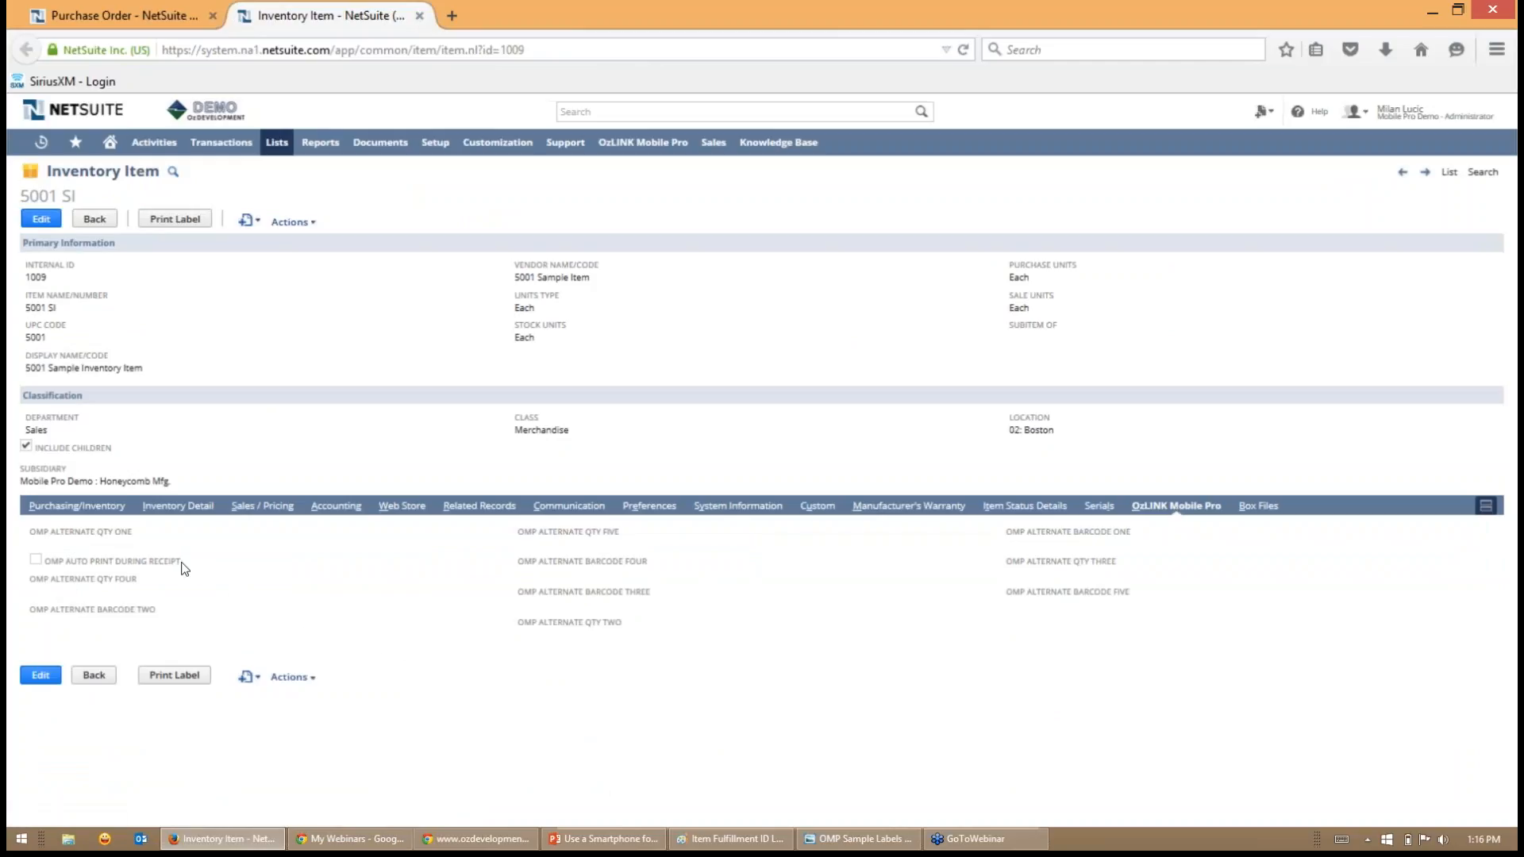
drag(182, 562, 30, 562)
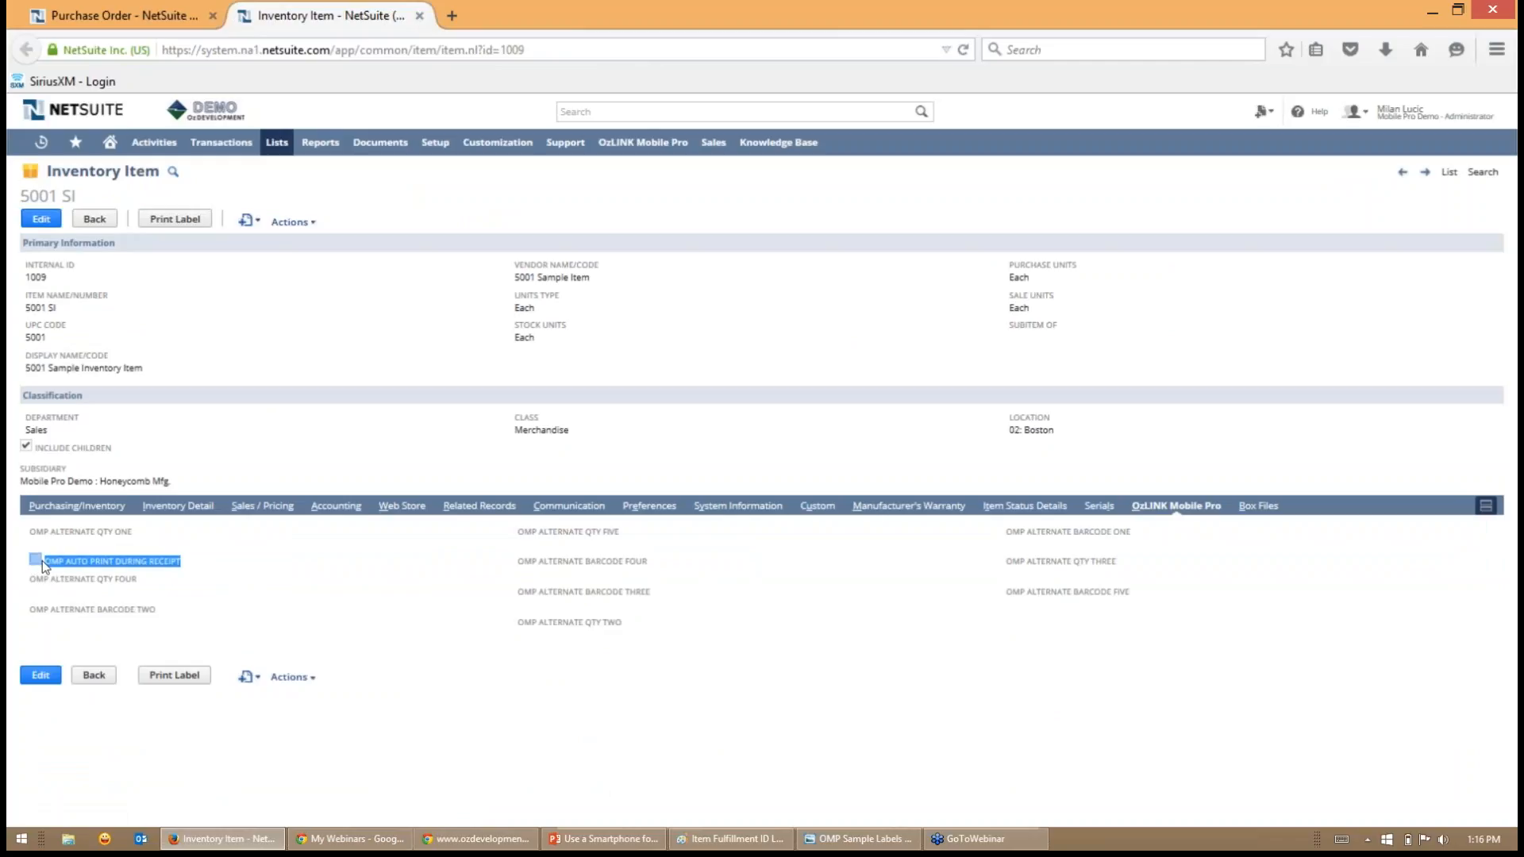
click(252, 617)
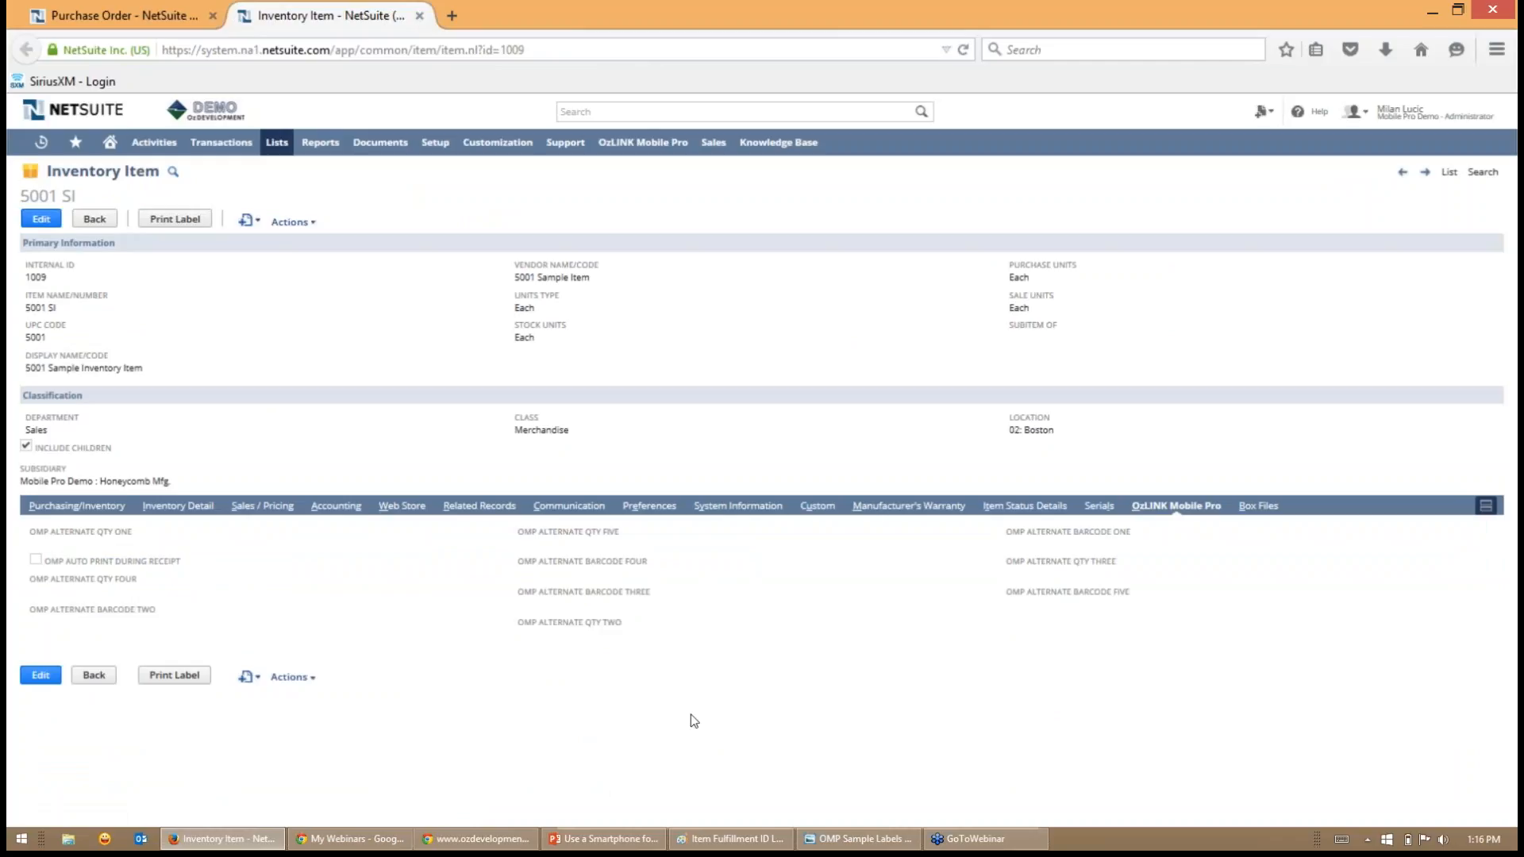
- View the OMP Sample Labels 2-11-2015.PNG image in Windows Photo Viewer, then minimize it and close the inventory item page
click(865, 842)
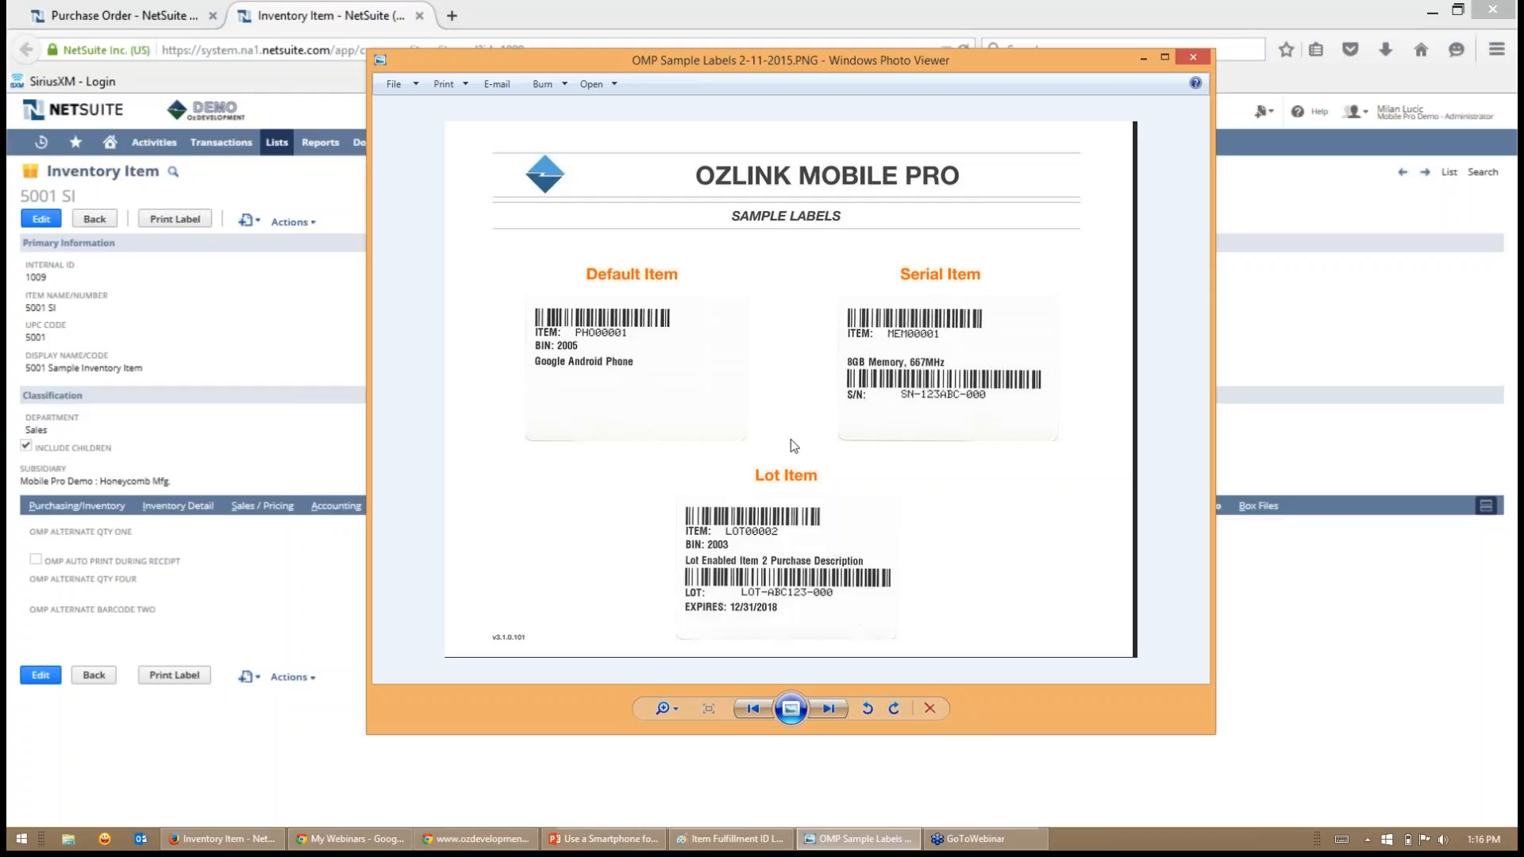
click(1144, 58)
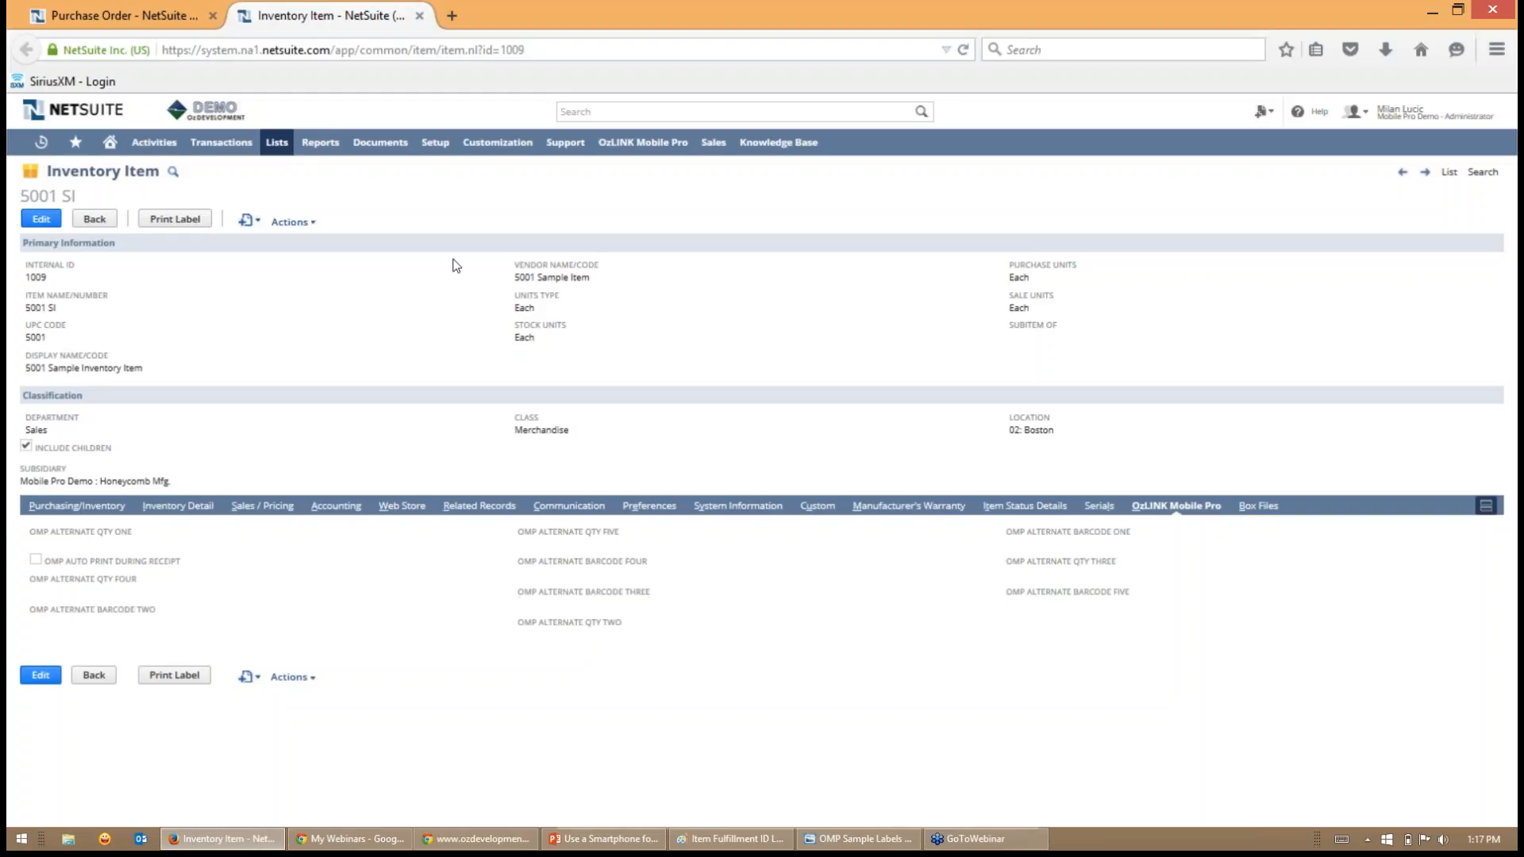
click(419, 16)
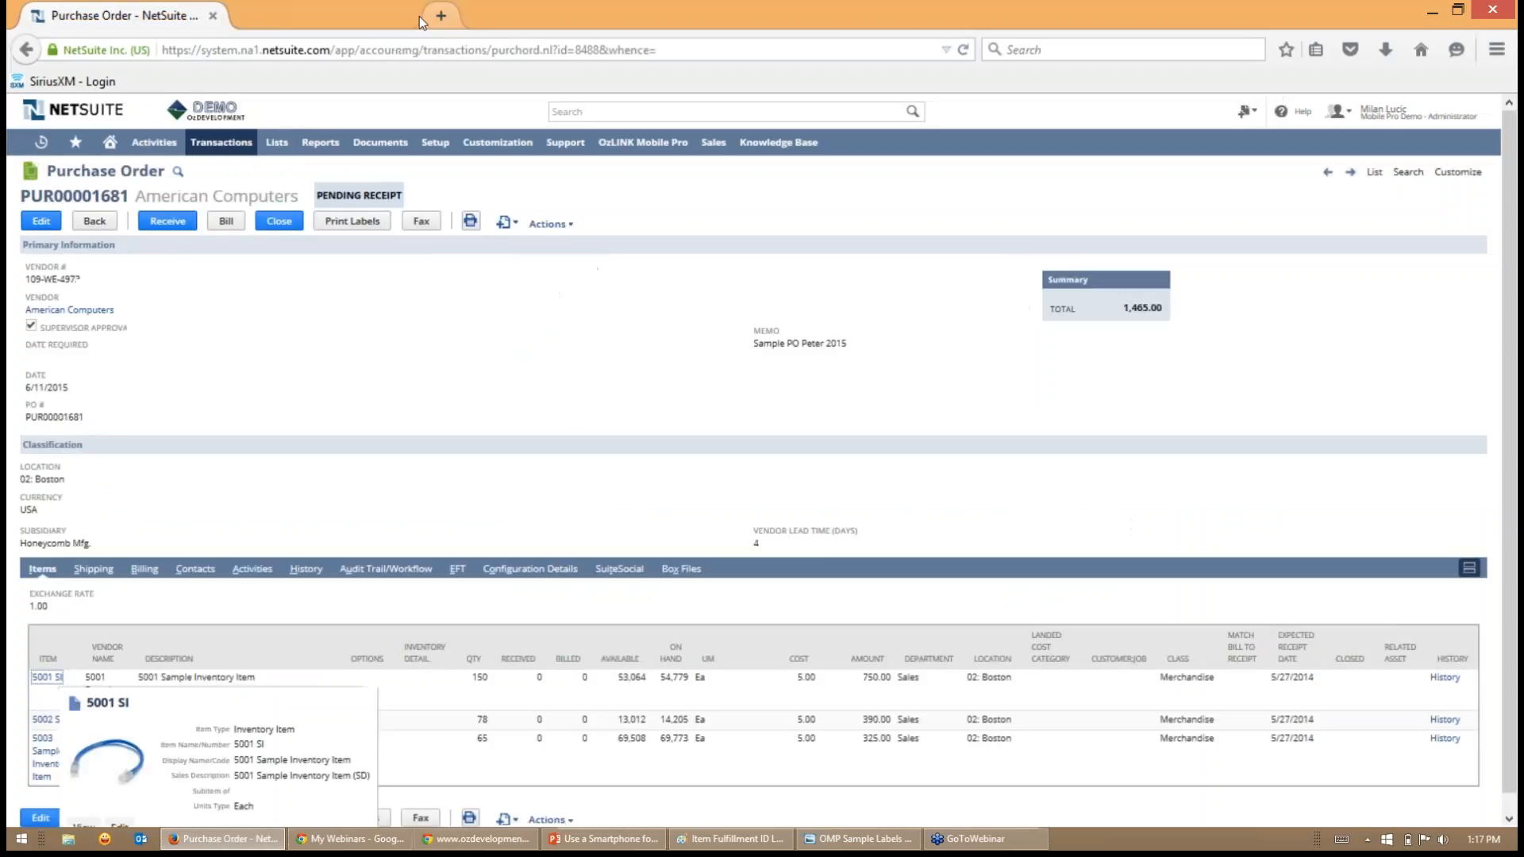
- Return to the OzLINK Mobile Pro phone emulator and receive one unit of item 5001 SI using item number 5001
click(1432, 11)
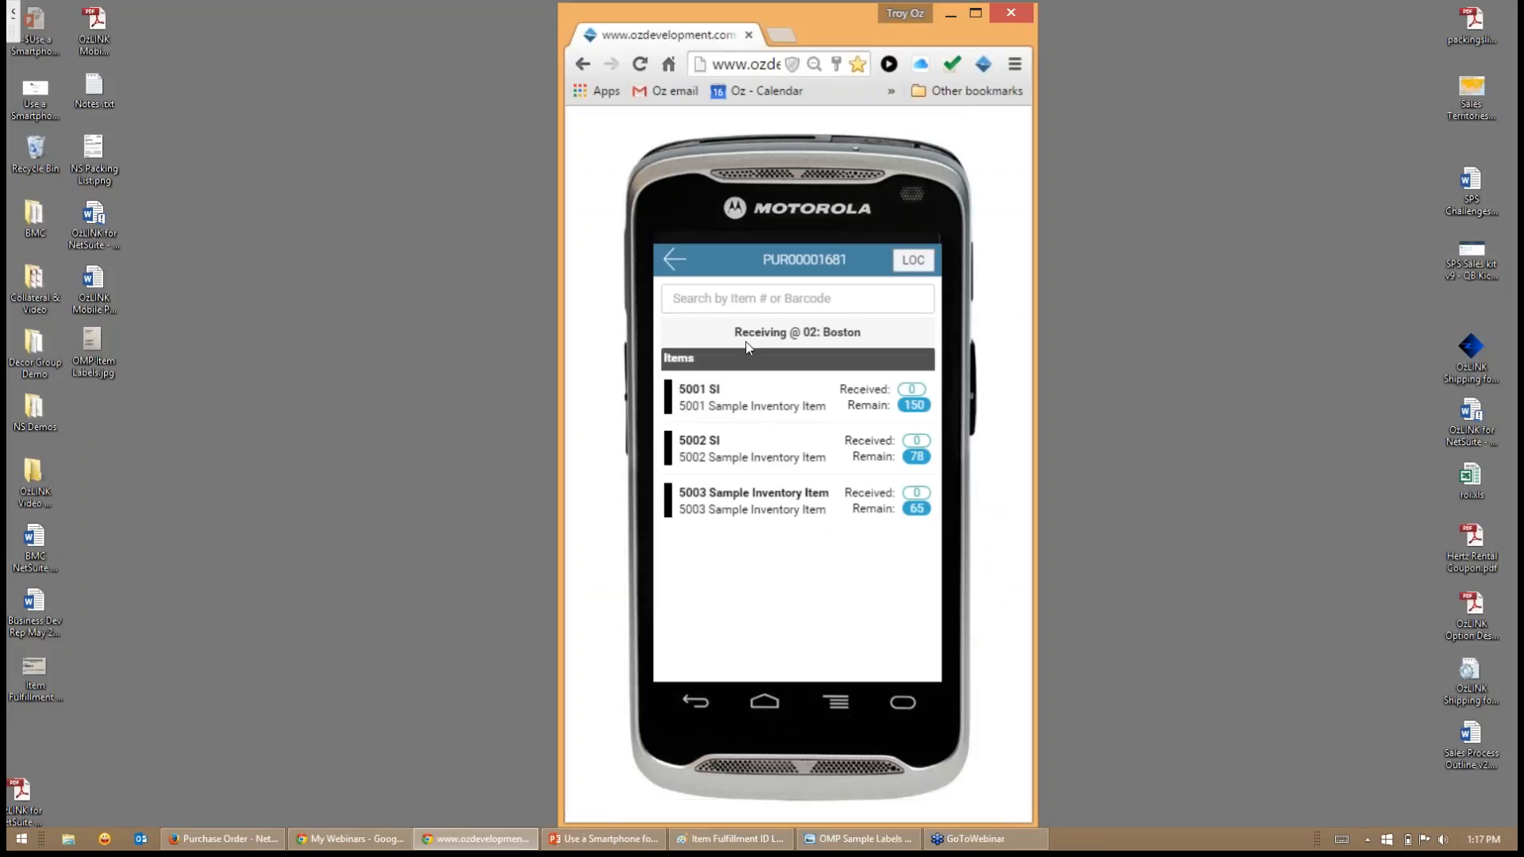
click(754, 302)
text(500)
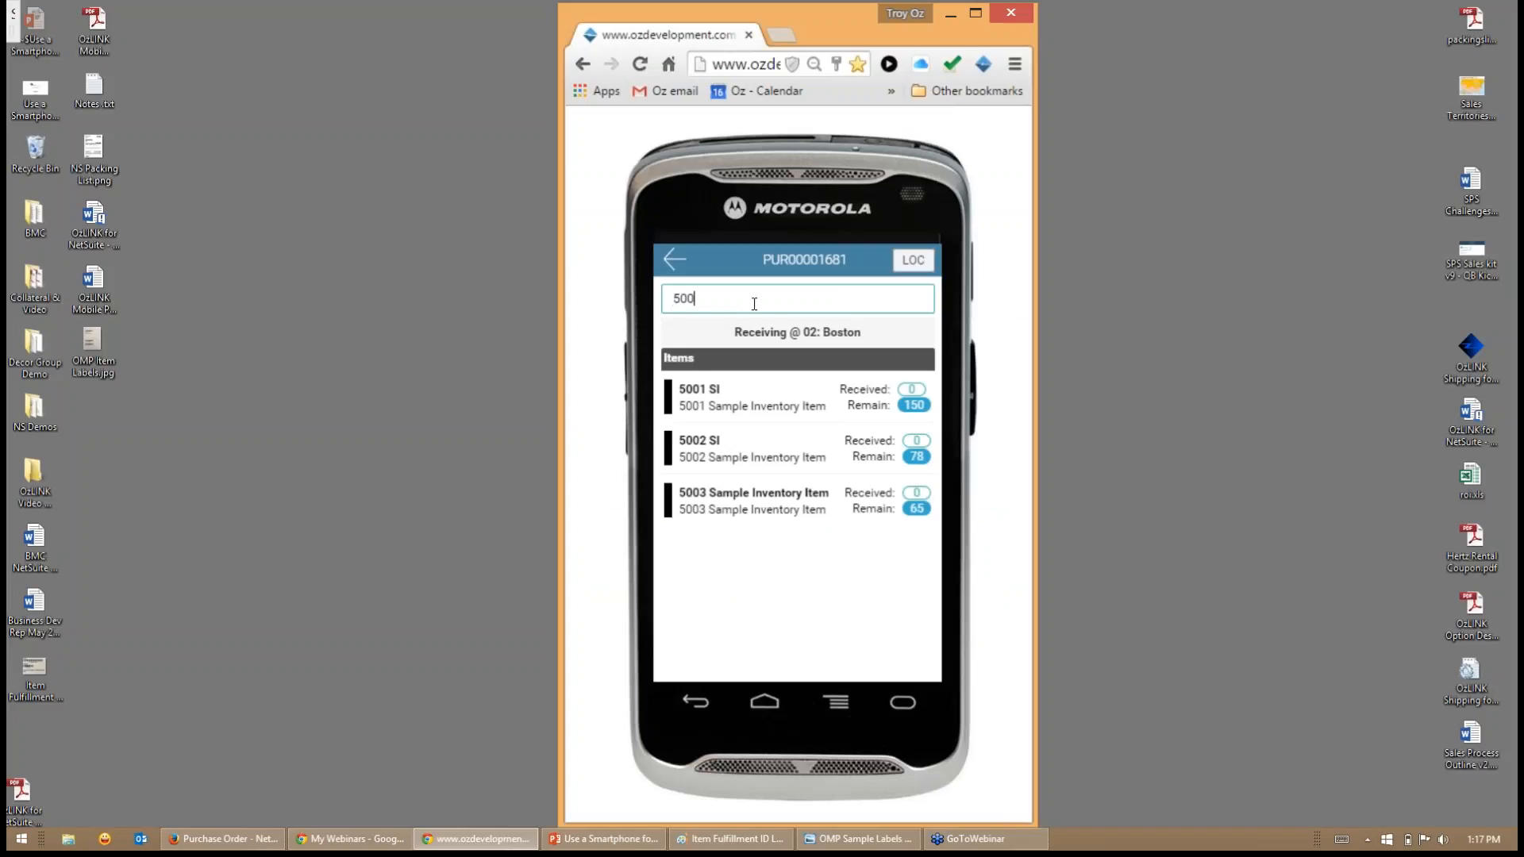
text(1)
key(Return)
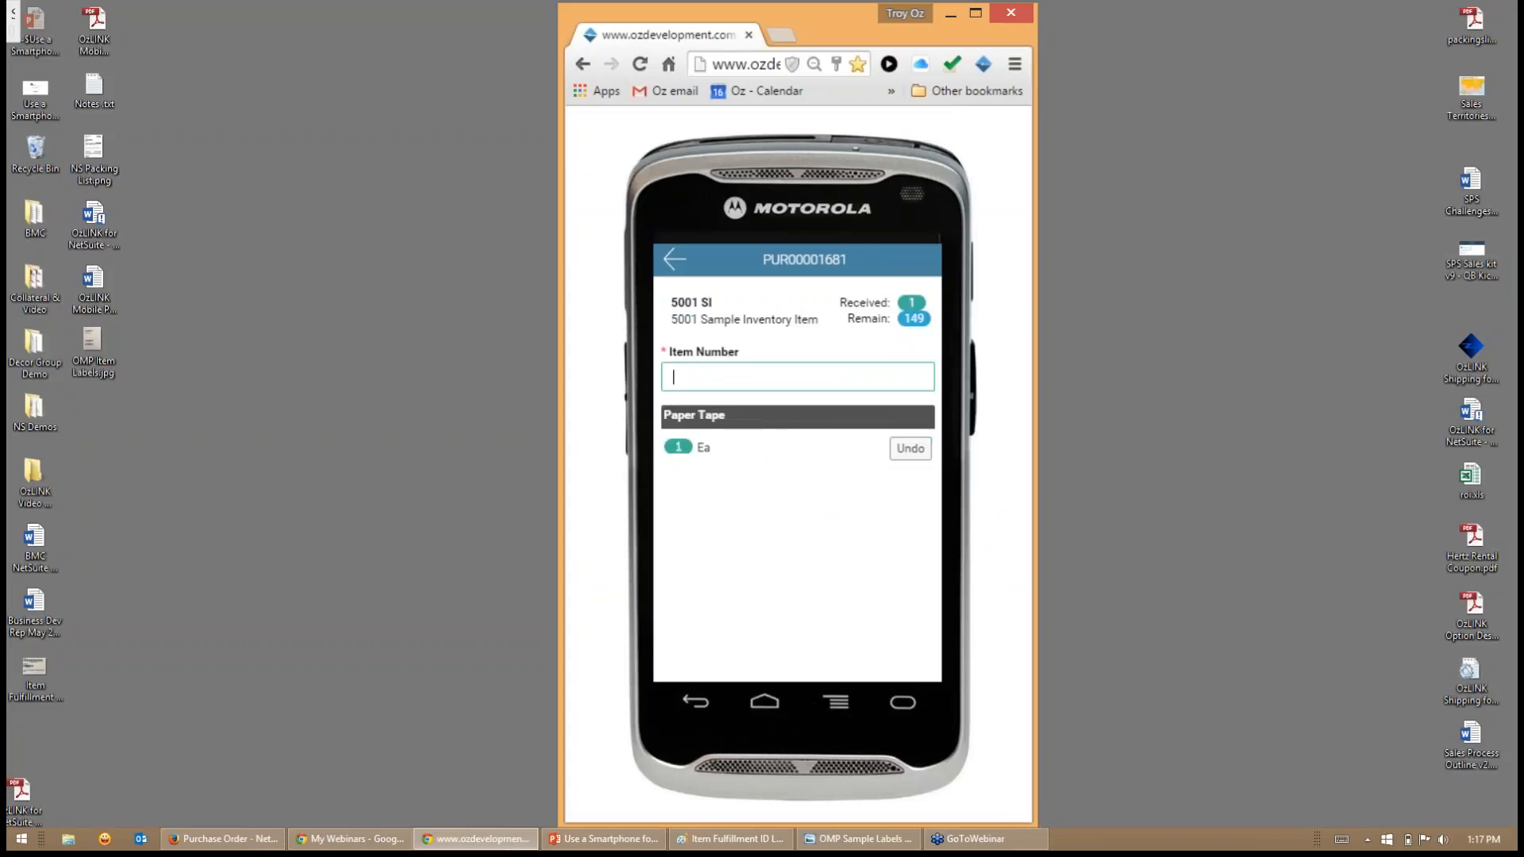
- Receive four more units of item 5001 SI one at a time using item number 5001
text(5001)
key(Return)
text(5)
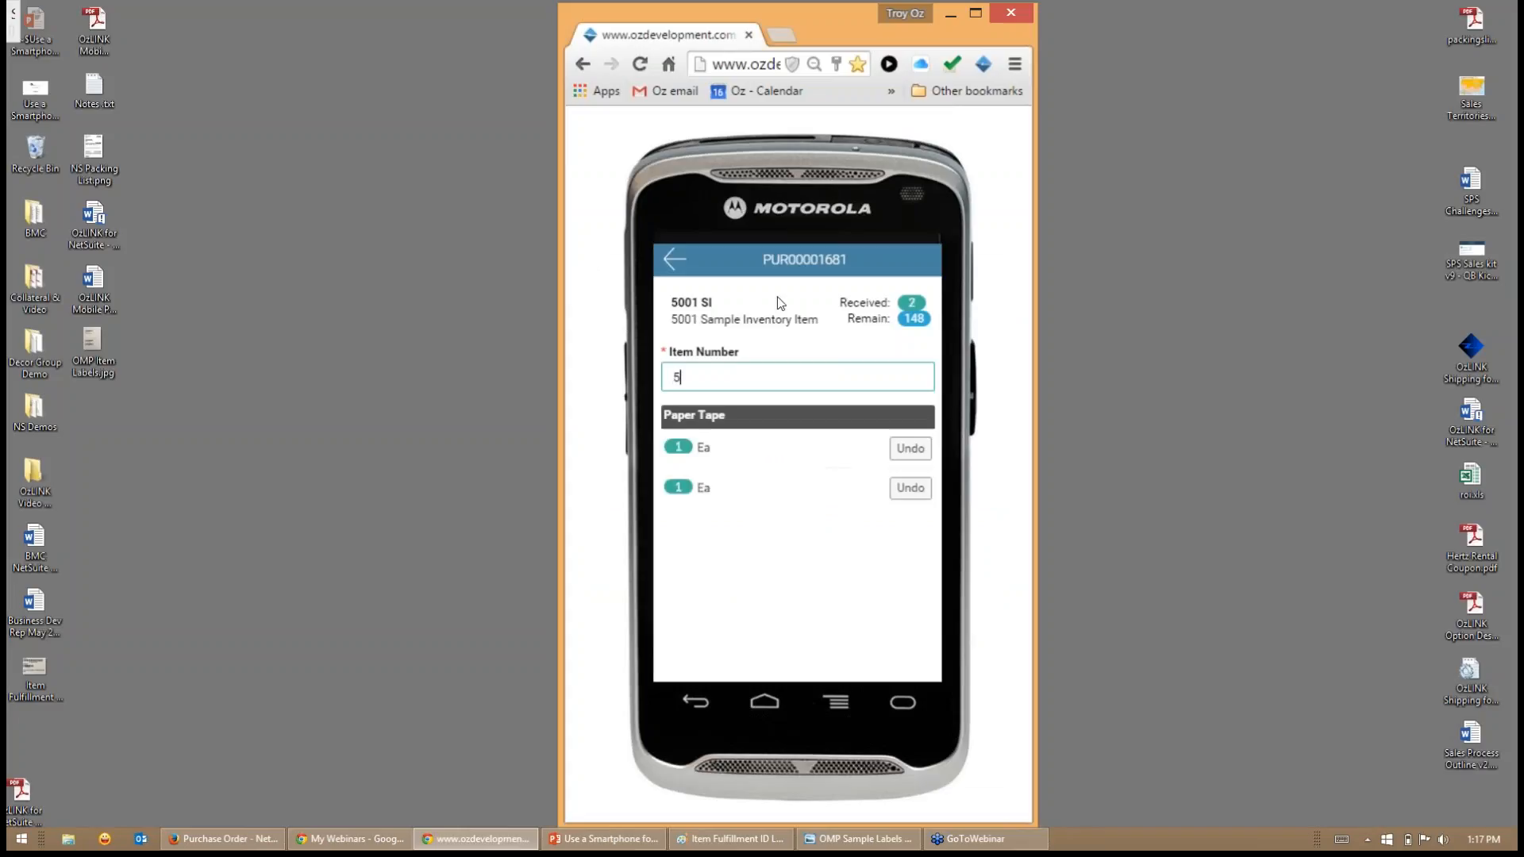
text(001)
key(Return)
text(5001)
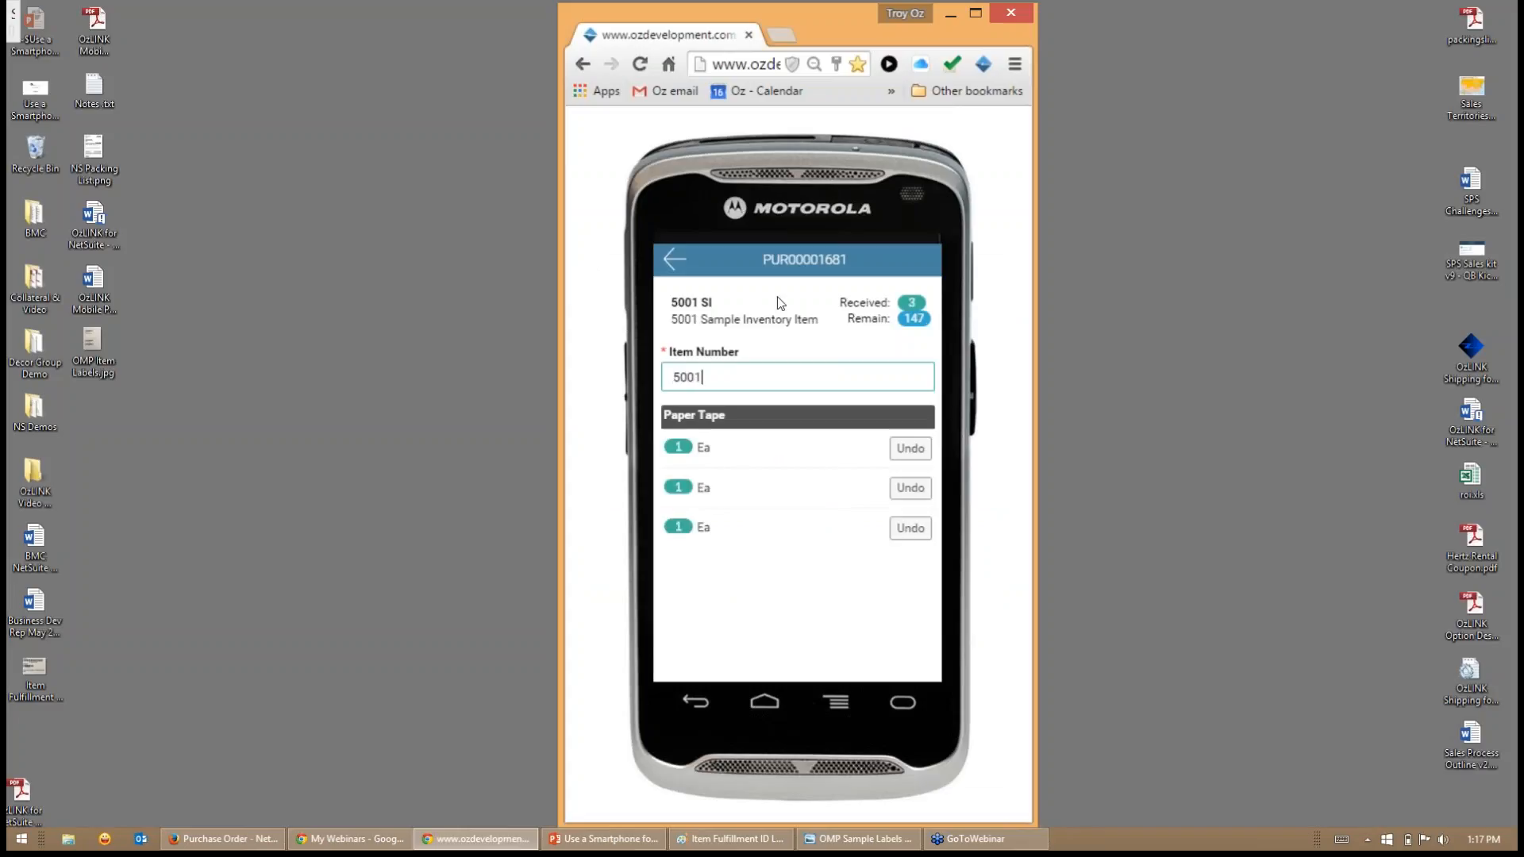
key(Return)
text(5001)
key(Return)
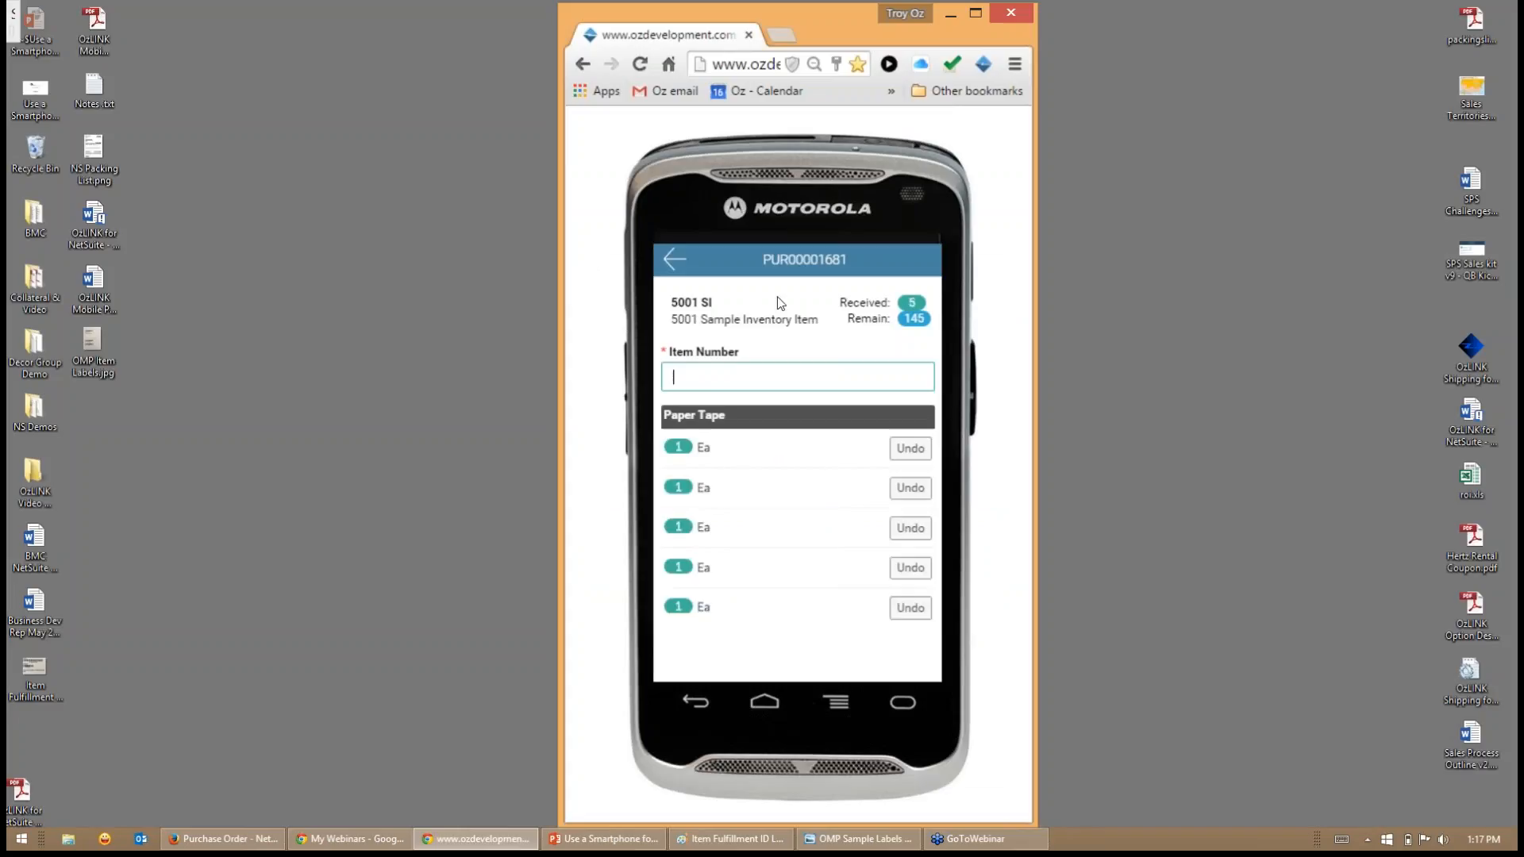
- Try to receive a unit with item number 5009 on the 5001 SI page, then clear the entry
text(5009)
key(Return)
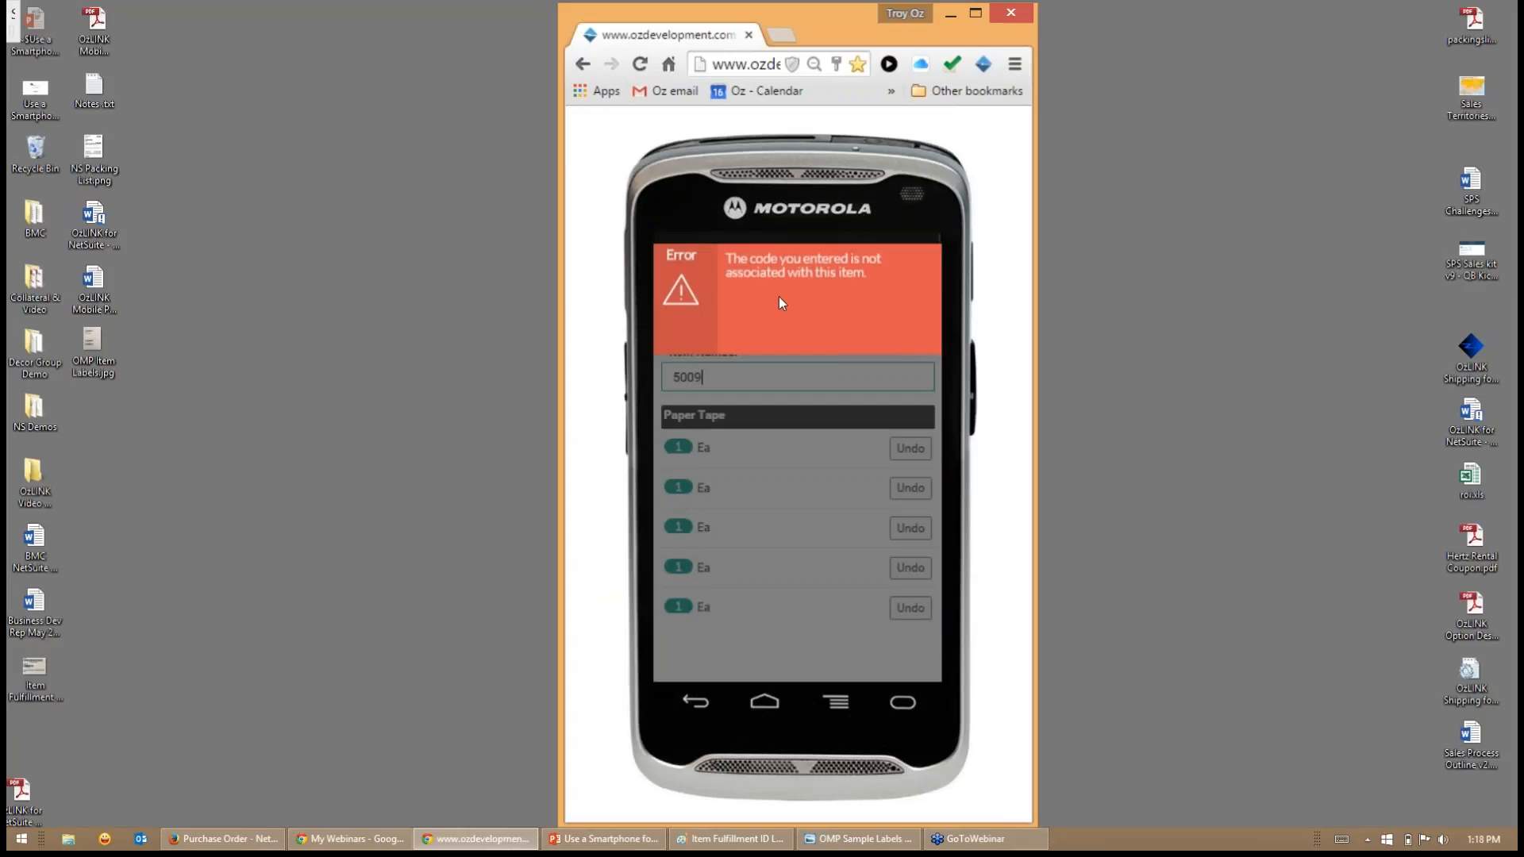
click(779, 297)
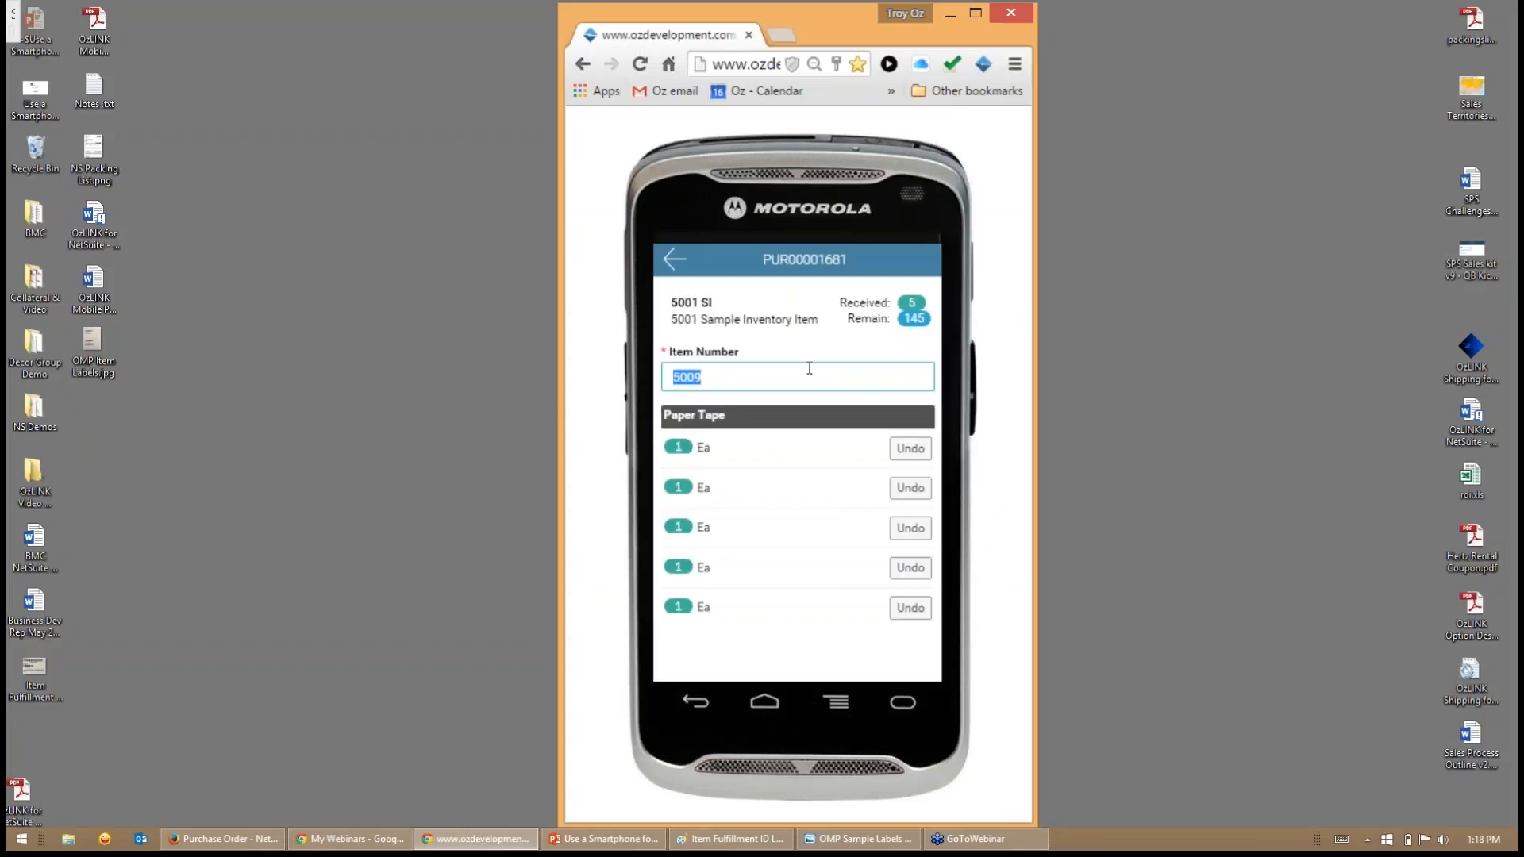
key(BackSpace)
- Return to the order's item list, reopen item 5001 SI and add a received quantity of 75 to its paper tape
click(674, 260)
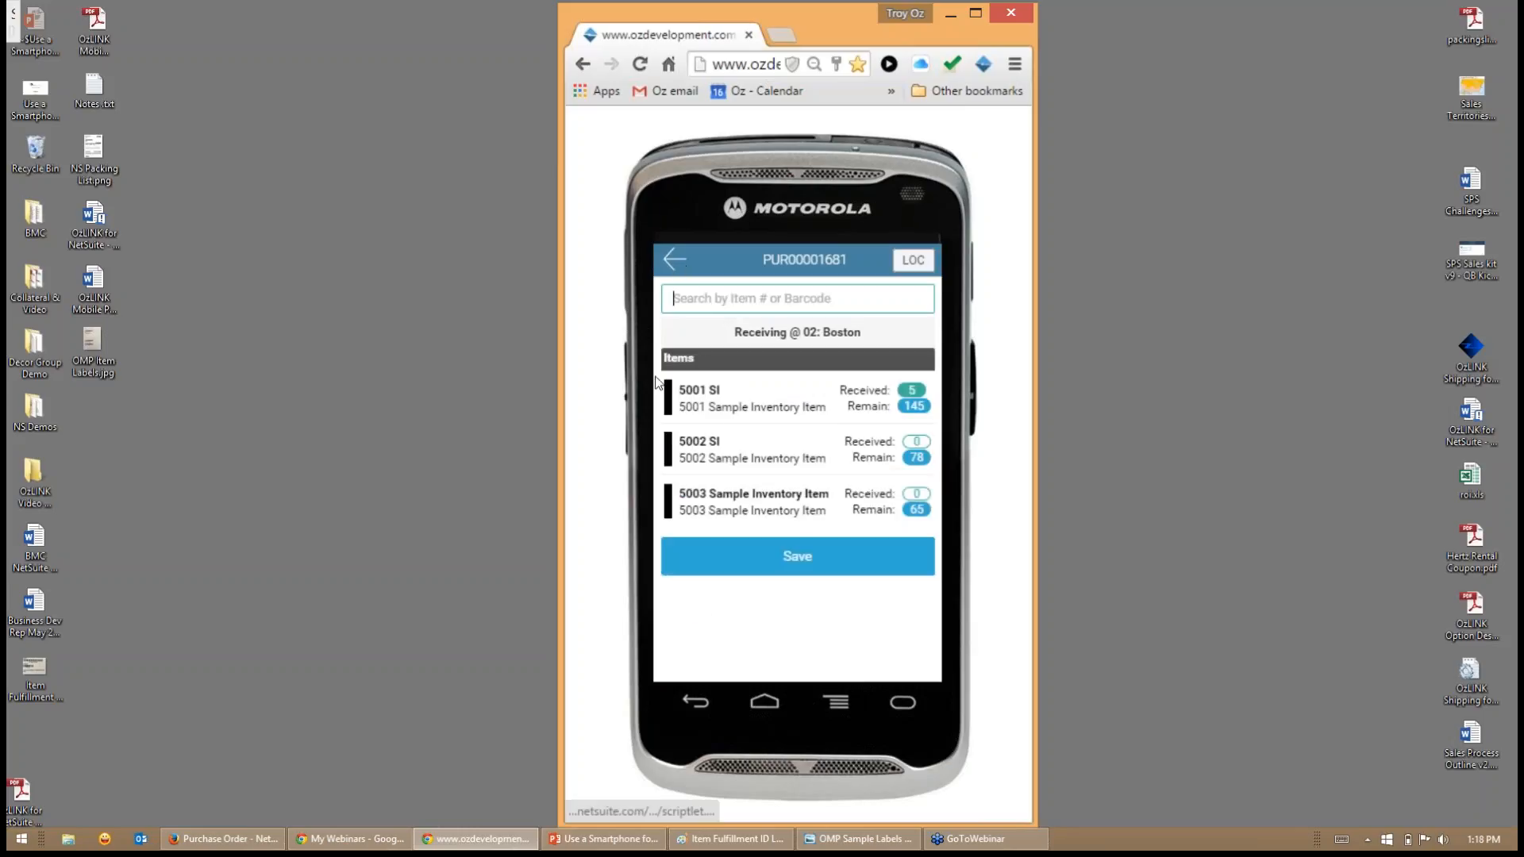
click(747, 410)
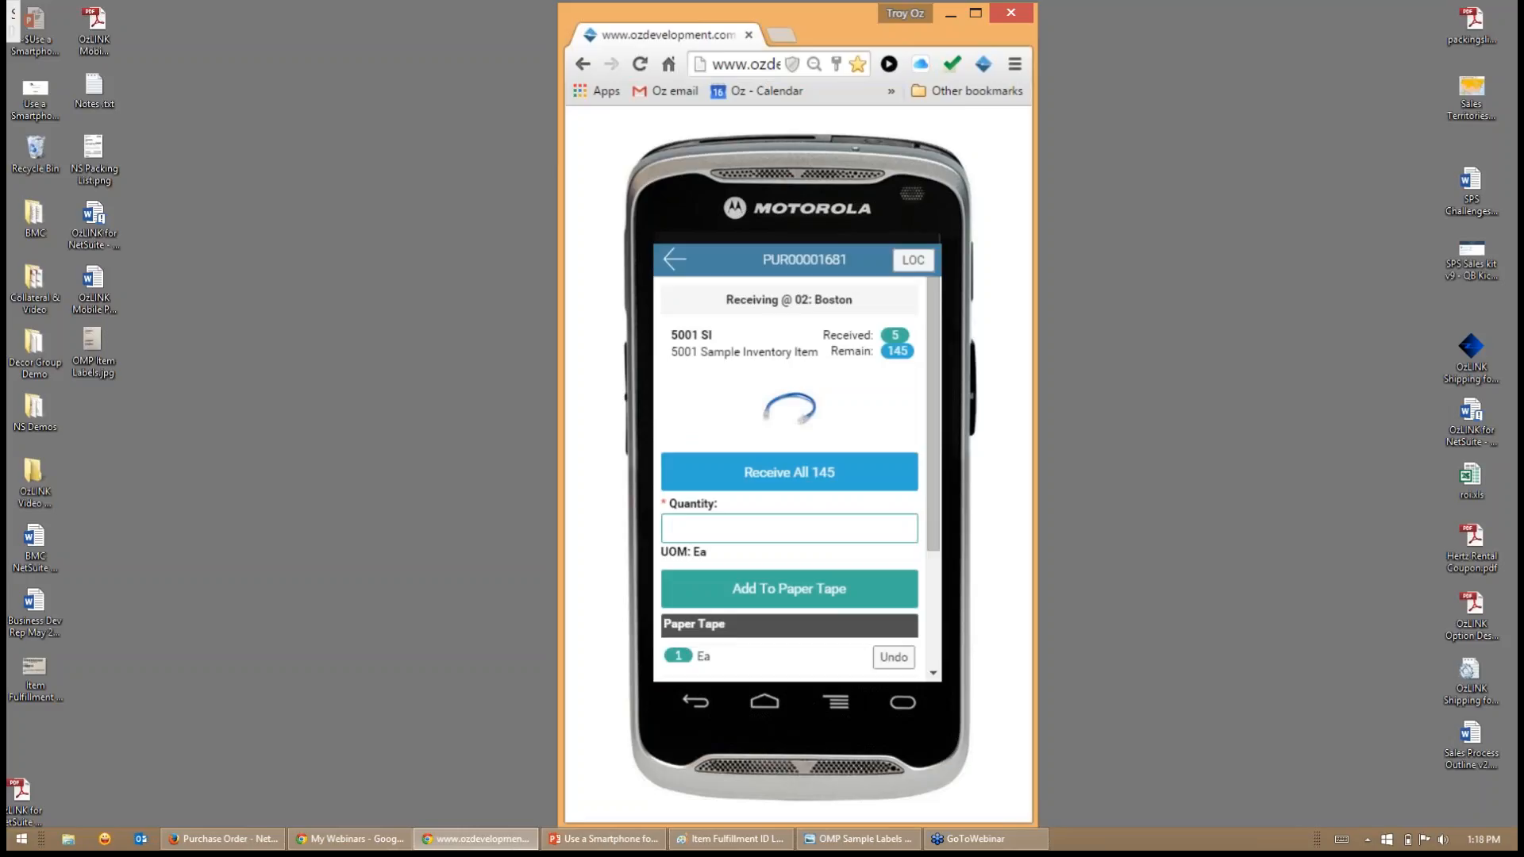
text(75)
key(Return)
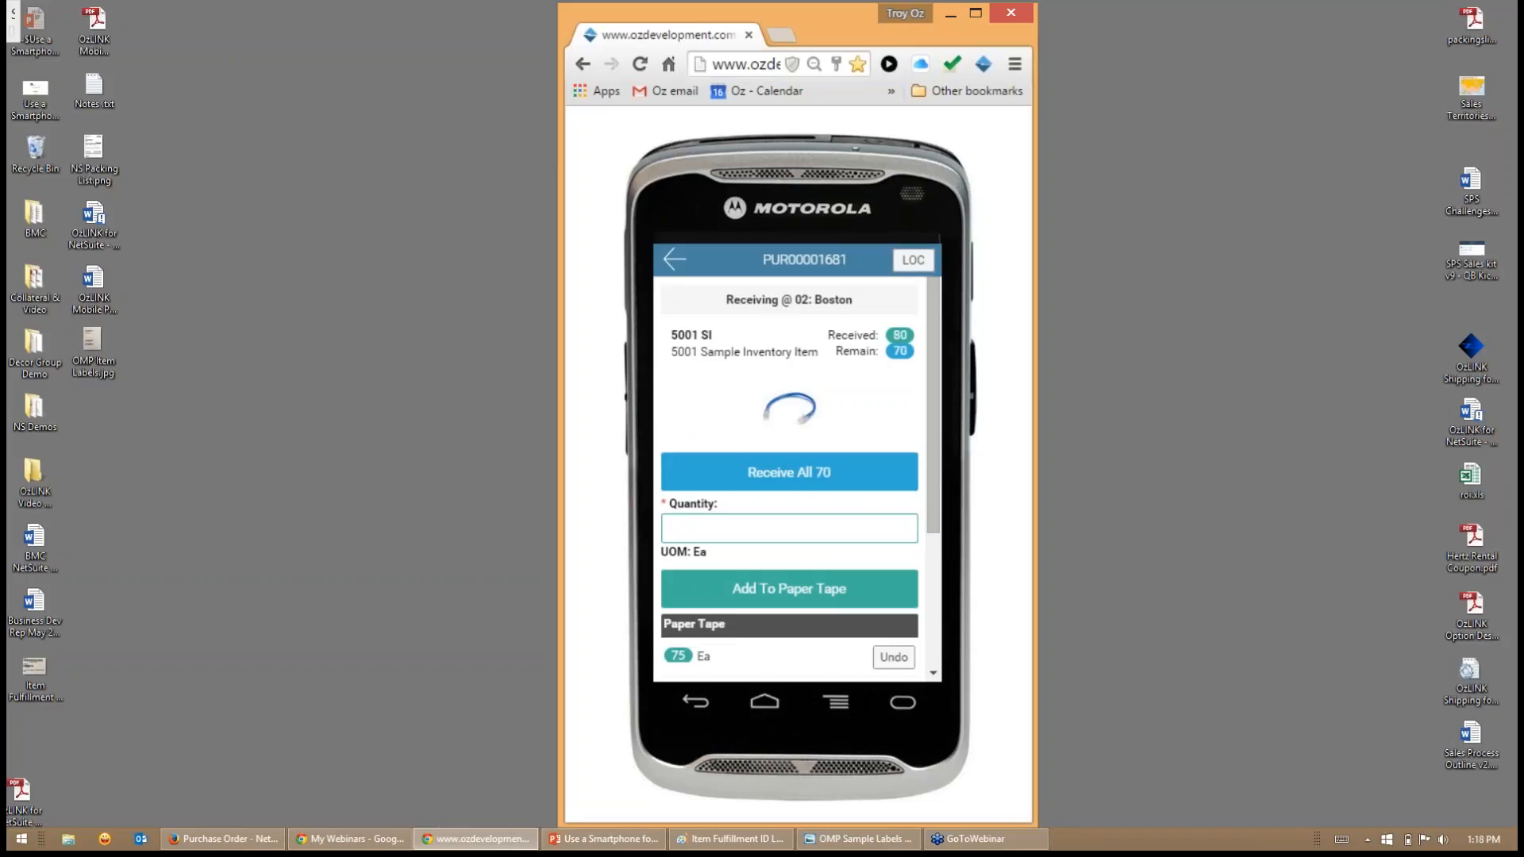
- View the enlarged picture of item 5001 SI, close it and receive all of the item's remaining units
click(792, 413)
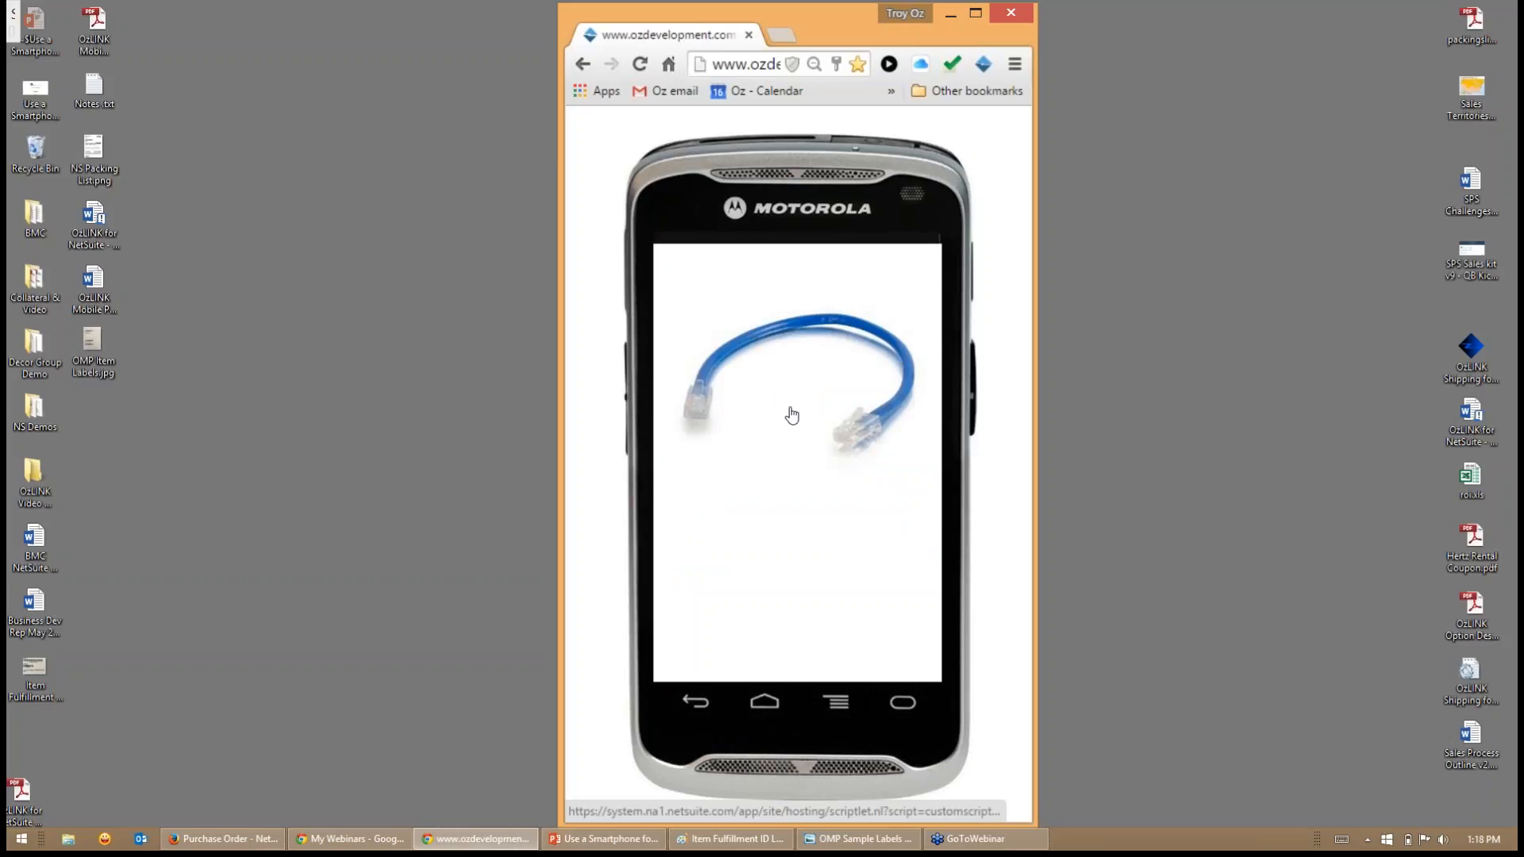
click(793, 413)
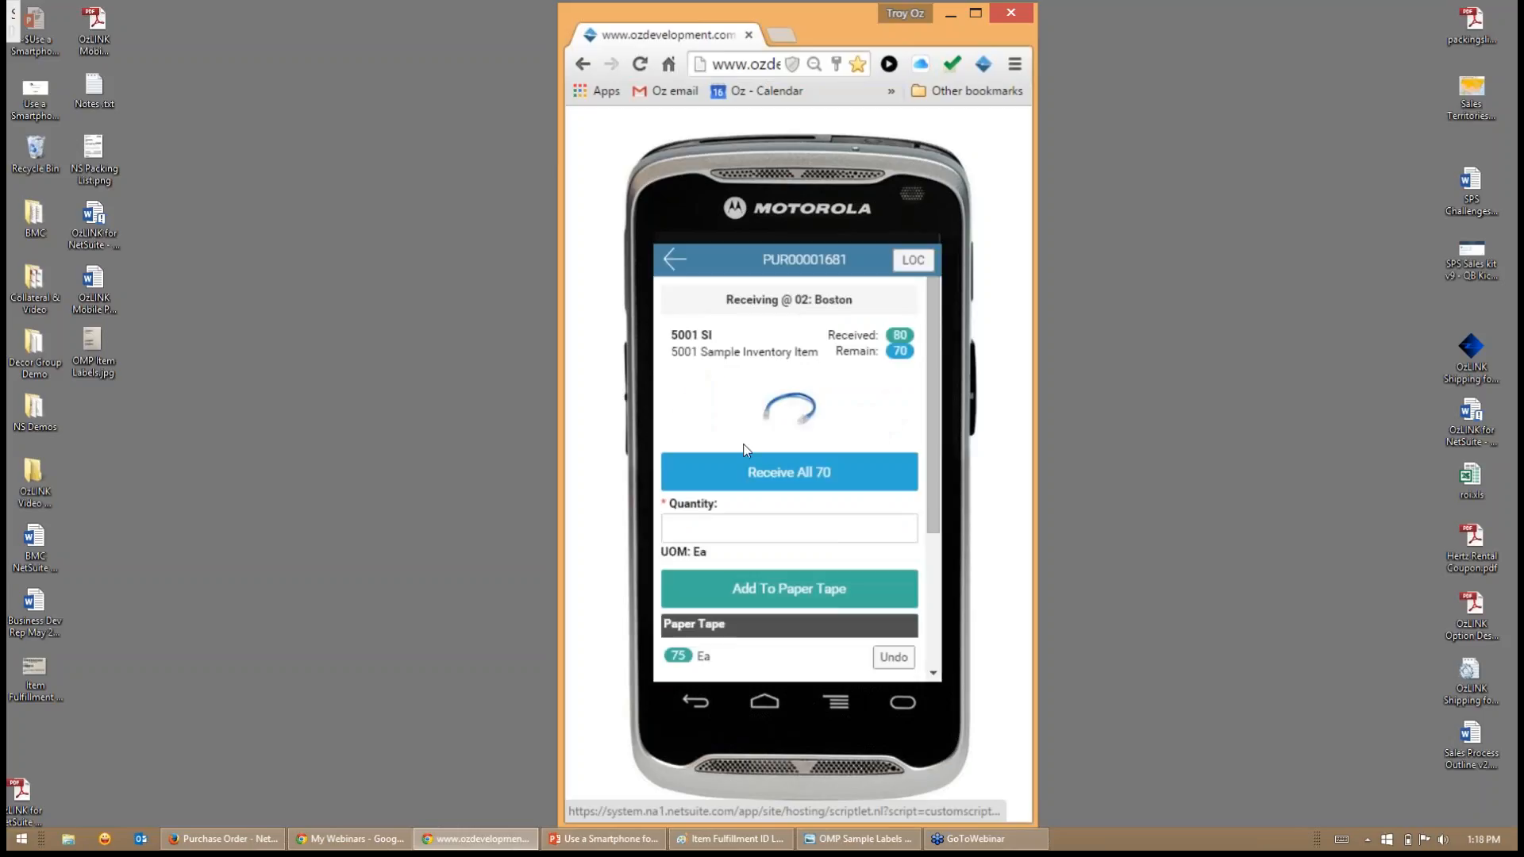
scroll(743, 450, down, 3)
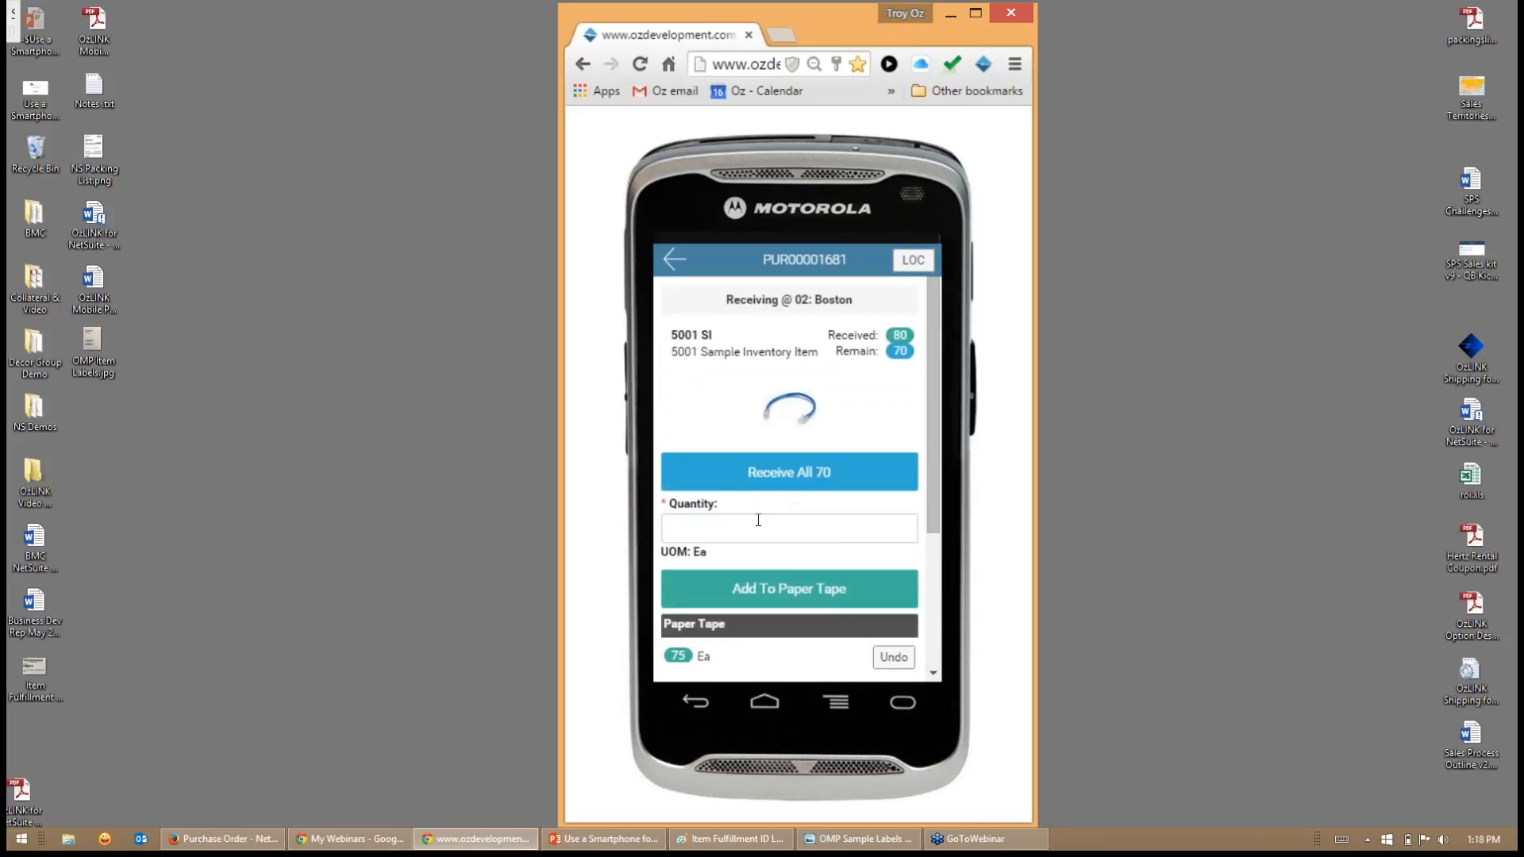
click(798, 485)
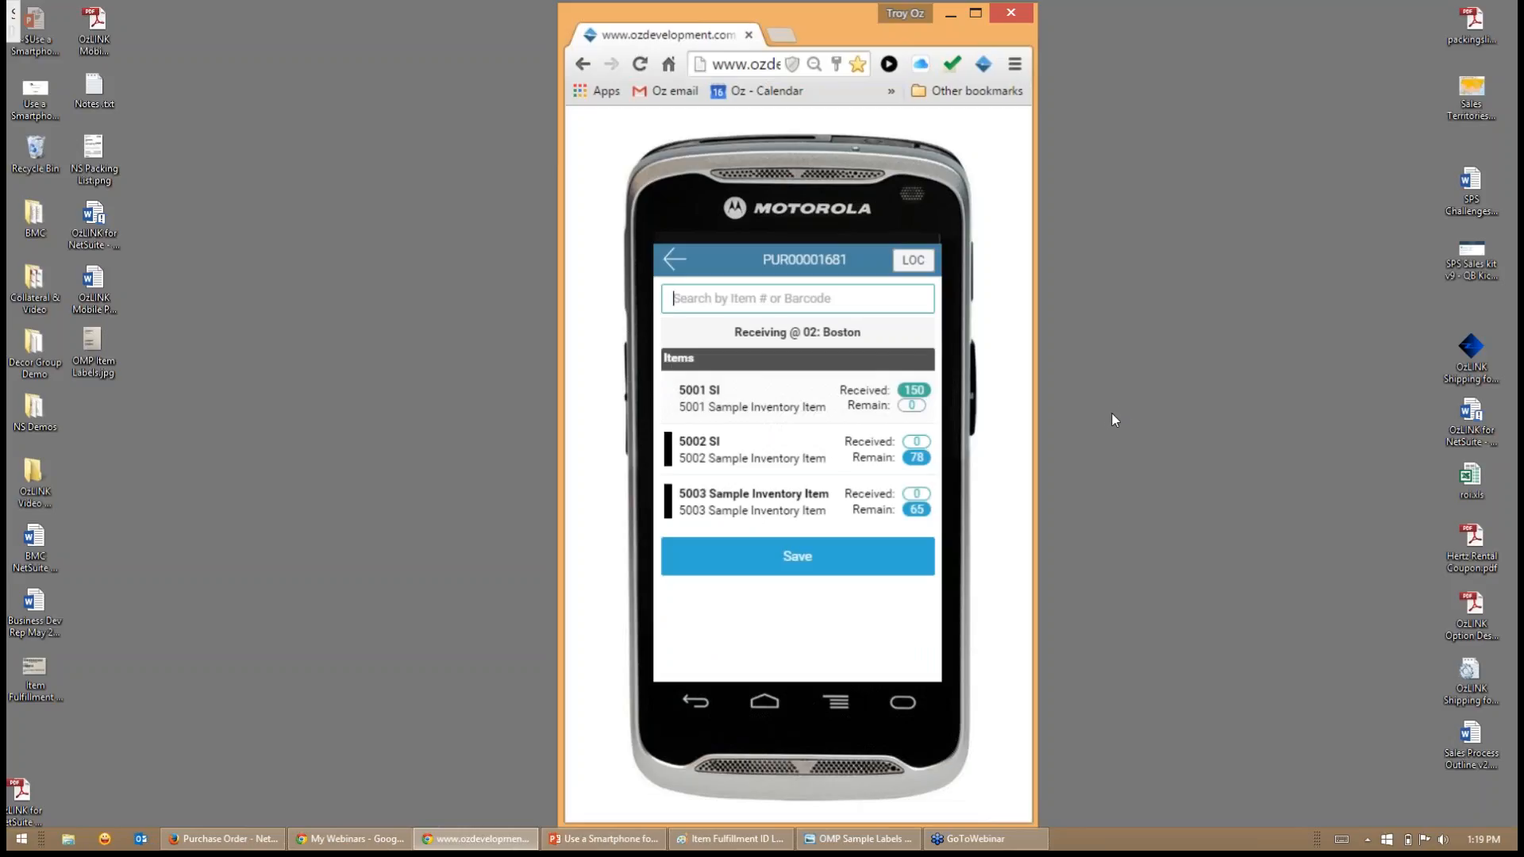
- Receive a quantity of 75 for item 5002 SI and return to the order's item list
click(782, 448)
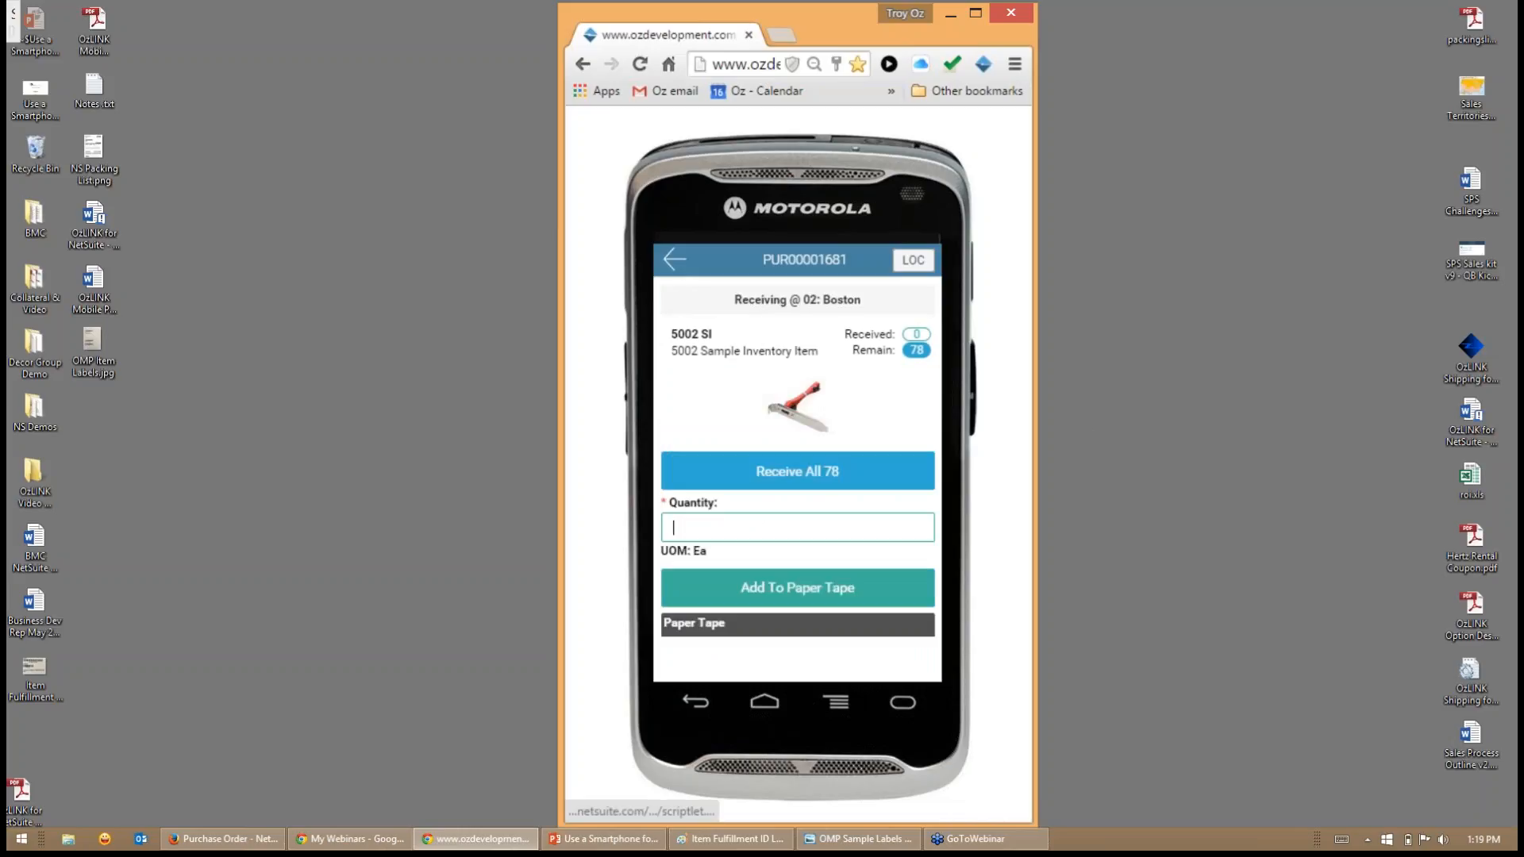
text(75)
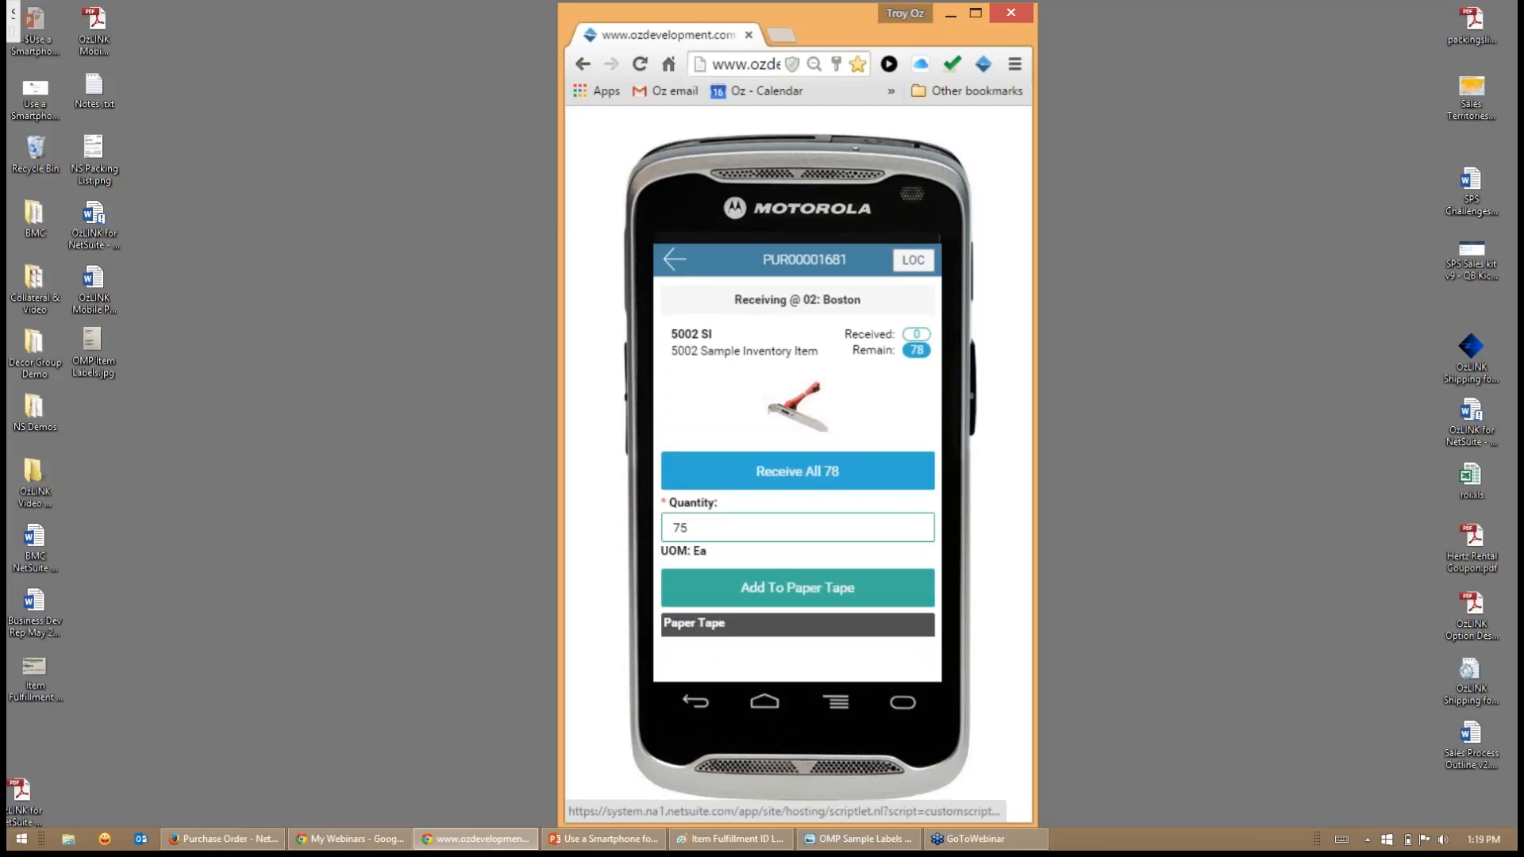
key(Return)
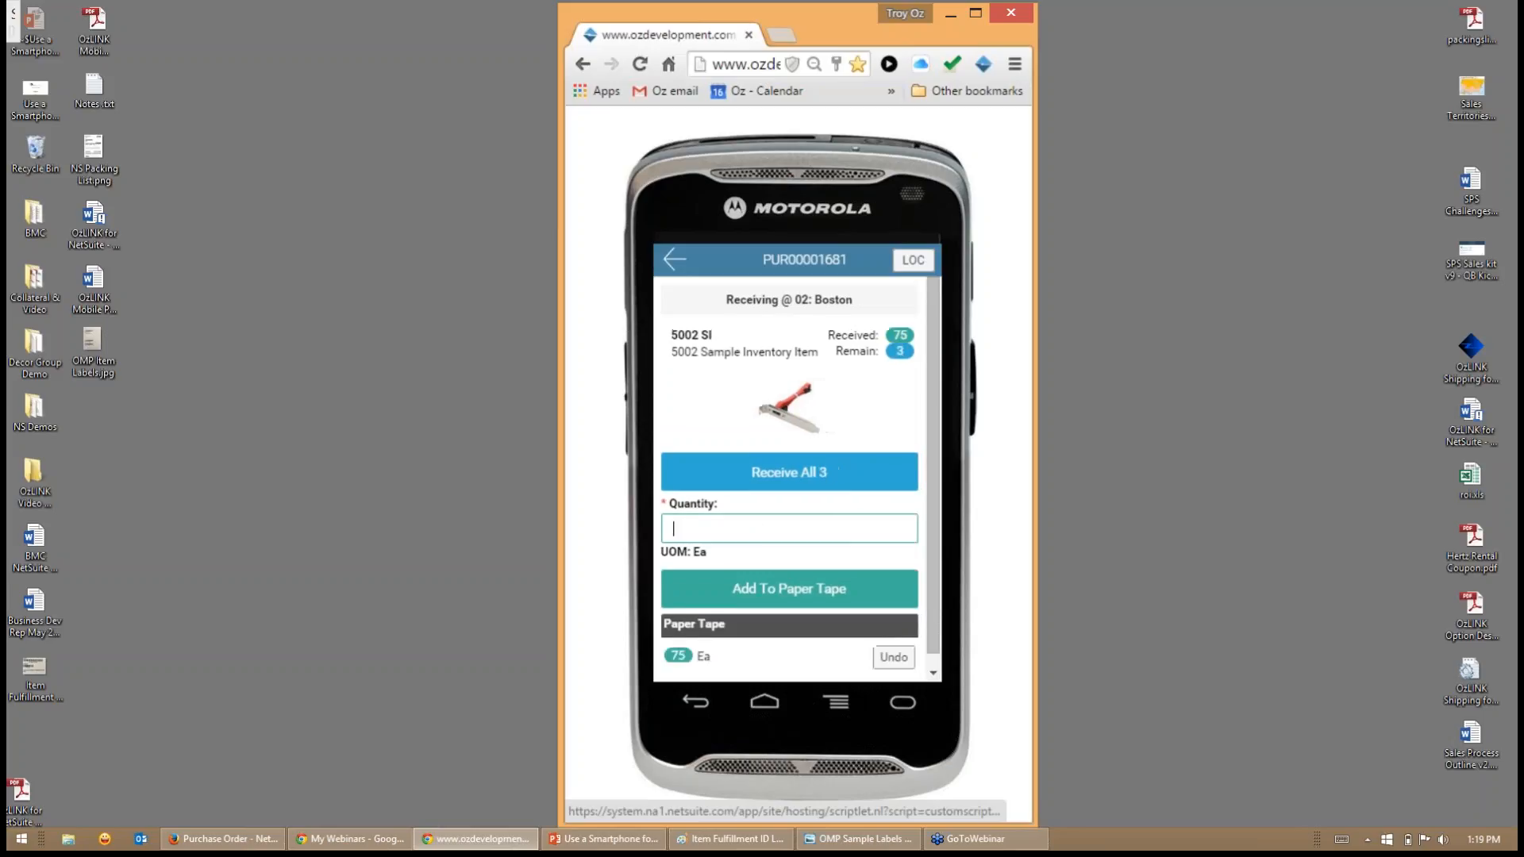
click(676, 262)
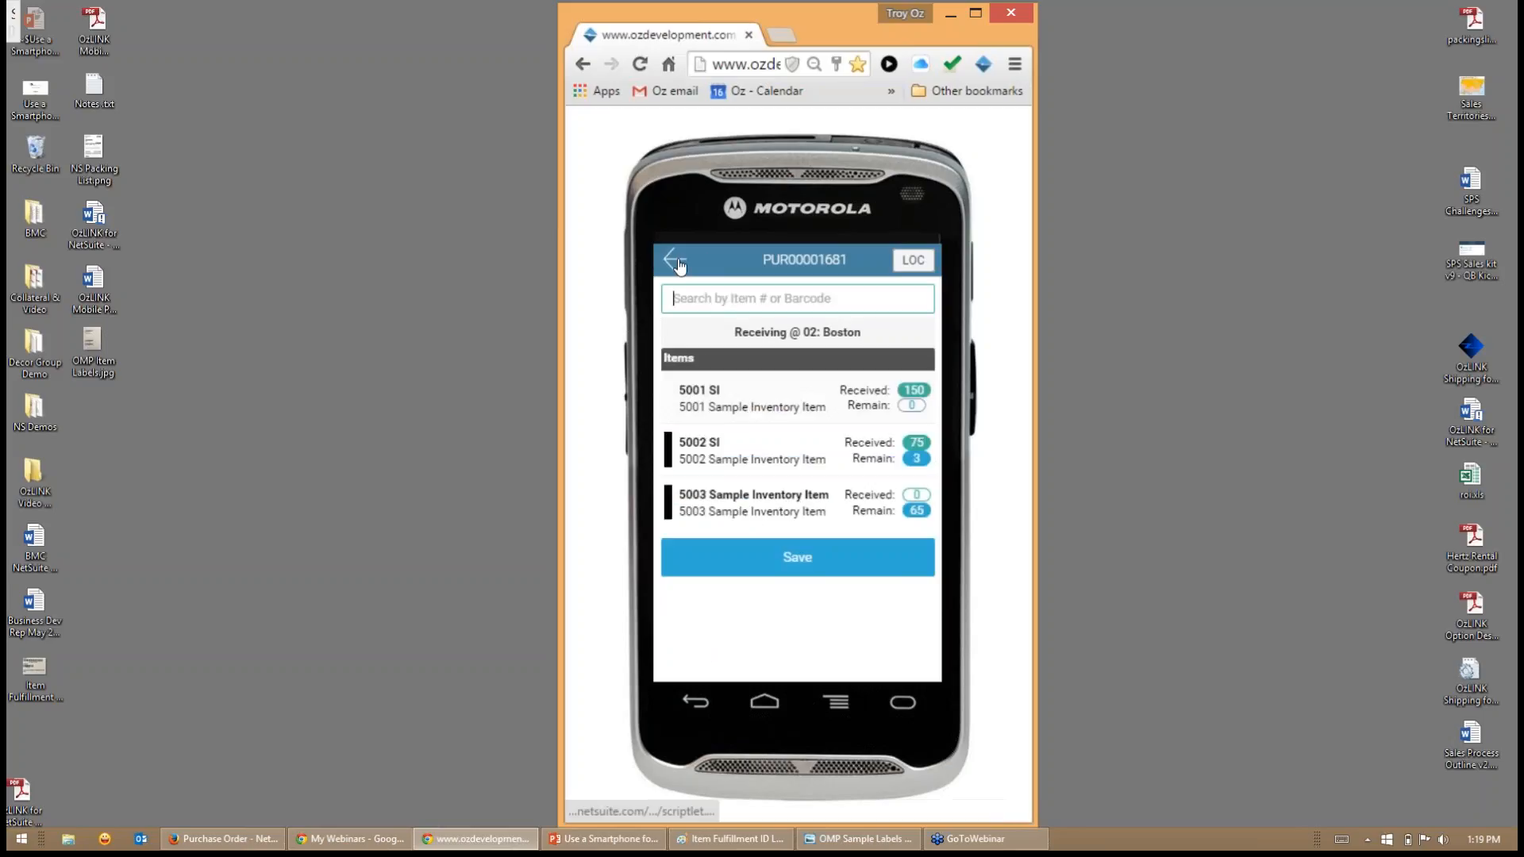
- Receive all remaining units of 5003 Sample Inventory Item and 5002 SI, and save the order's receipt
click(741, 515)
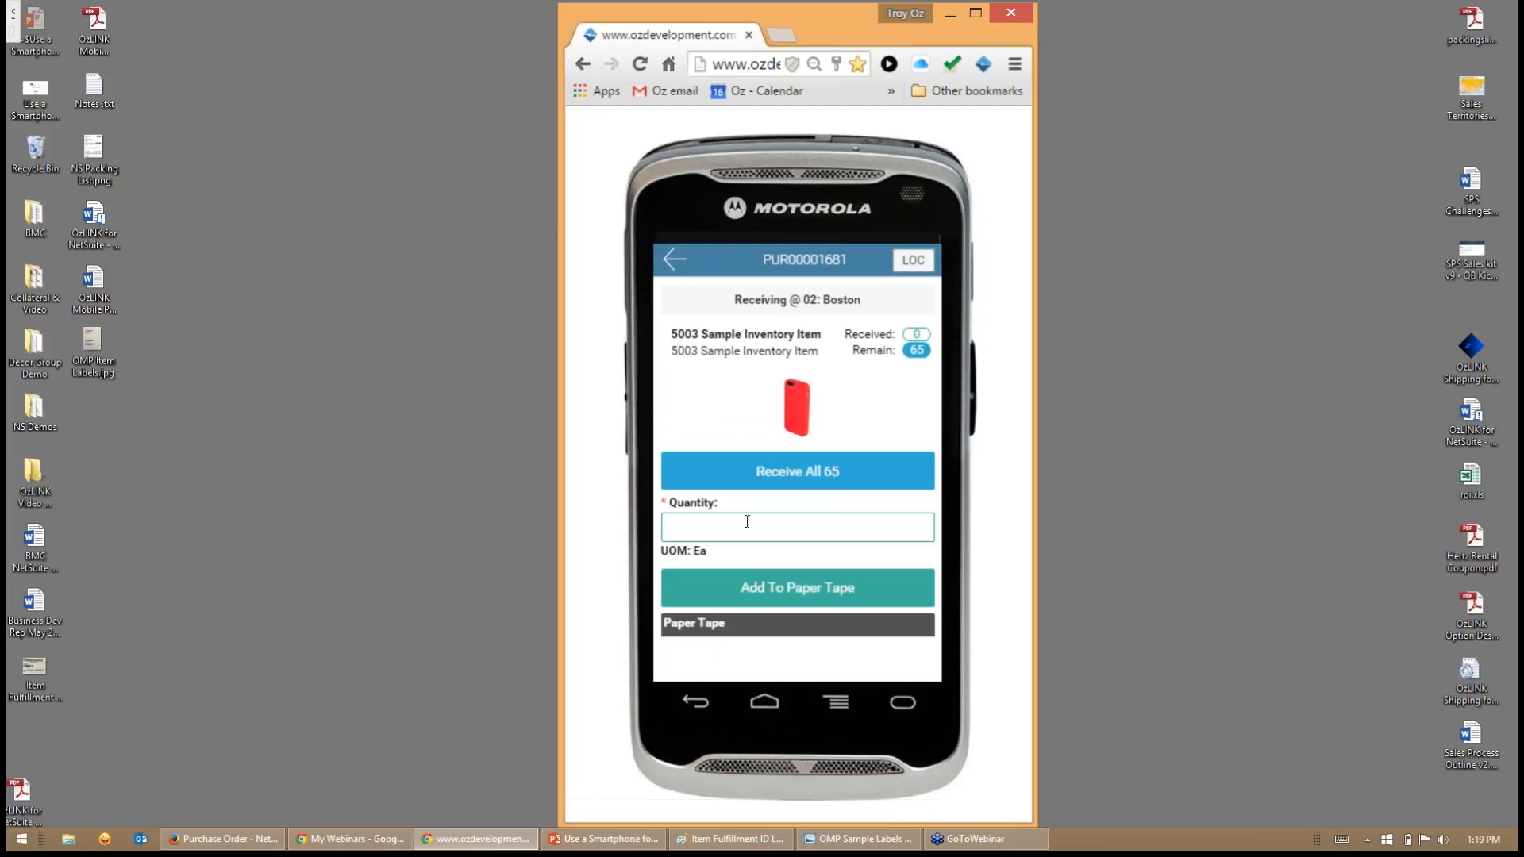
click(795, 470)
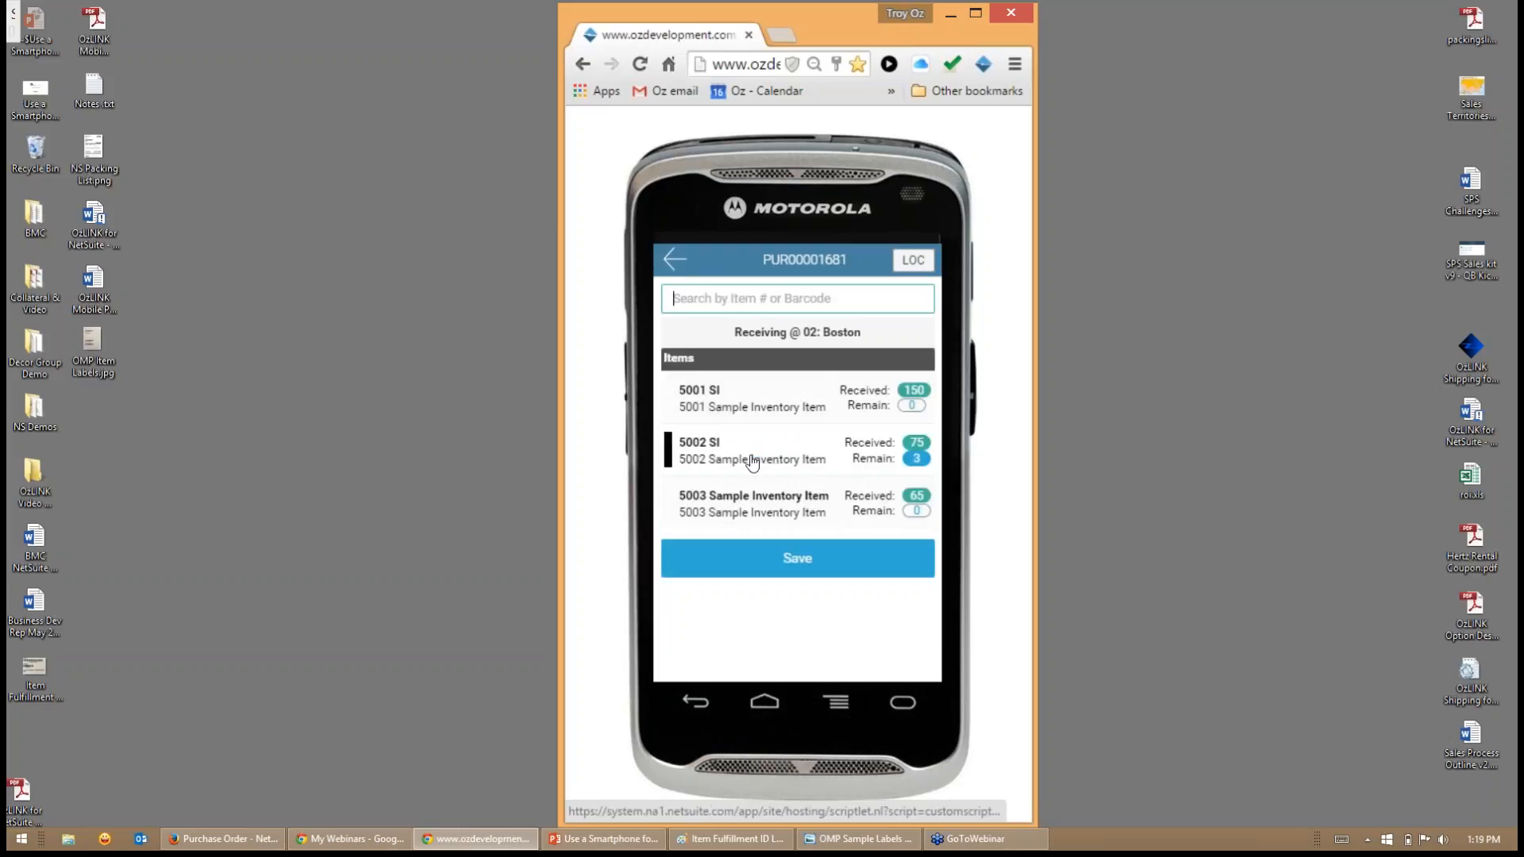
click(721, 459)
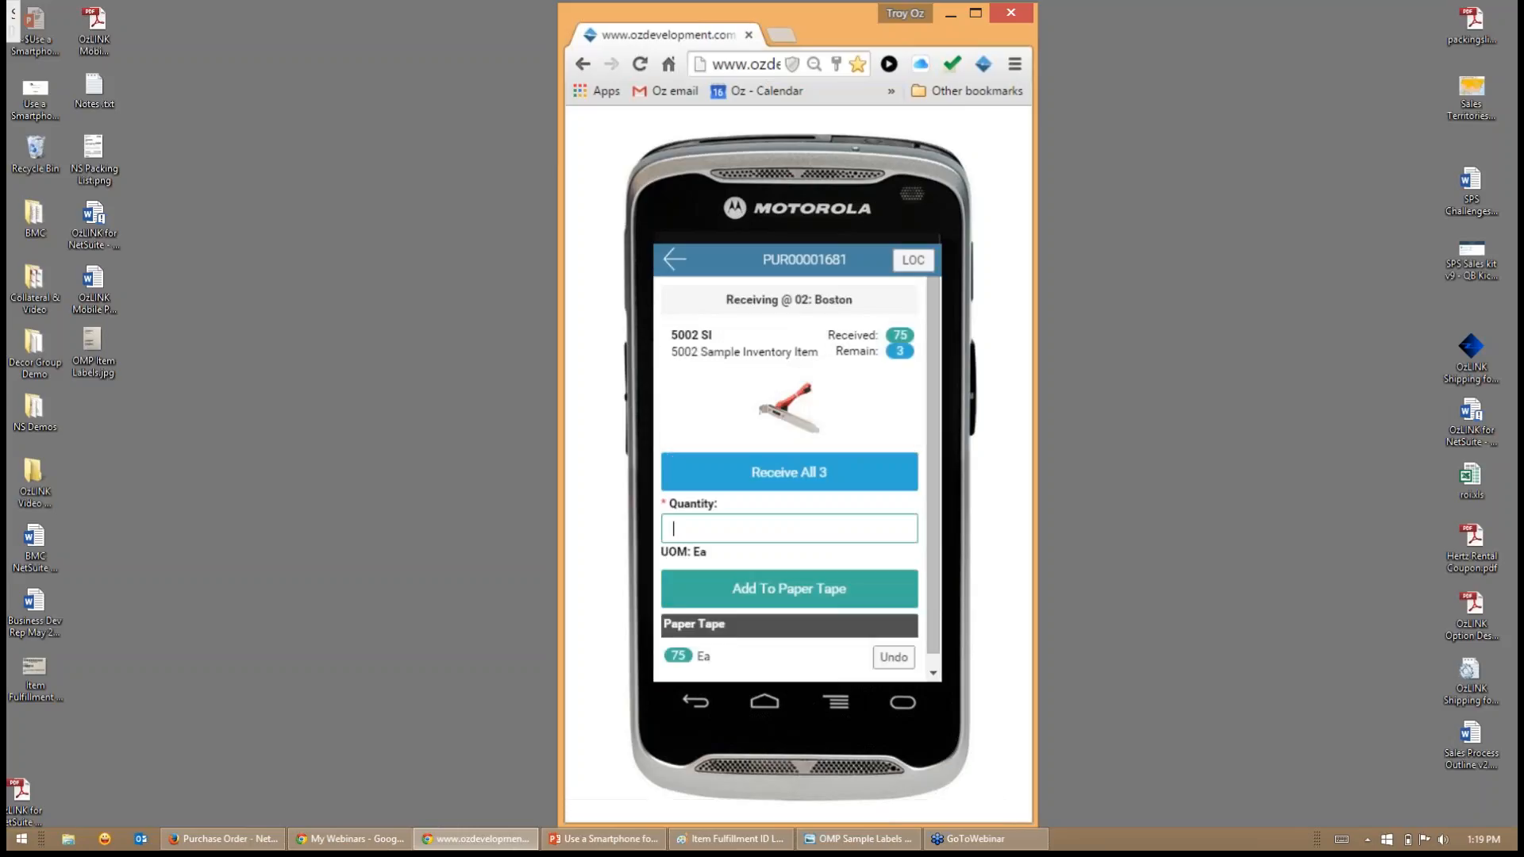
click(818, 475)
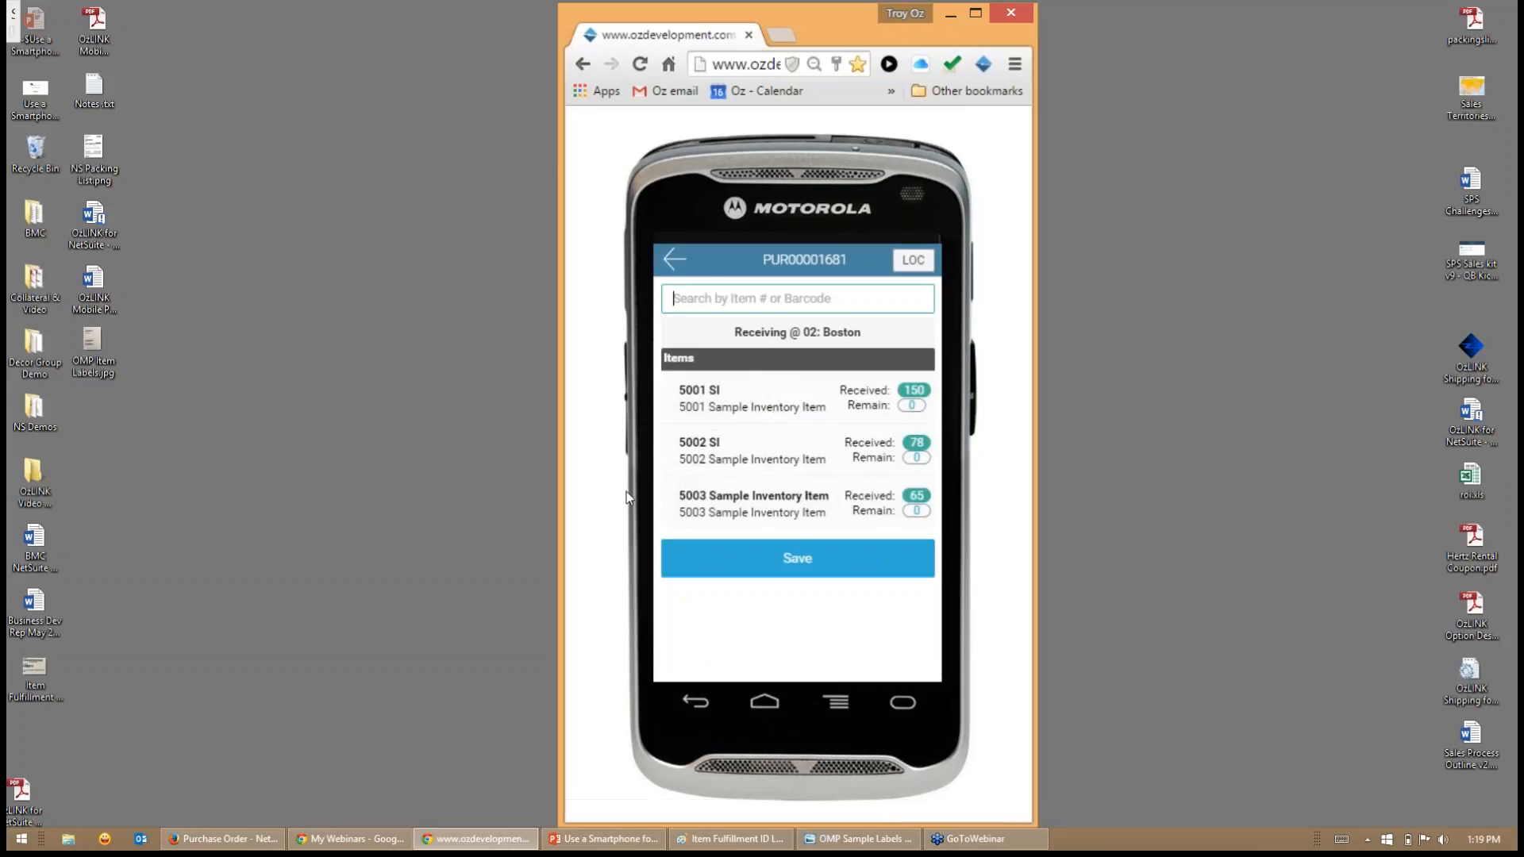
click(744, 558)
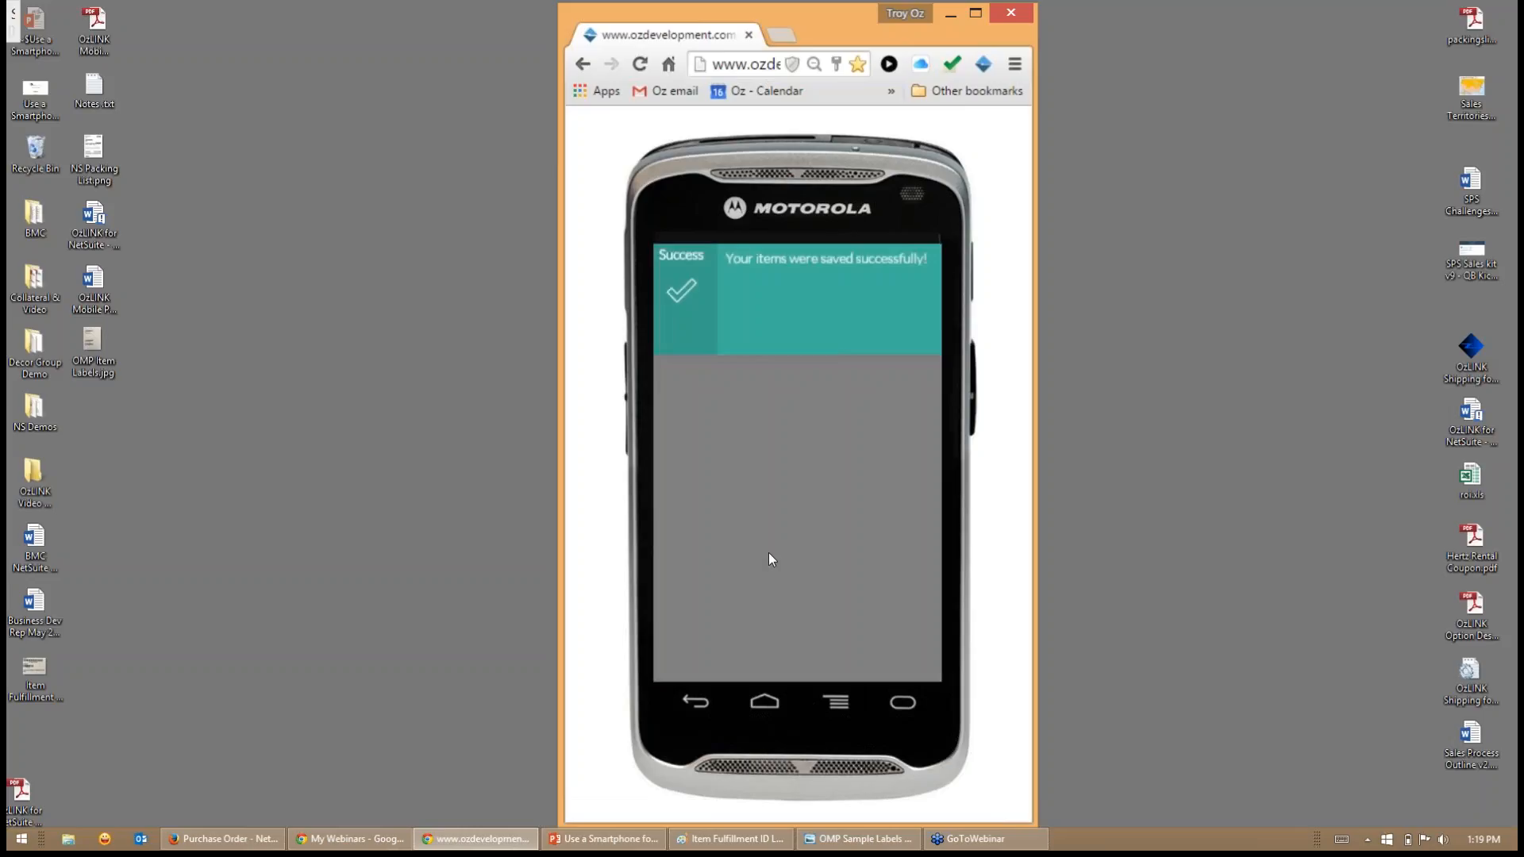
- Switch to the NetSuite purchase order, refresh it to check the received quantities, and open the item receipt from its history
click(218, 840)
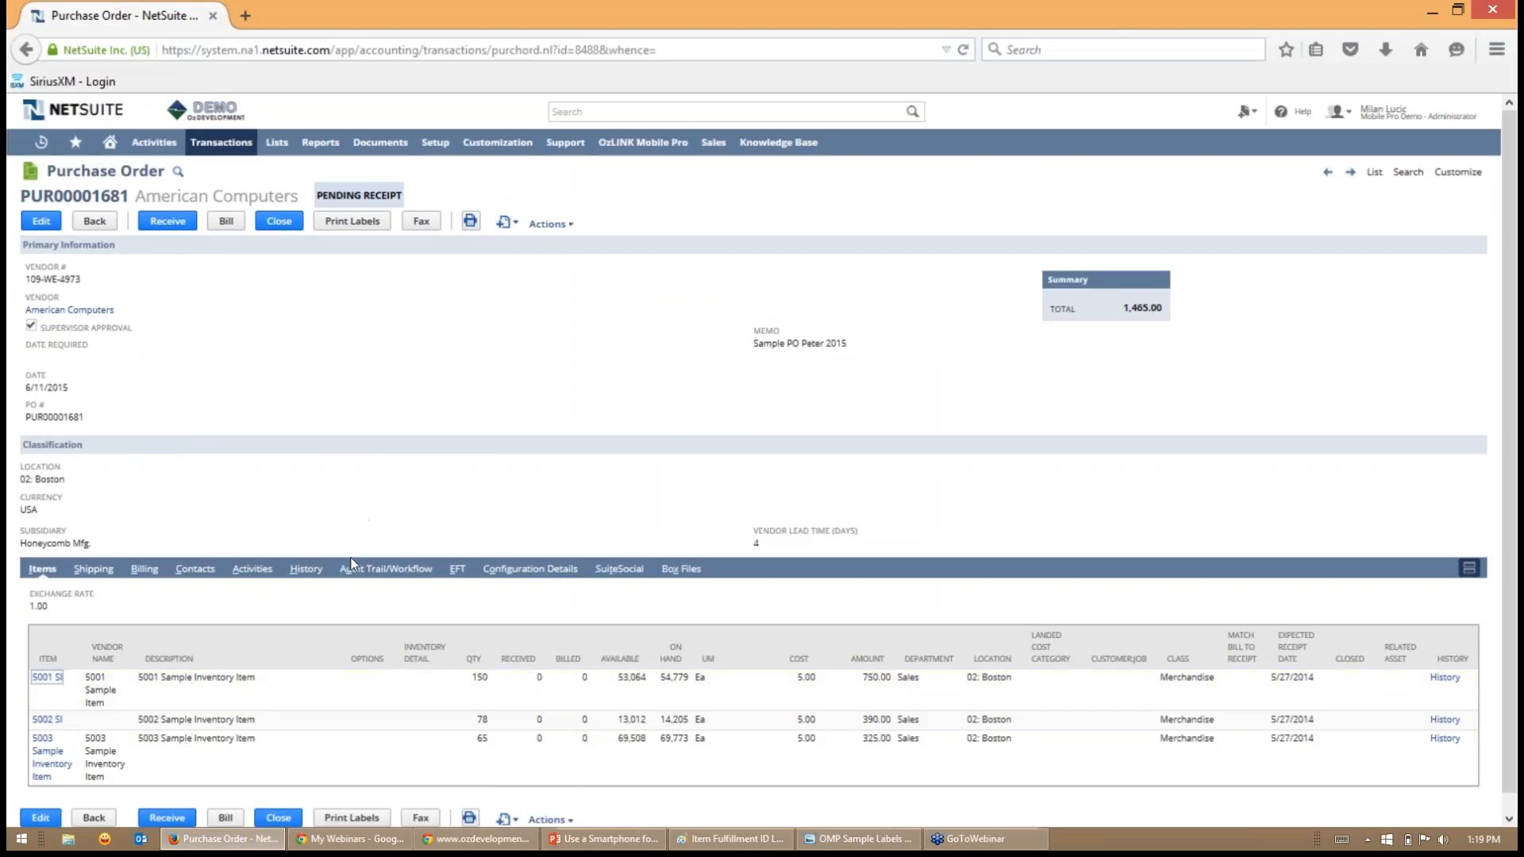
click(305, 568)
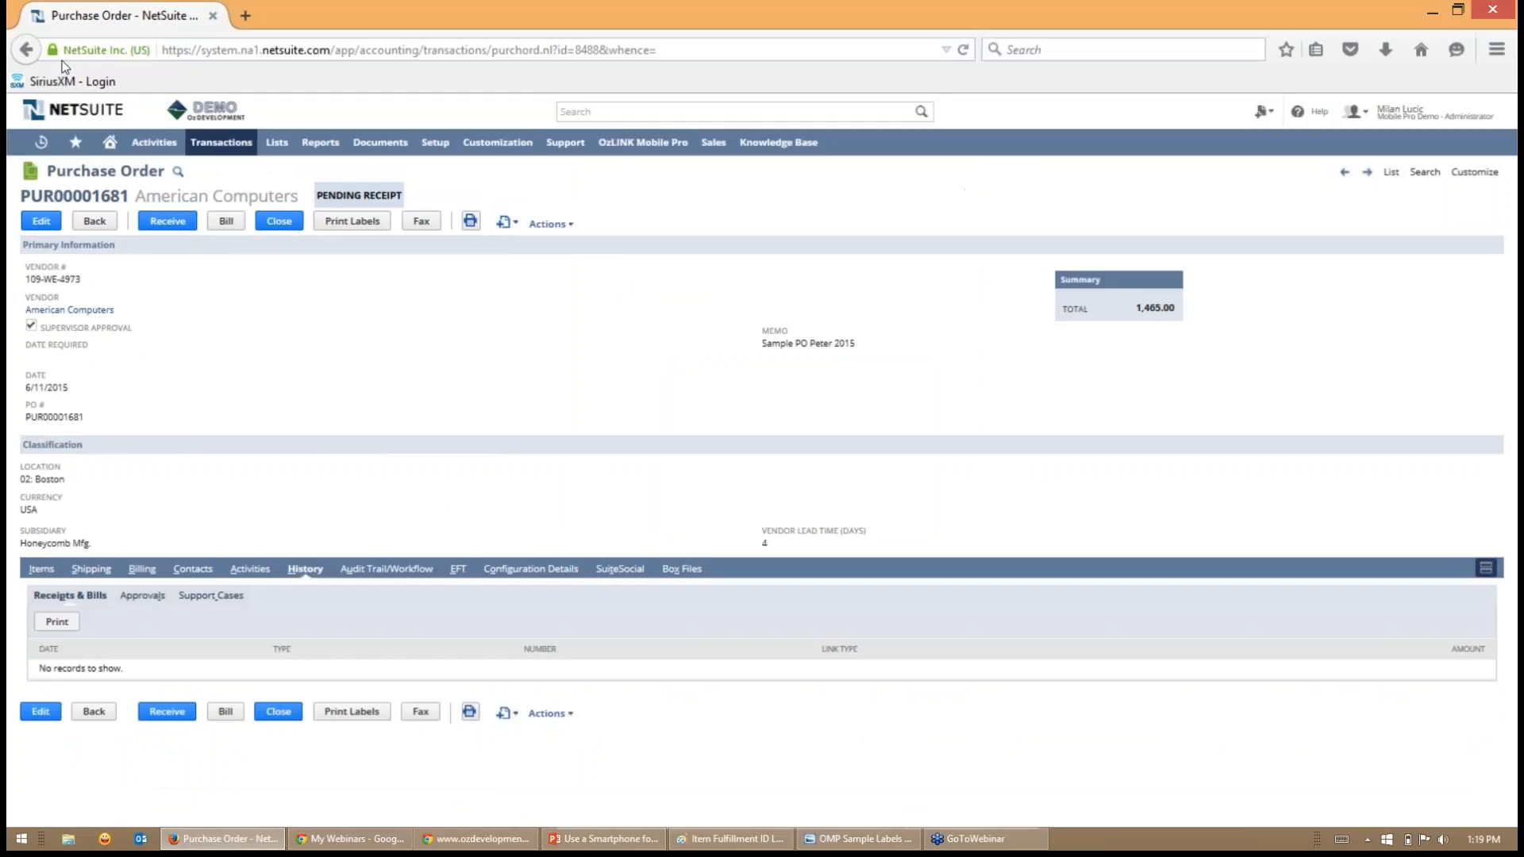
click(964, 50)
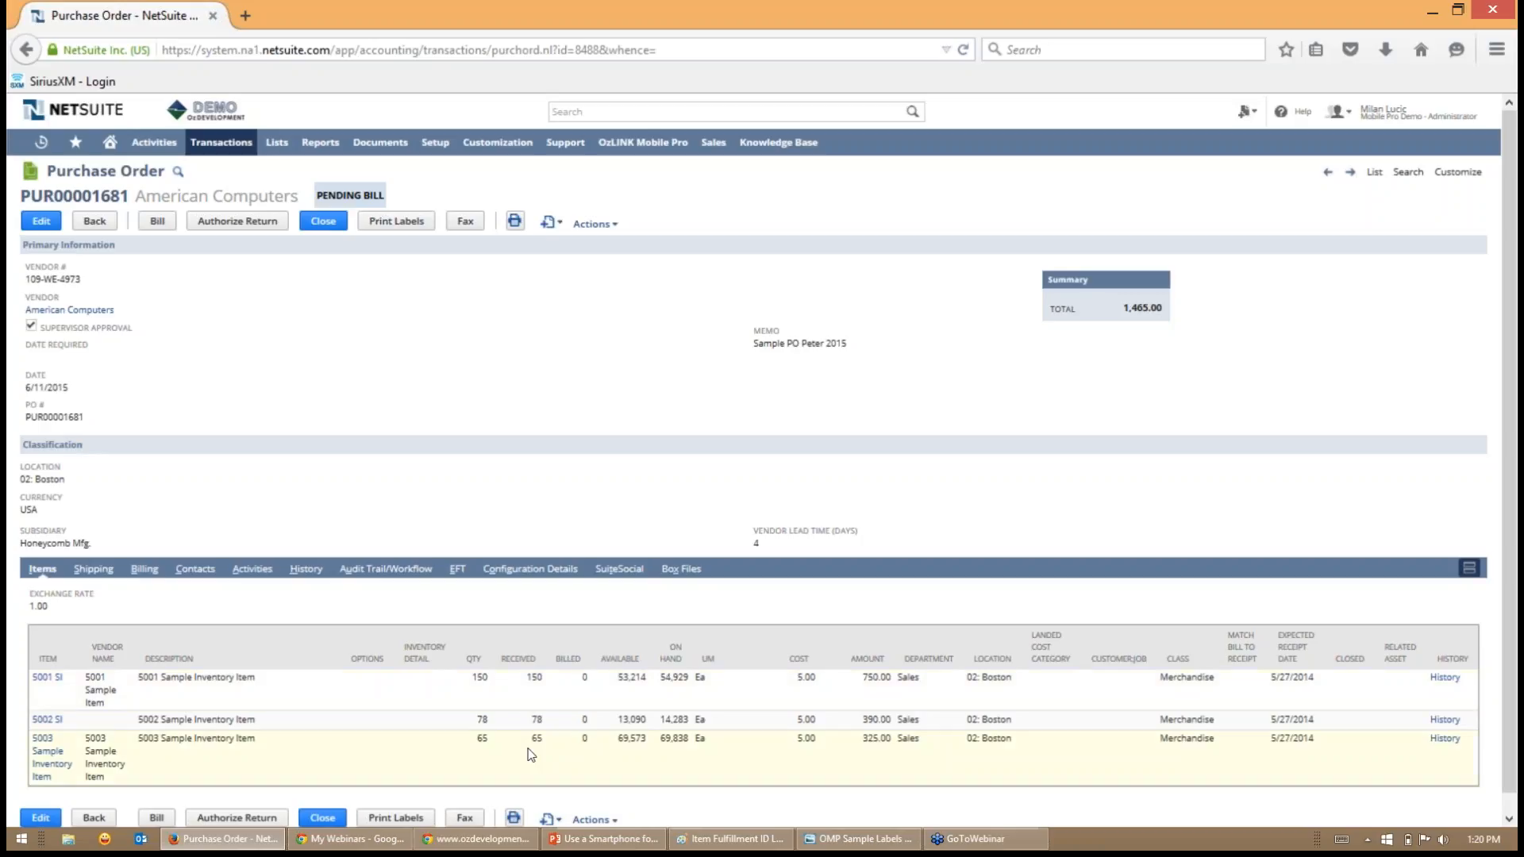
click(306, 570)
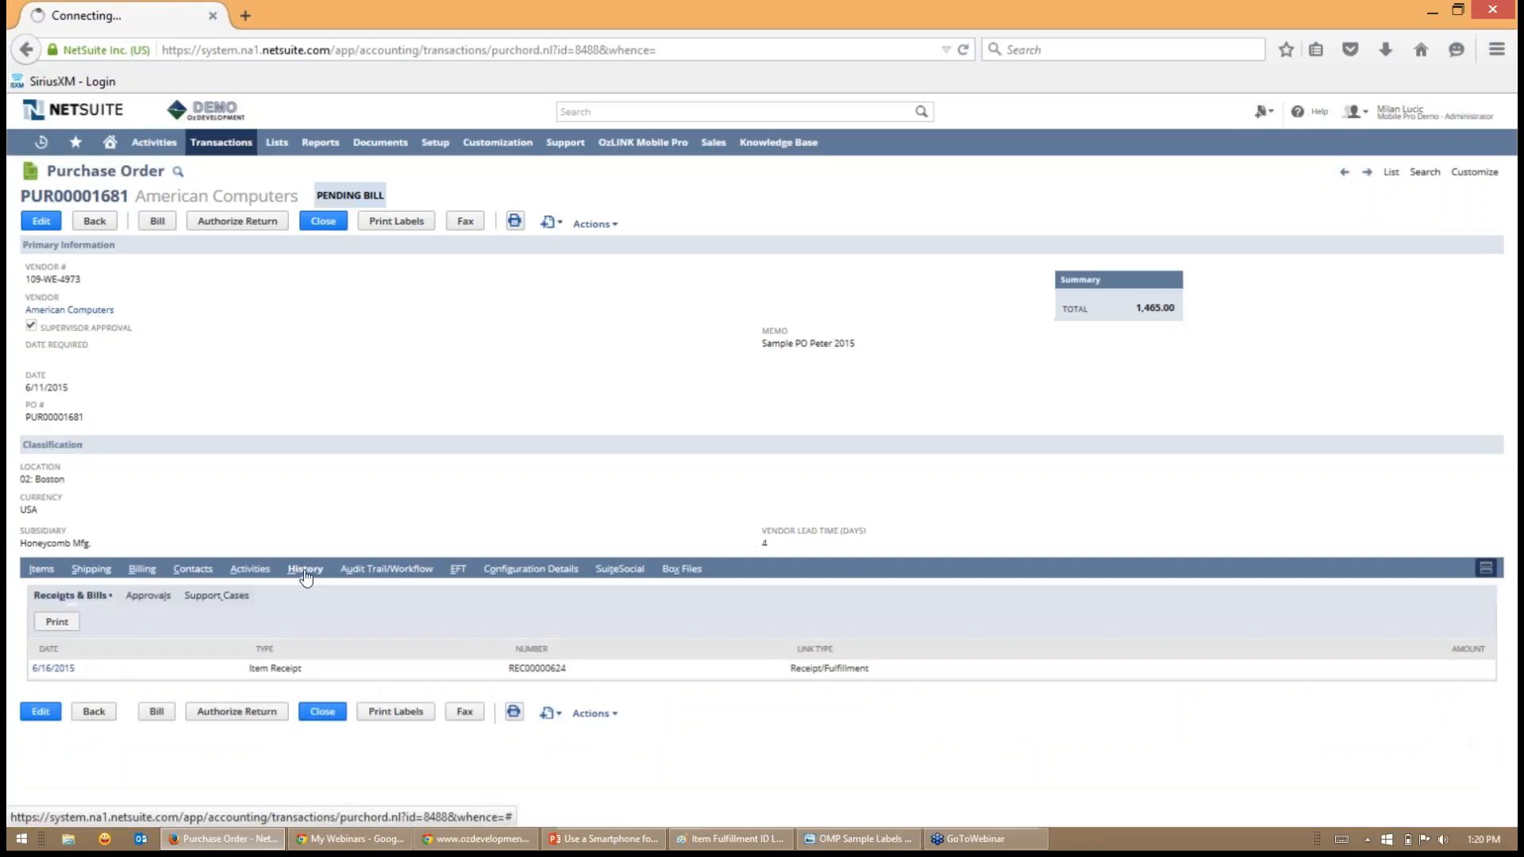
click(54, 671)
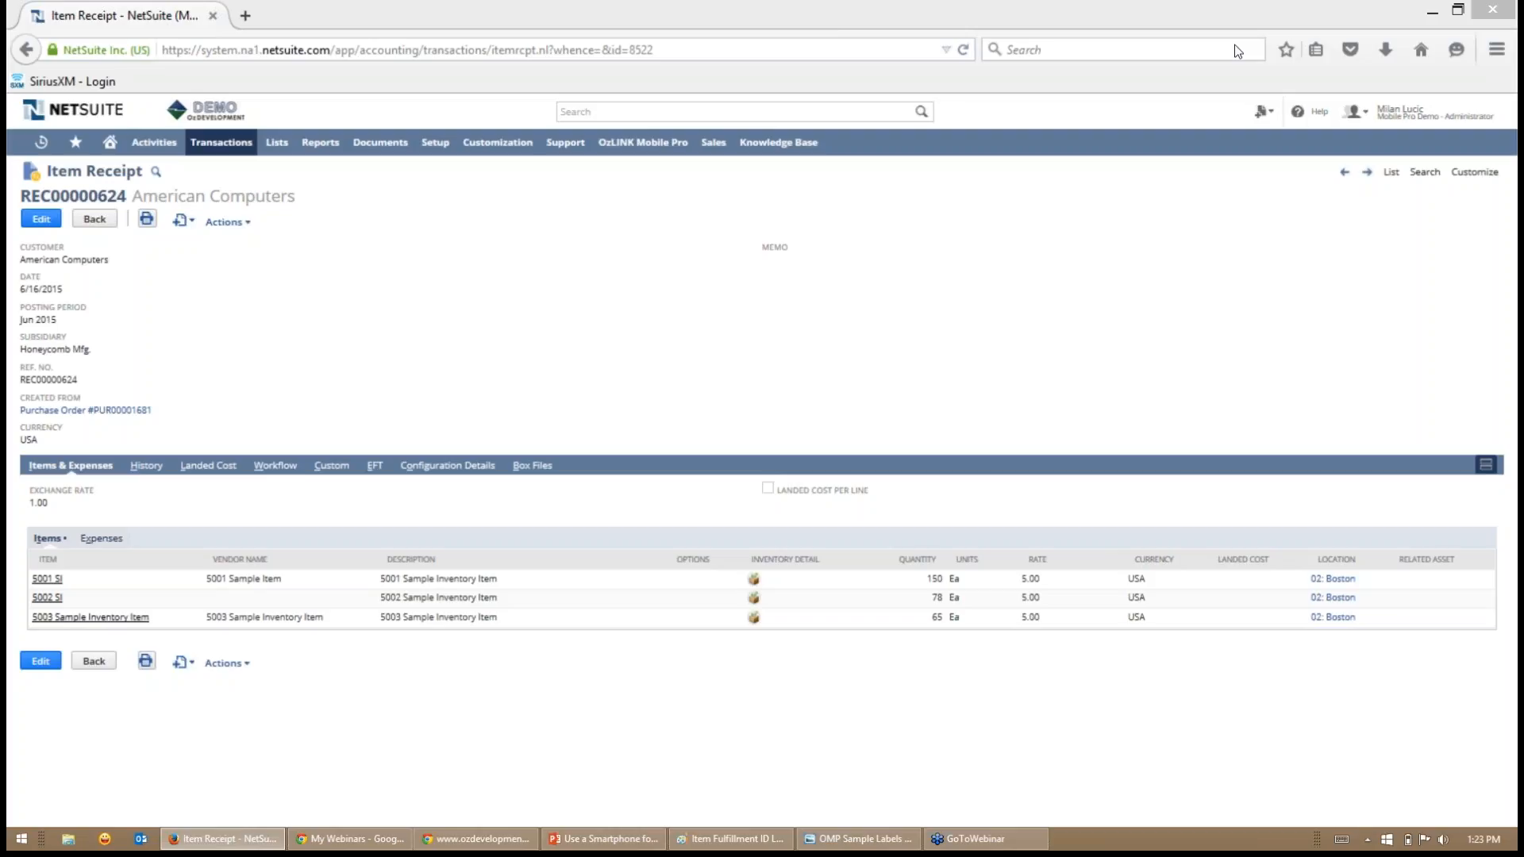
- Minimize NetSuite, return to the OzLINK Mobile Pro phone emulator and search for all items to put away
click(1429, 12)
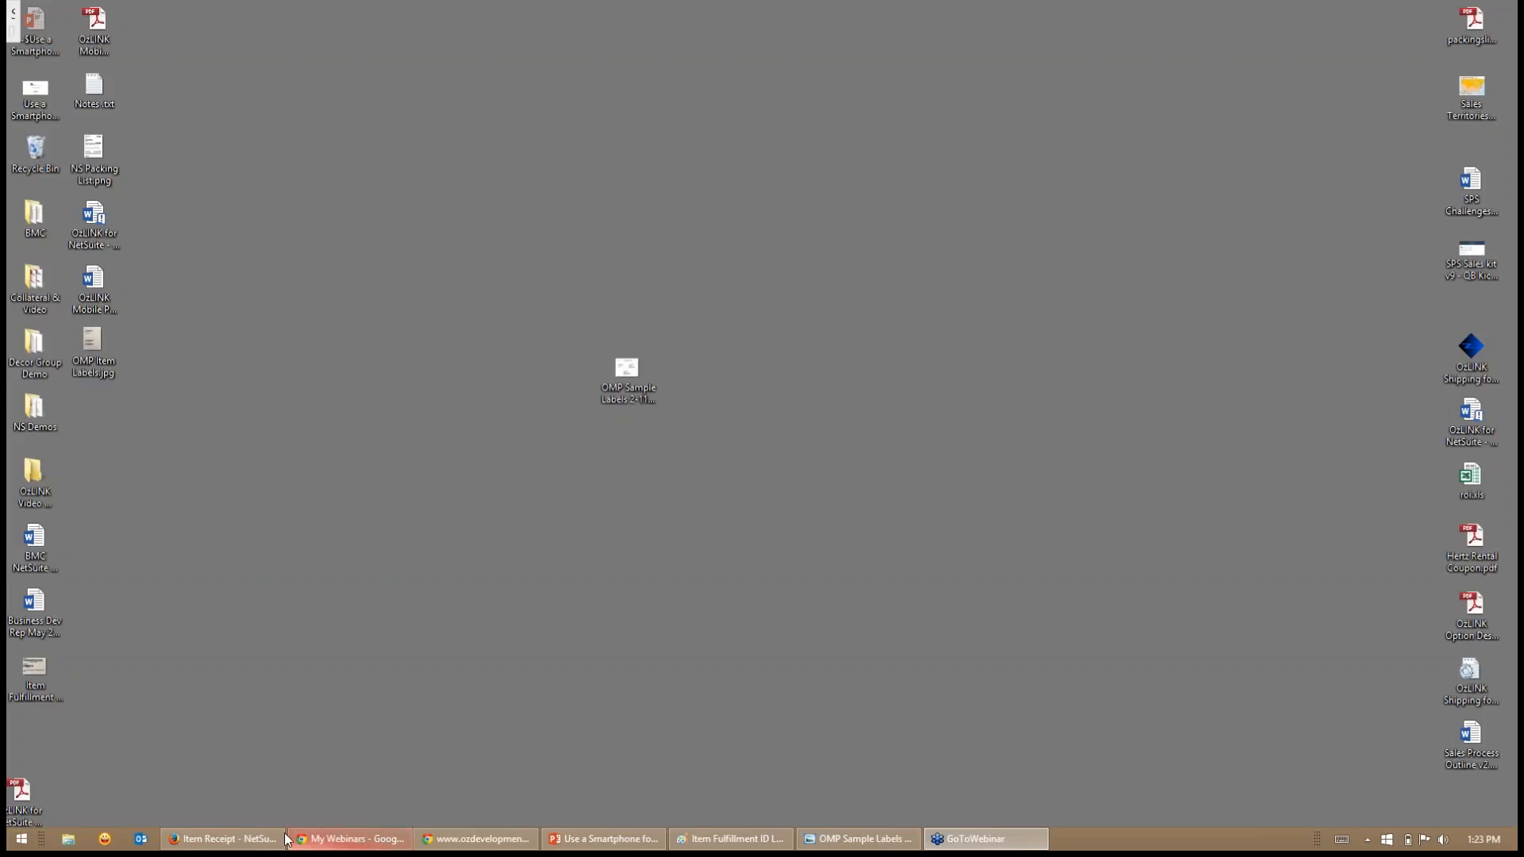
mouse_move(347, 849)
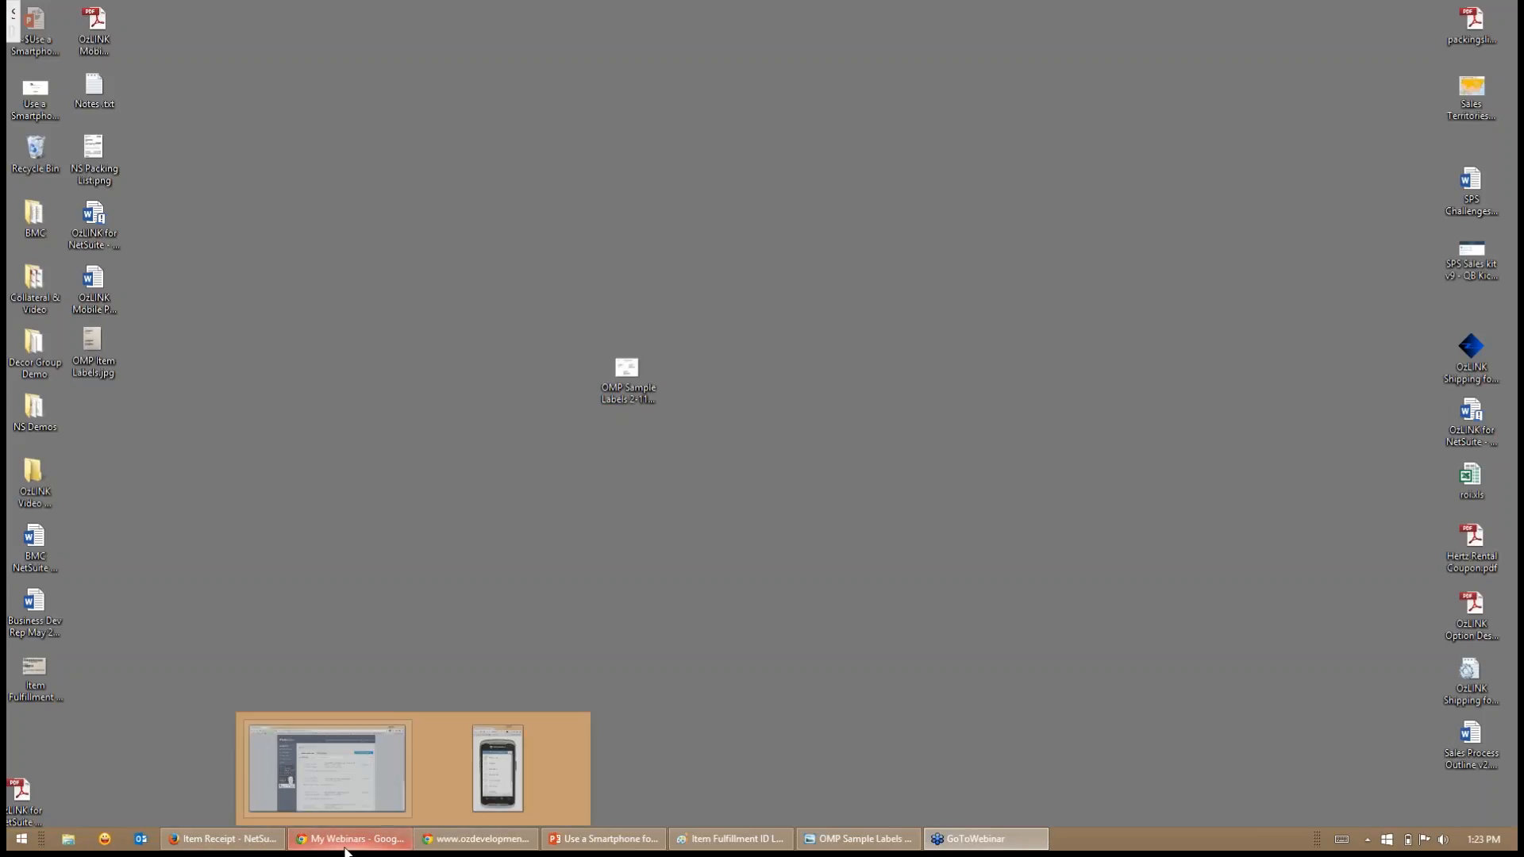
click(513, 778)
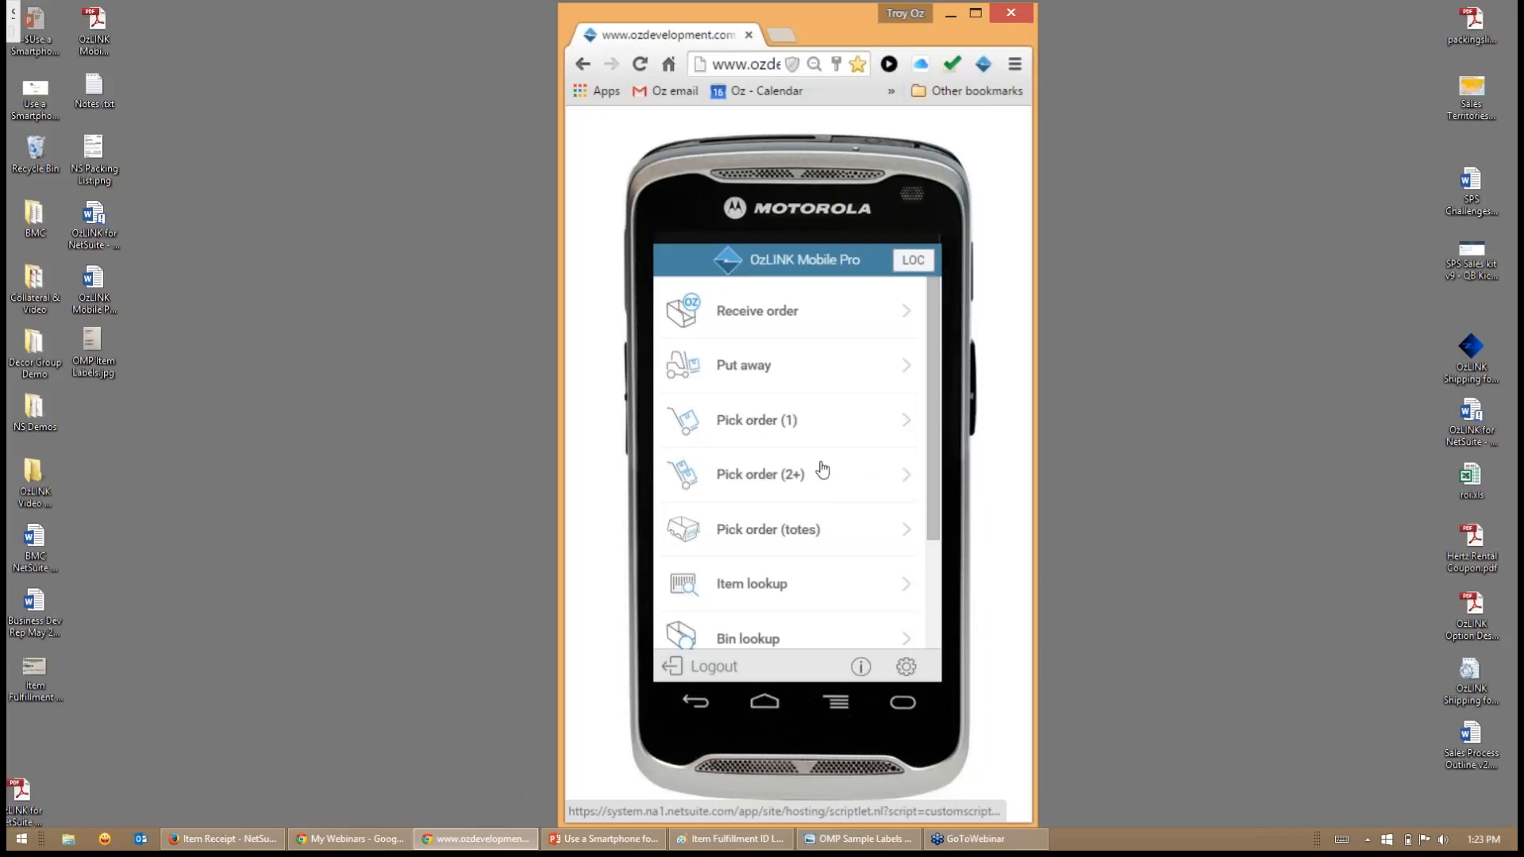
click(759, 367)
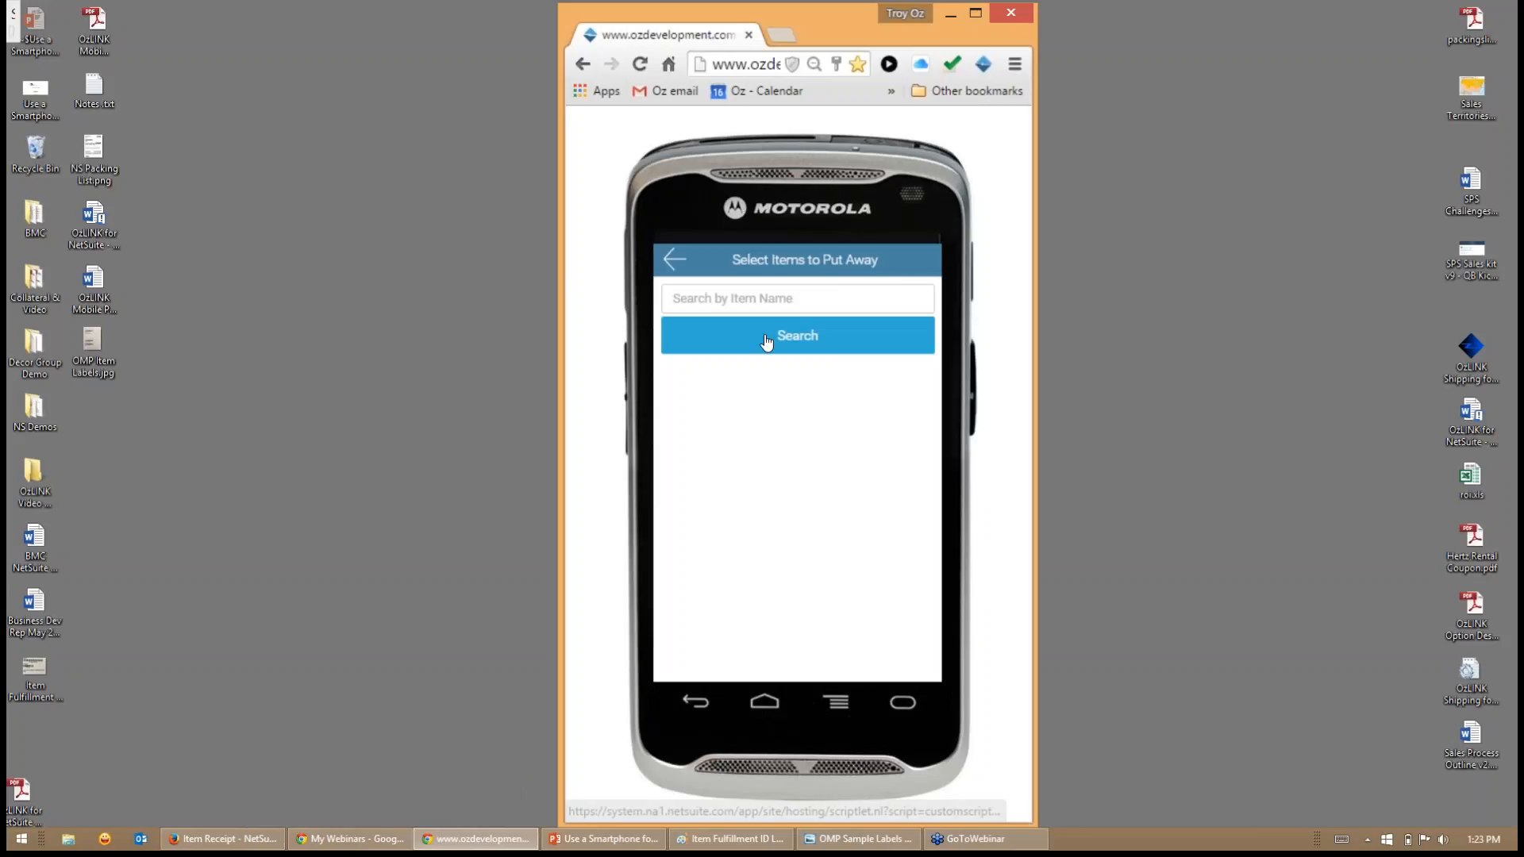
click(769, 343)
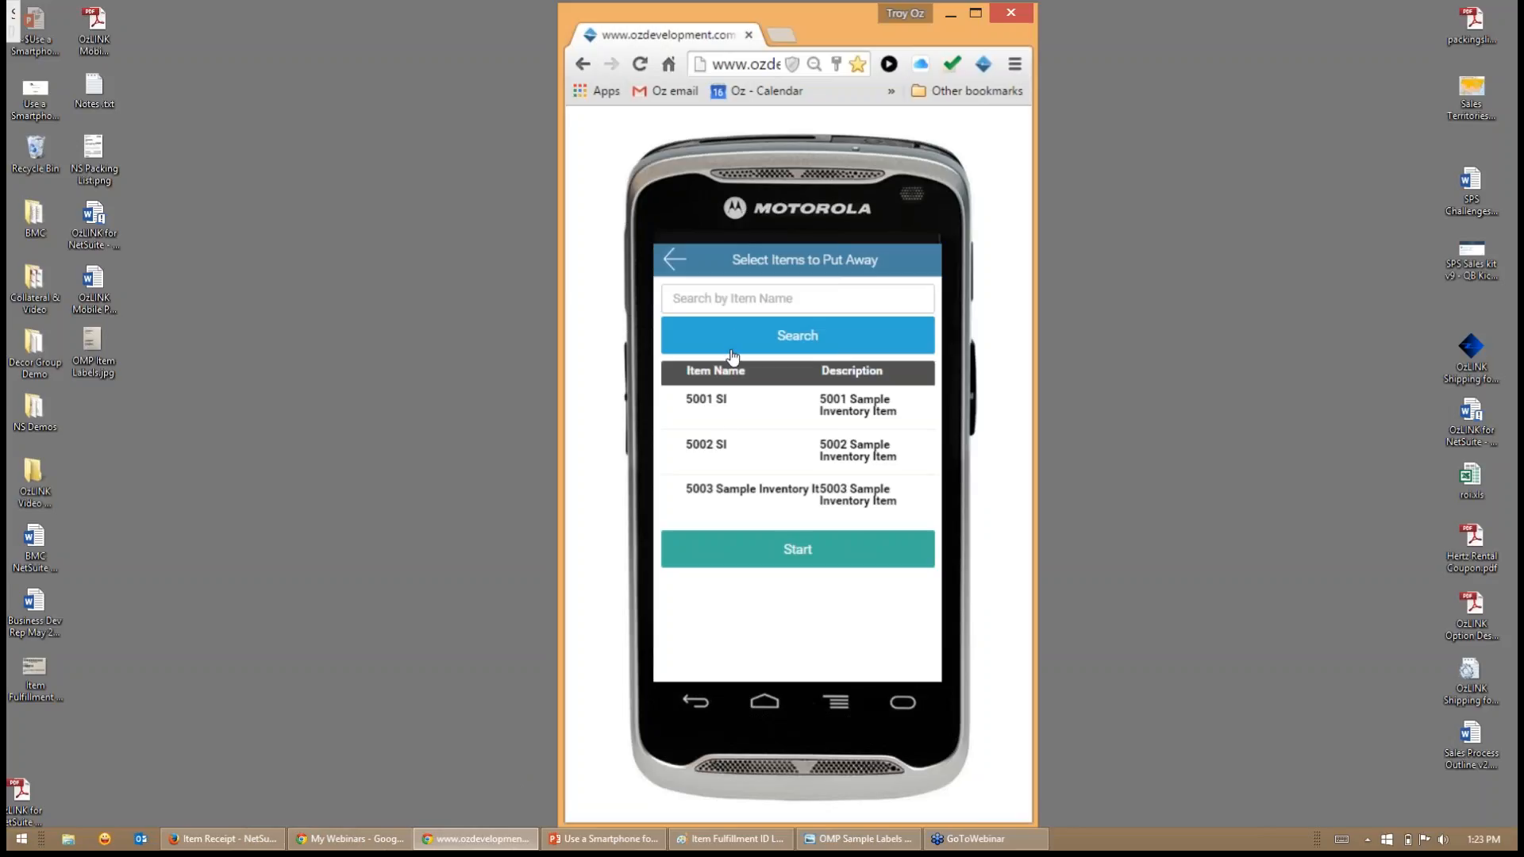
- Start the put away of items 5001 SI and 5002 SI and order it by the reverse bin walk route
click(729, 415)
click(735, 464)
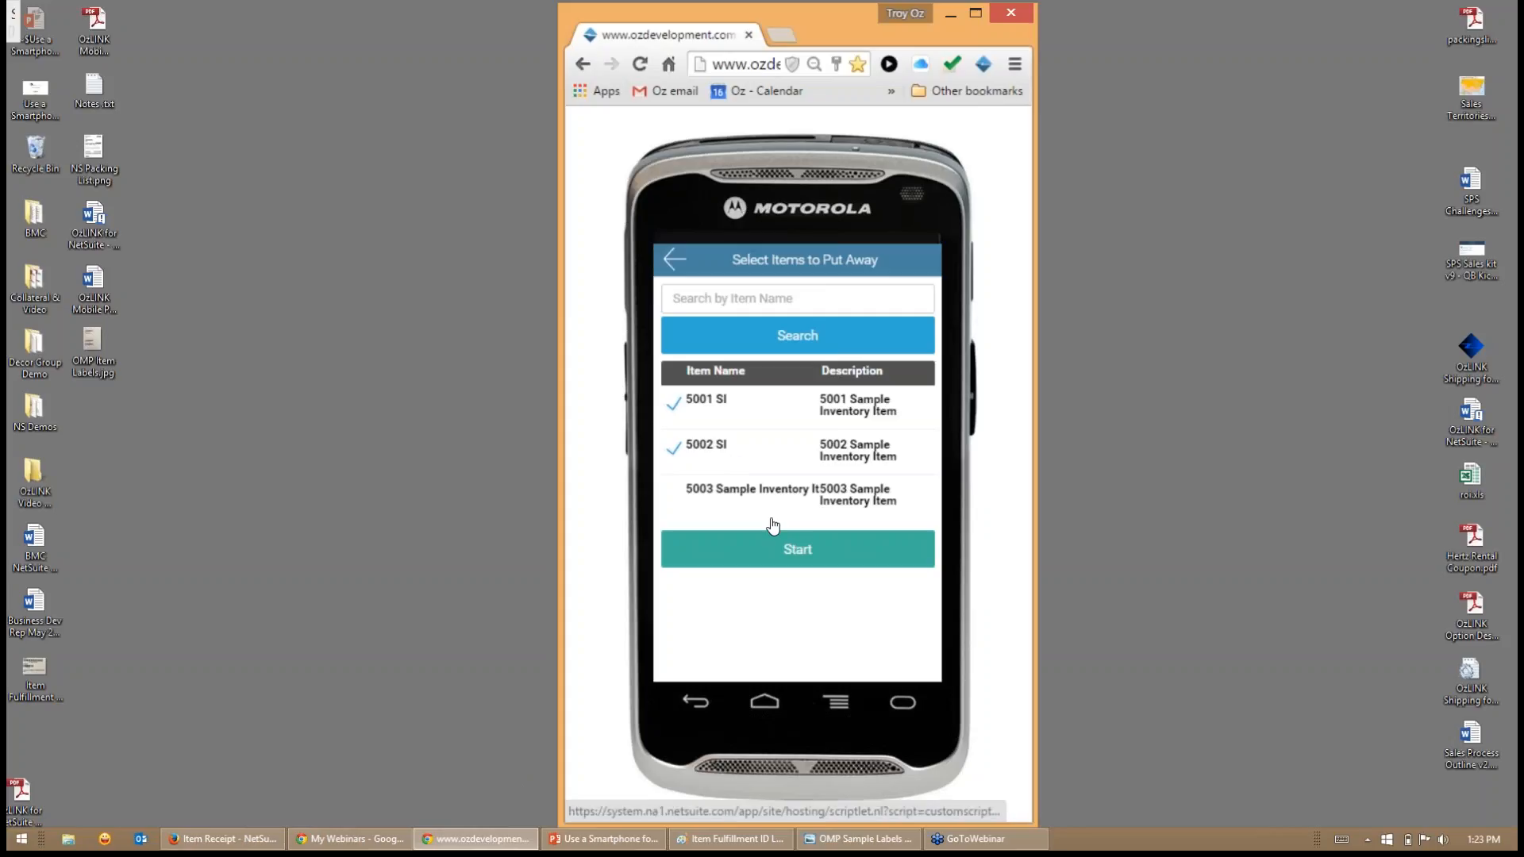
click(780, 557)
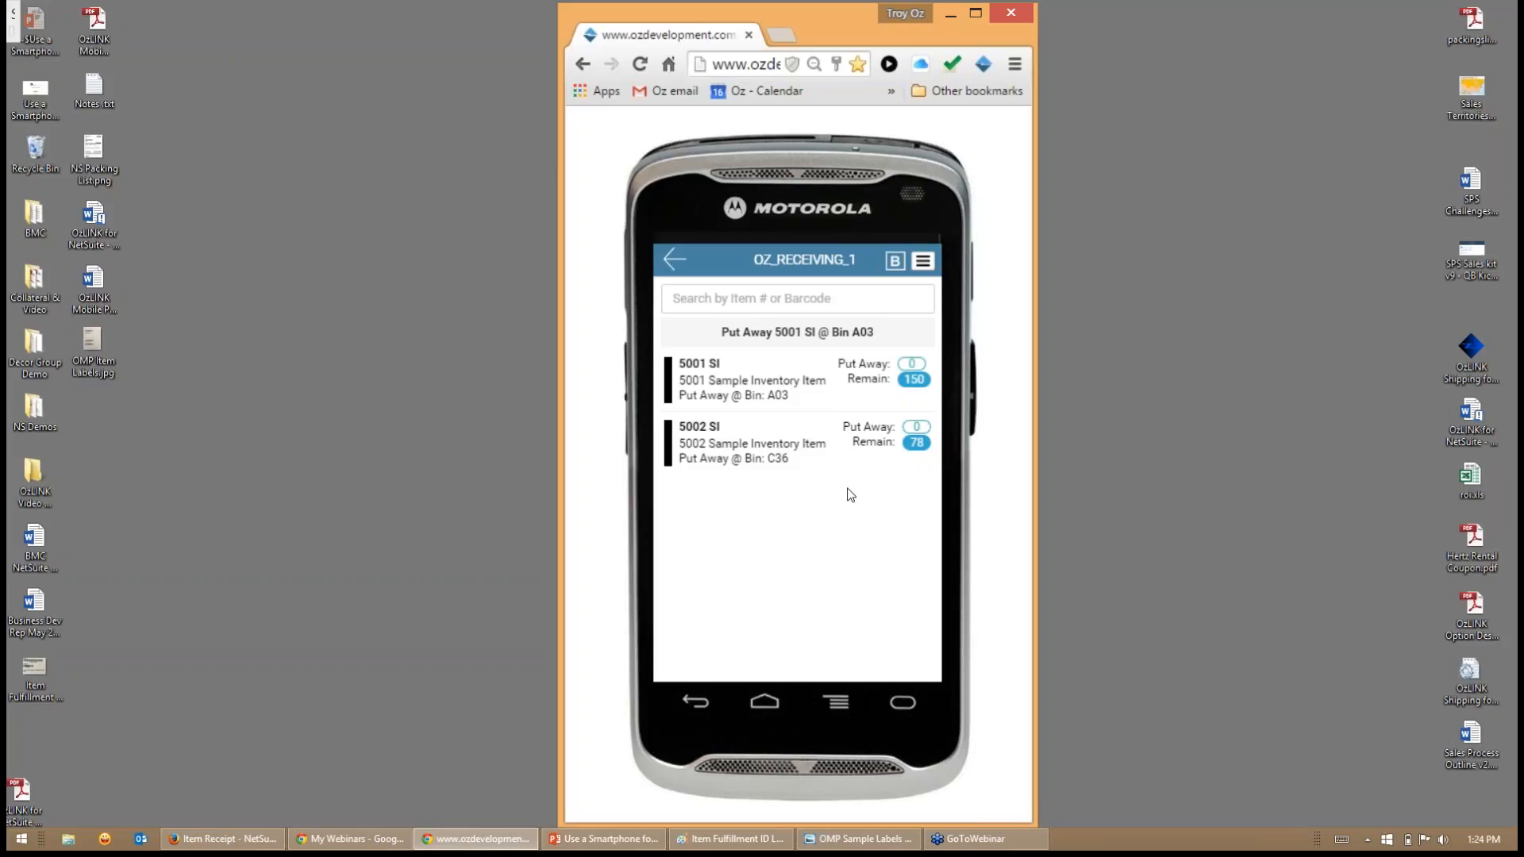
click(923, 261)
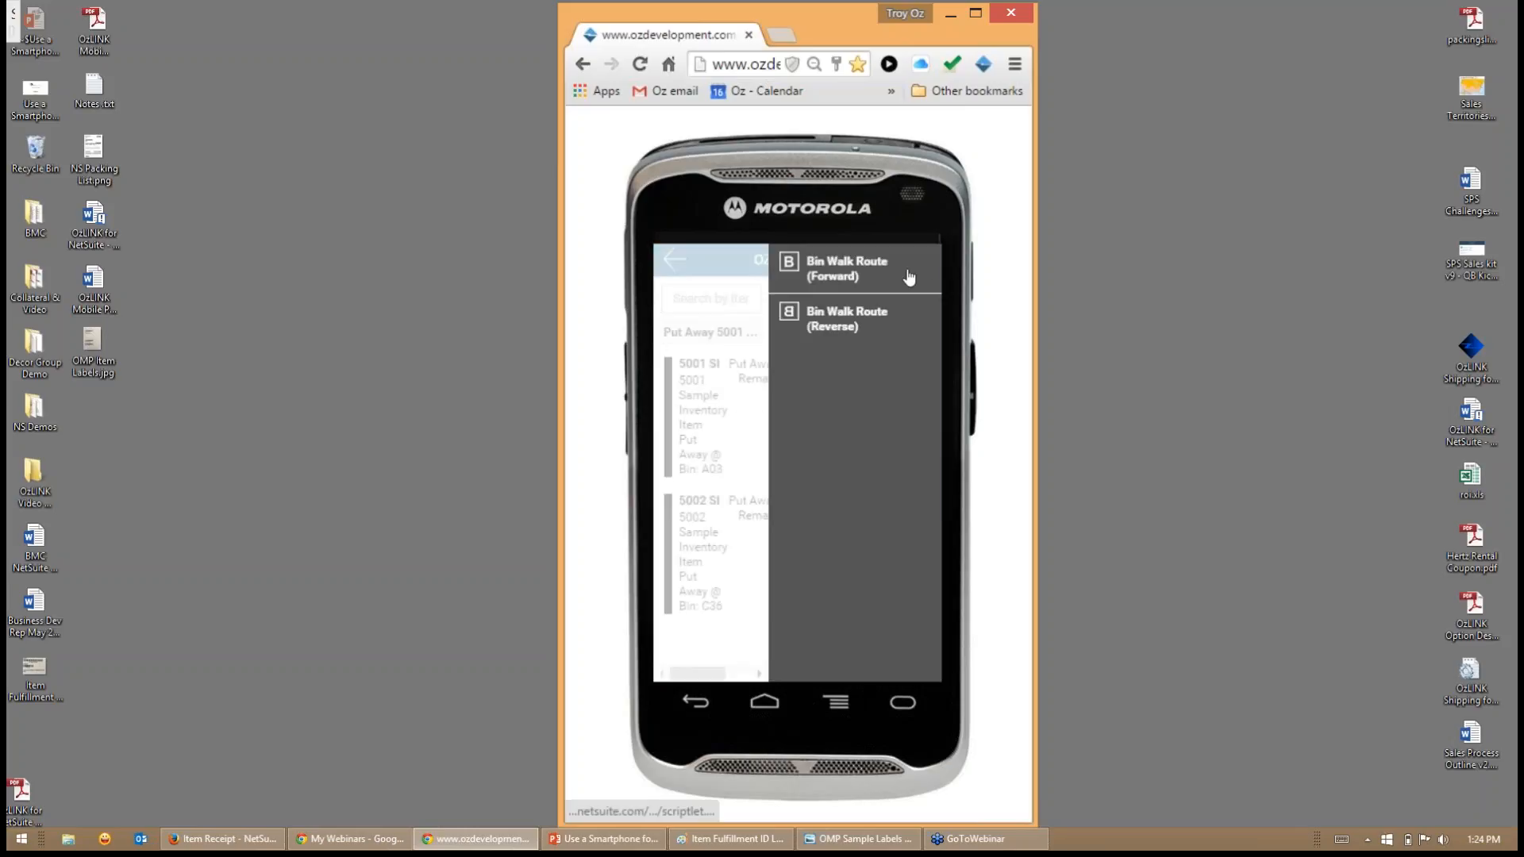
click(862, 326)
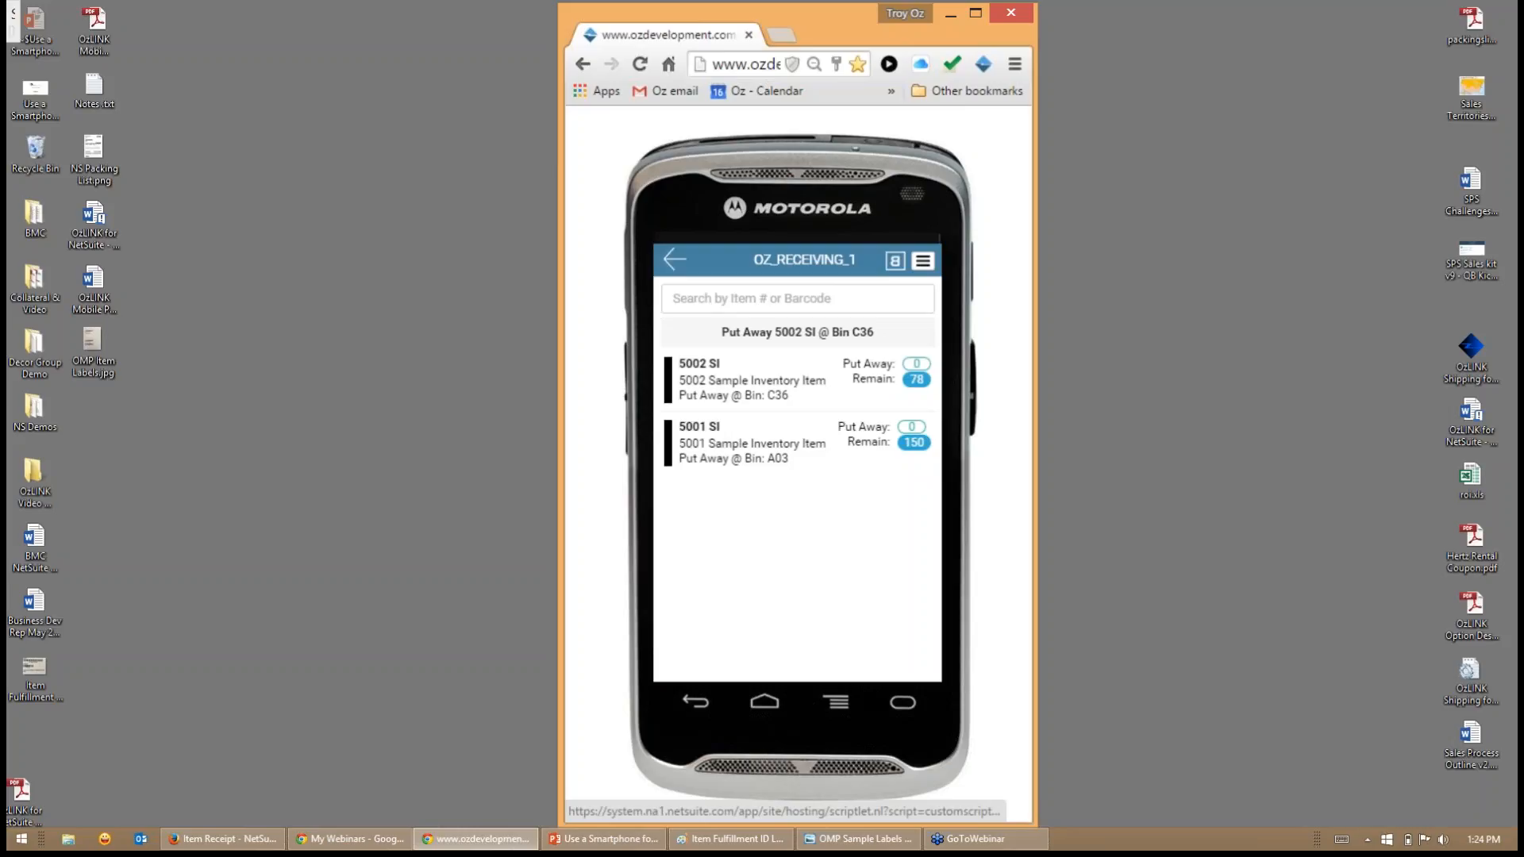
- Order the put away by the forward bin walk route and put away 150 units of 5001 SI in bin A03
click(923, 262)
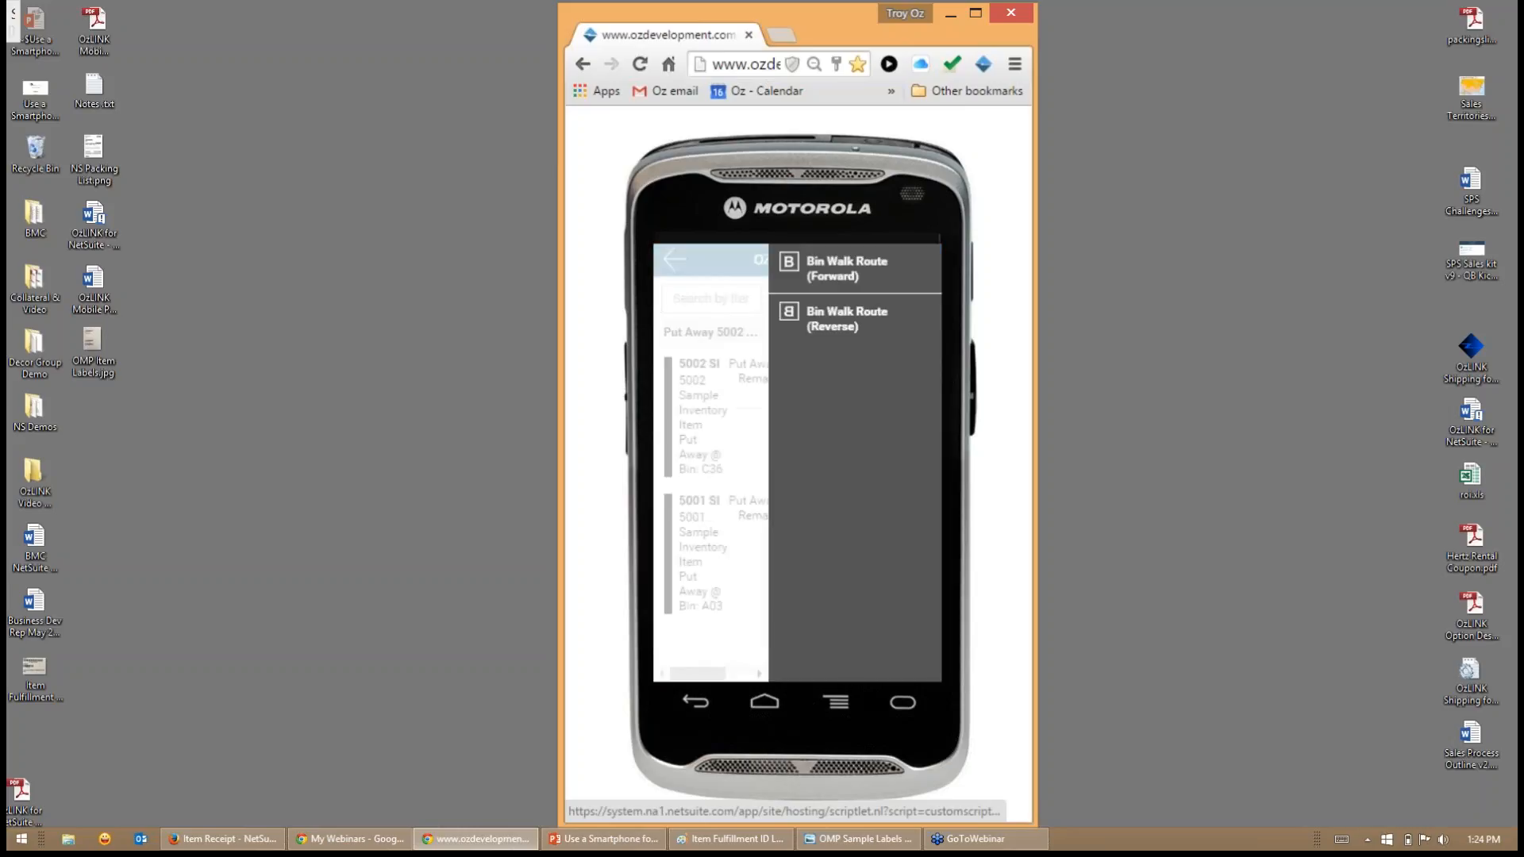
click(845, 273)
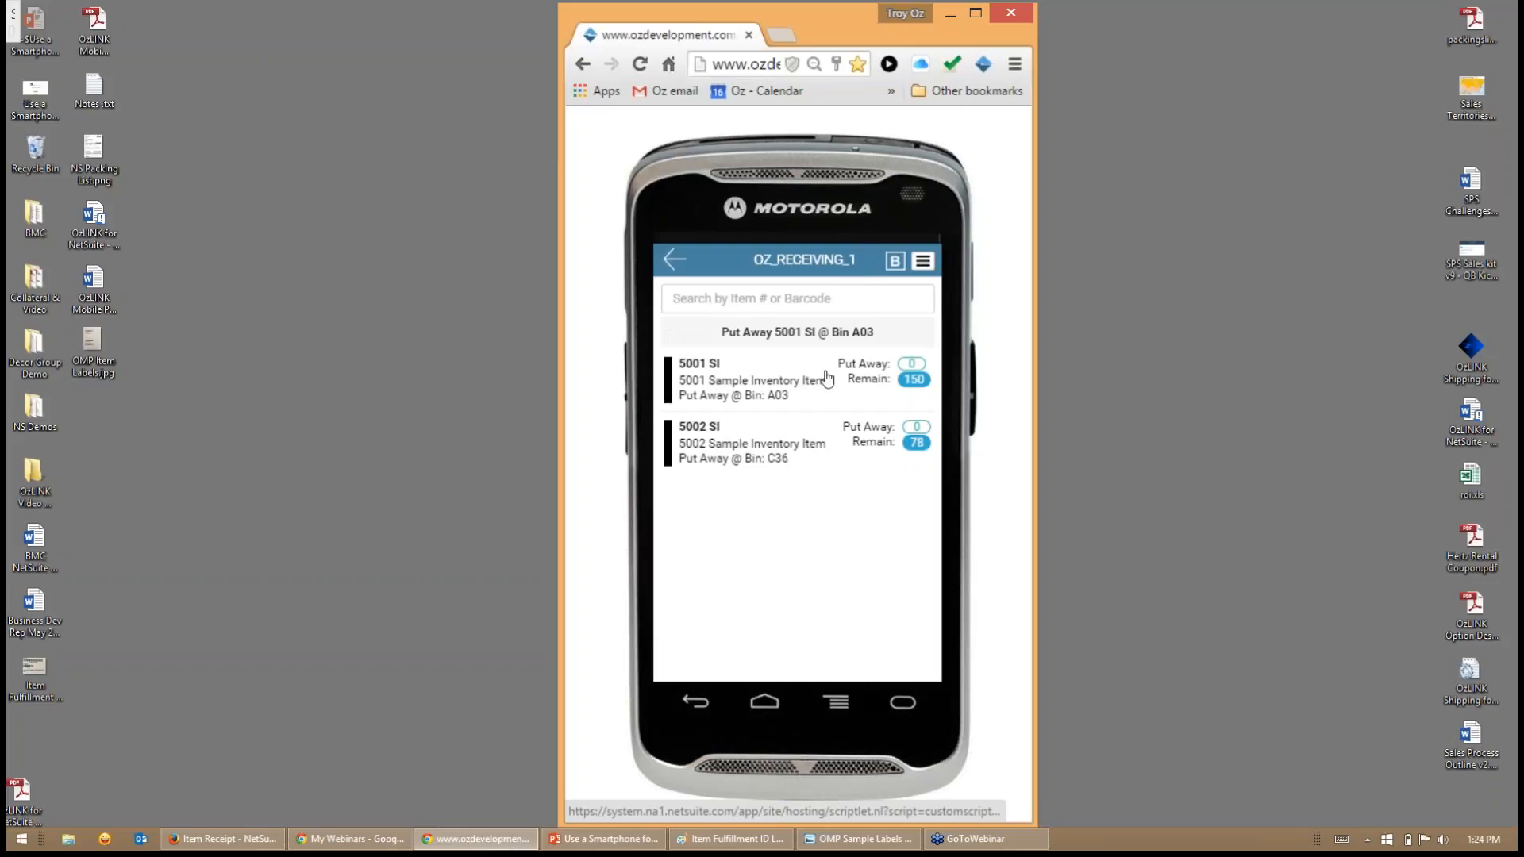
click(809, 385)
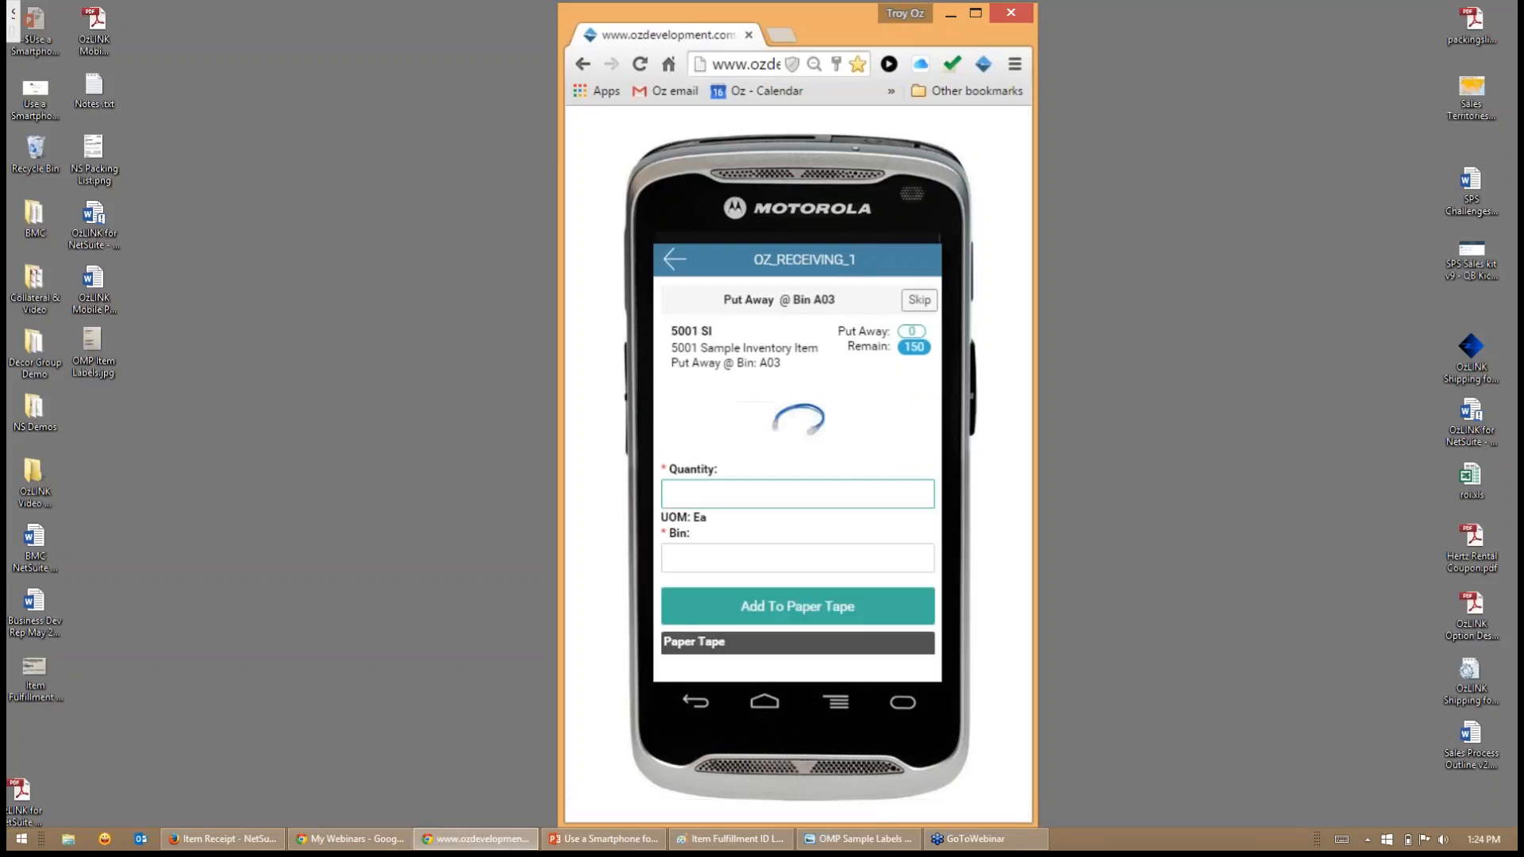
text(150)
key(Tab)
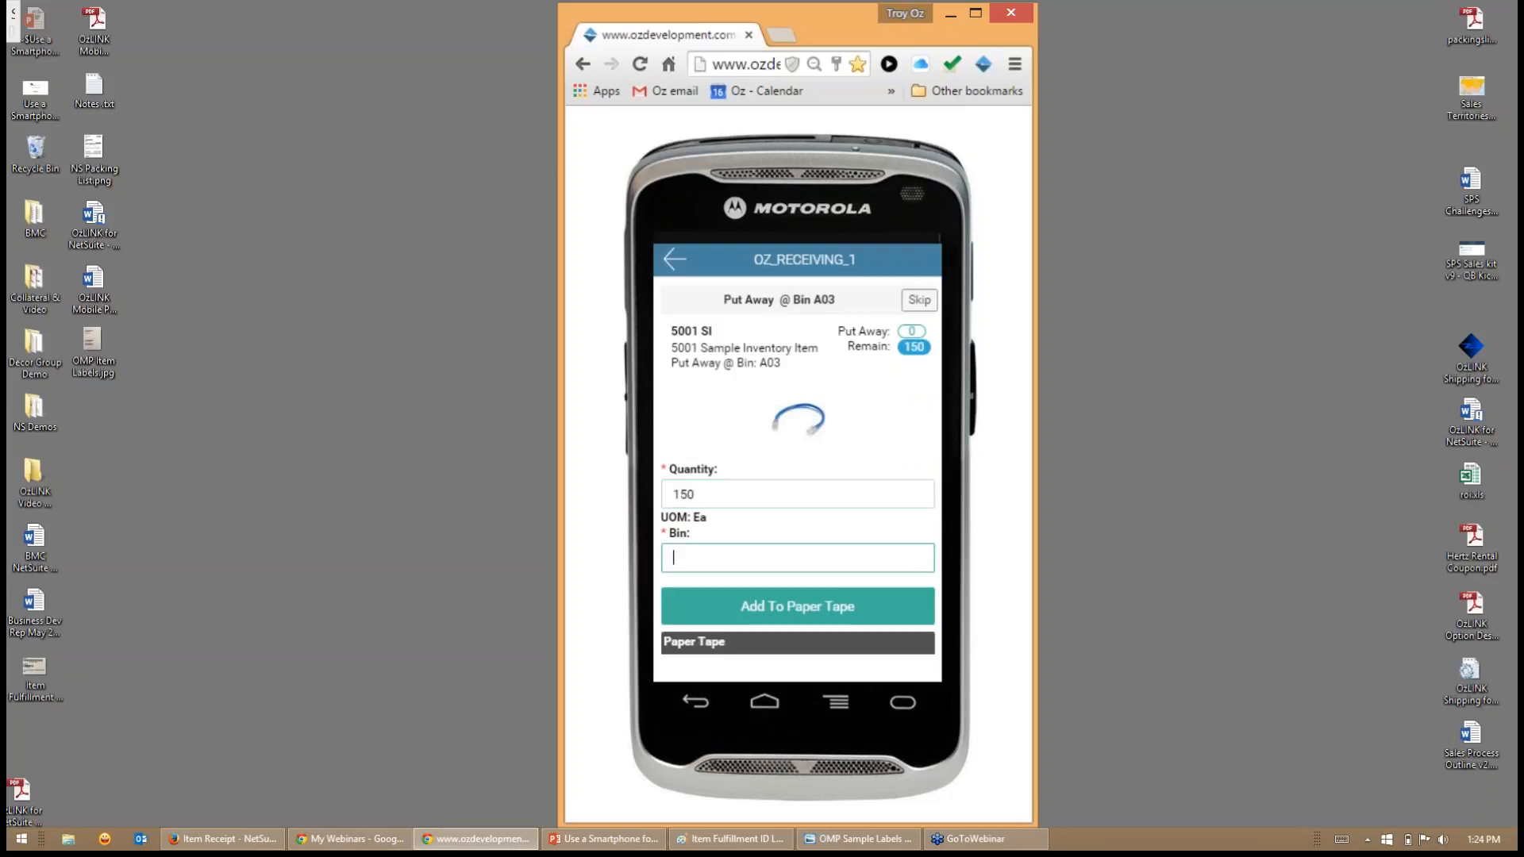
text(A03)
key(Return)
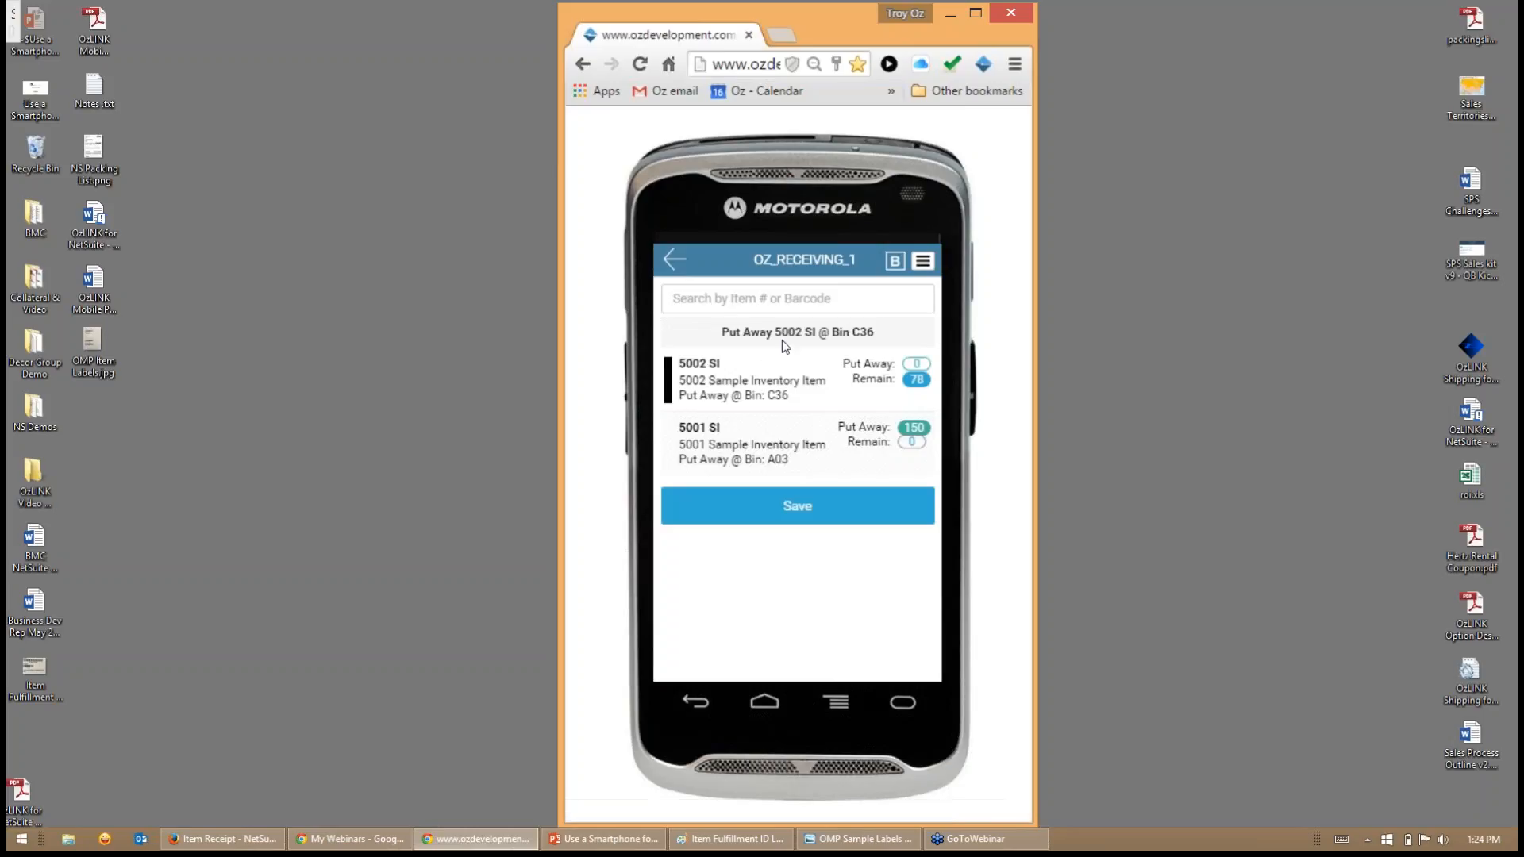
- Put away 78 units of 5002 SI in bin C36 and save the put away
click(836, 379)
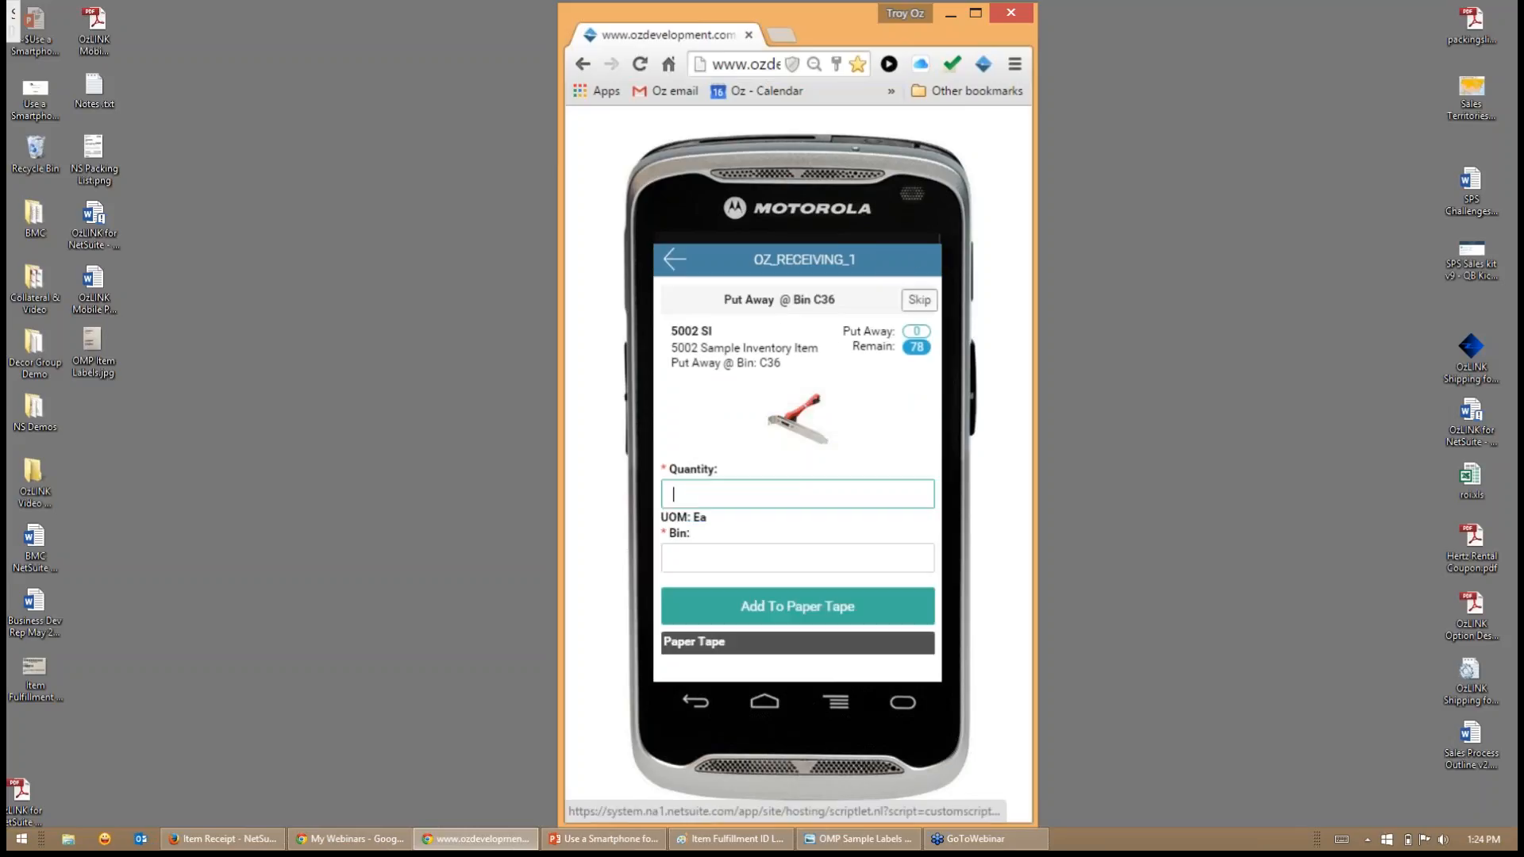
text(78)
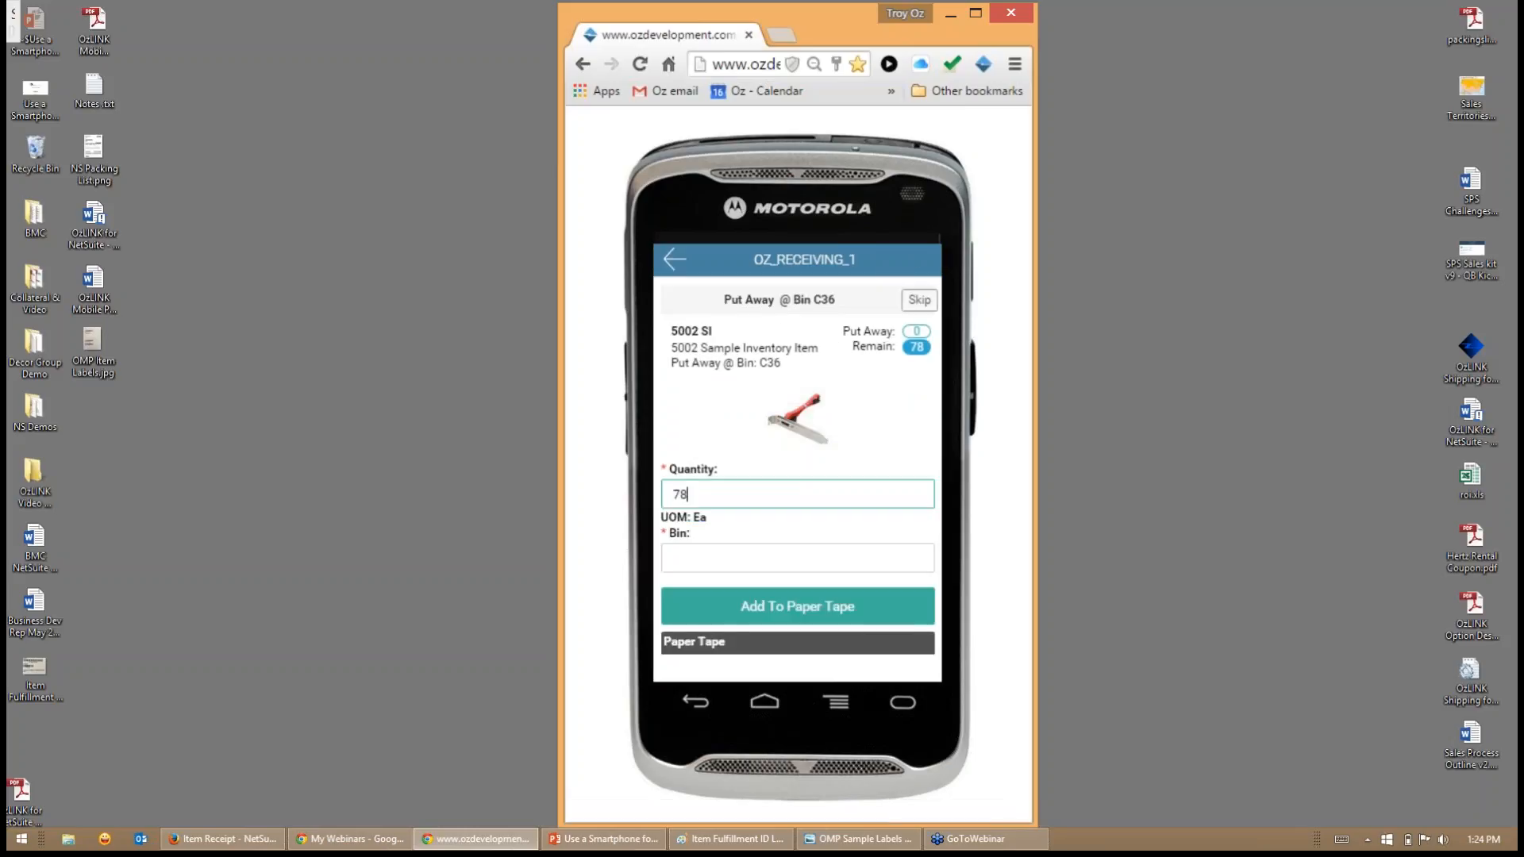
key(Tab)
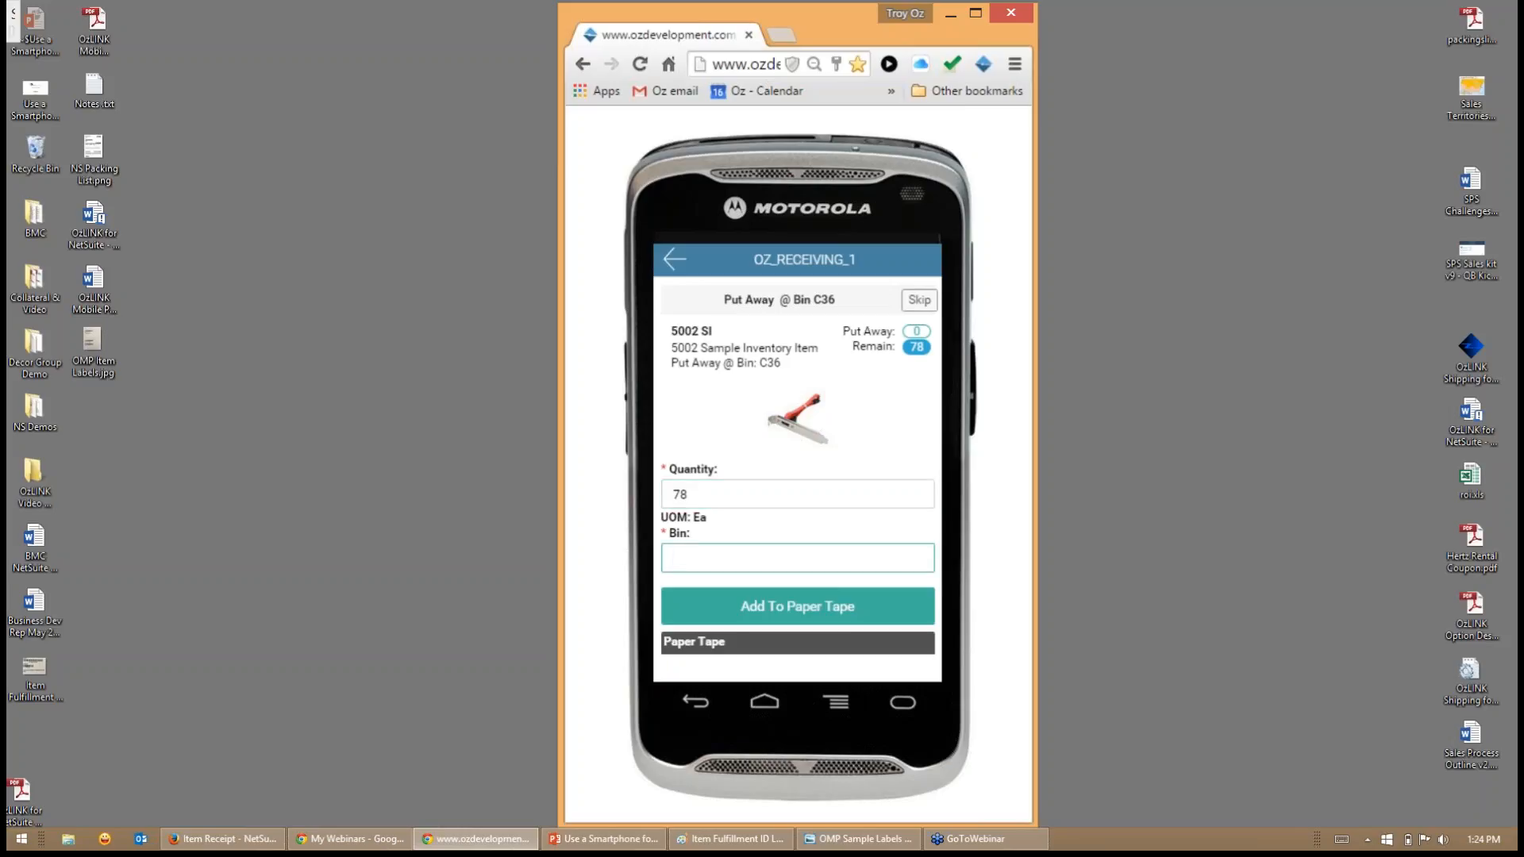
text(C36)
key(Return)
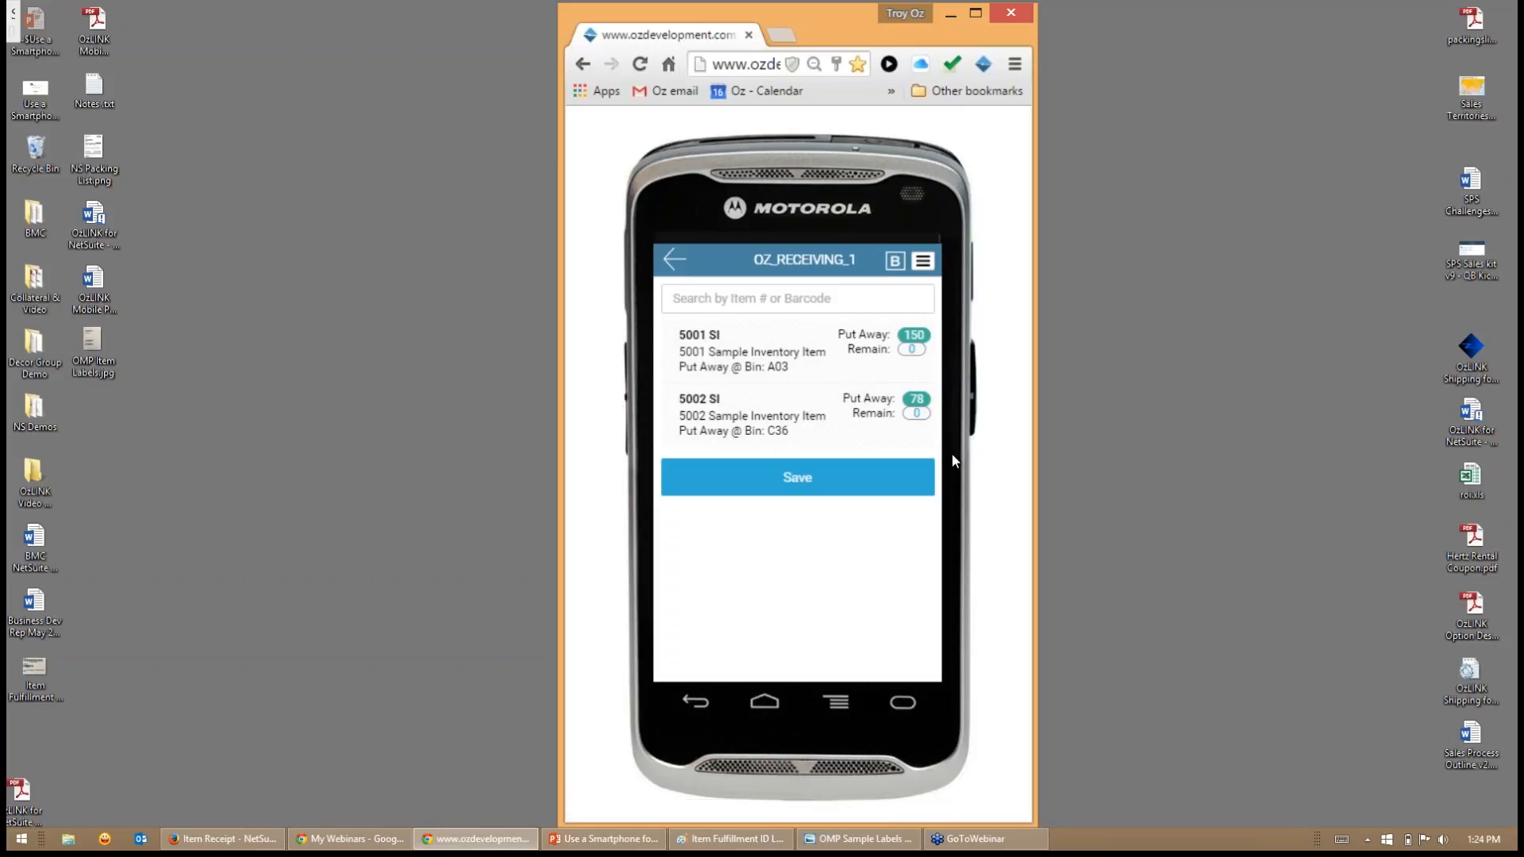
click(794, 479)
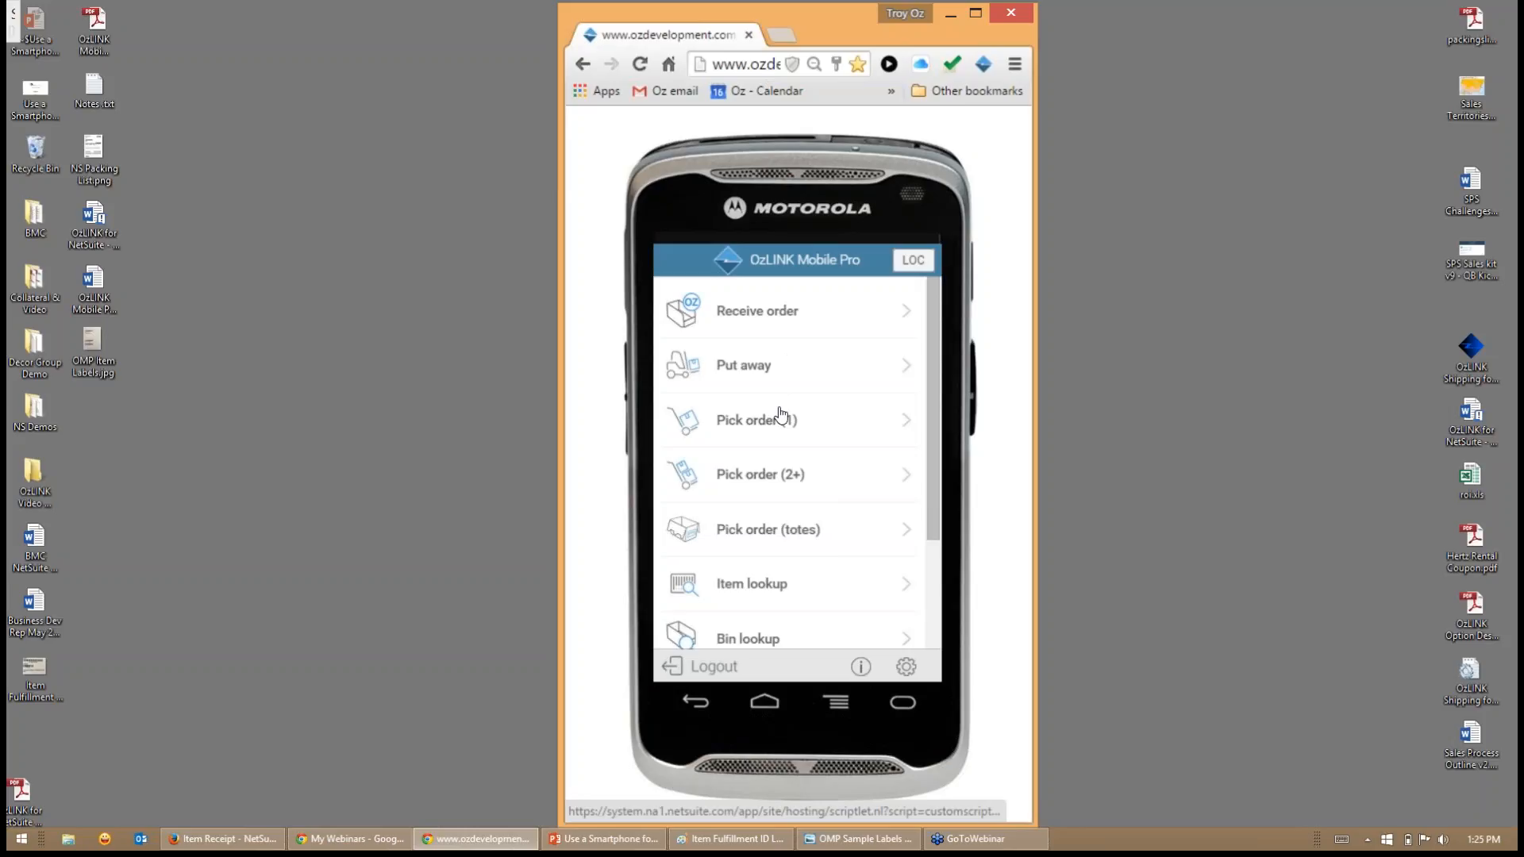
- Open the item lookup, list all items without a search term and browse the list
scroll(778, 417, down, 3)
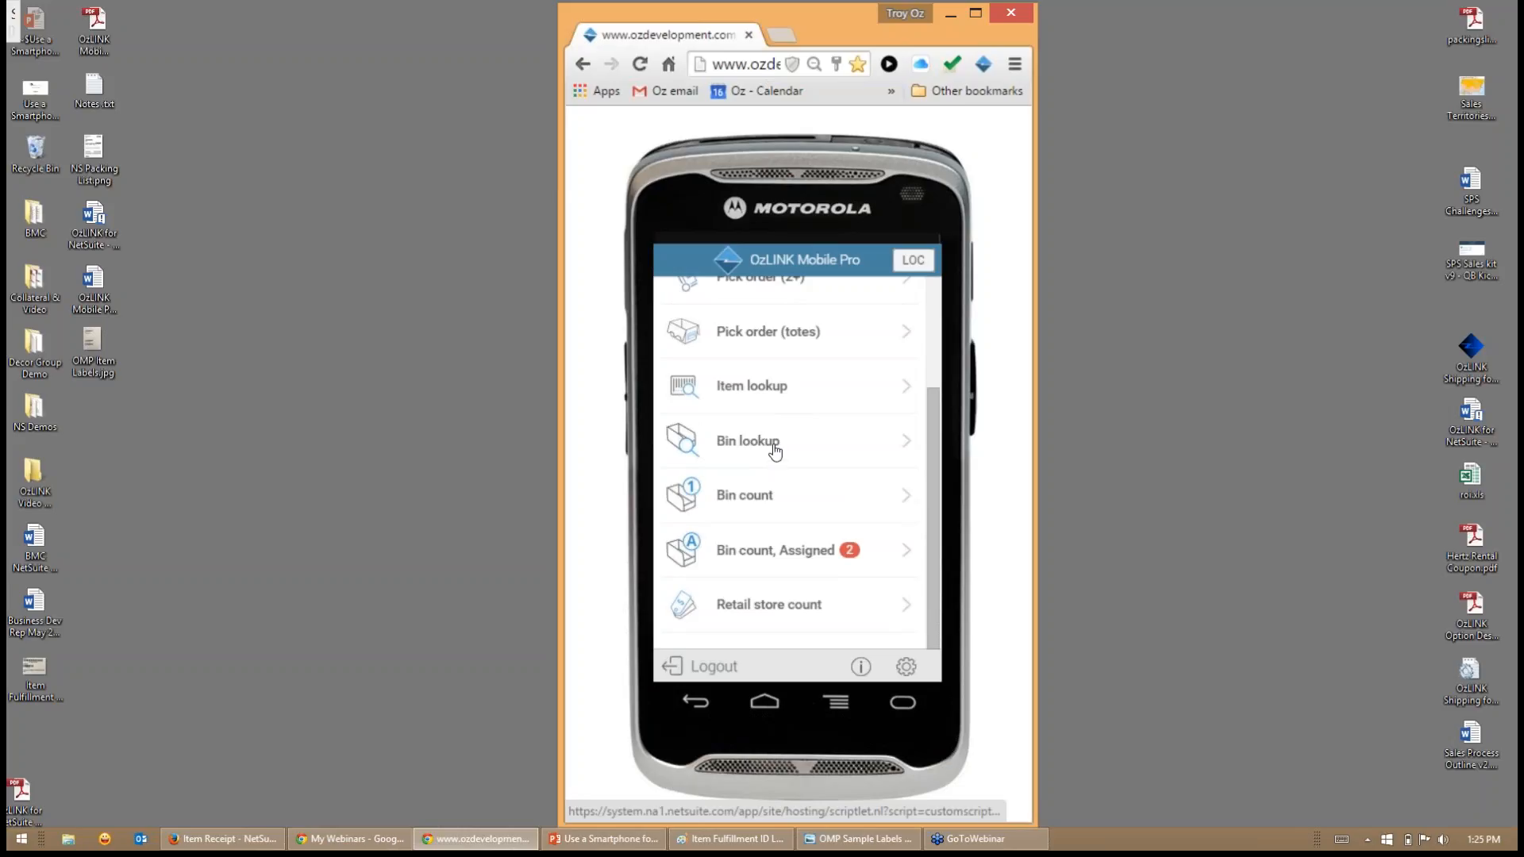
click(755, 387)
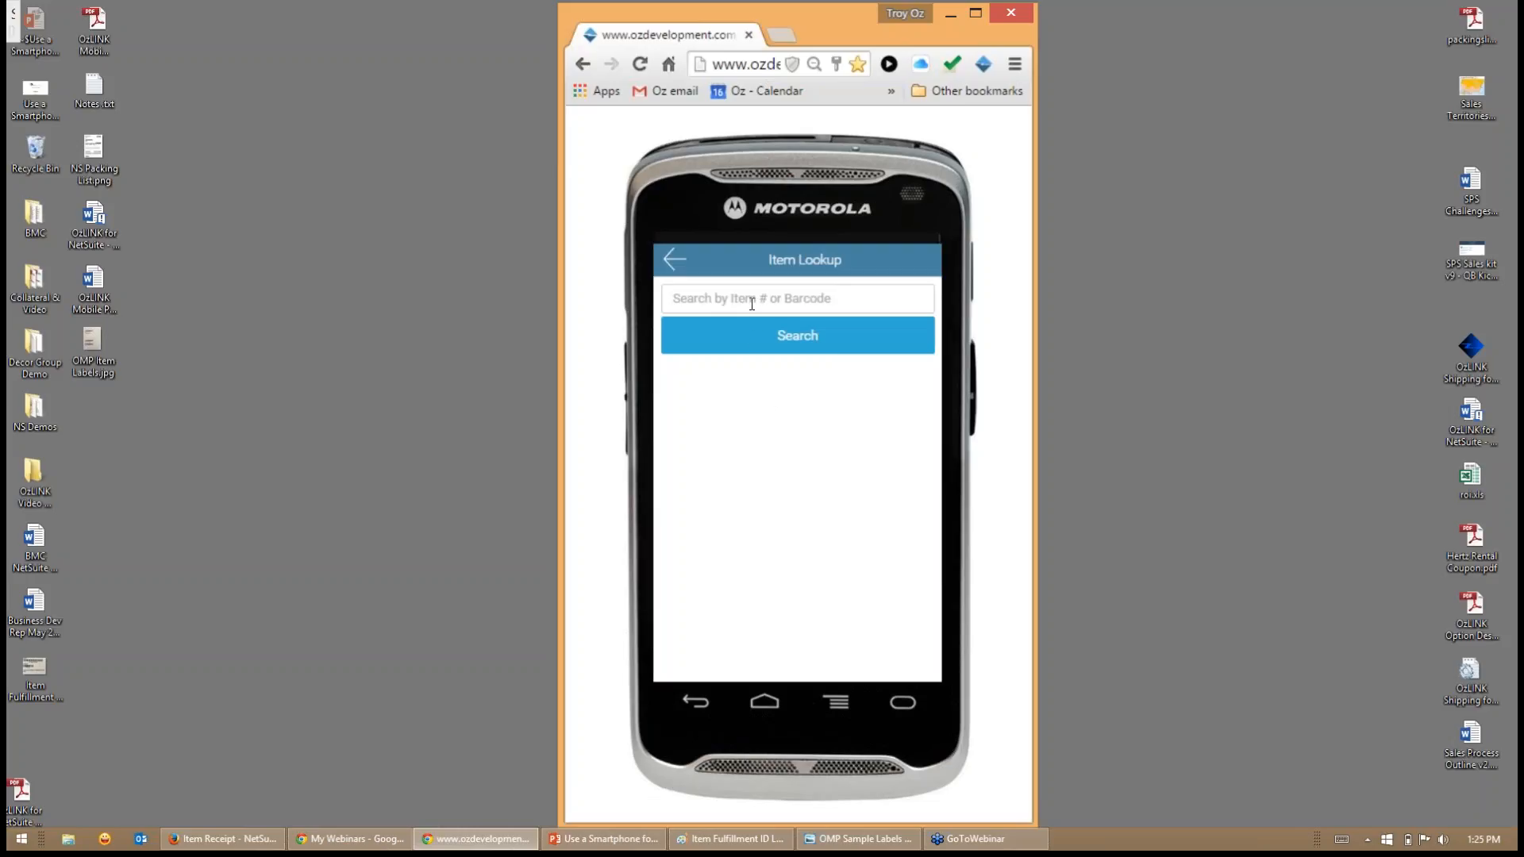
click(783, 335)
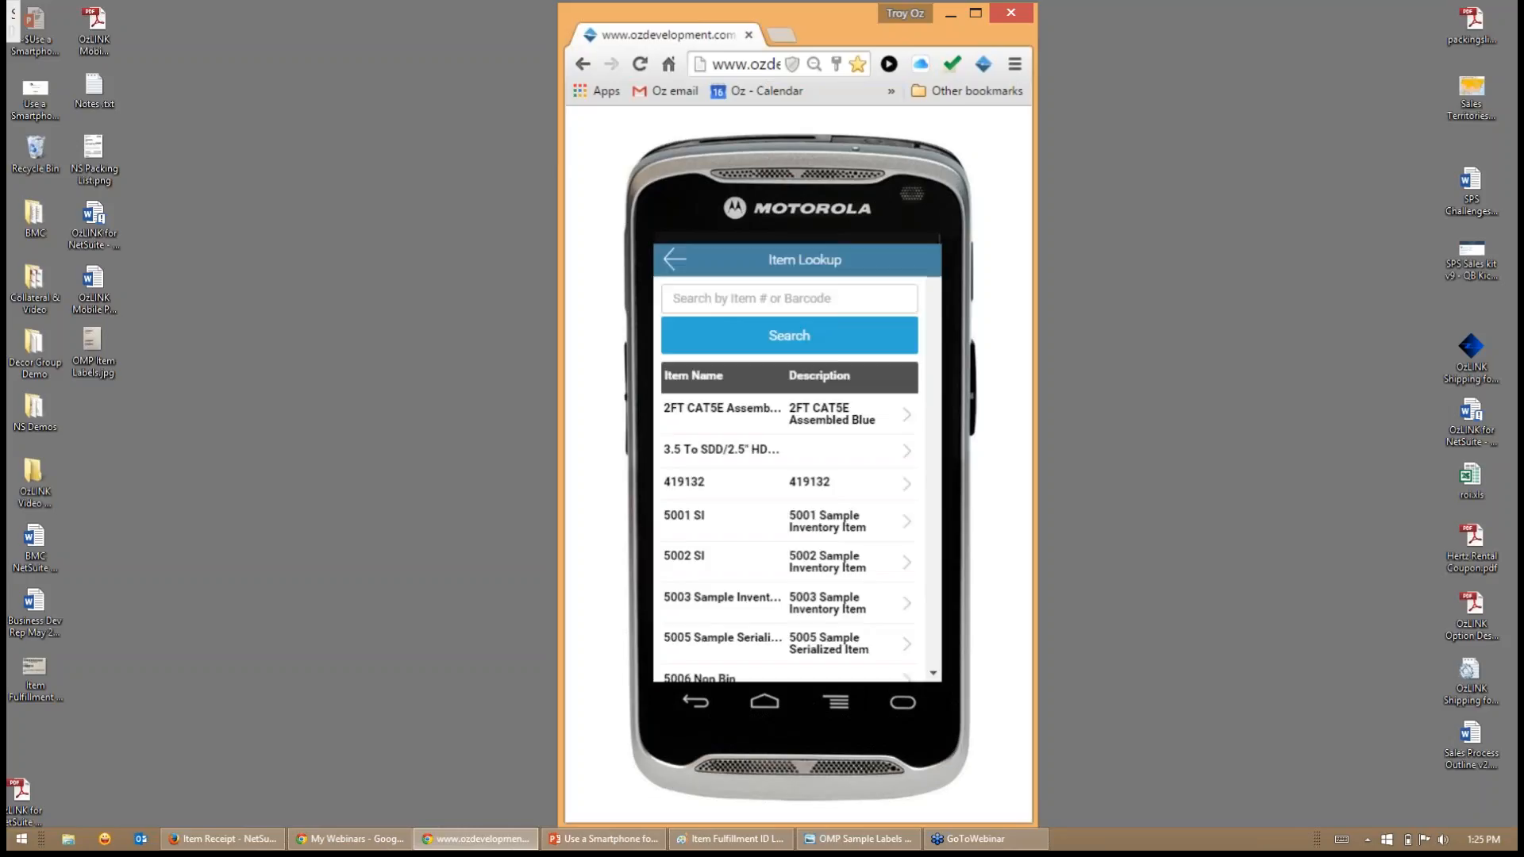
scroll(768, 397, down, 15)
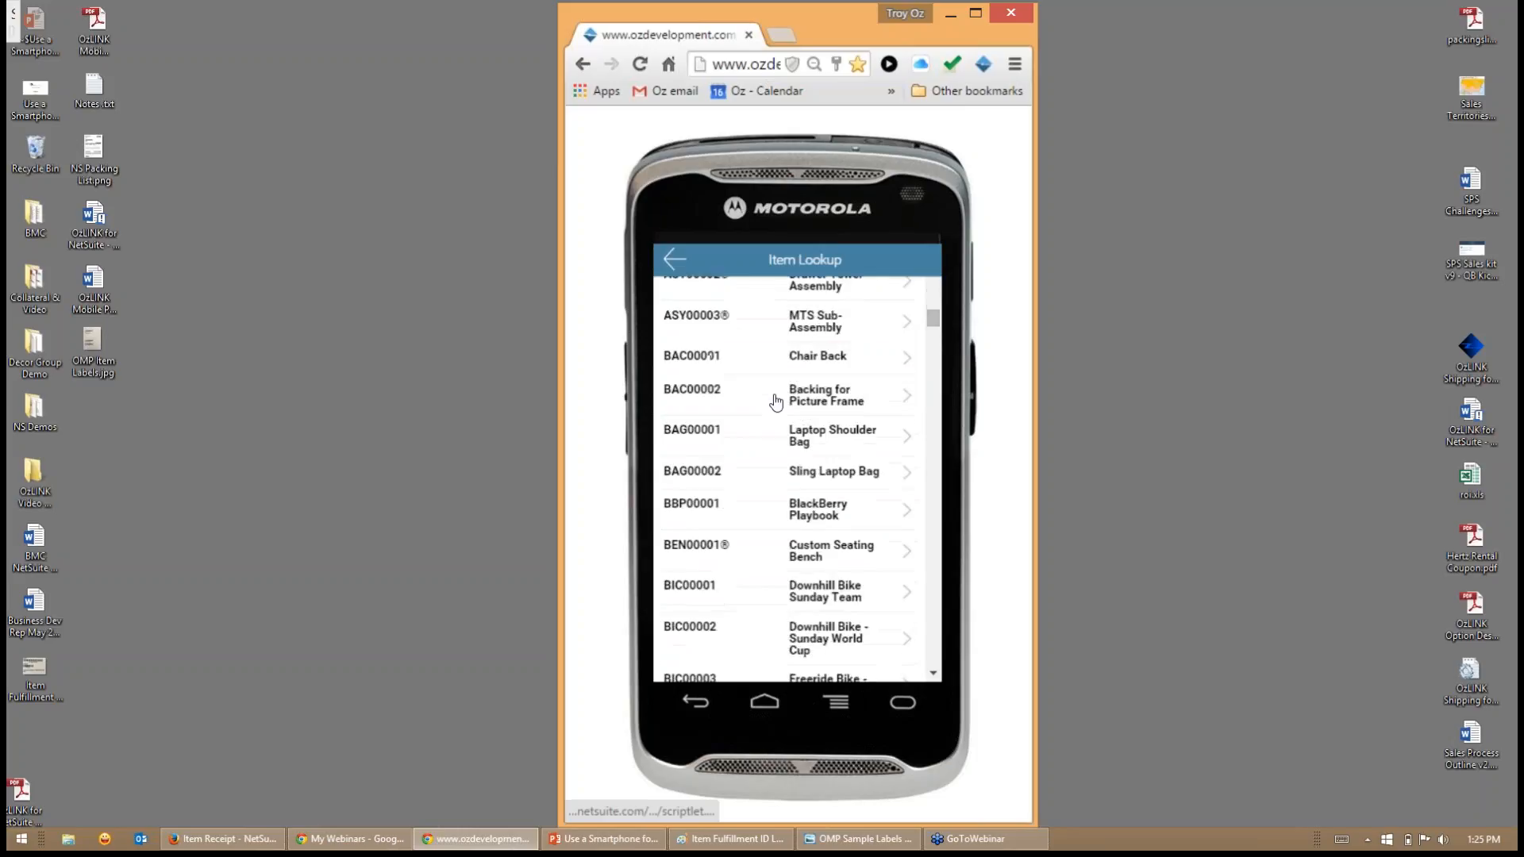
scroll(776, 406, down, 15)
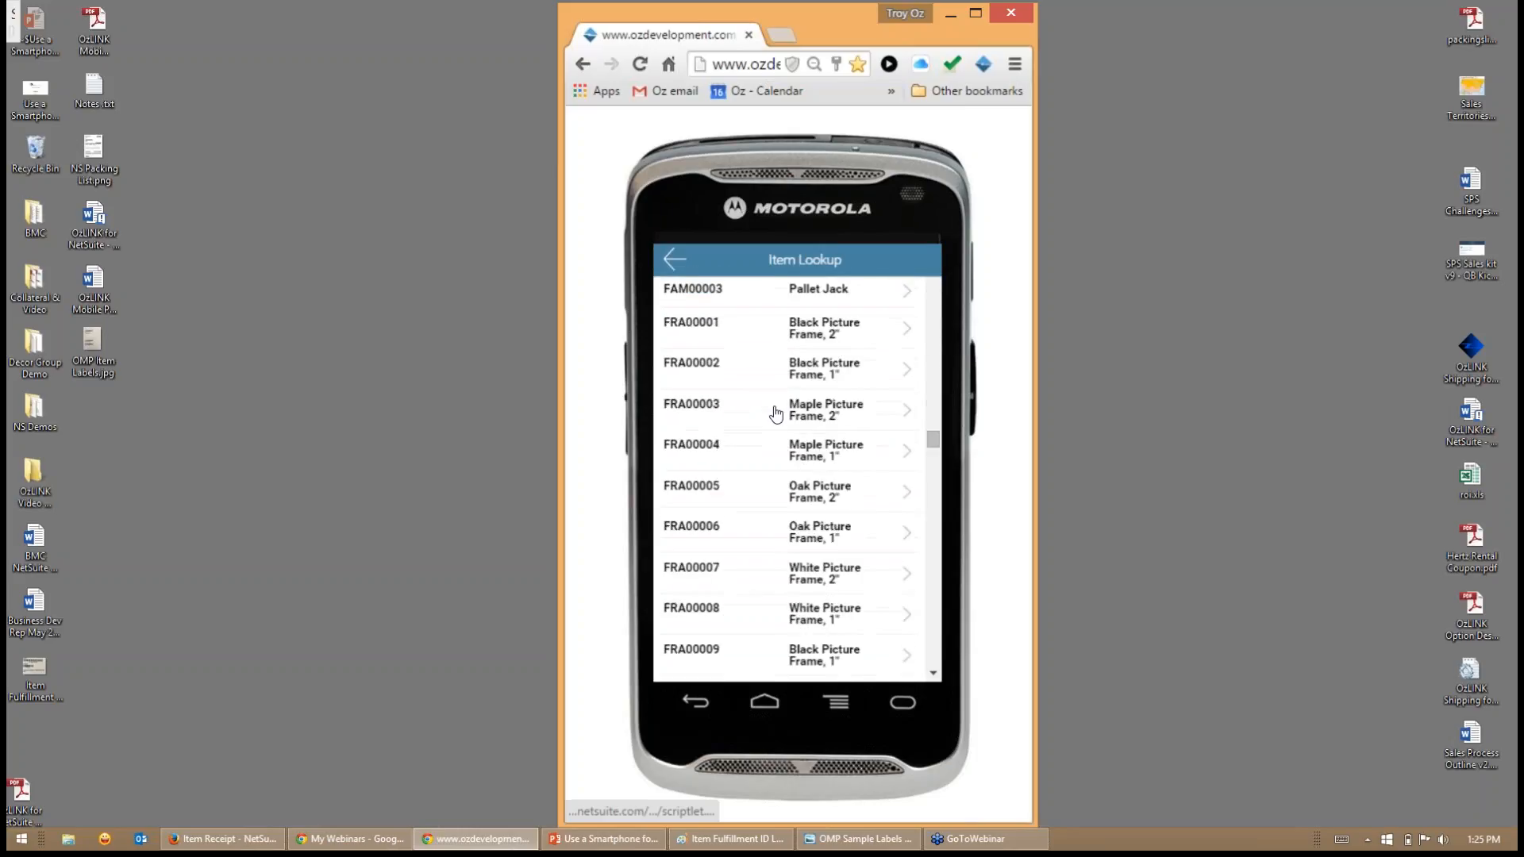
scroll(778, 403, up, 20)
scroll(778, 403, up, 20)
- Look up item 8001 and review its units, cost information and bin quantities
click(760, 300)
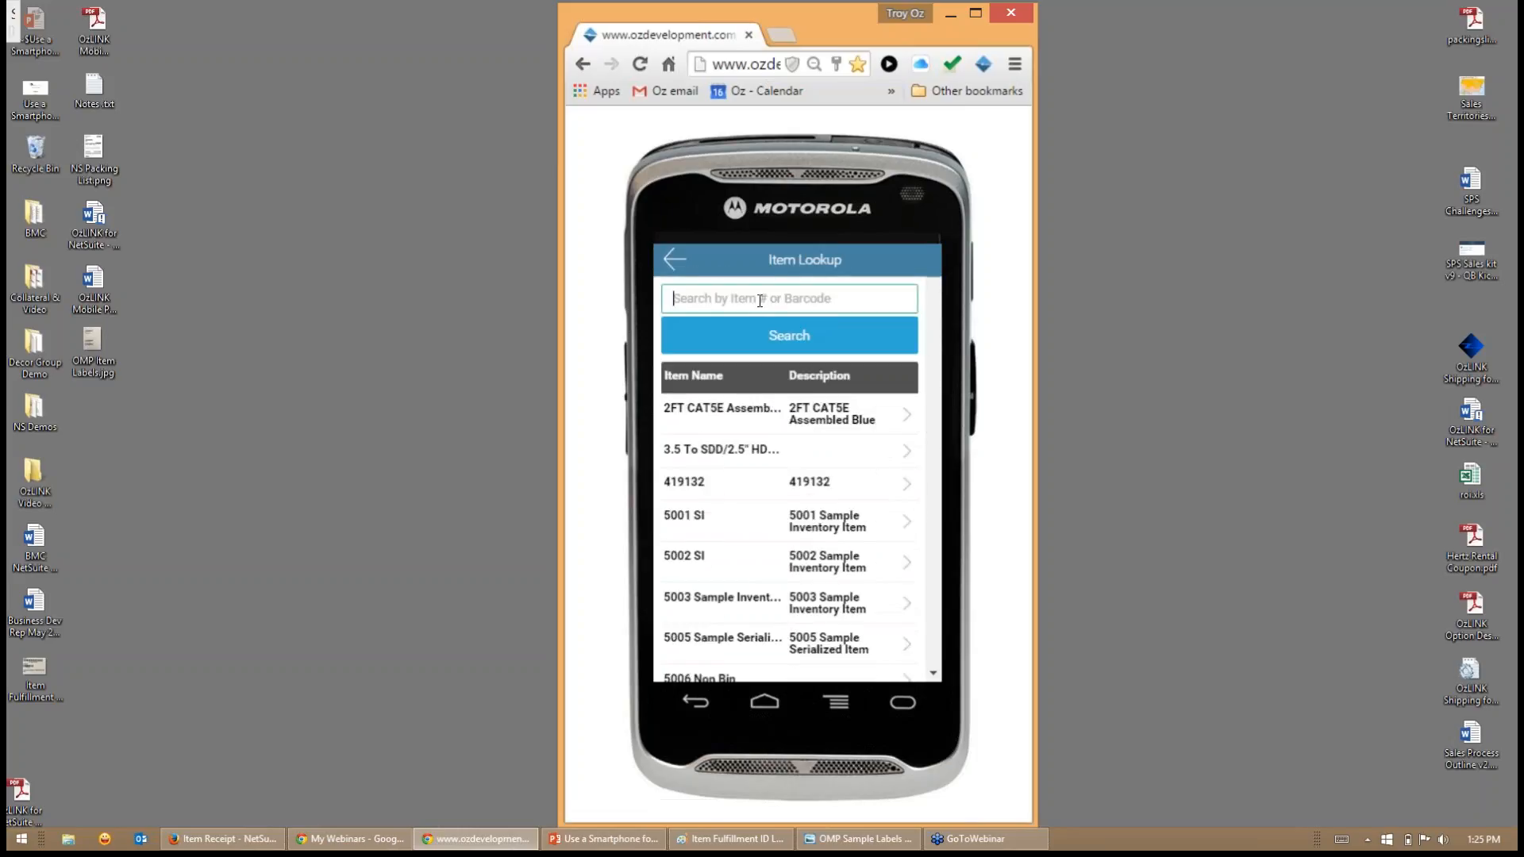
text(8001)
key(Return)
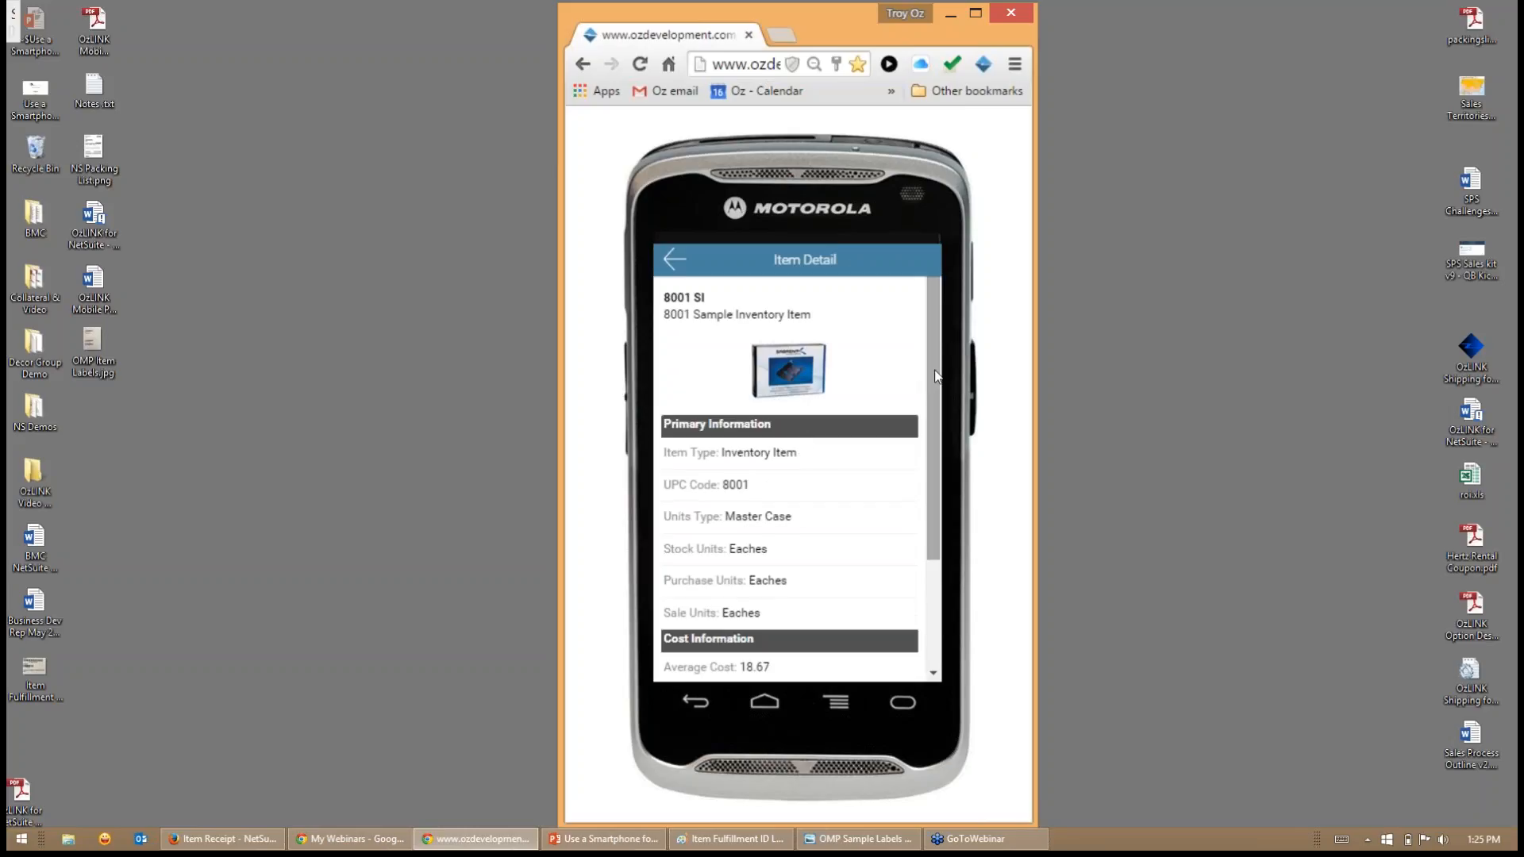
drag(937, 377, 935, 496)
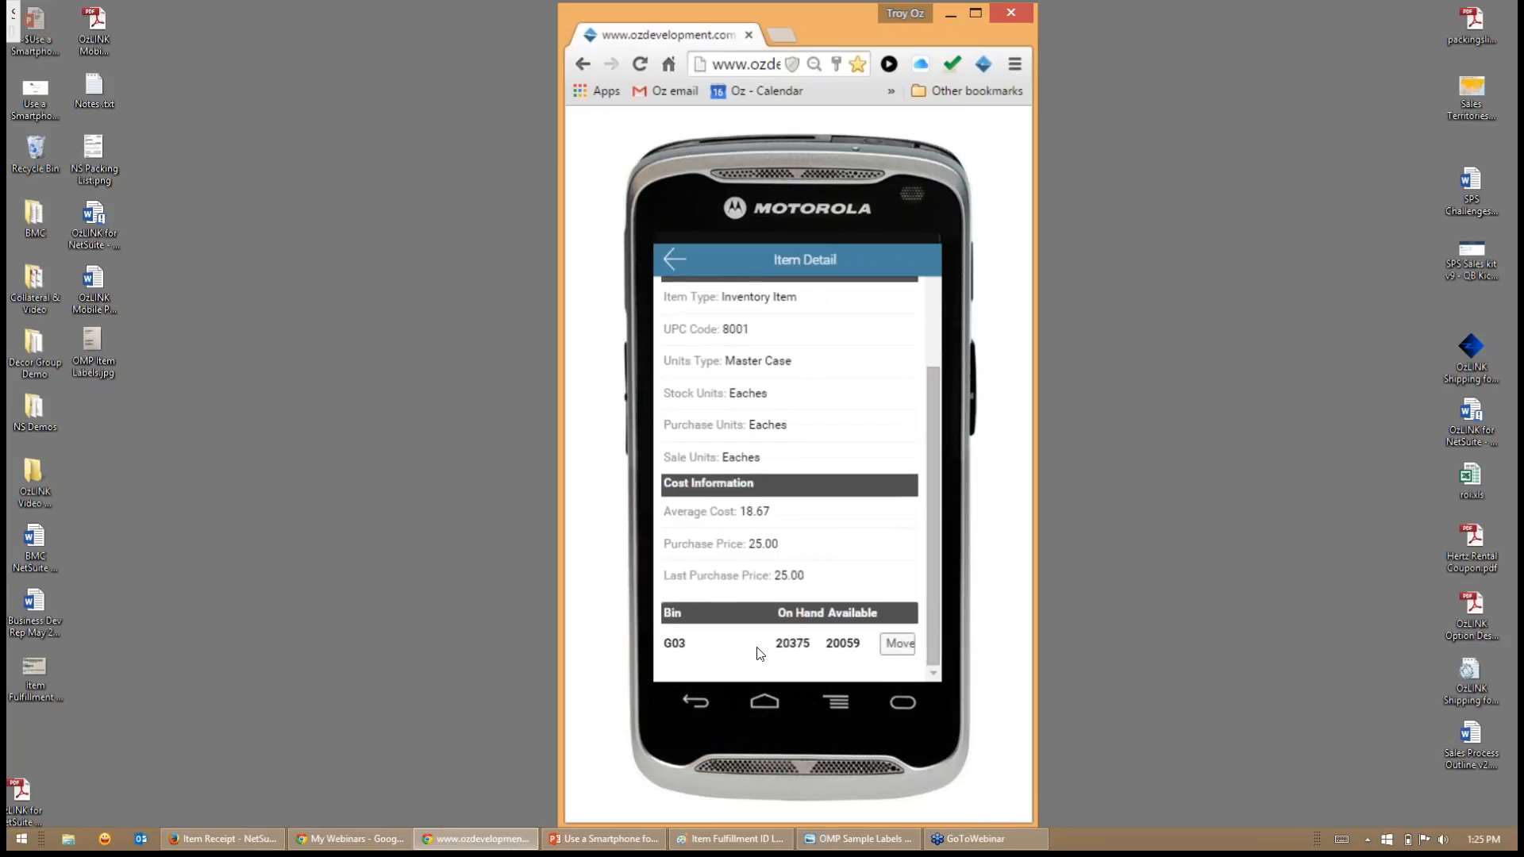
scroll(780, 602, up, 3)
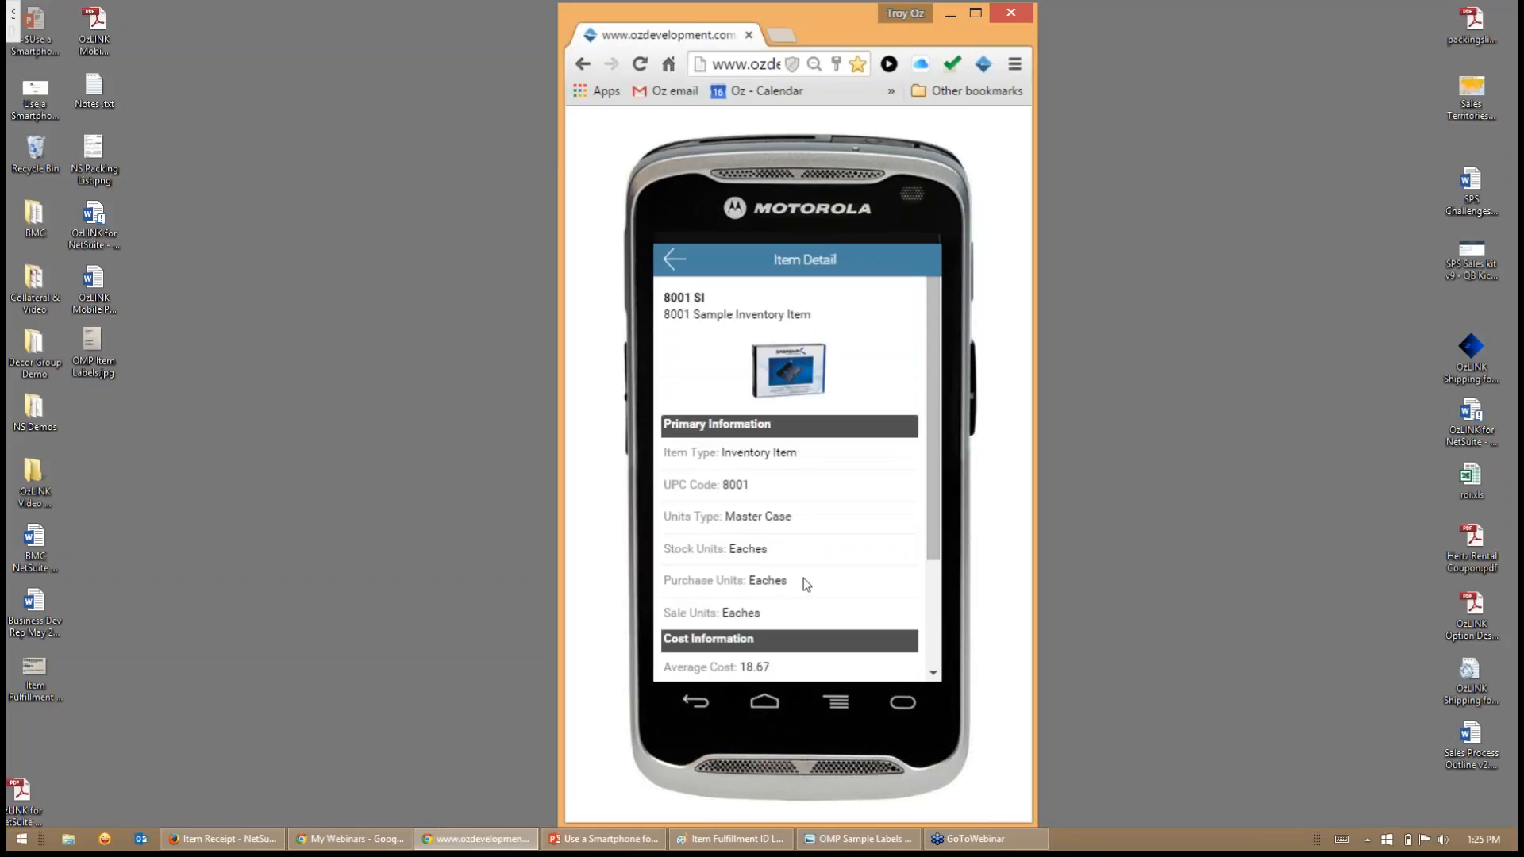
- Move 200 EA of item 8001 SI from bin G03 to bin A01 and save the move
scroll(797, 572, down, 3)
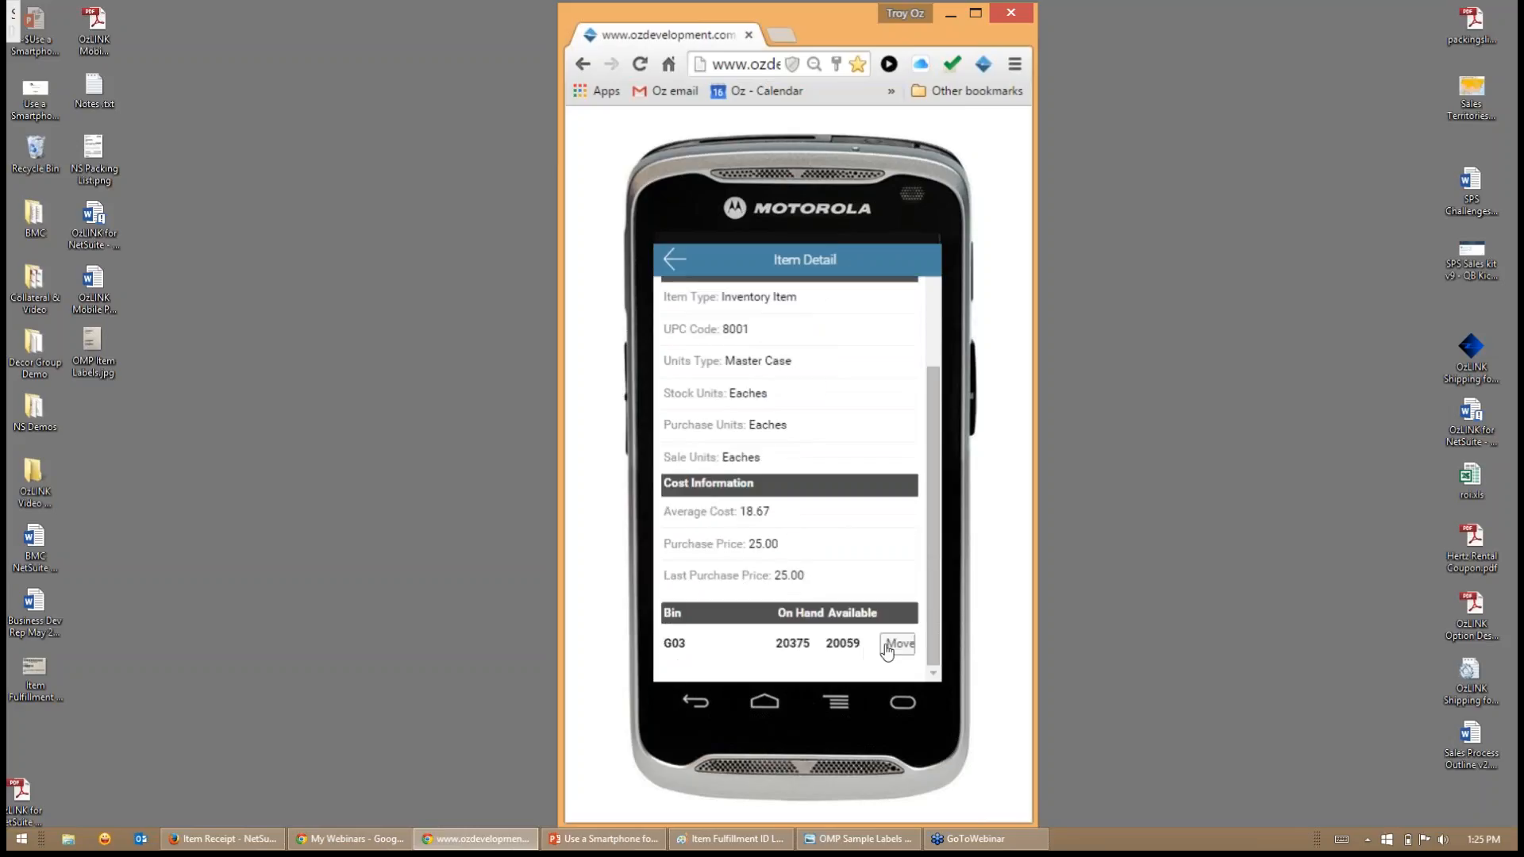
click(895, 646)
click(783, 494)
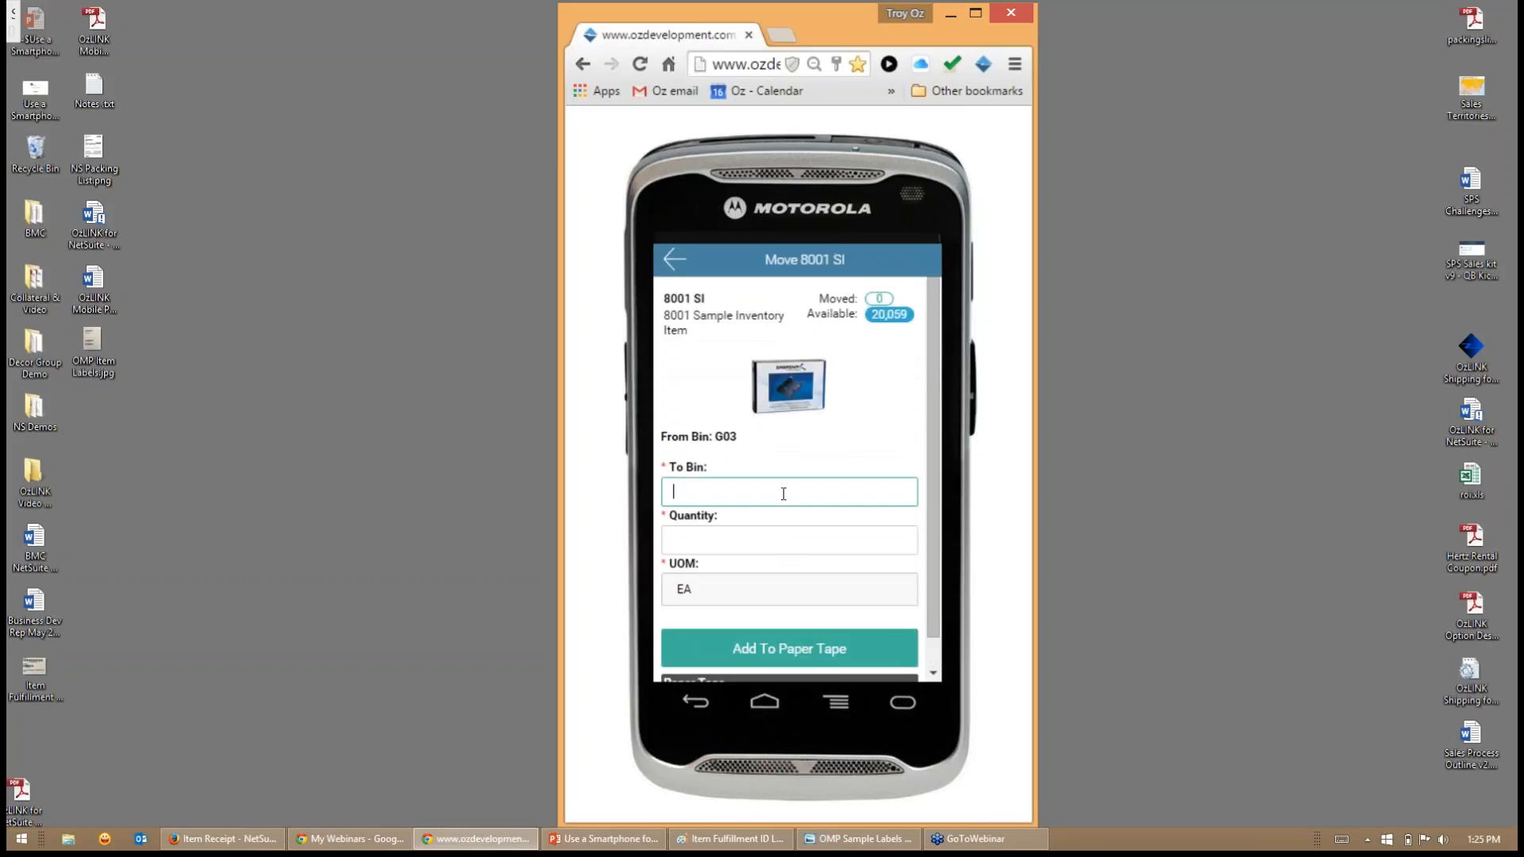
text(A01)
key(Tab)
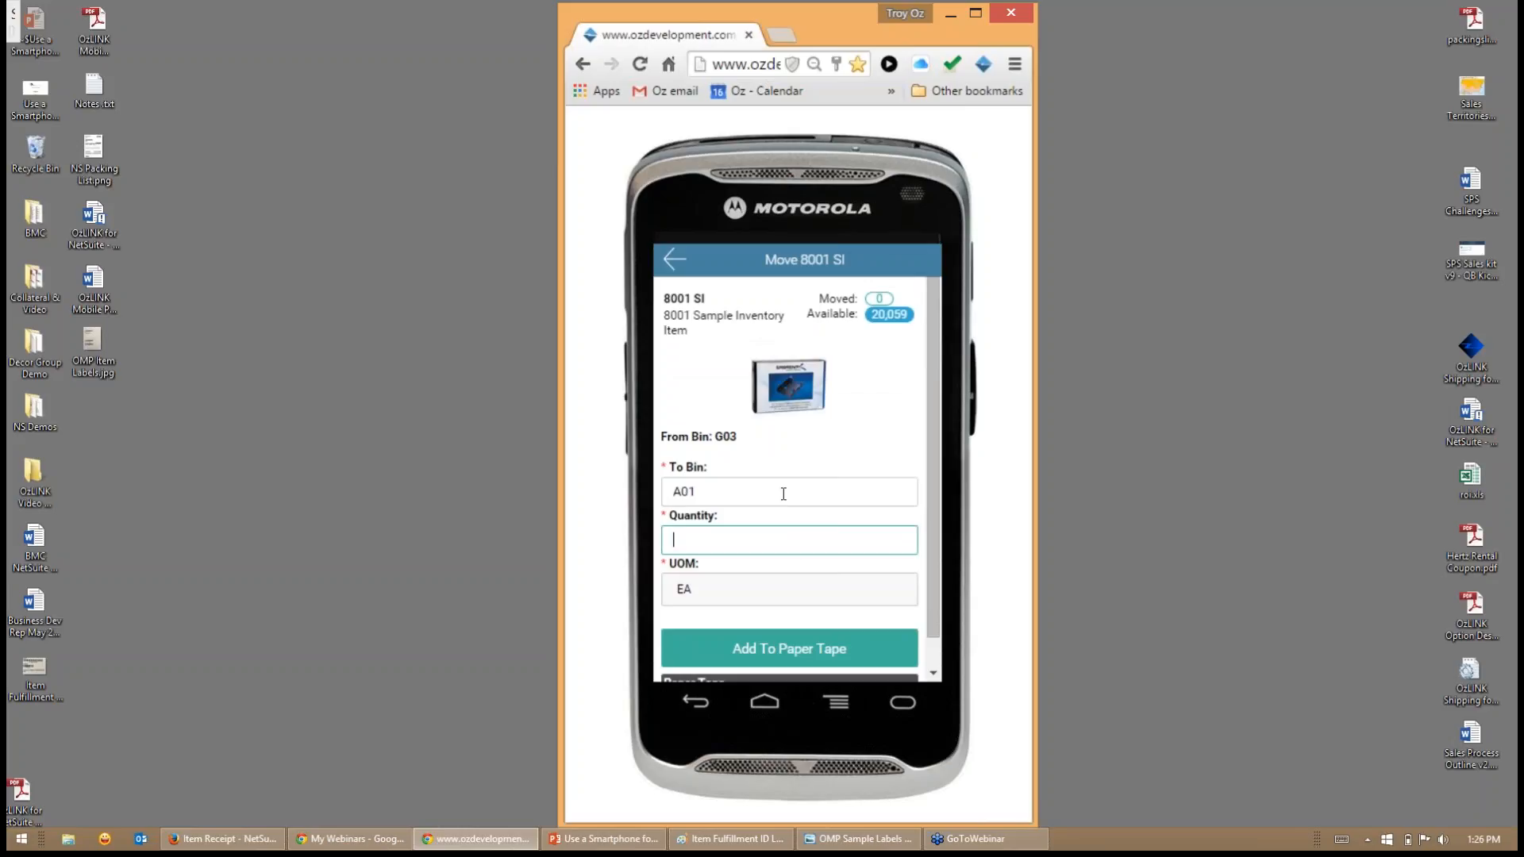
text(200)
key(Return)
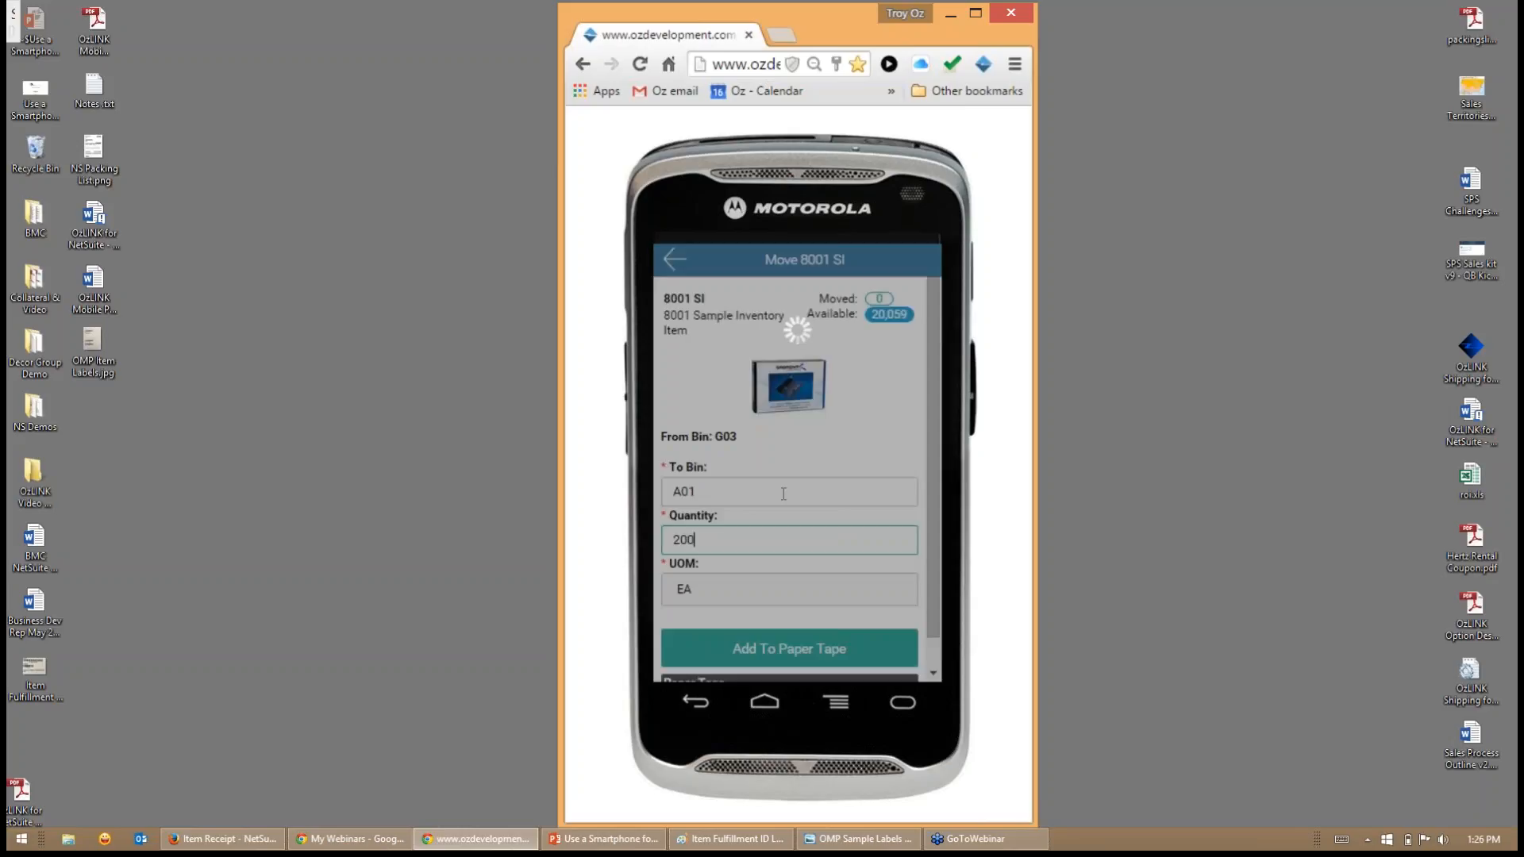
scroll(783, 591, down, 2)
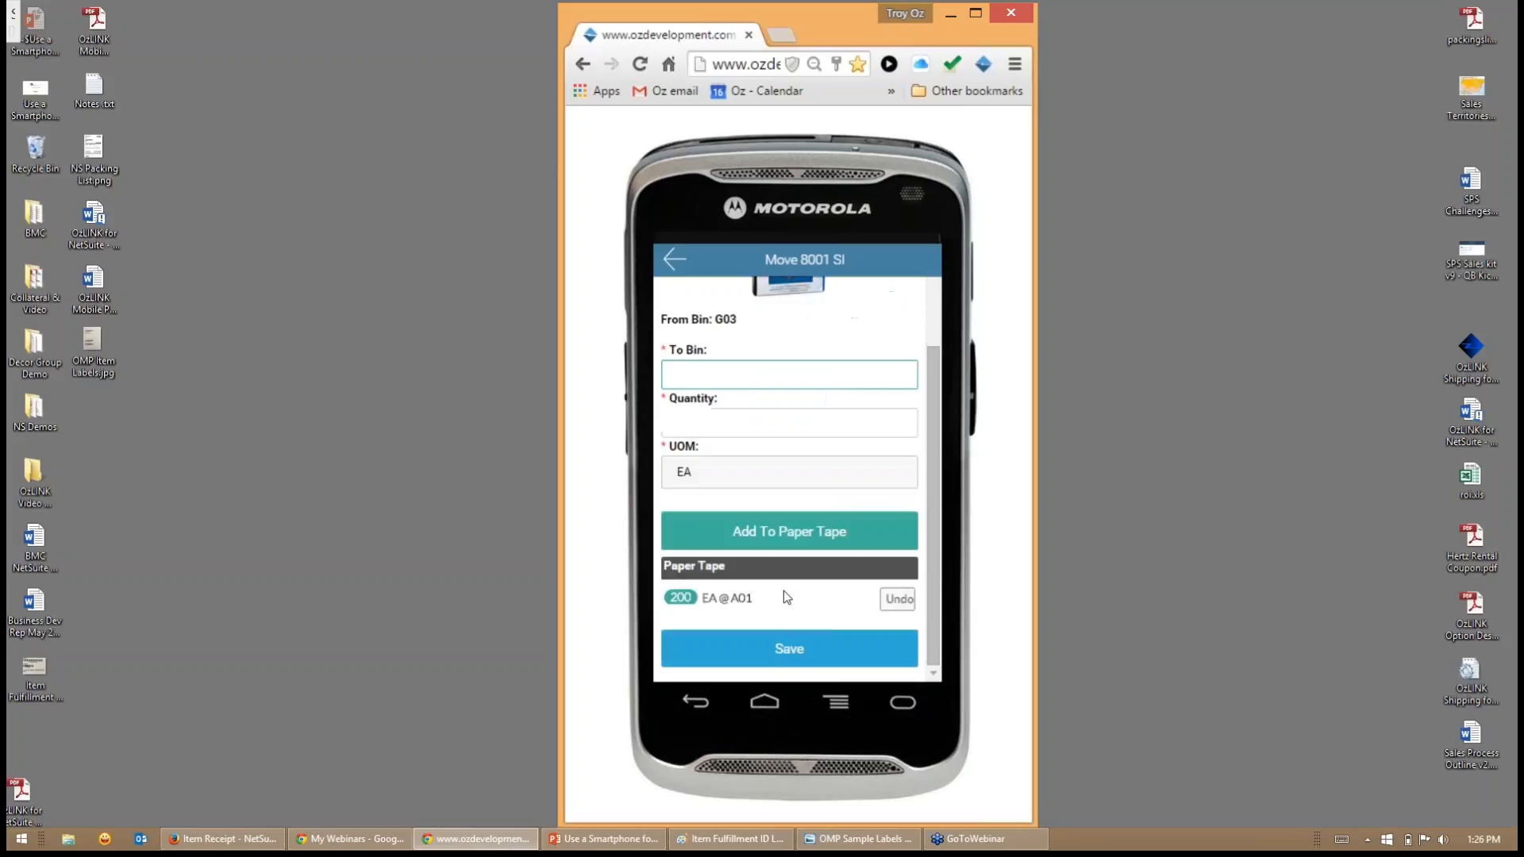
click(777, 654)
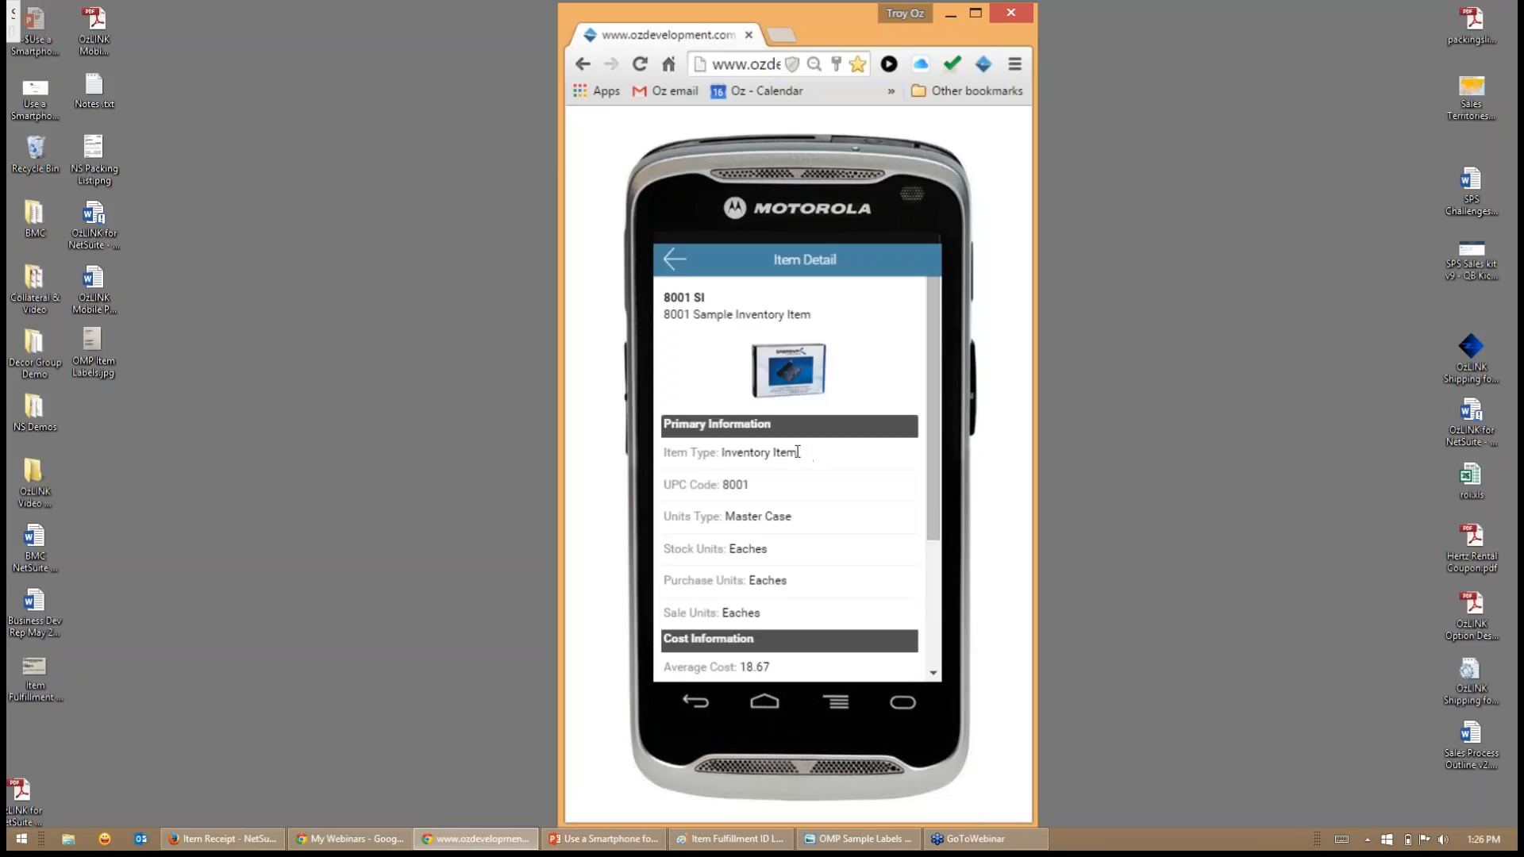
- Check the bin quantities of item 8001 SI and return to the main menu
scroll(798, 451, down, 3)
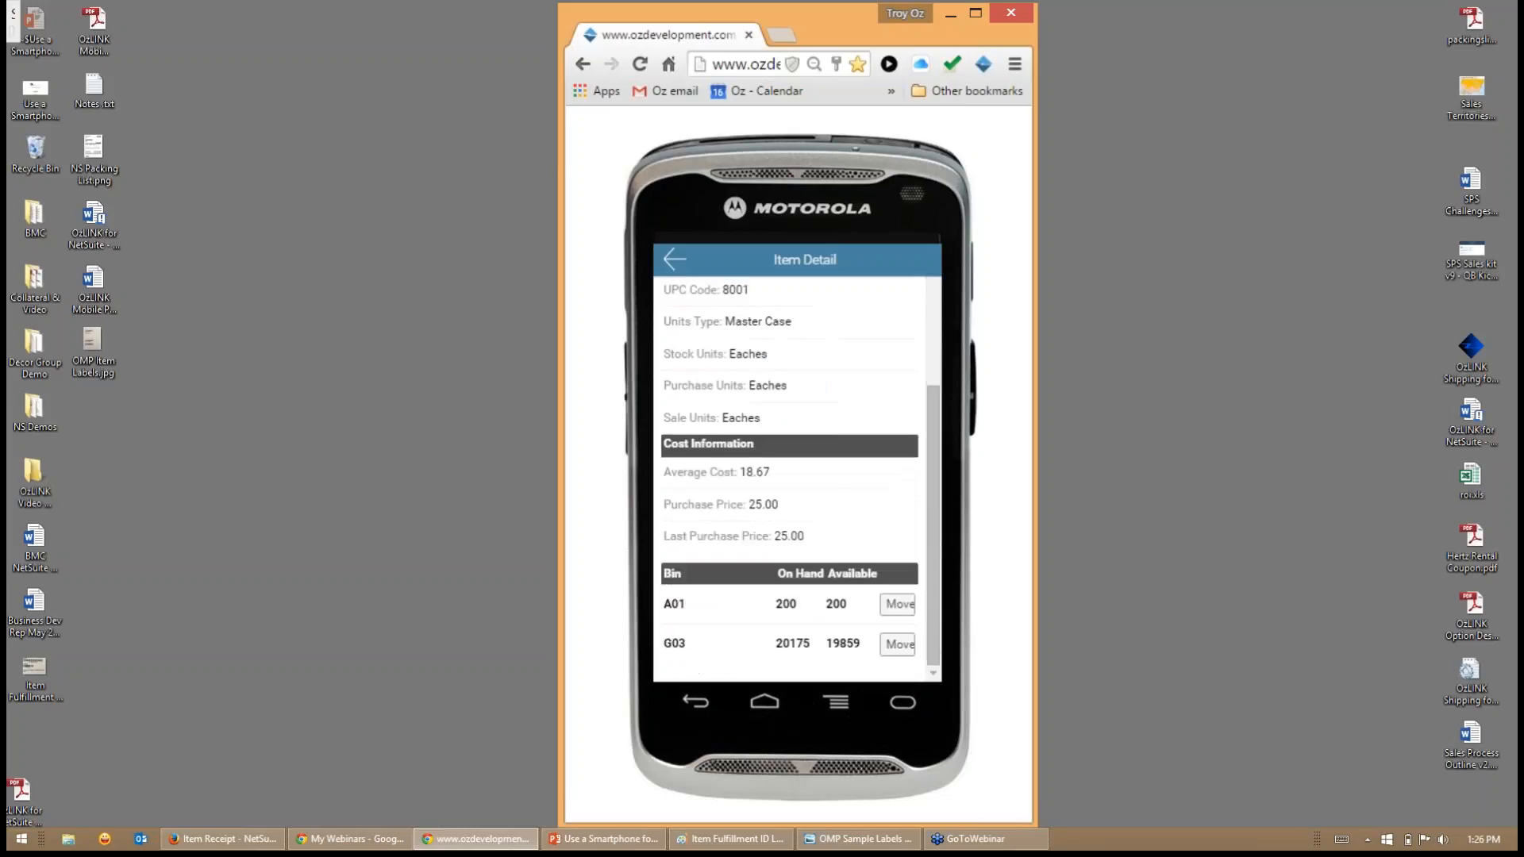
click(669, 262)
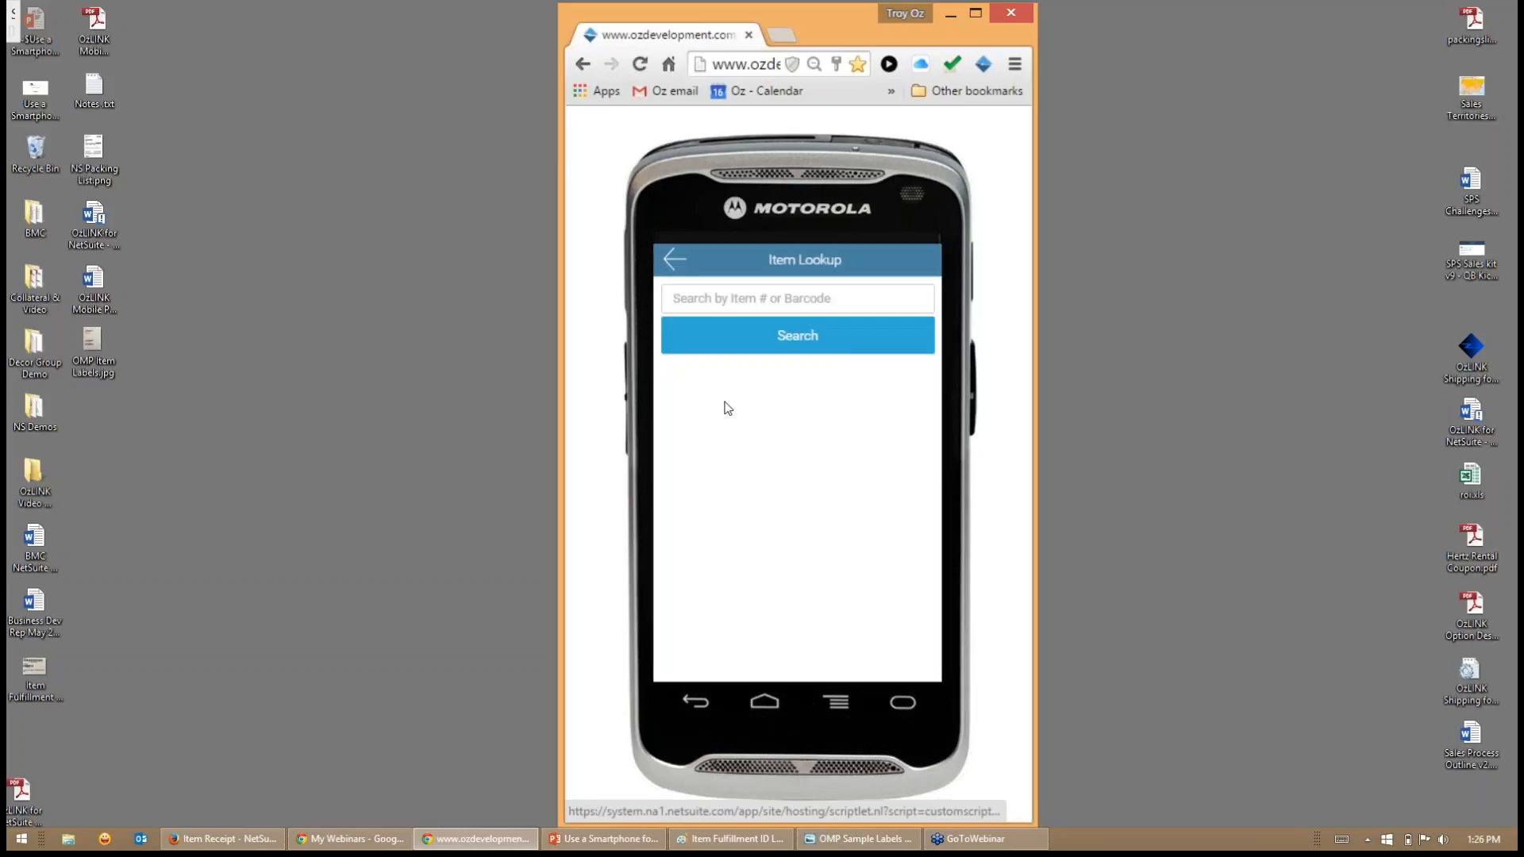
click(674, 259)
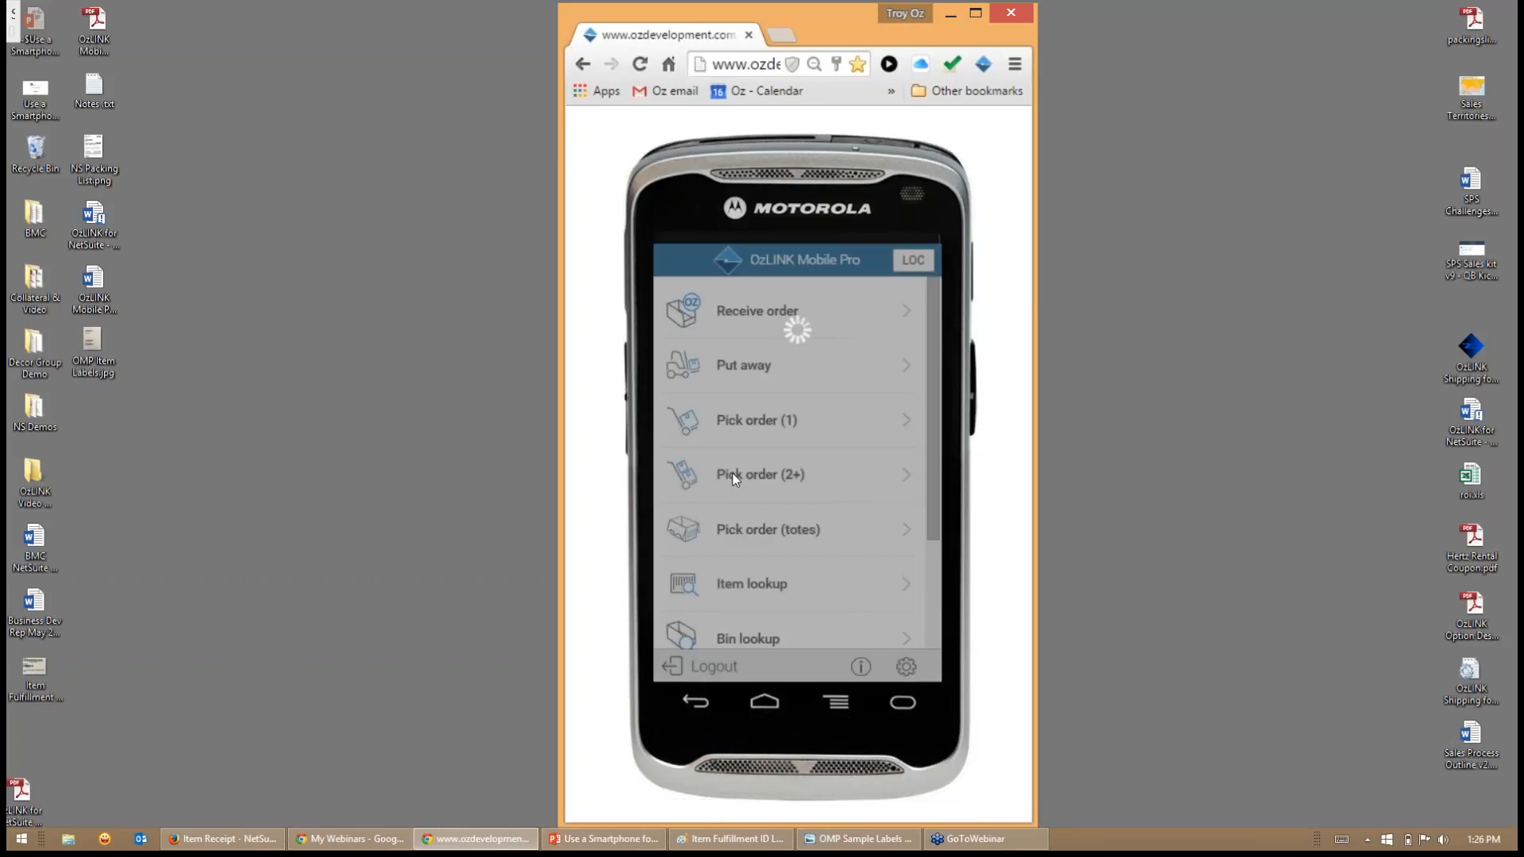
scroll(743, 486, down, 3)
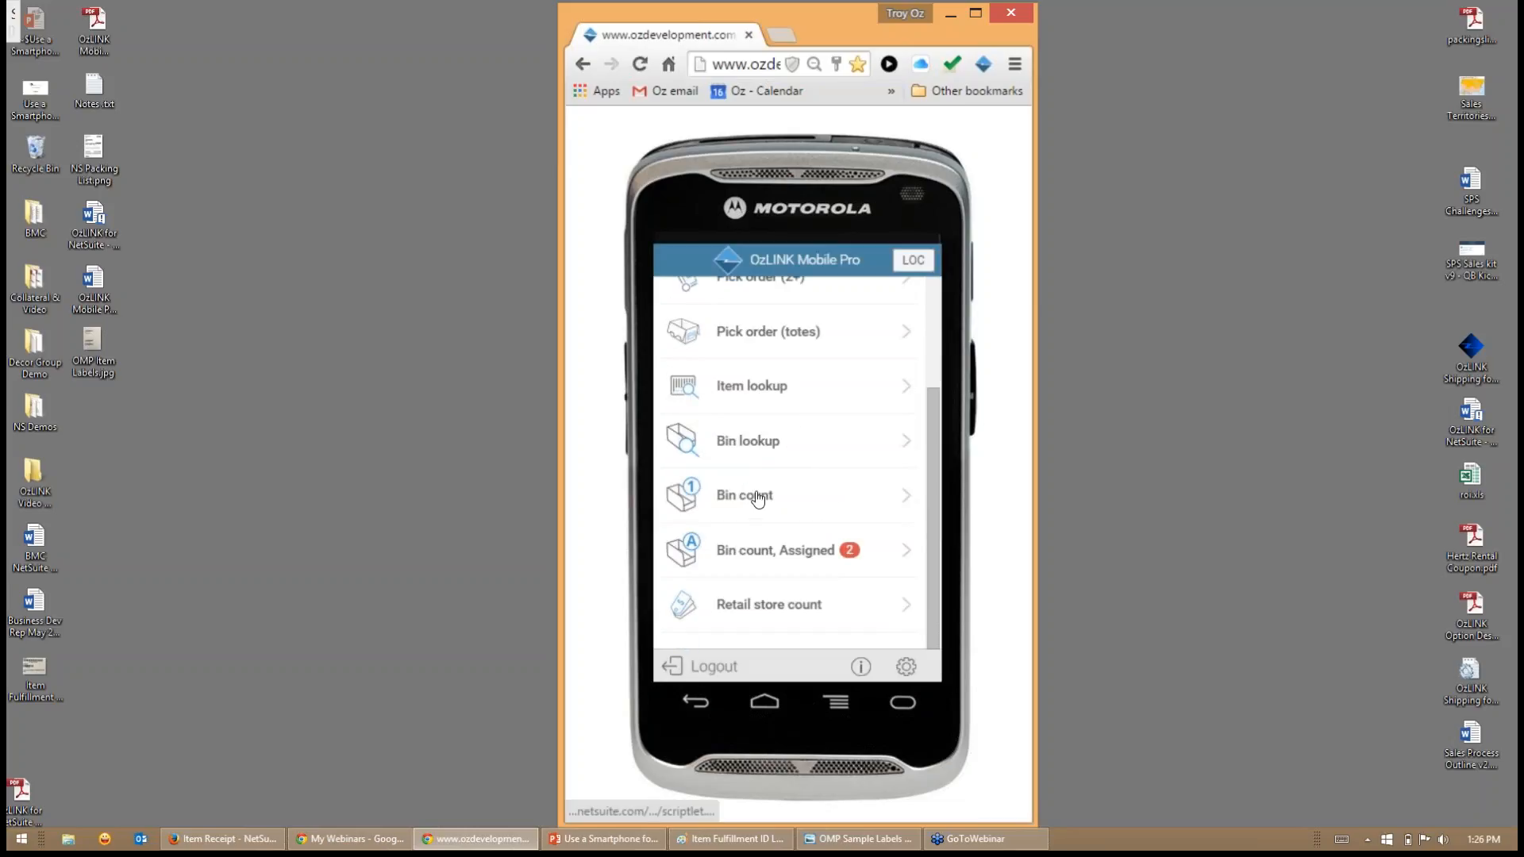
click(746, 493)
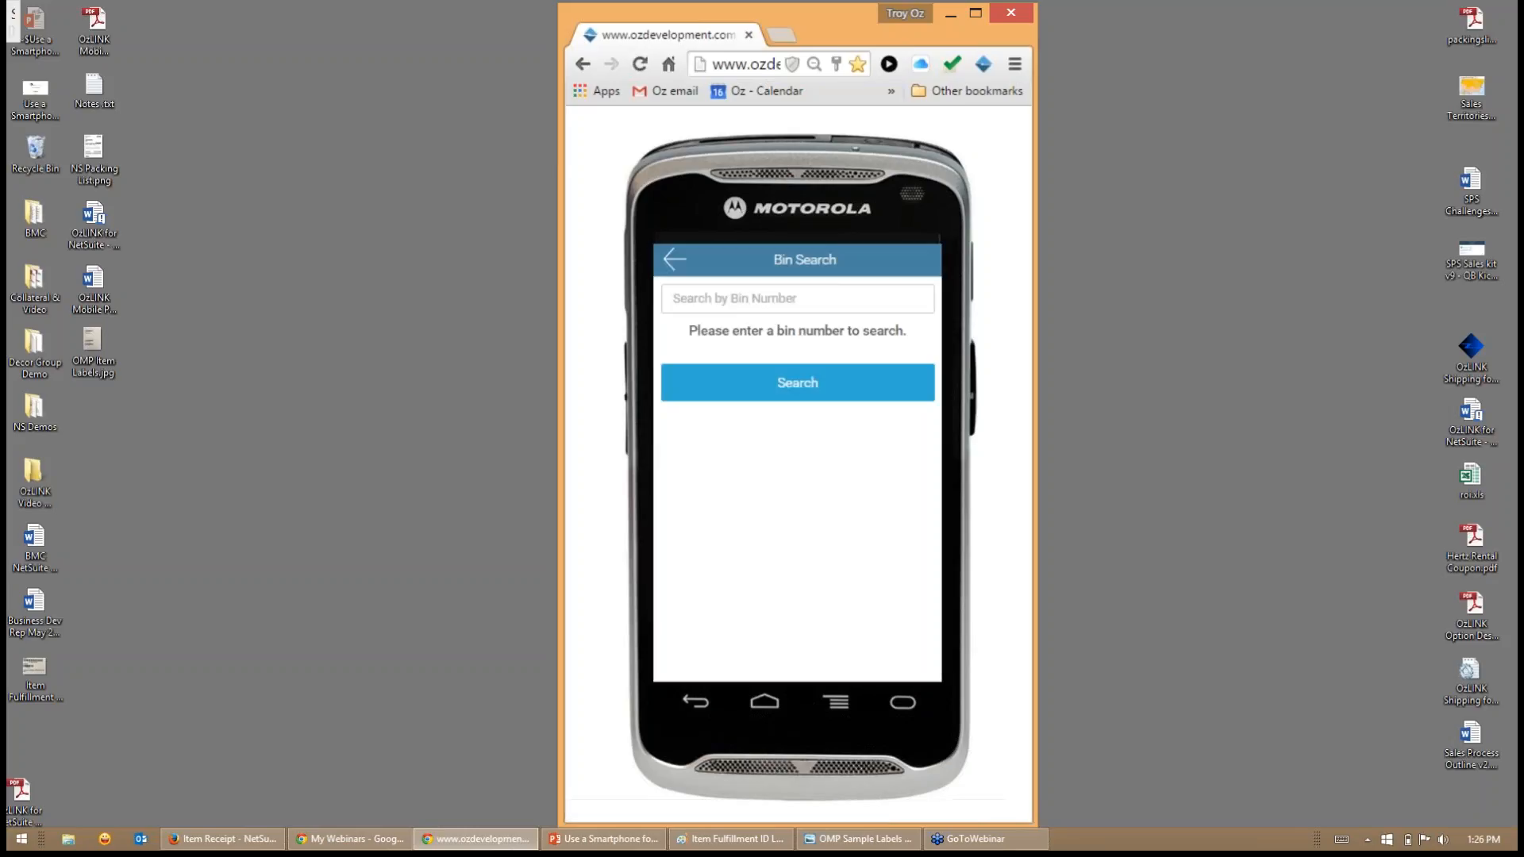
click(739, 295)
text(A01)
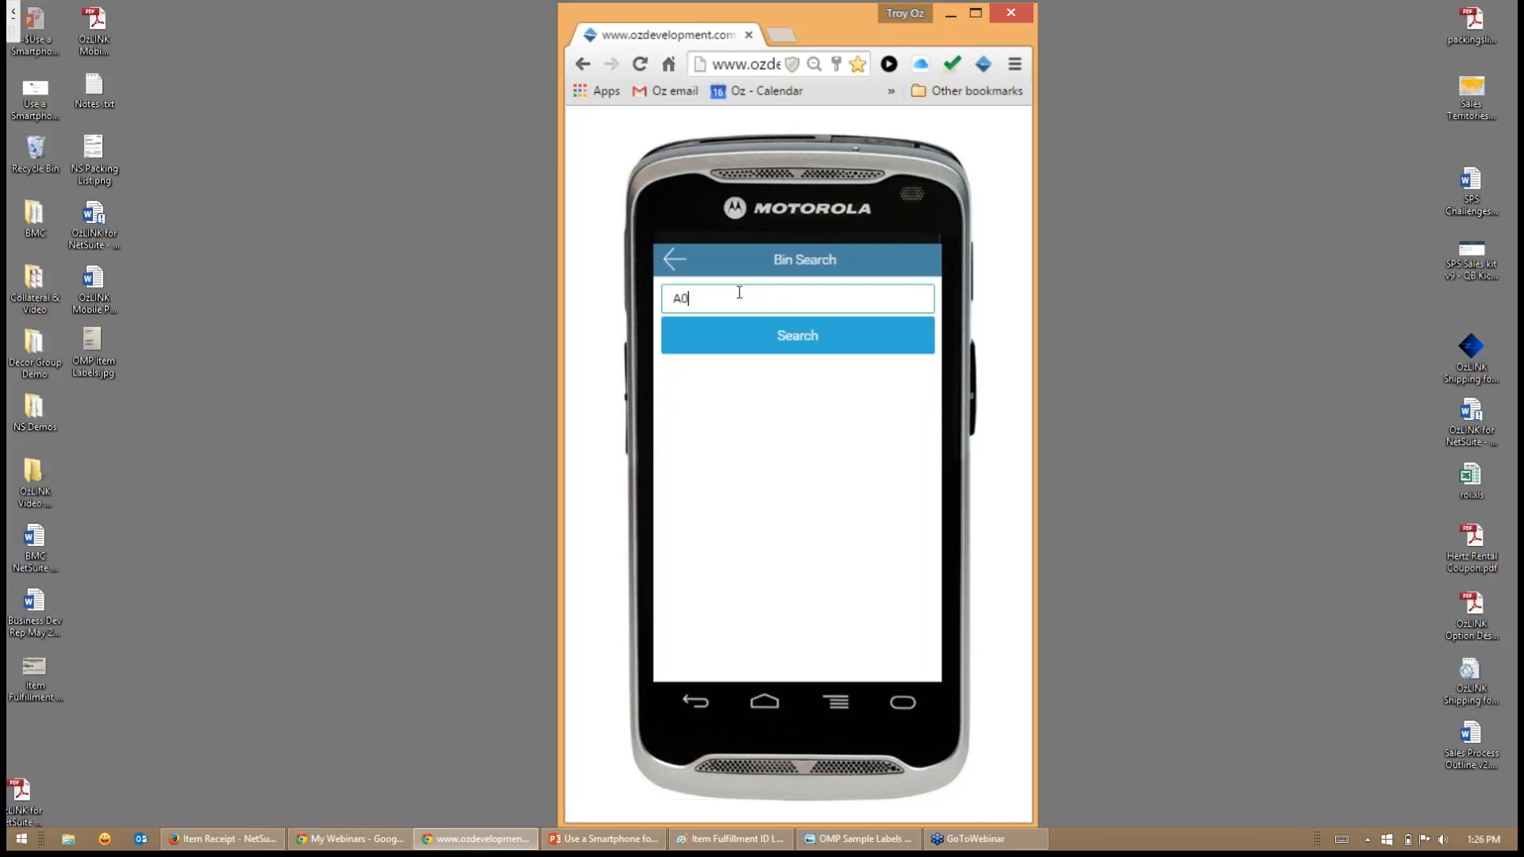
key(Return)
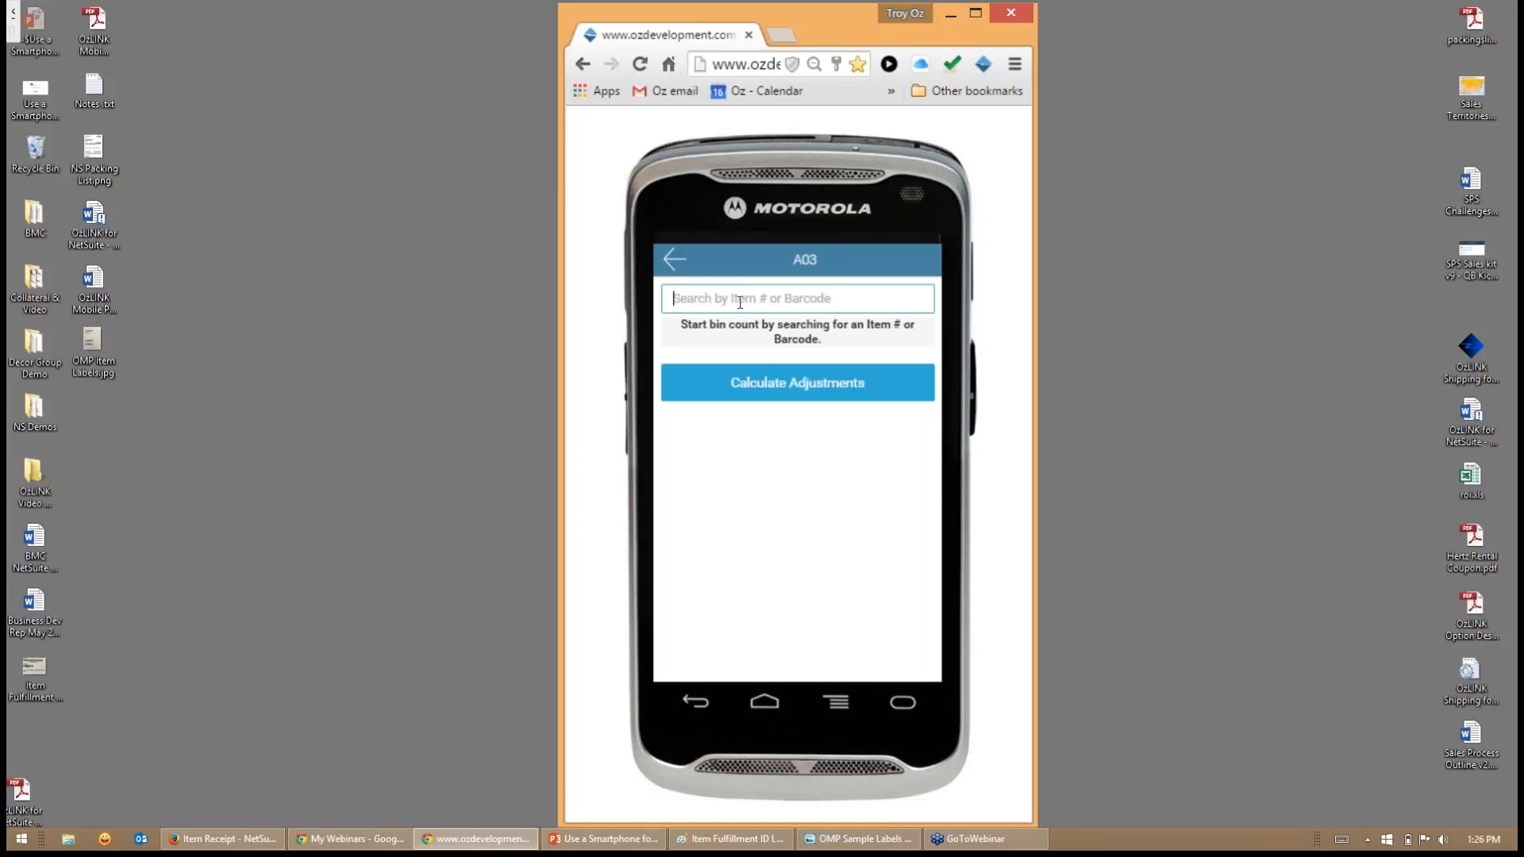
click(673, 259)
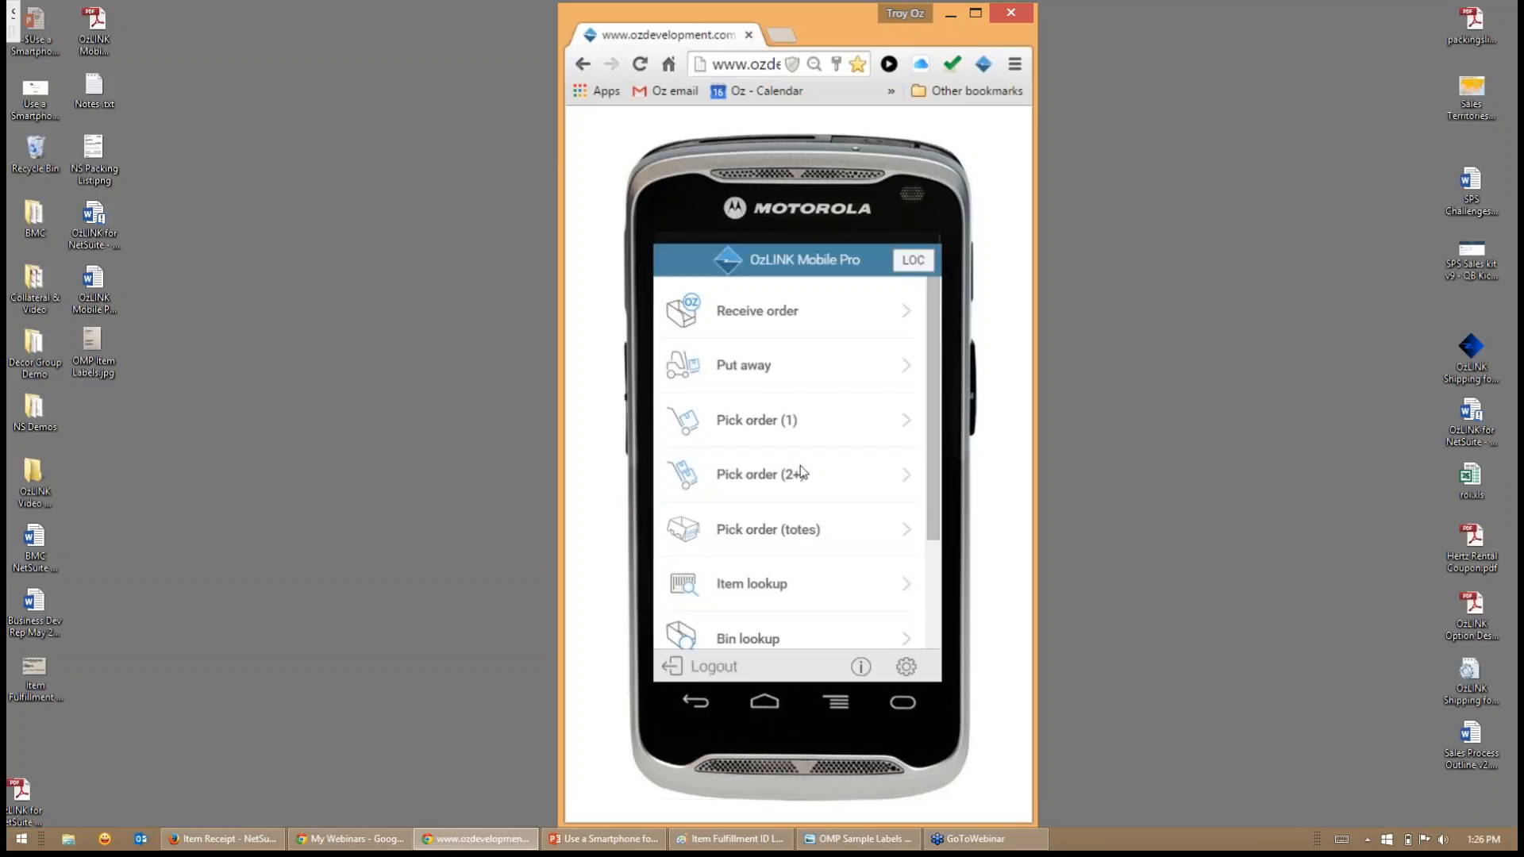
- Open the bin lookup and look up the contents of bin A01
scroll(802, 476, down, 3)
click(765, 449)
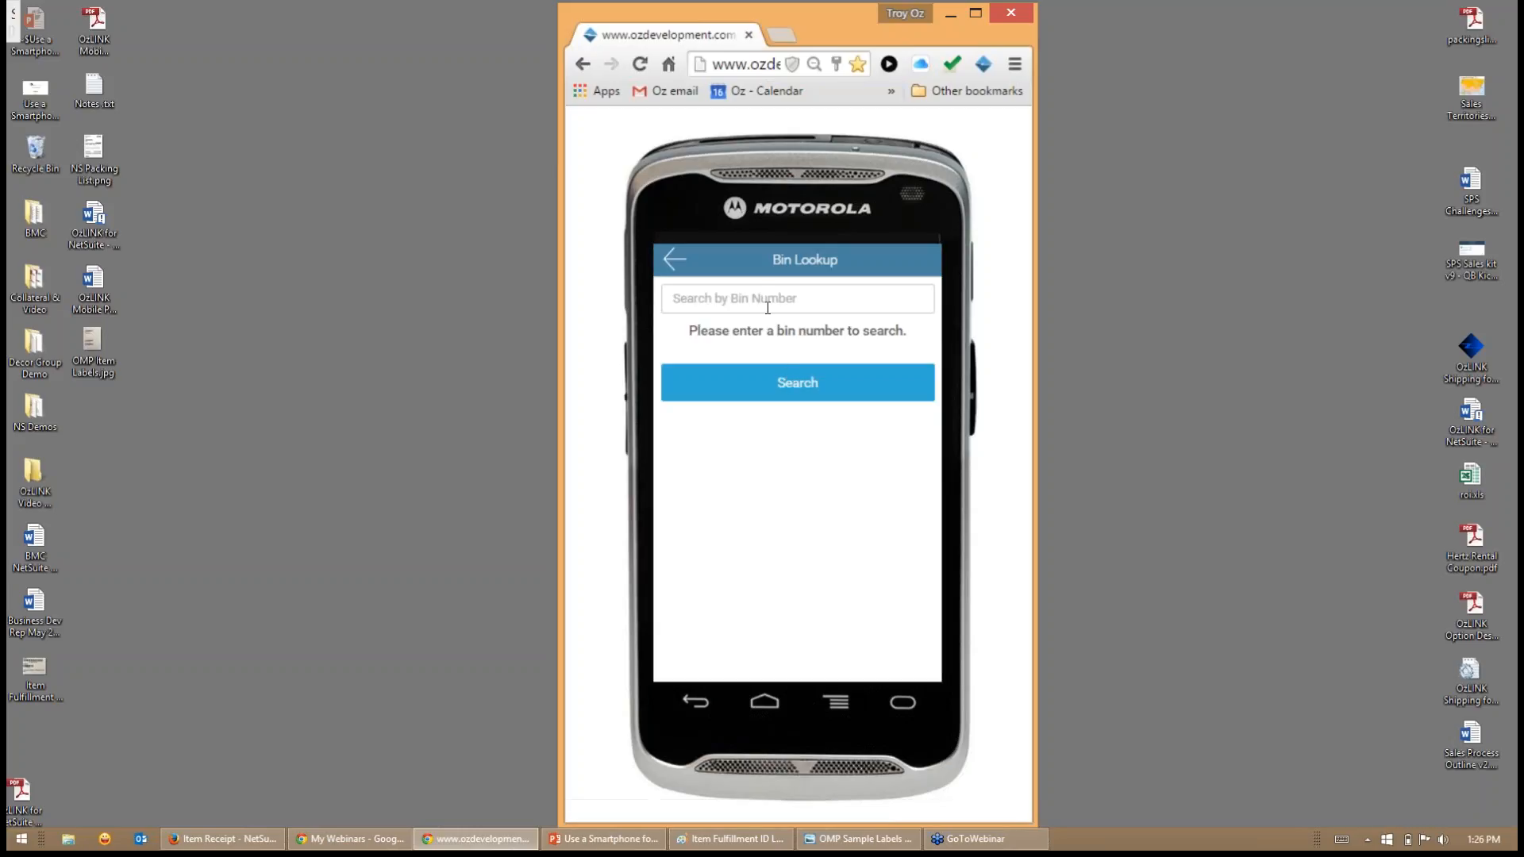
click(767, 306)
text(A01)
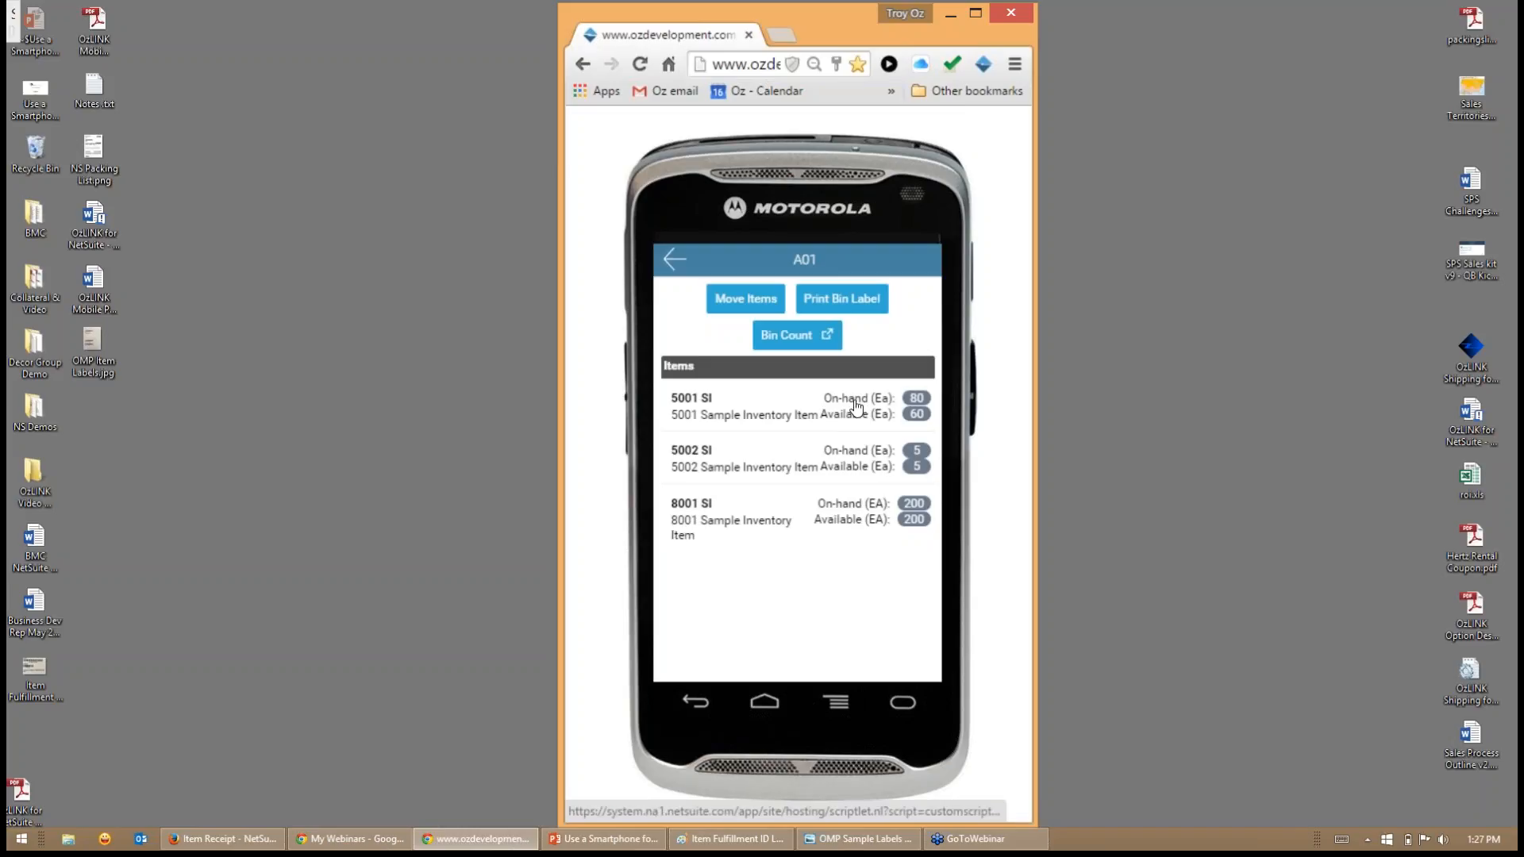
- Select items 5001 SI, 5002 SI and 8001 SI for a move out of bin A01, and cancel the move
click(729, 301)
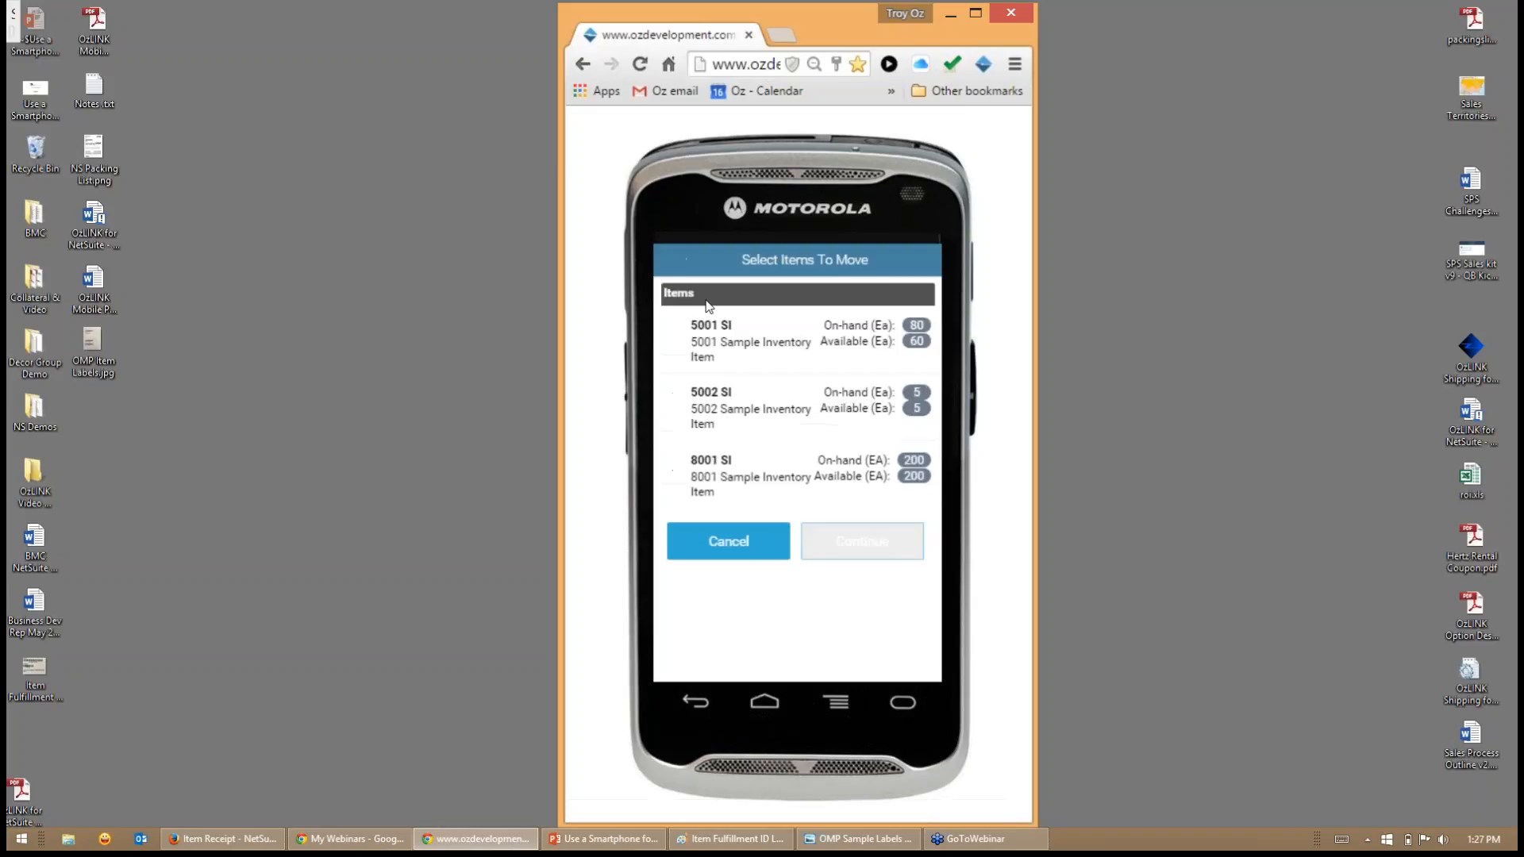
click(689, 337)
click(694, 406)
click(697, 480)
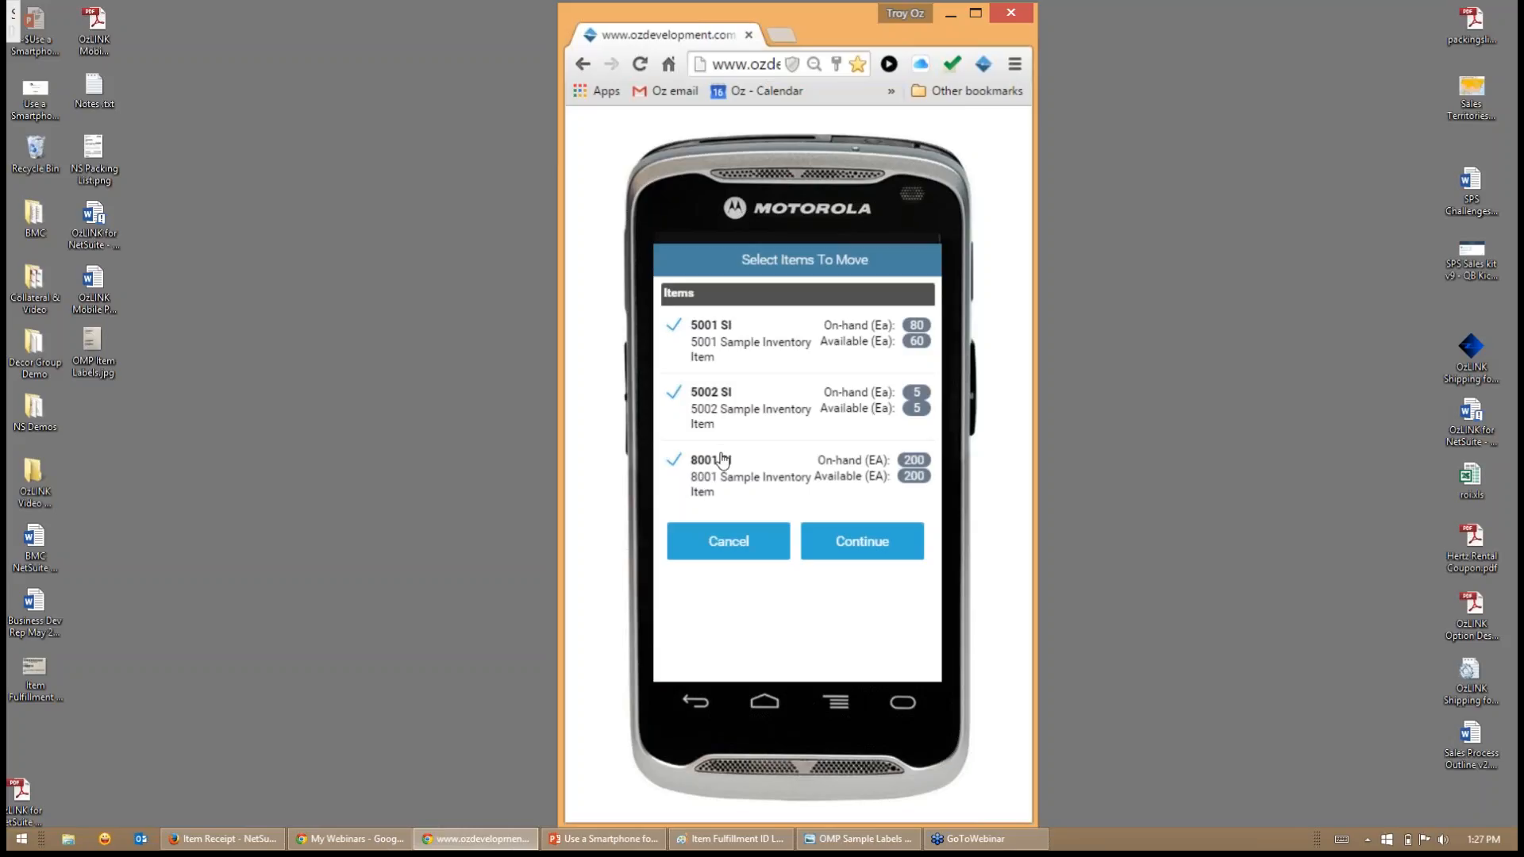
click(725, 540)
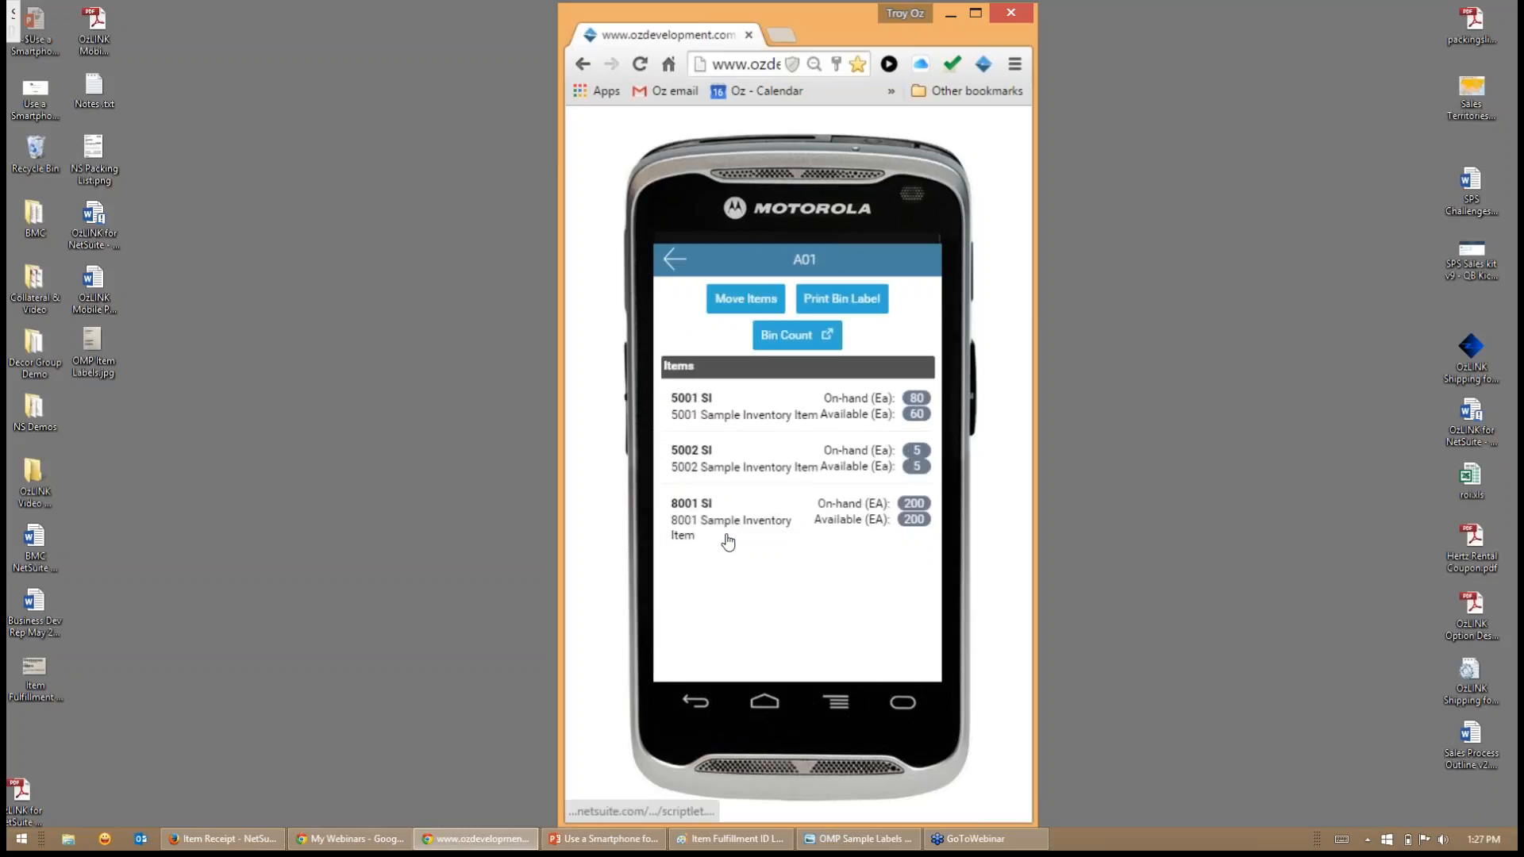
- Review the item details of 5001 SI from bin A01 and return to the bin's contents
click(735, 413)
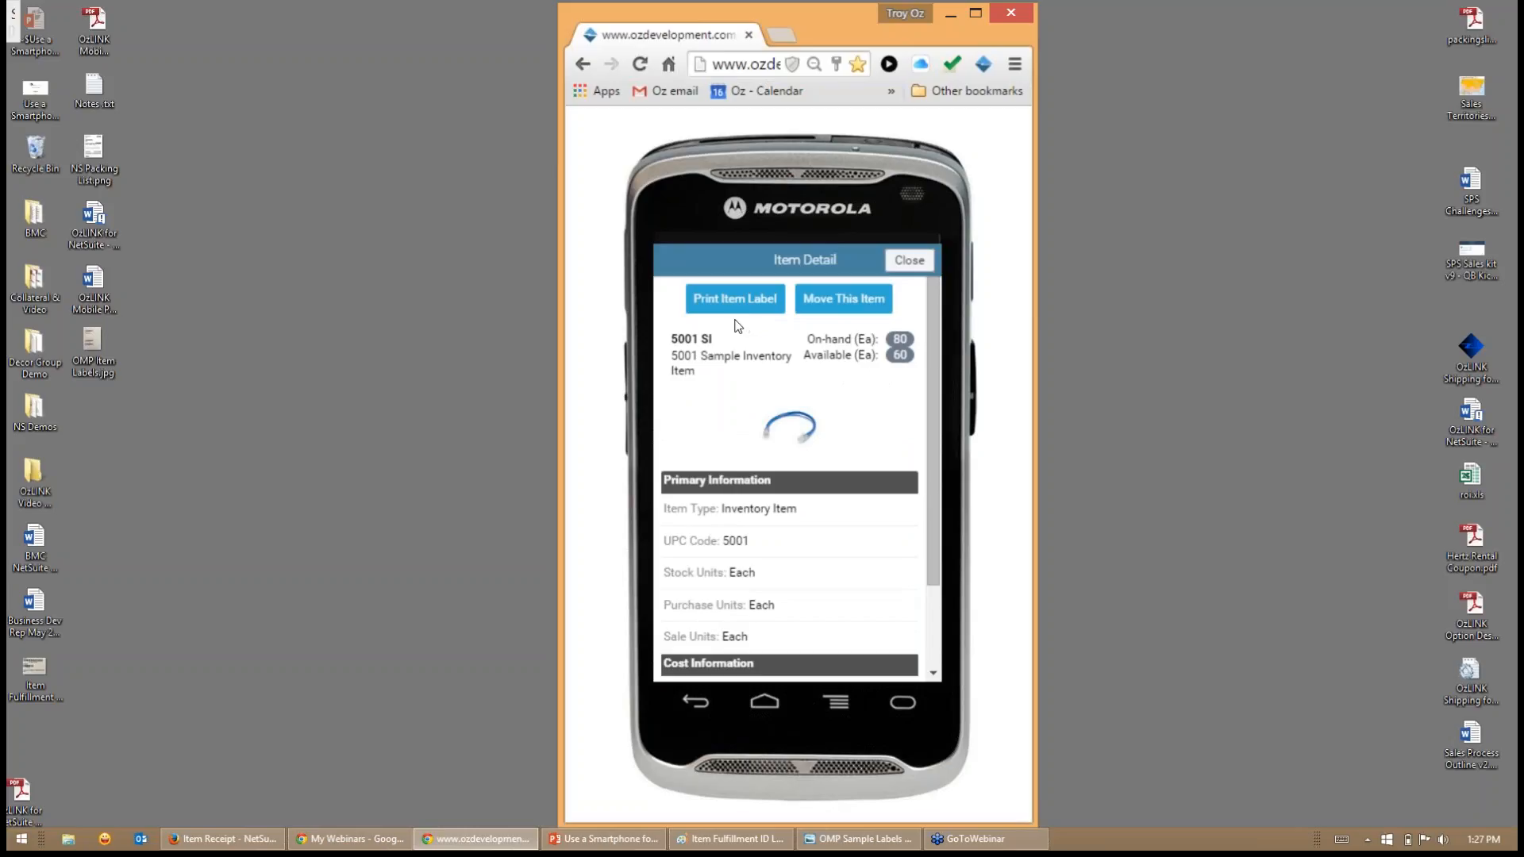
click(902, 266)
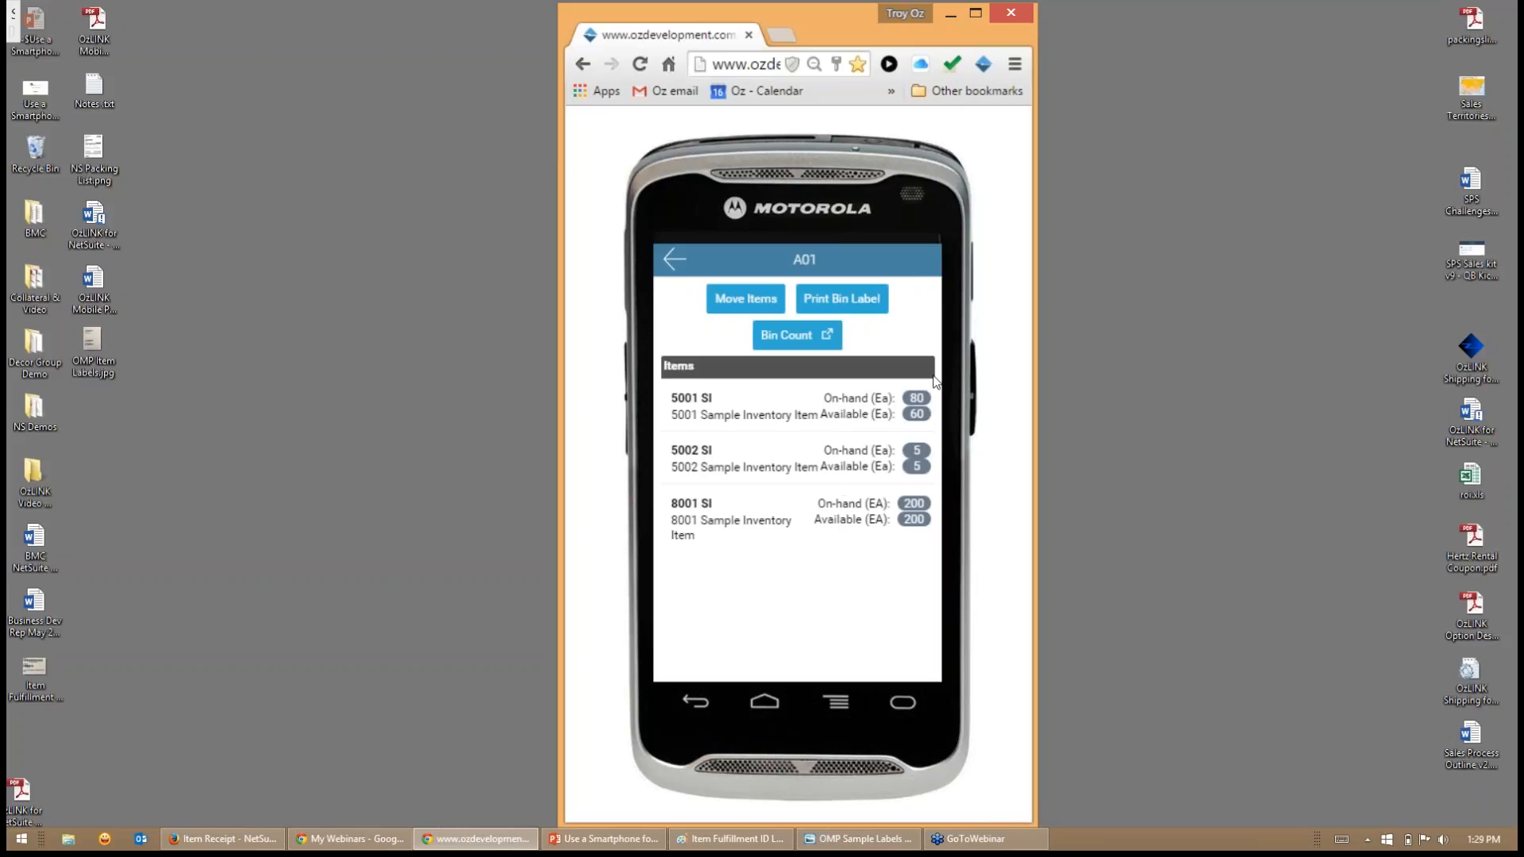
- Start a bin count for A01 and record a counted quantity of 230 Ea for item 5001 SI
click(773, 341)
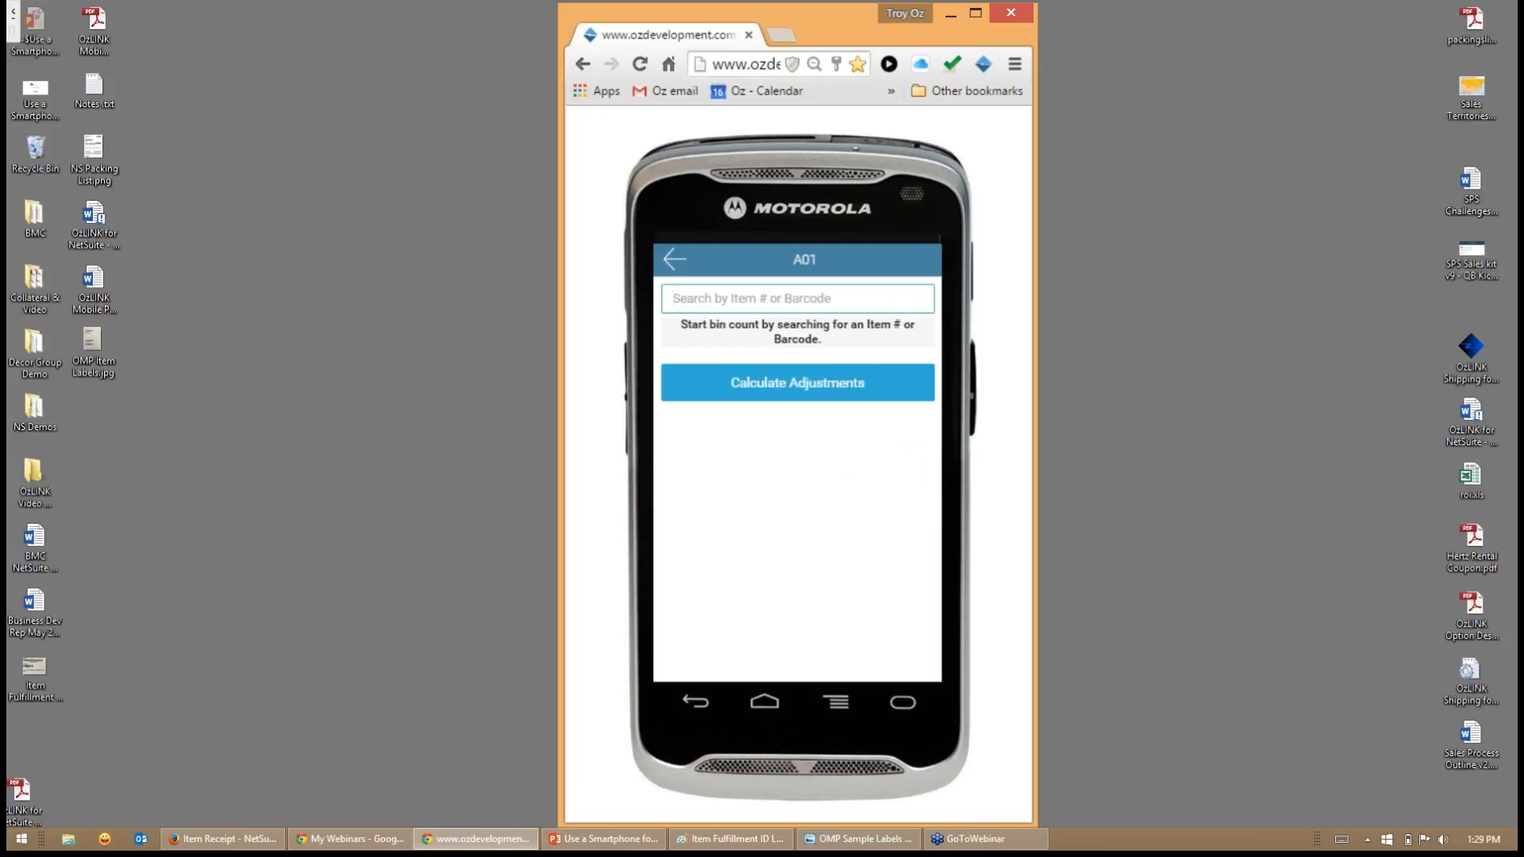
text(500-1)
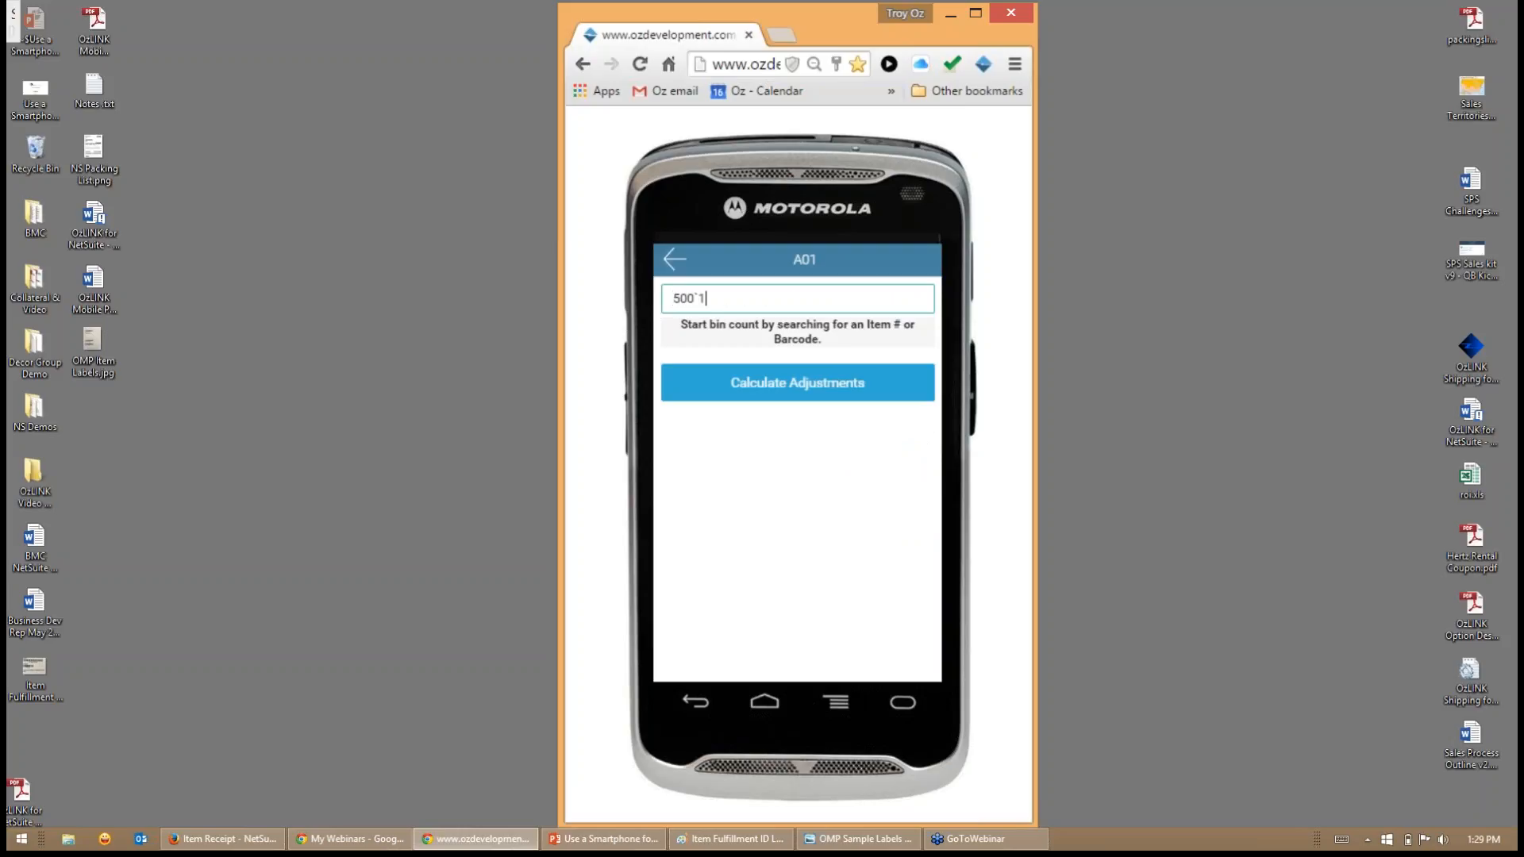
key(Return)
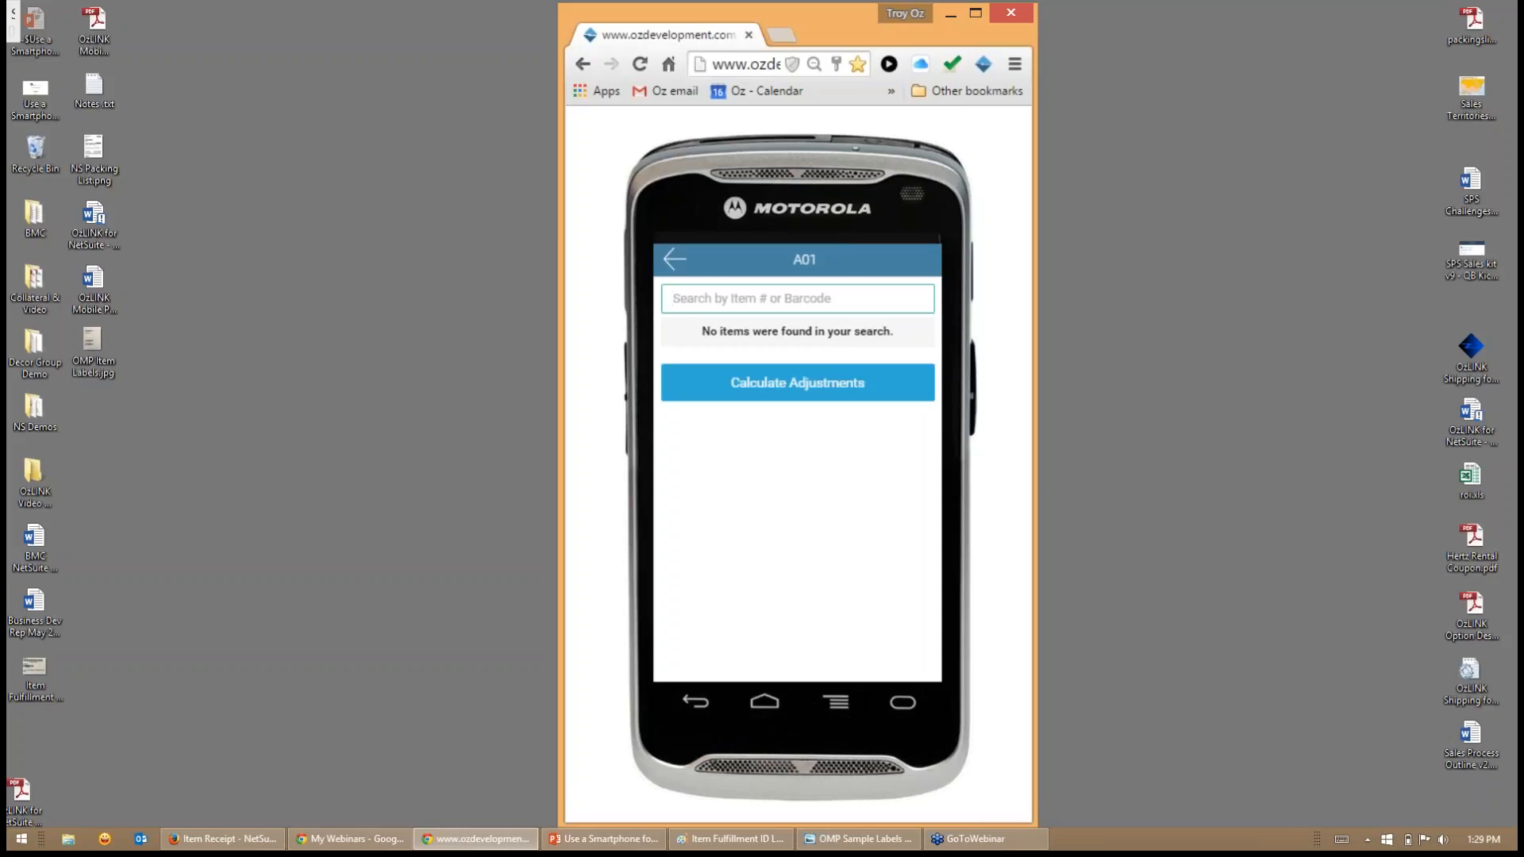
text(5000)
key(Return)
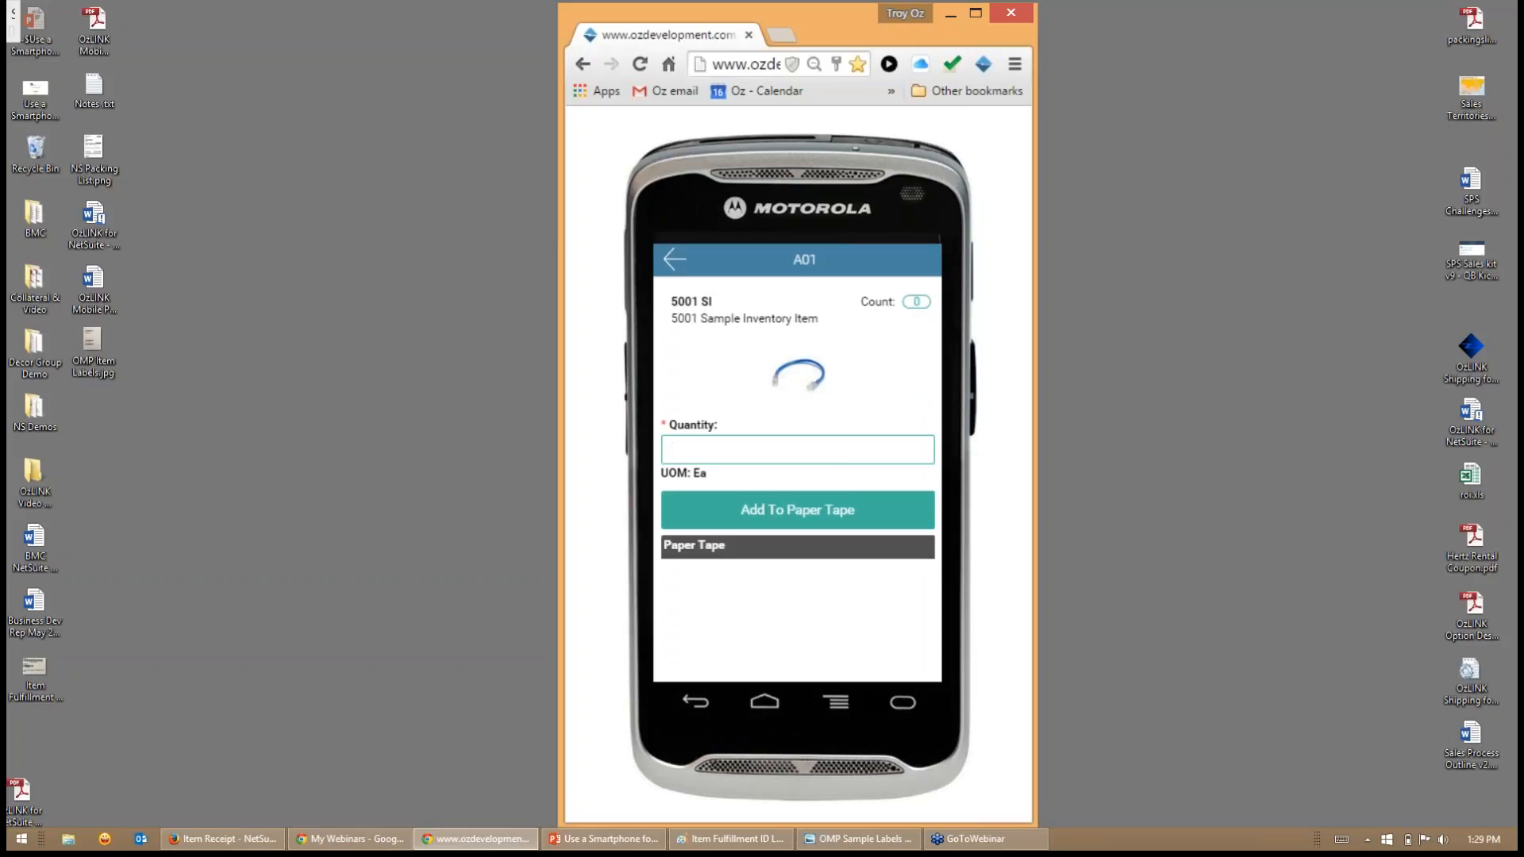
text(230)
key(Return)
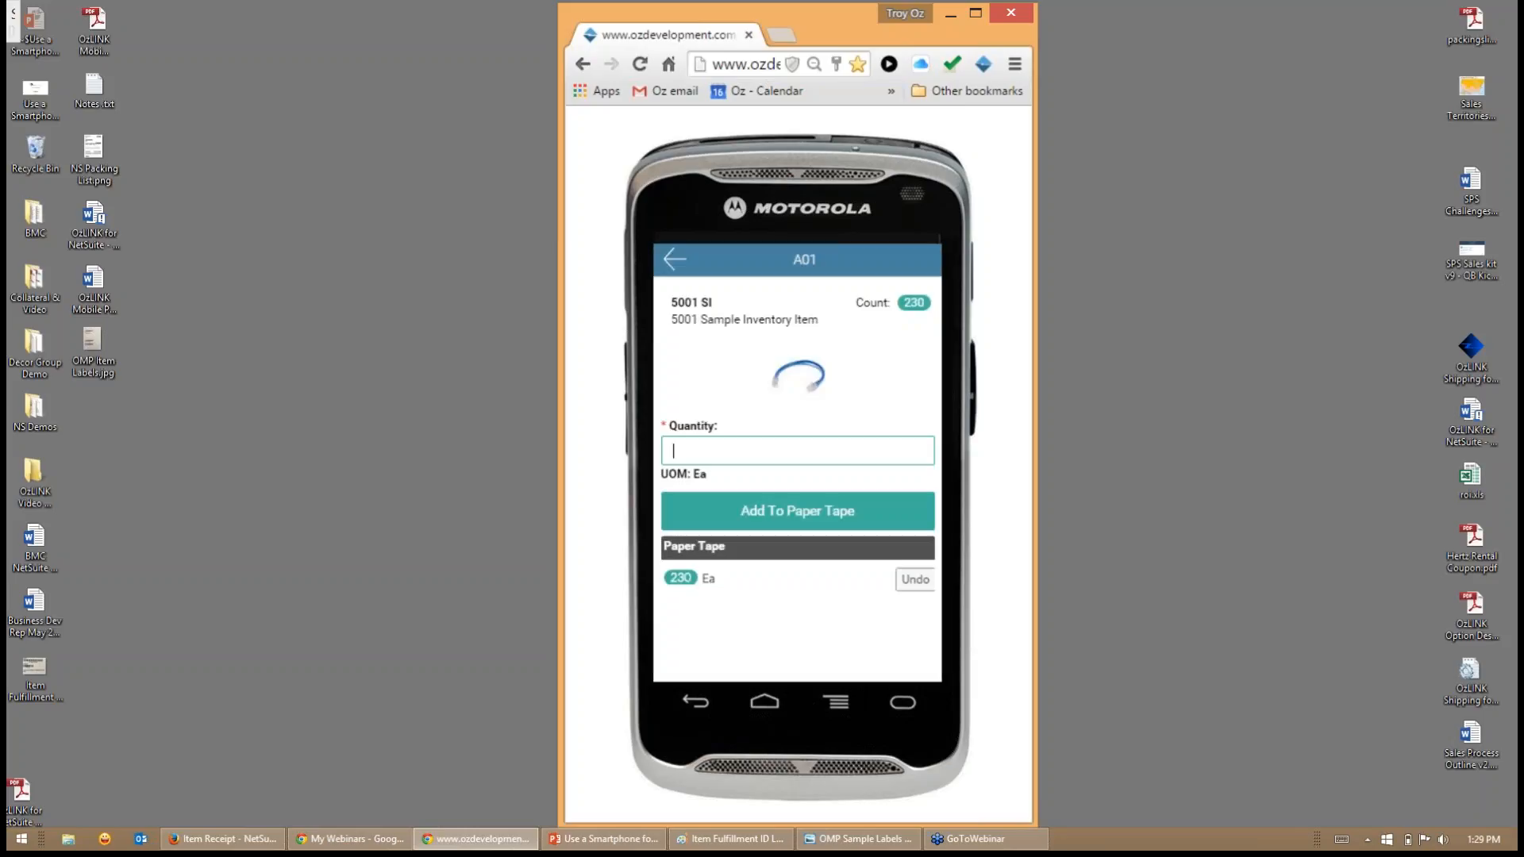
click(674, 259)
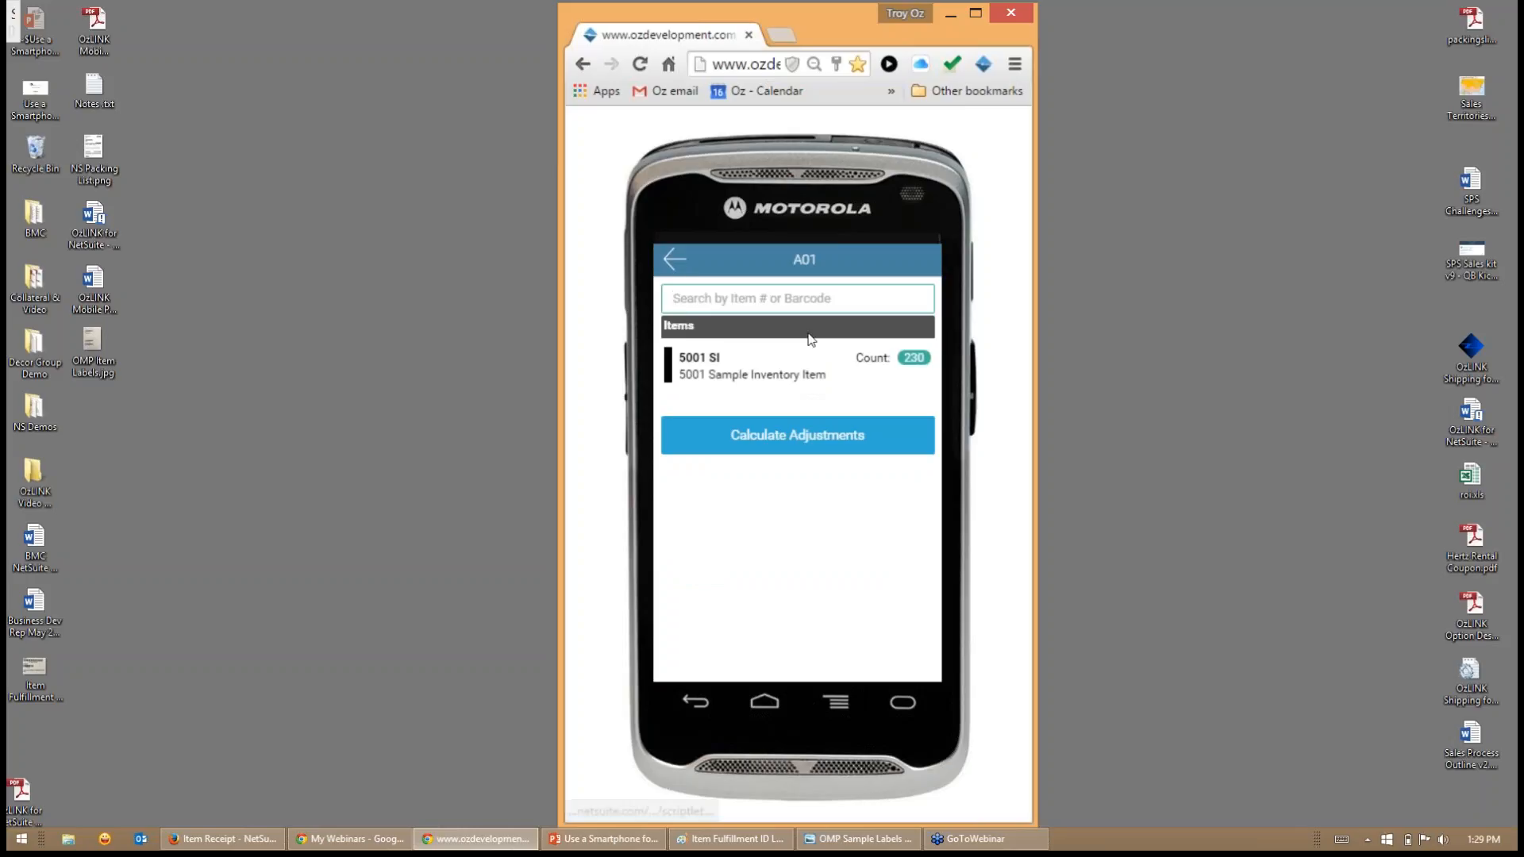
- Add item 5003 Sample Inventory Item to the A01 bin count with a quantity of 450 Ea
text(5001)
key(Return)
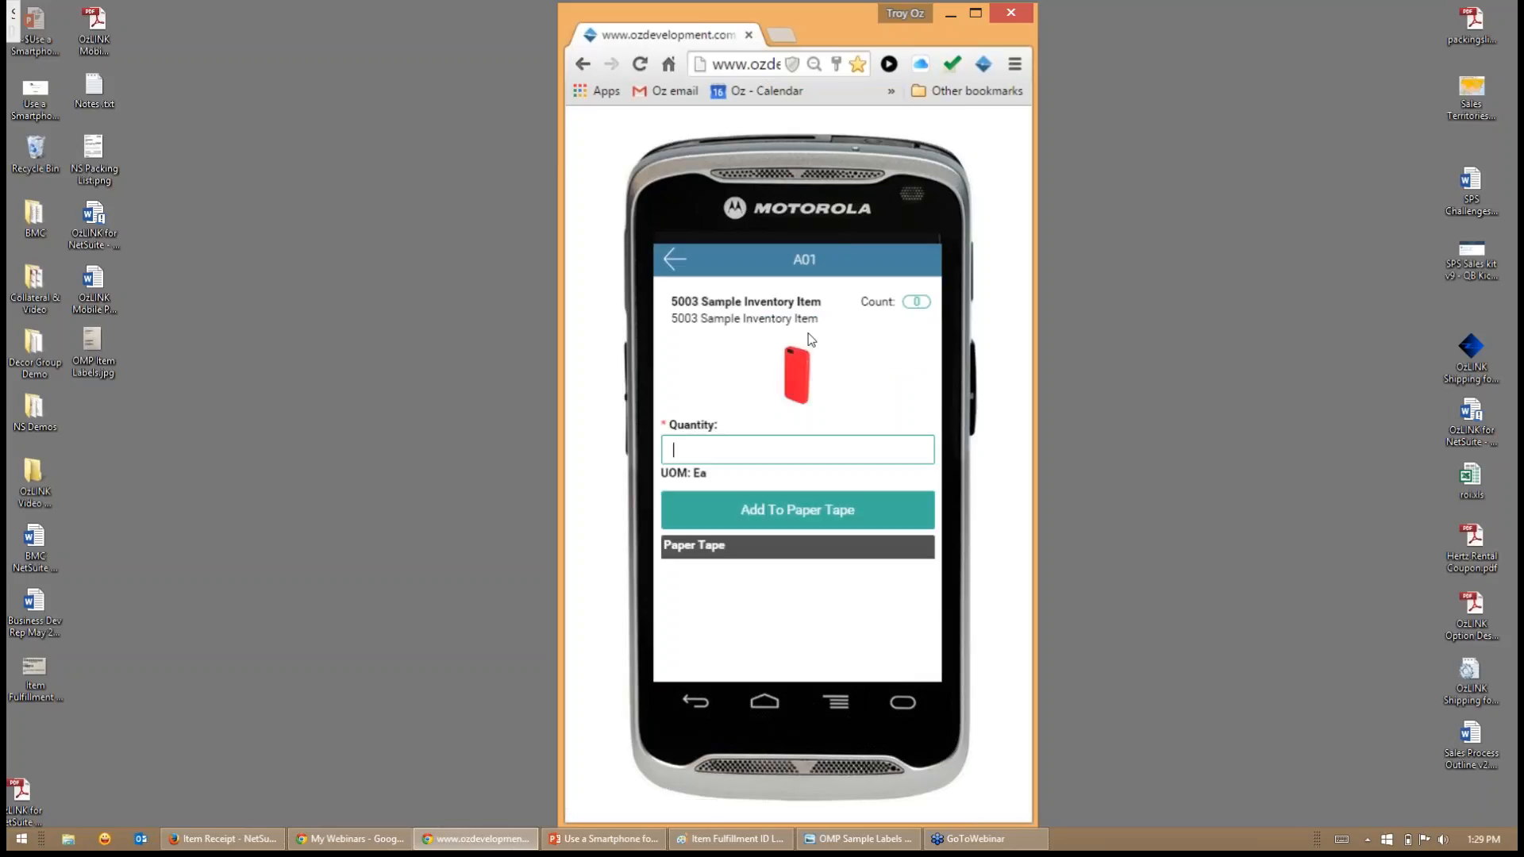
text(450)
key(Return)
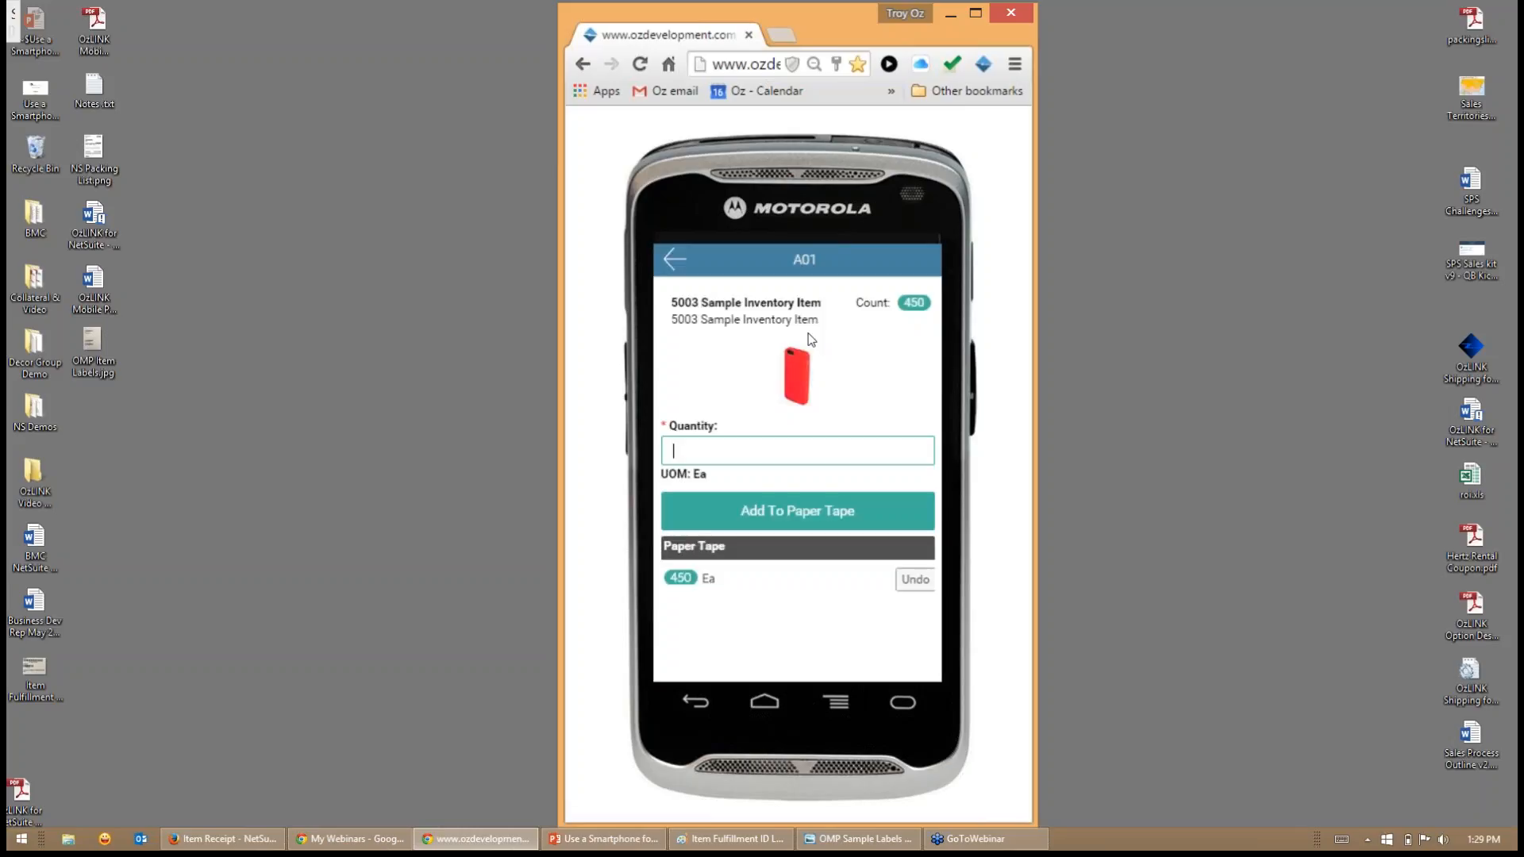
click(675, 259)
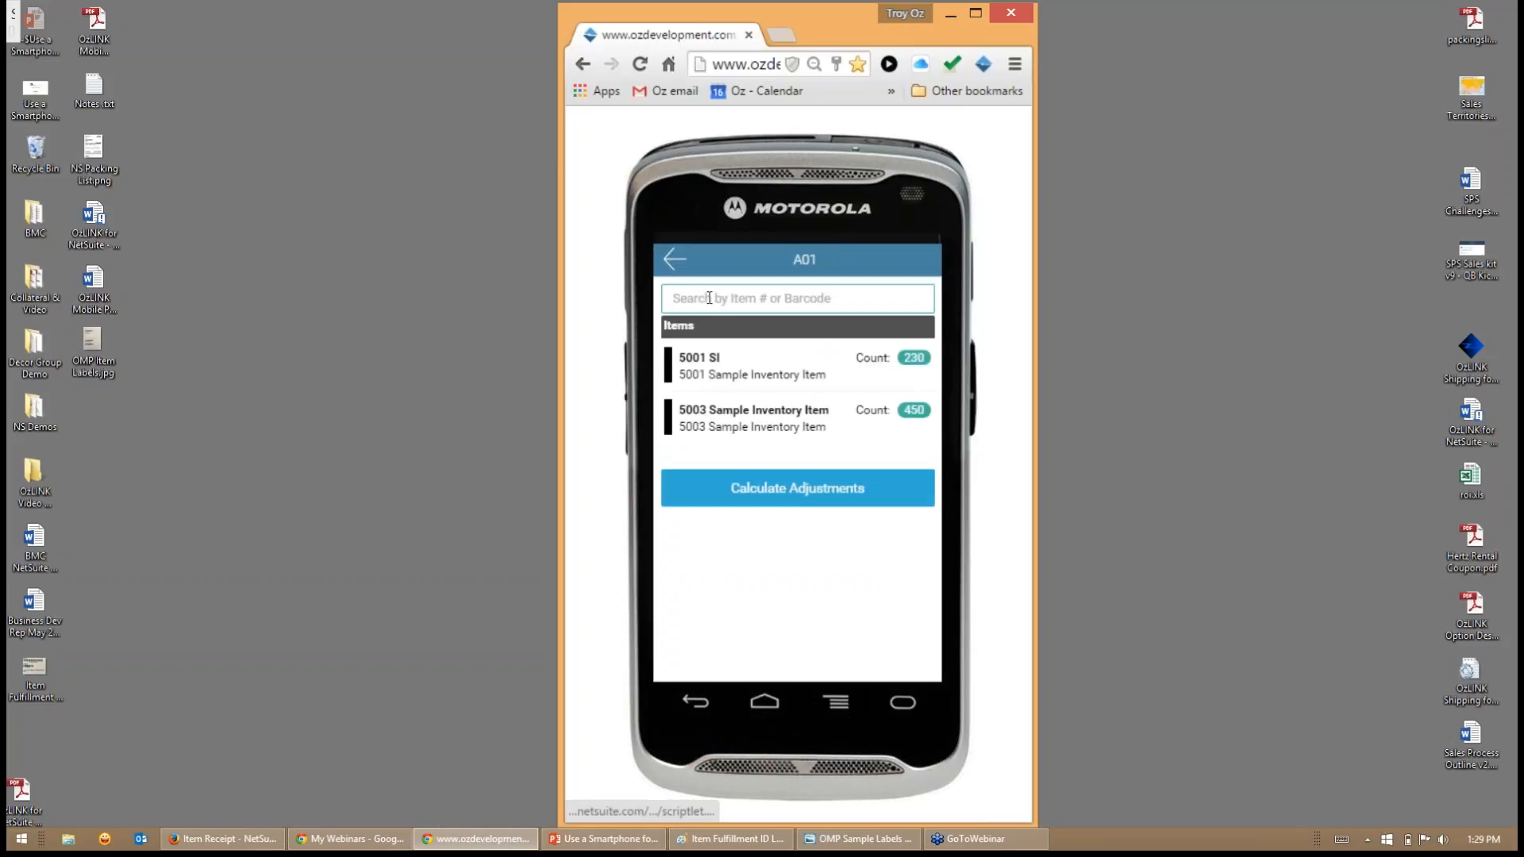
- Look up item 8001 in the A01 bin count and record a quantity of 560 EA for it
text(5001)
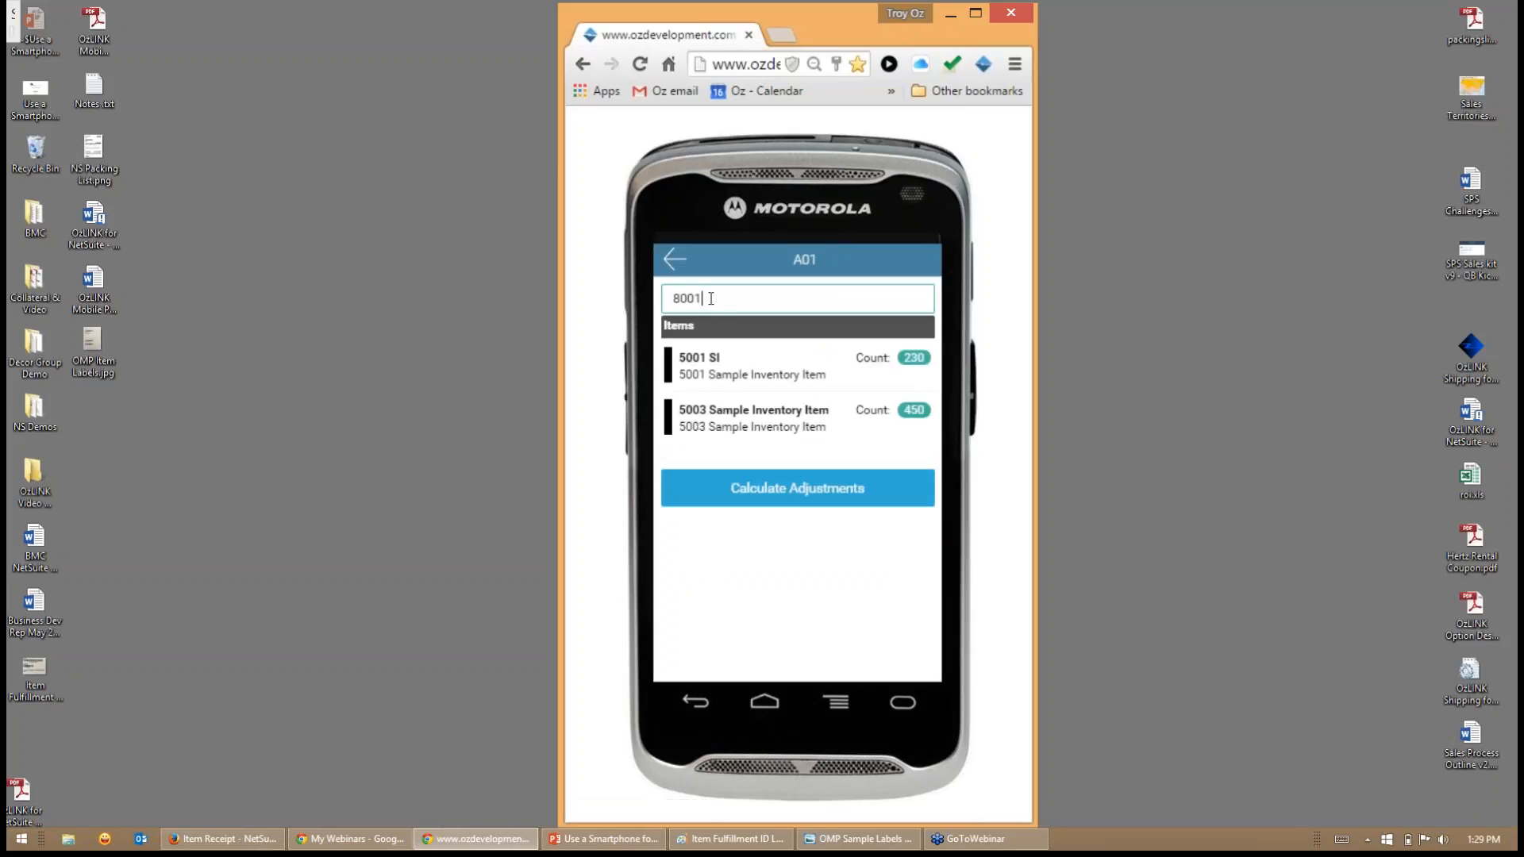
key(Return)
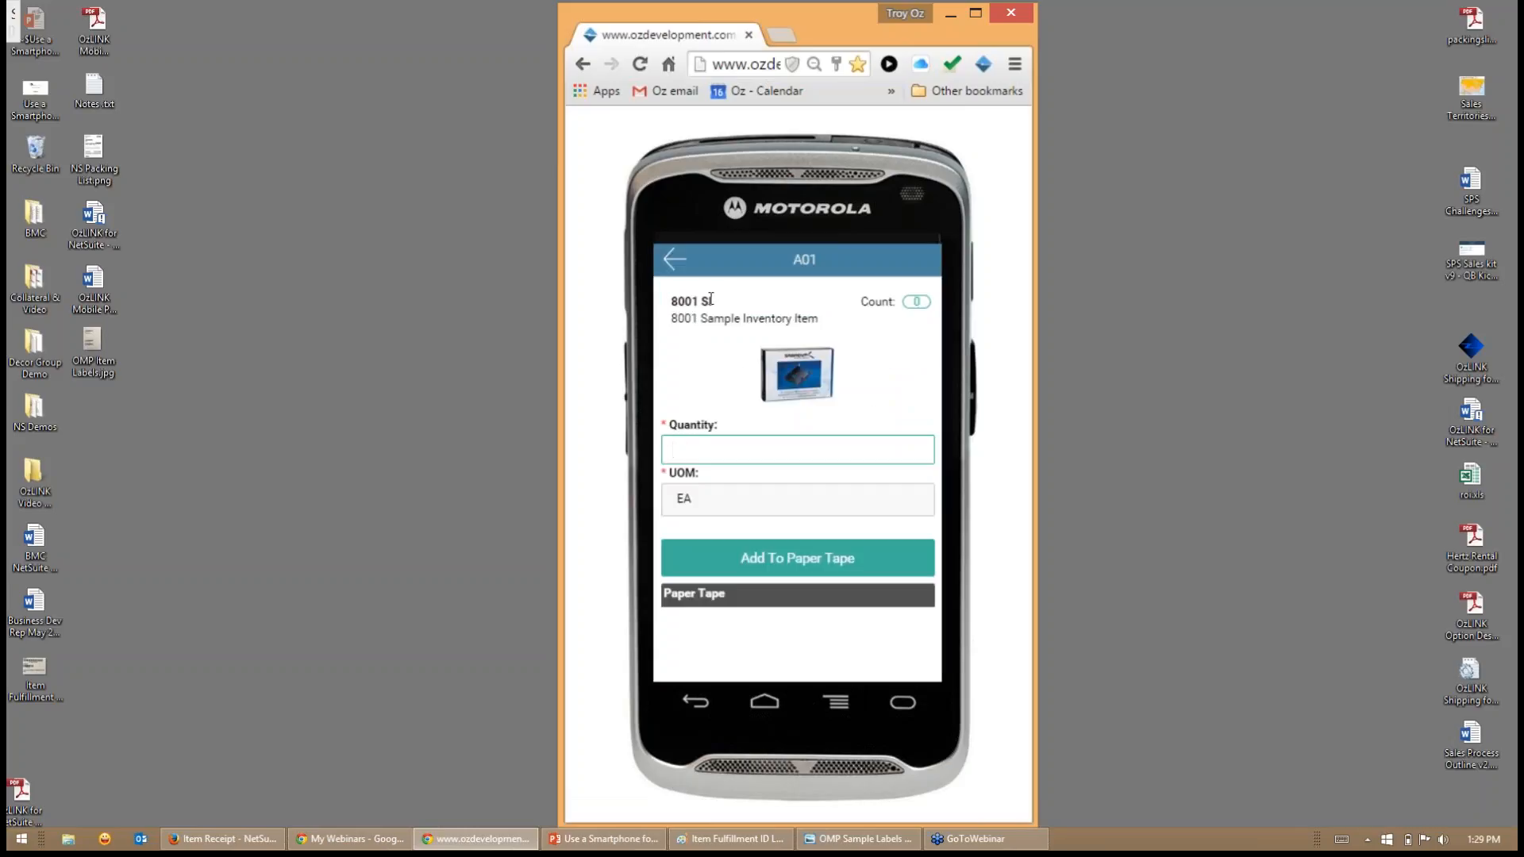
text(560)
key(Return)
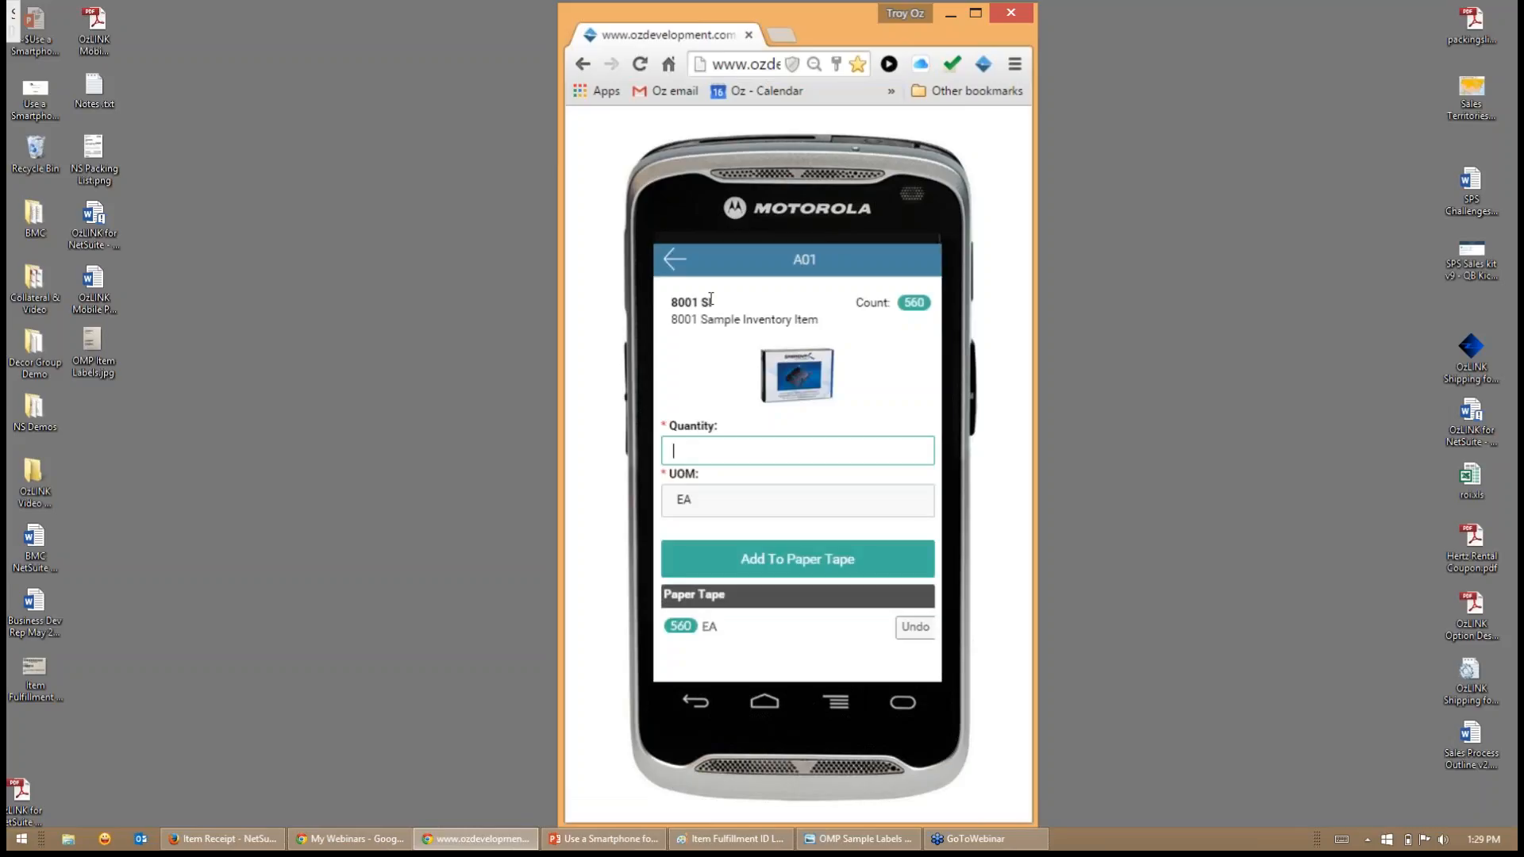
click(666, 255)
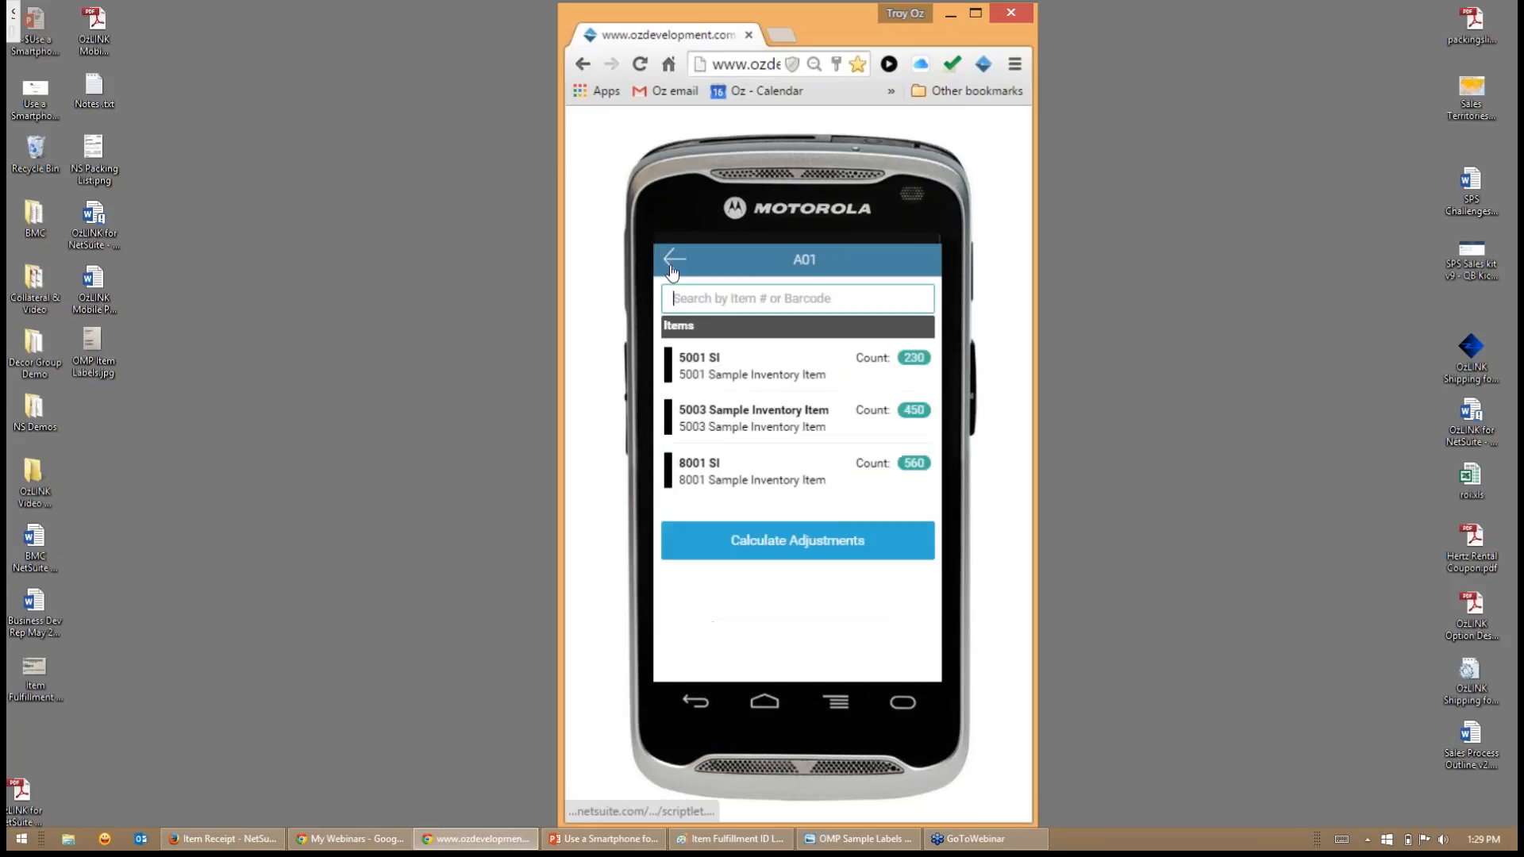
- Calculate the adjustments for the A01 bin count and review the additions and deletions without approving them
click(780, 546)
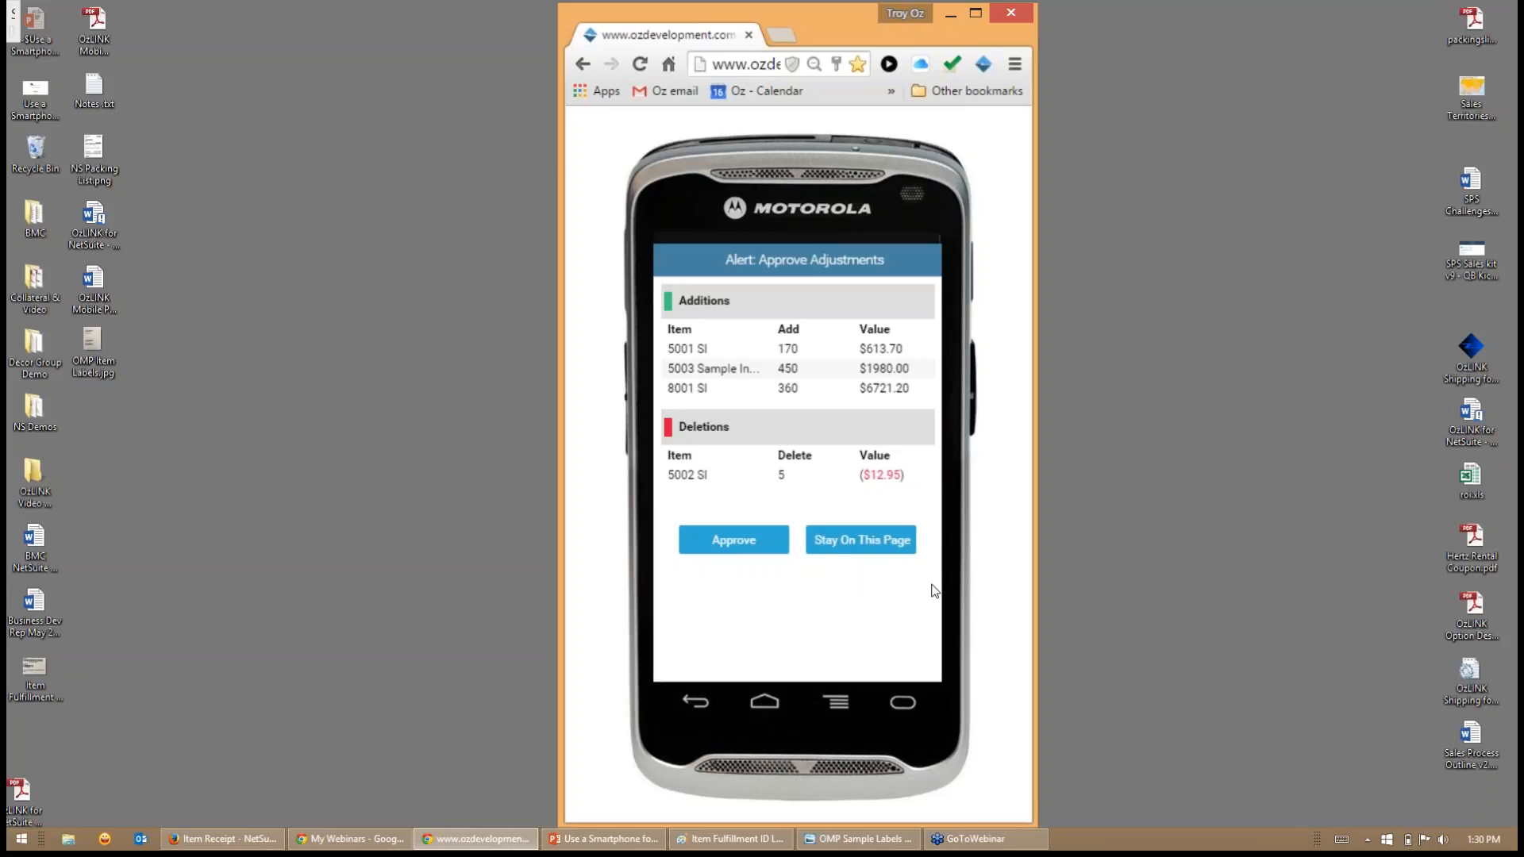
click(856, 543)
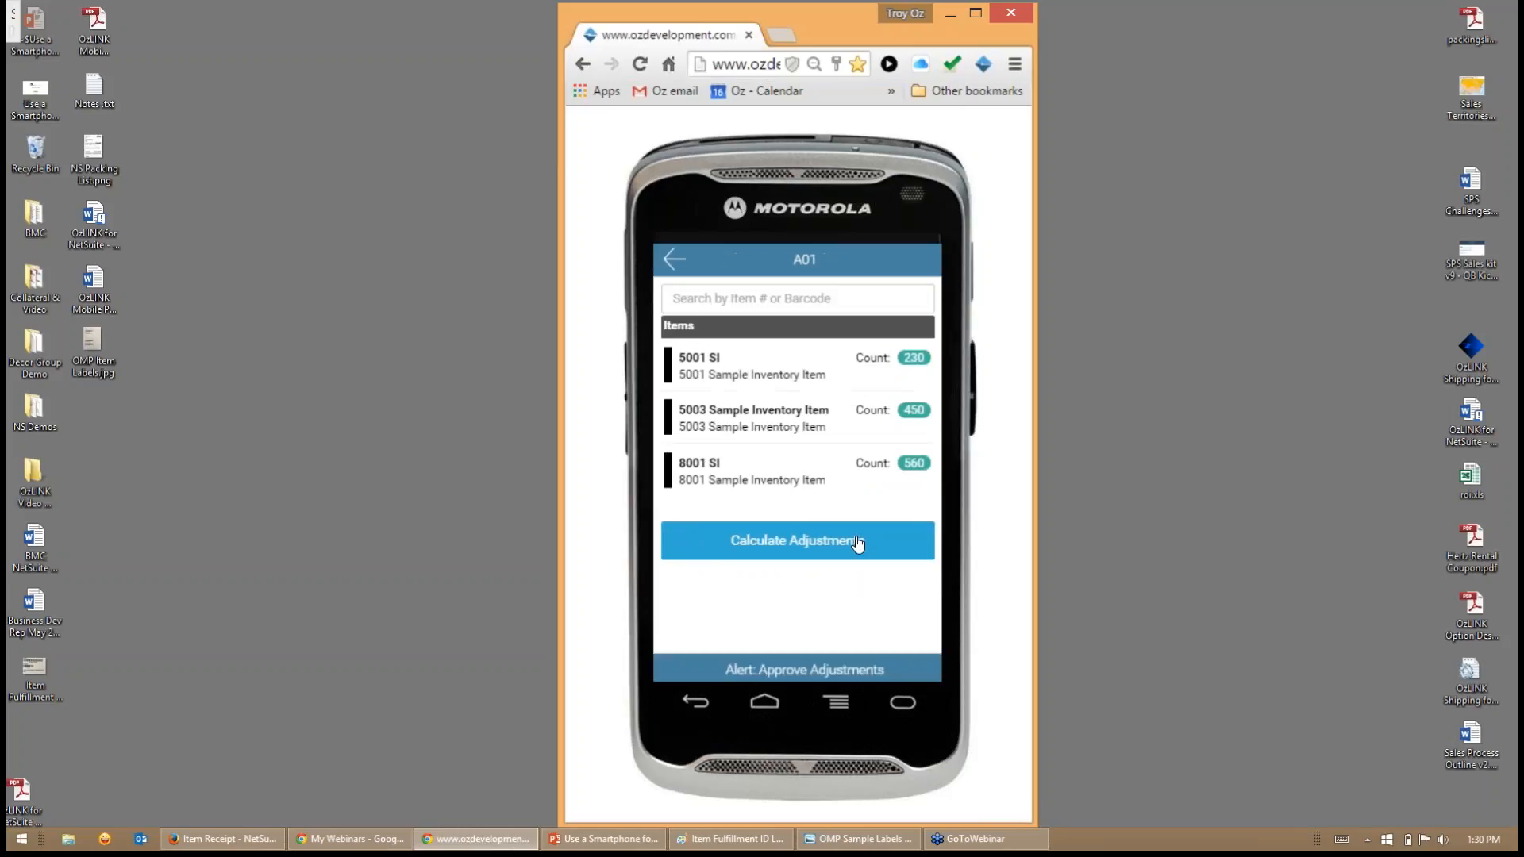
- Discard the unsaved A01 bin count and return to the main menu
click(672, 260)
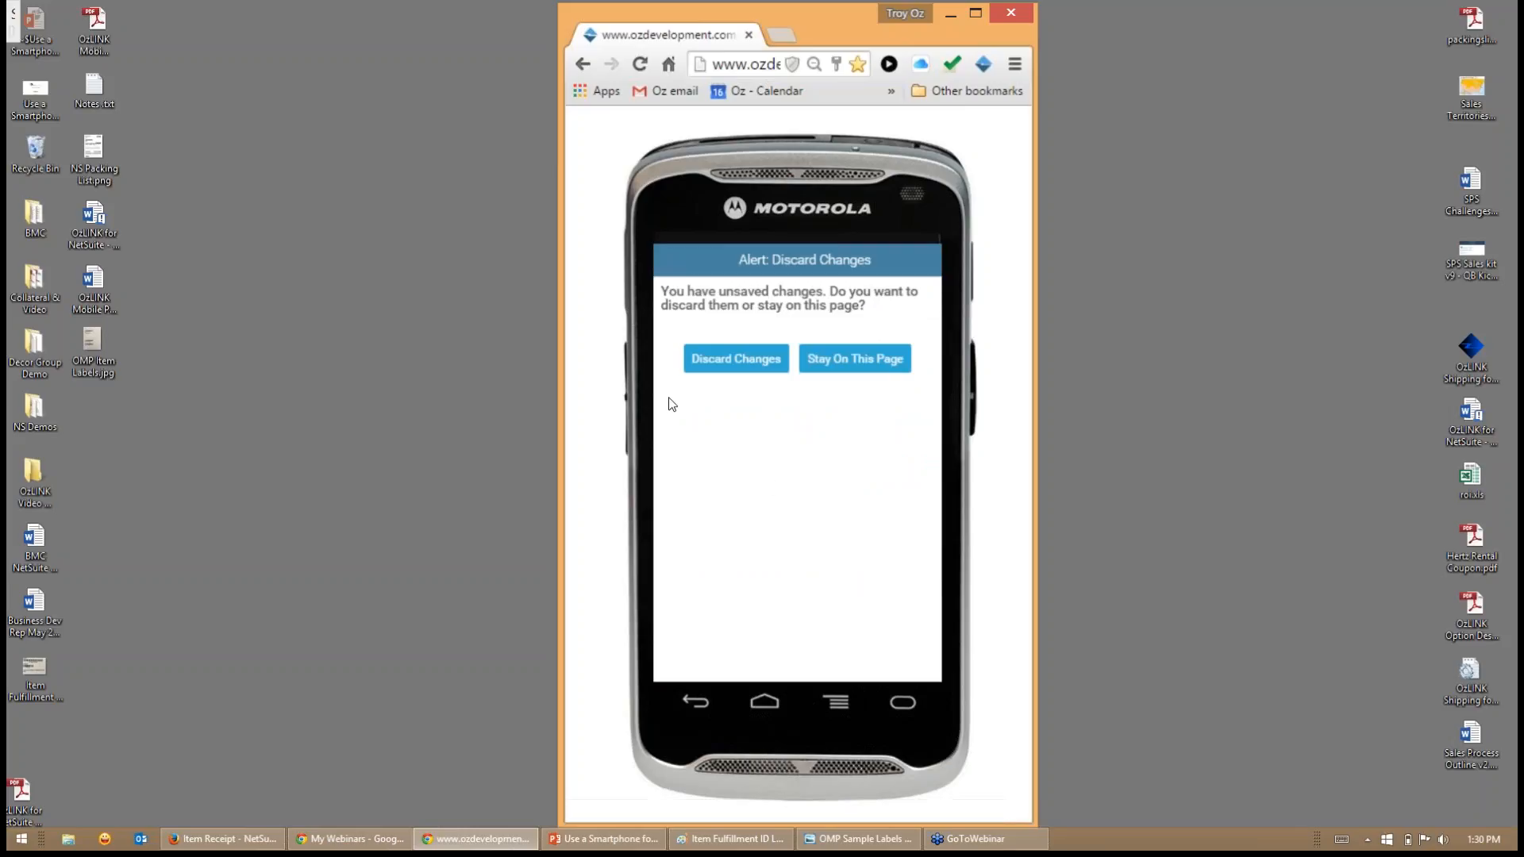
click(860, 362)
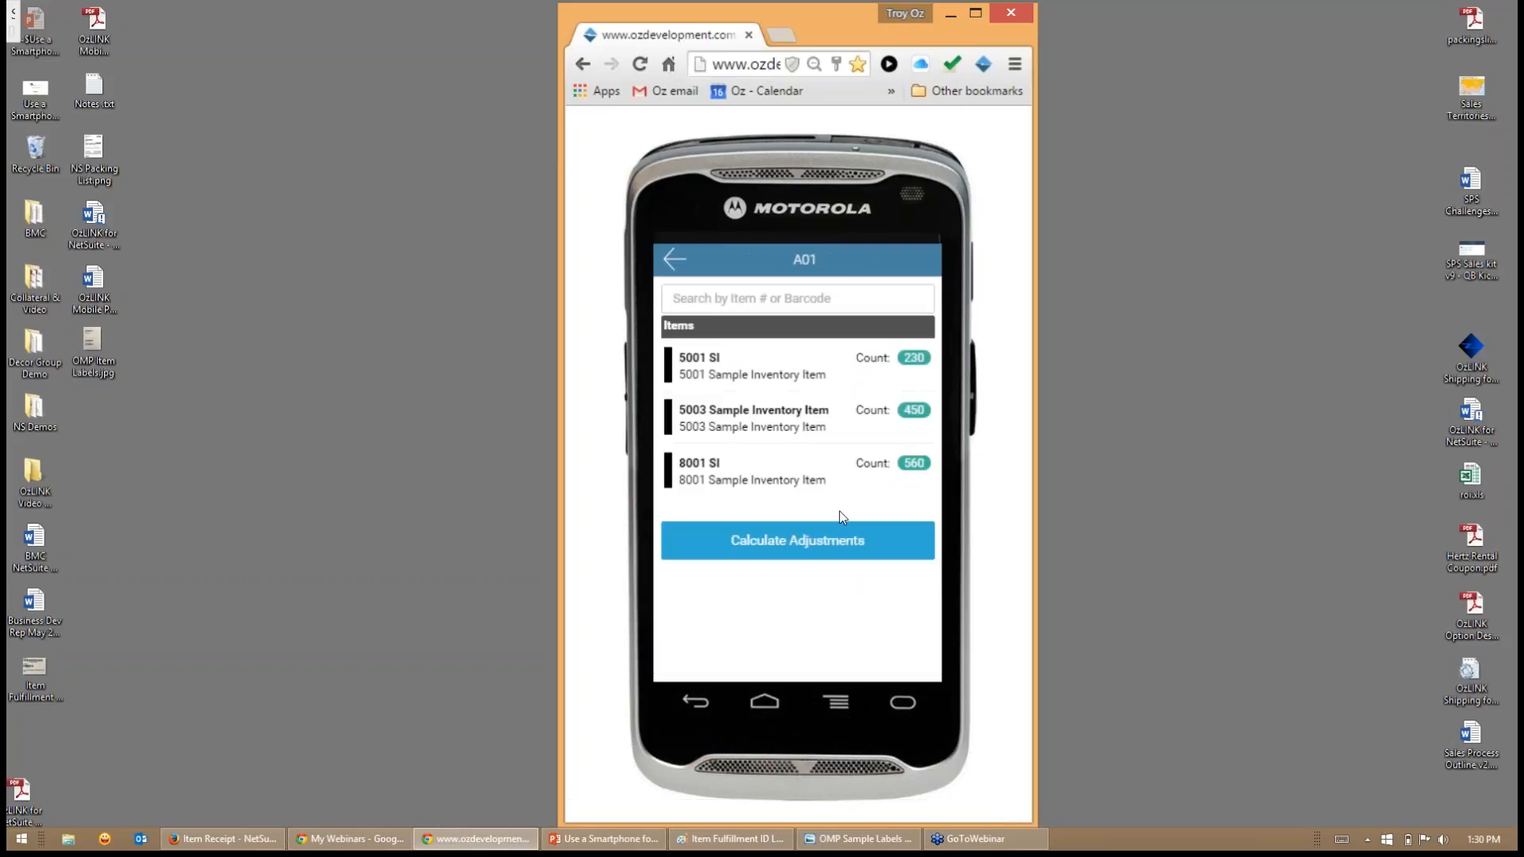
click(671, 270)
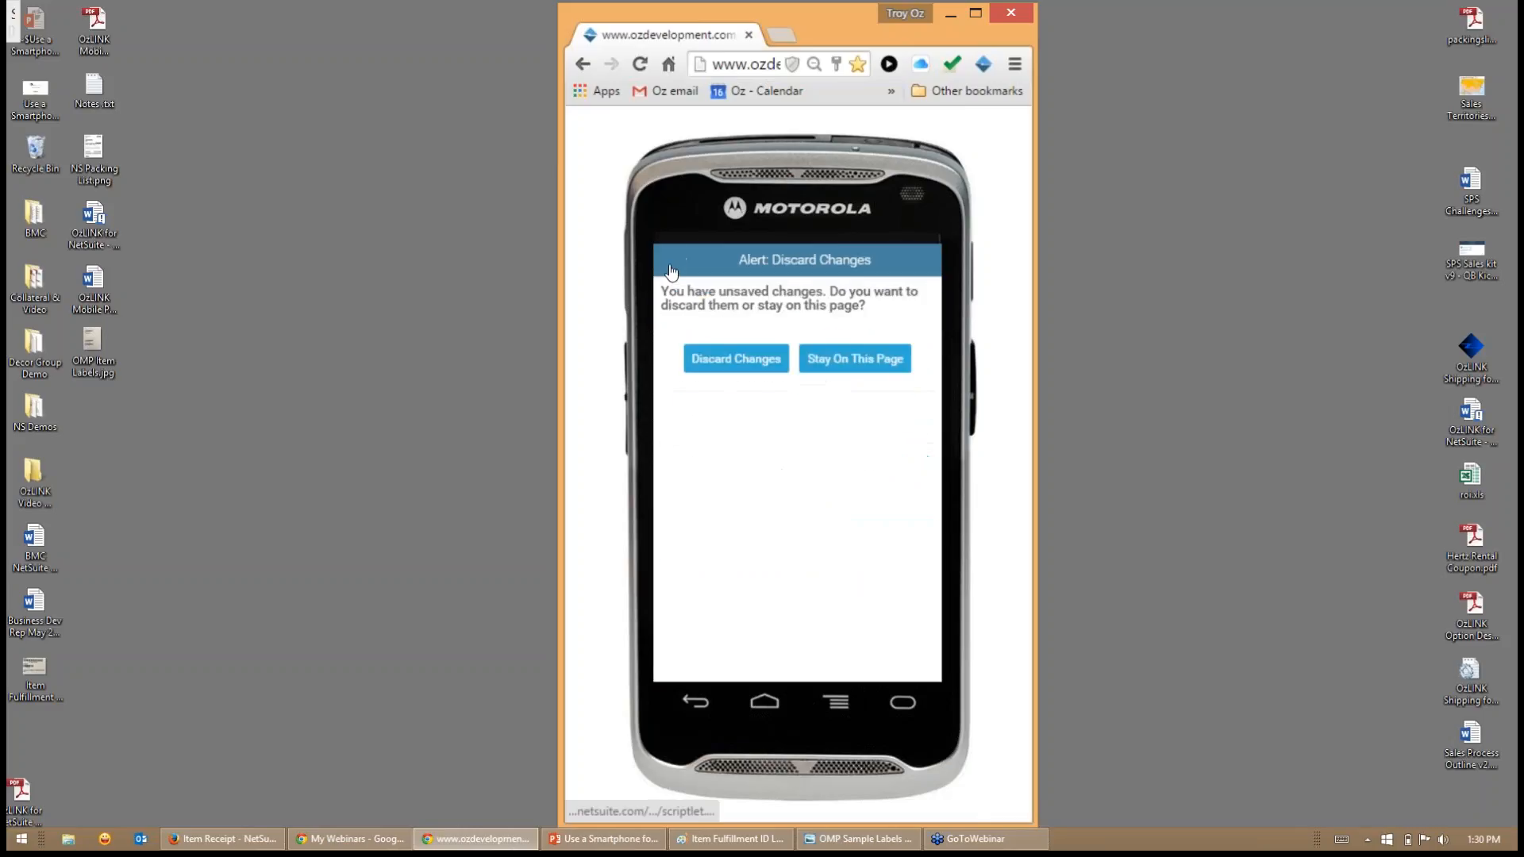
click(849, 361)
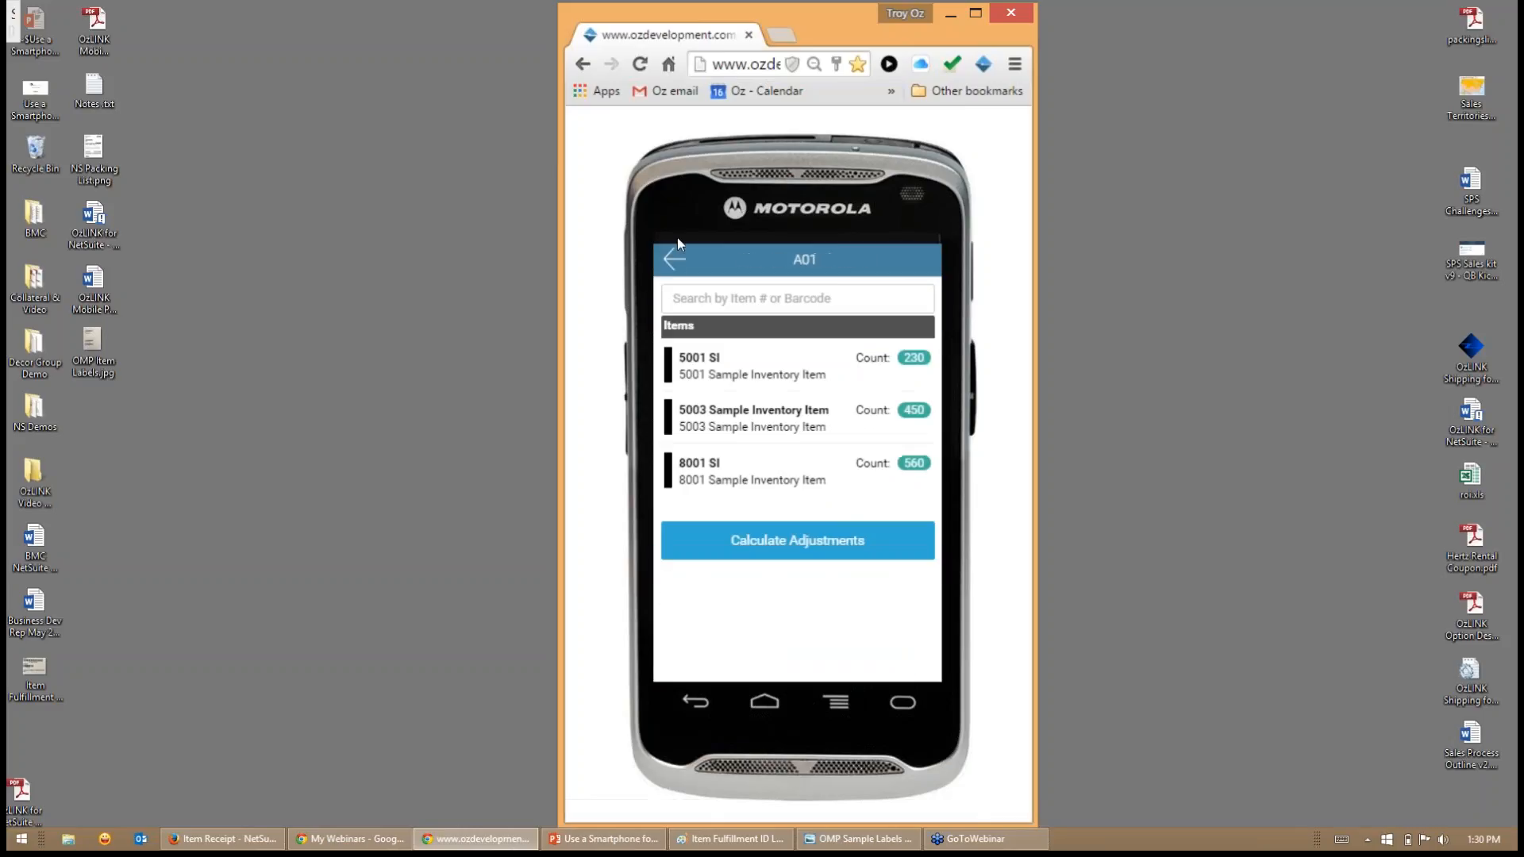
click(677, 262)
click(740, 359)
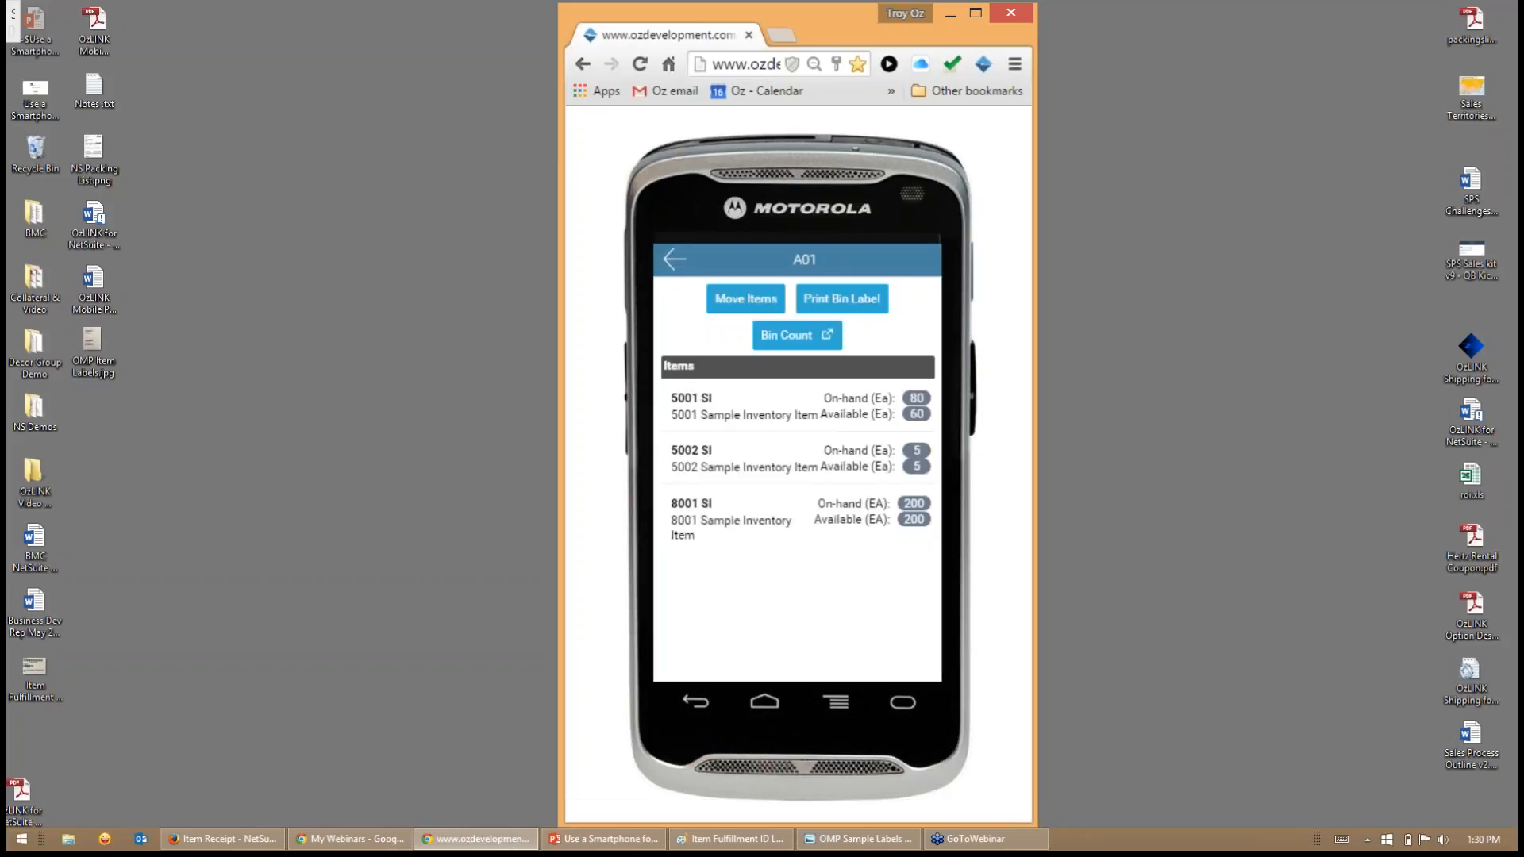
click(675, 259)
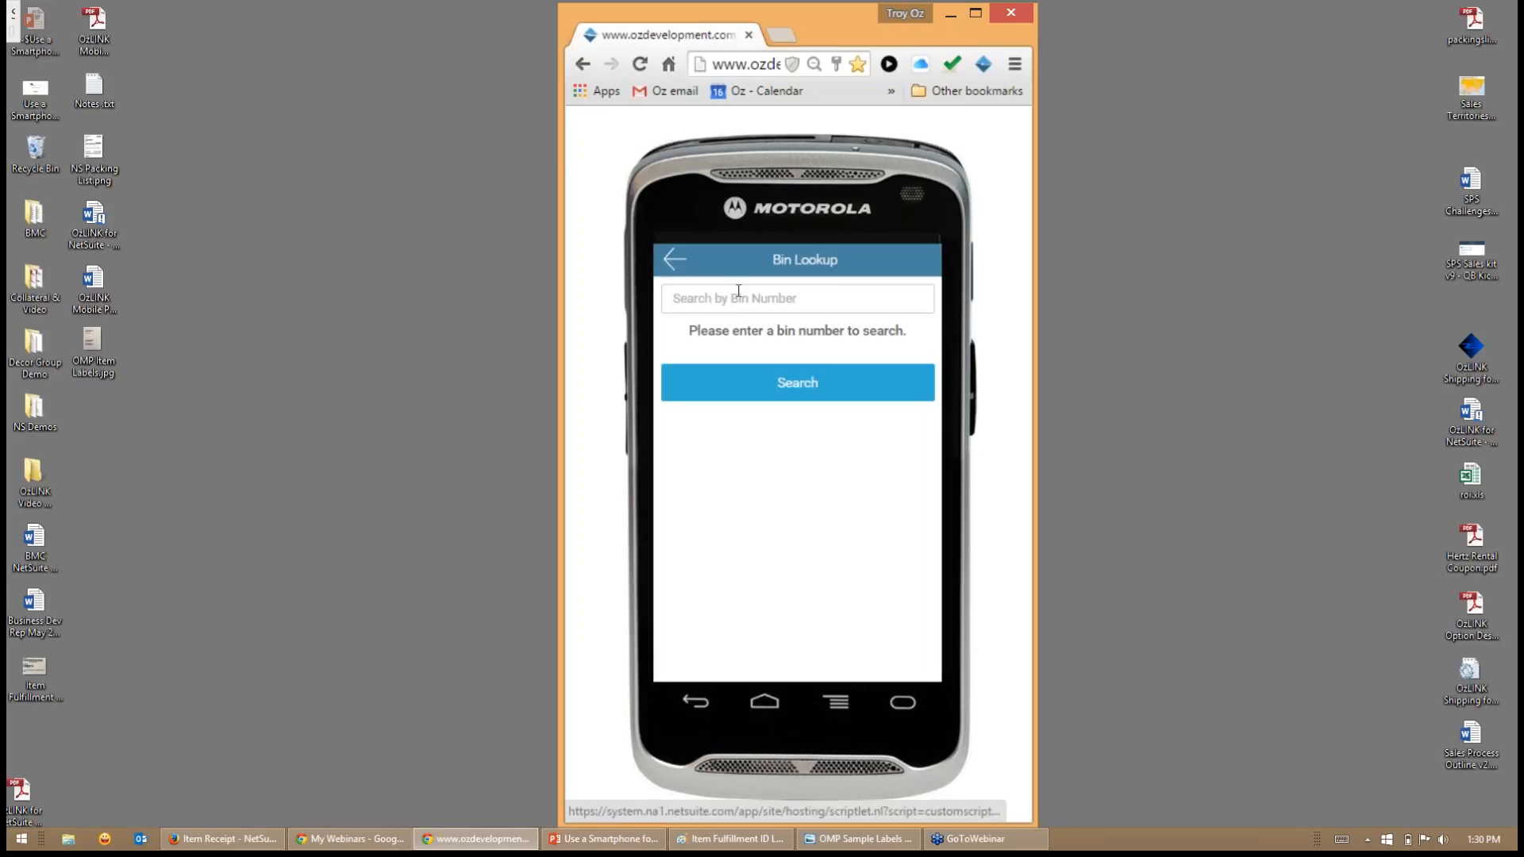
click(677, 259)
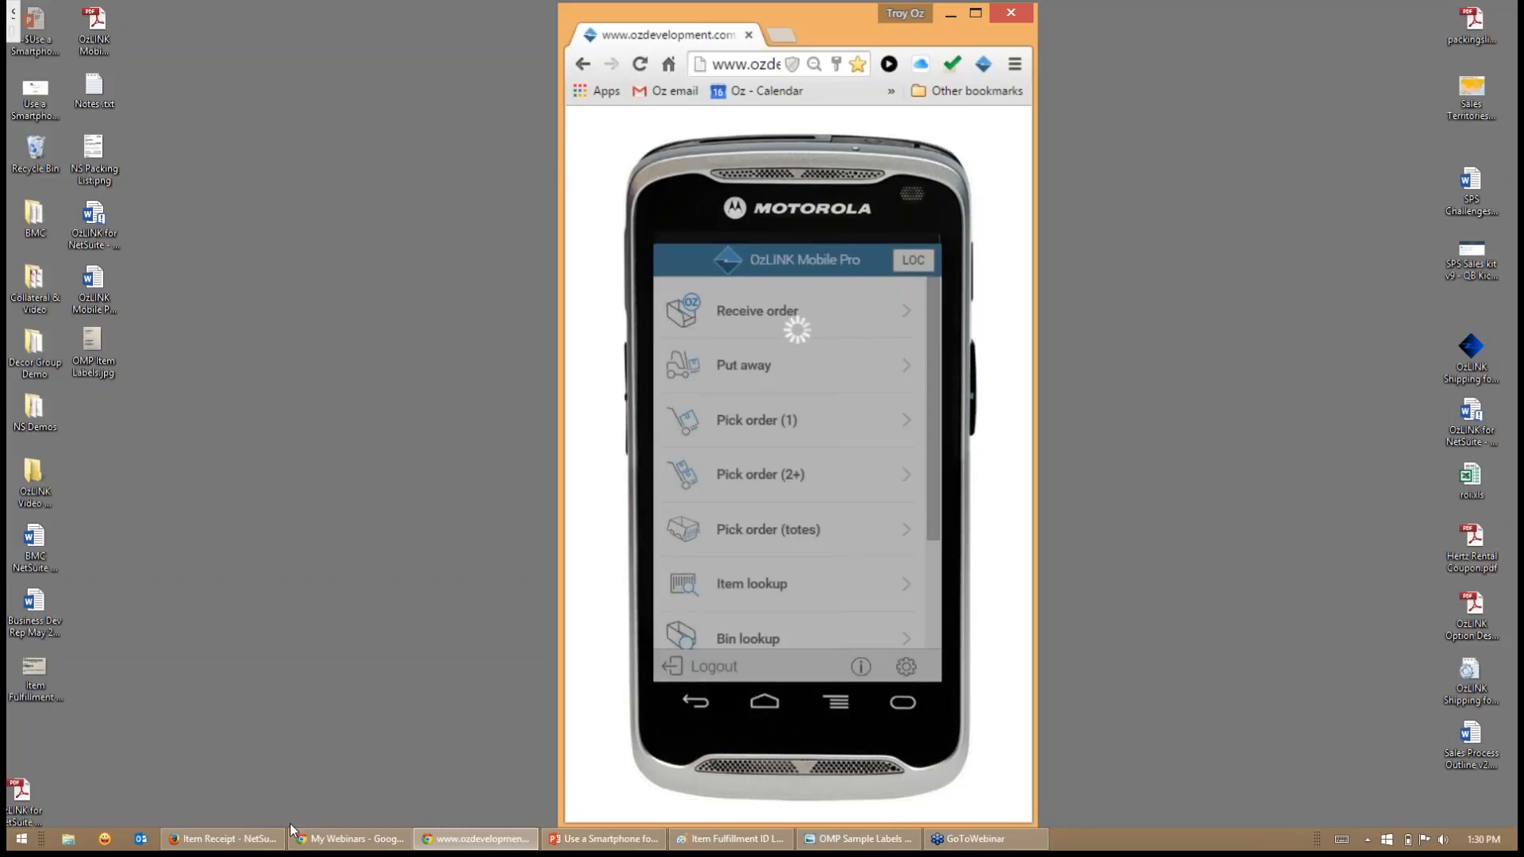
- Switch to NetSuite in the browser and open the Assigned Bin Count setup of OzLINK Mobile Pro
click(227, 847)
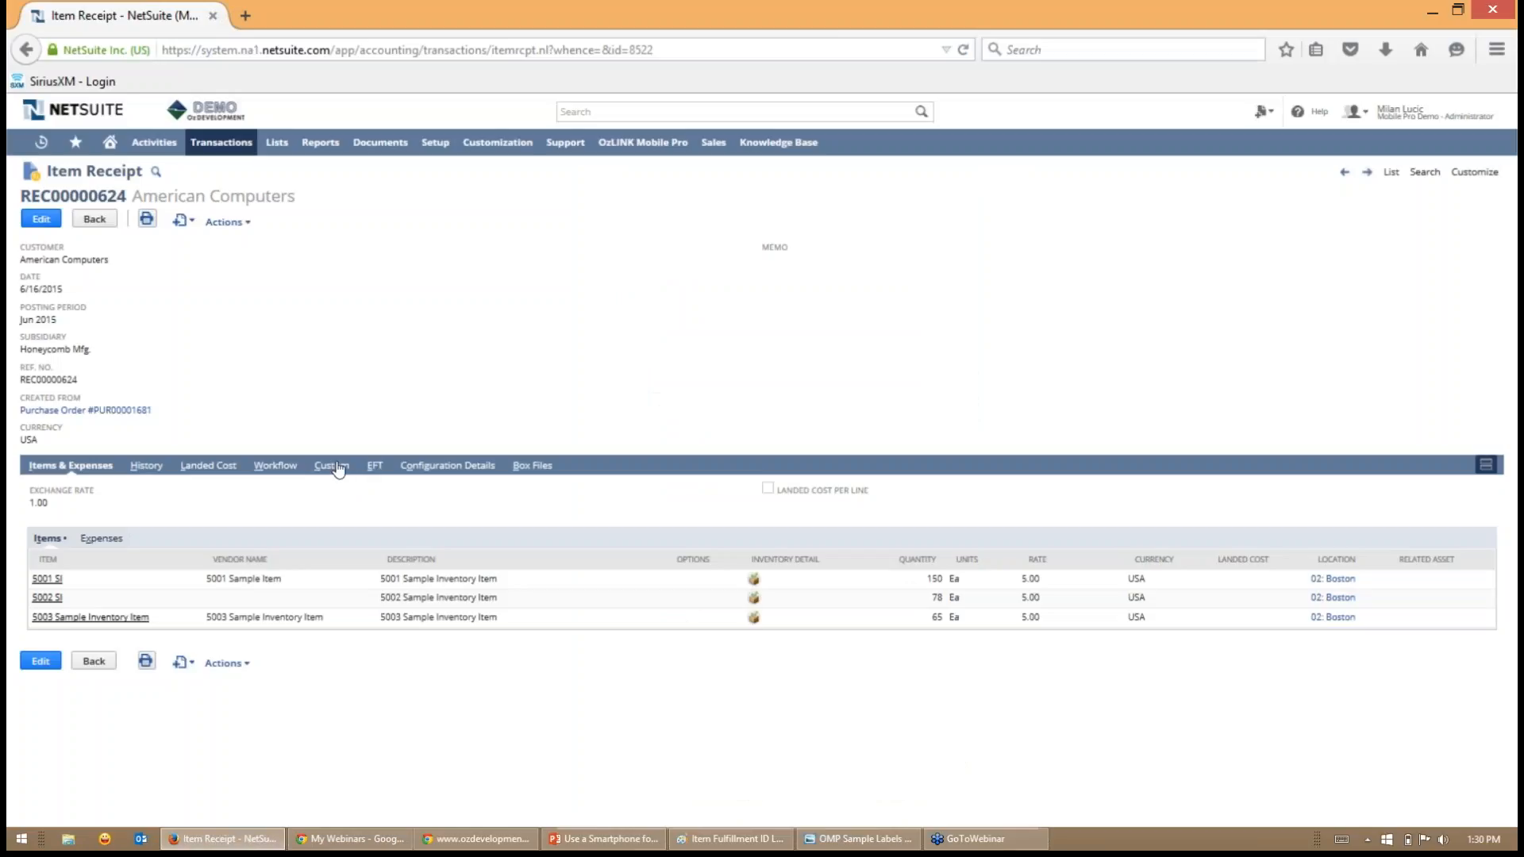
click(642, 152)
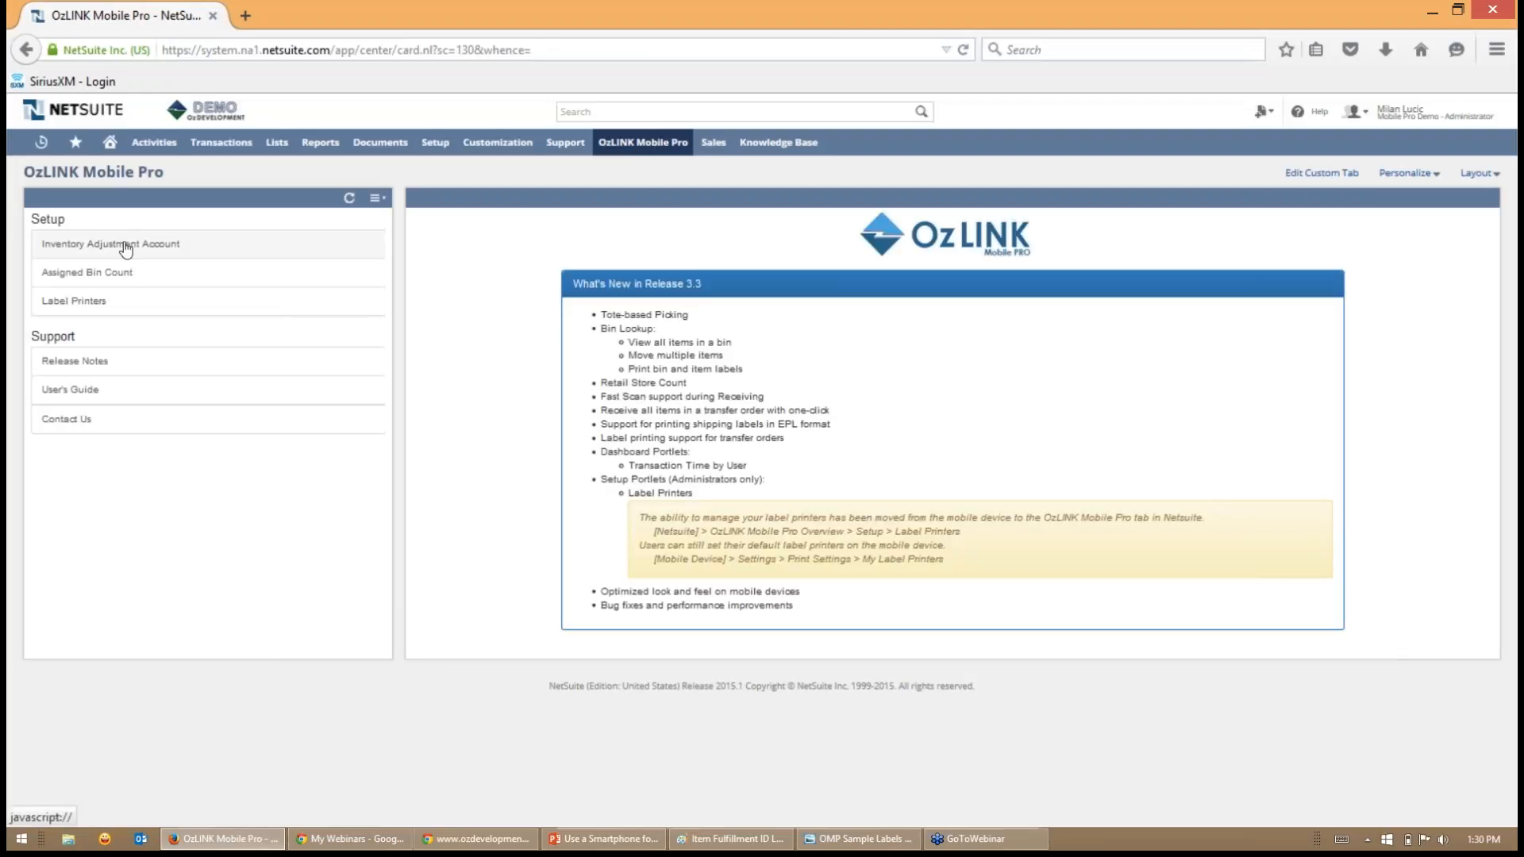
click(117, 282)
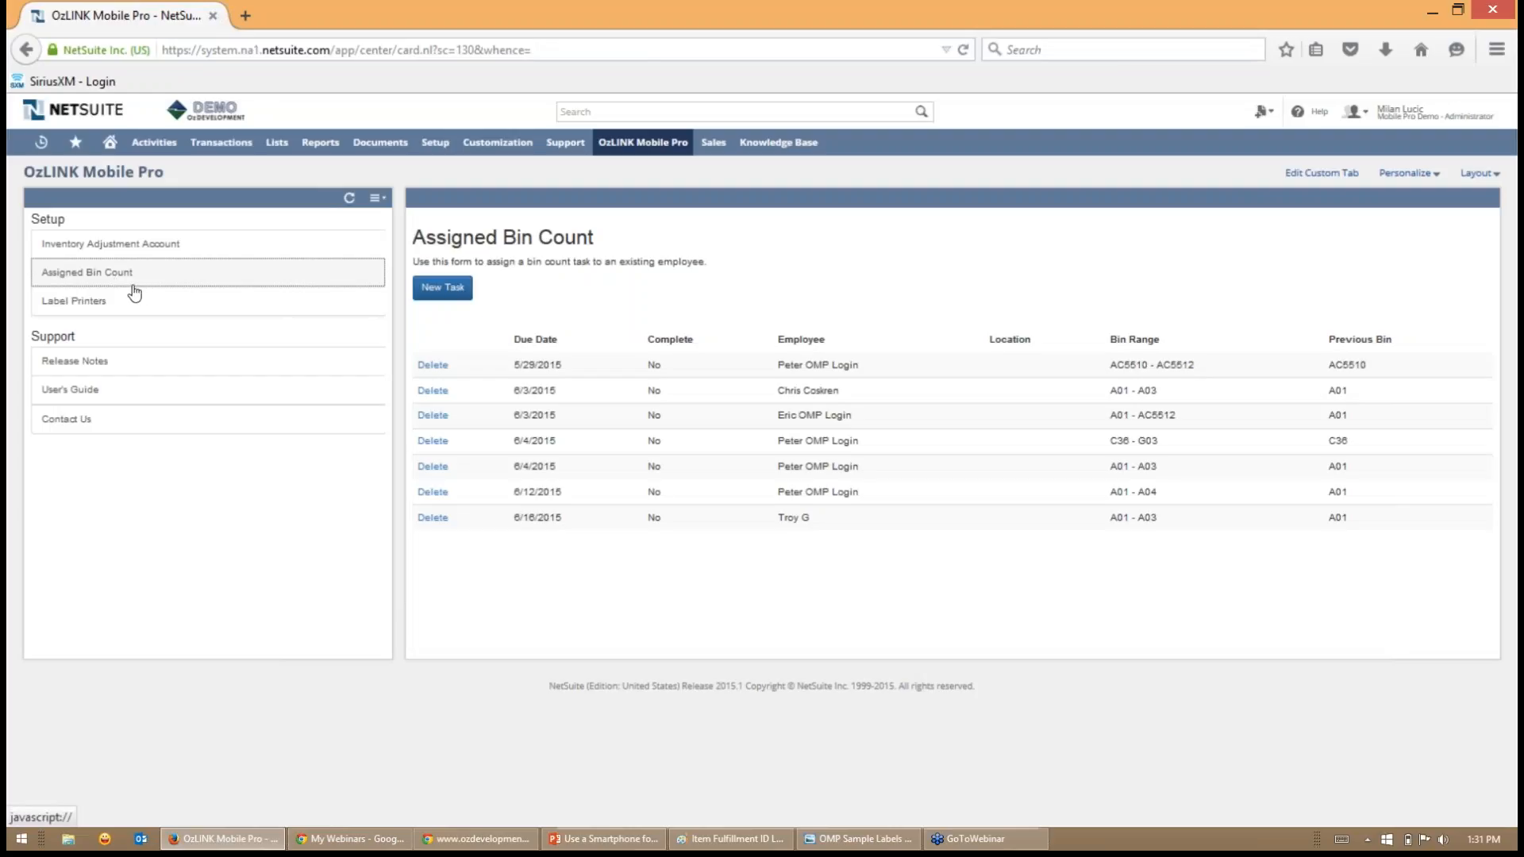
- Start a new assigned bin count task for location 02: Boston and choose the employee it is assigned to
click(439, 287)
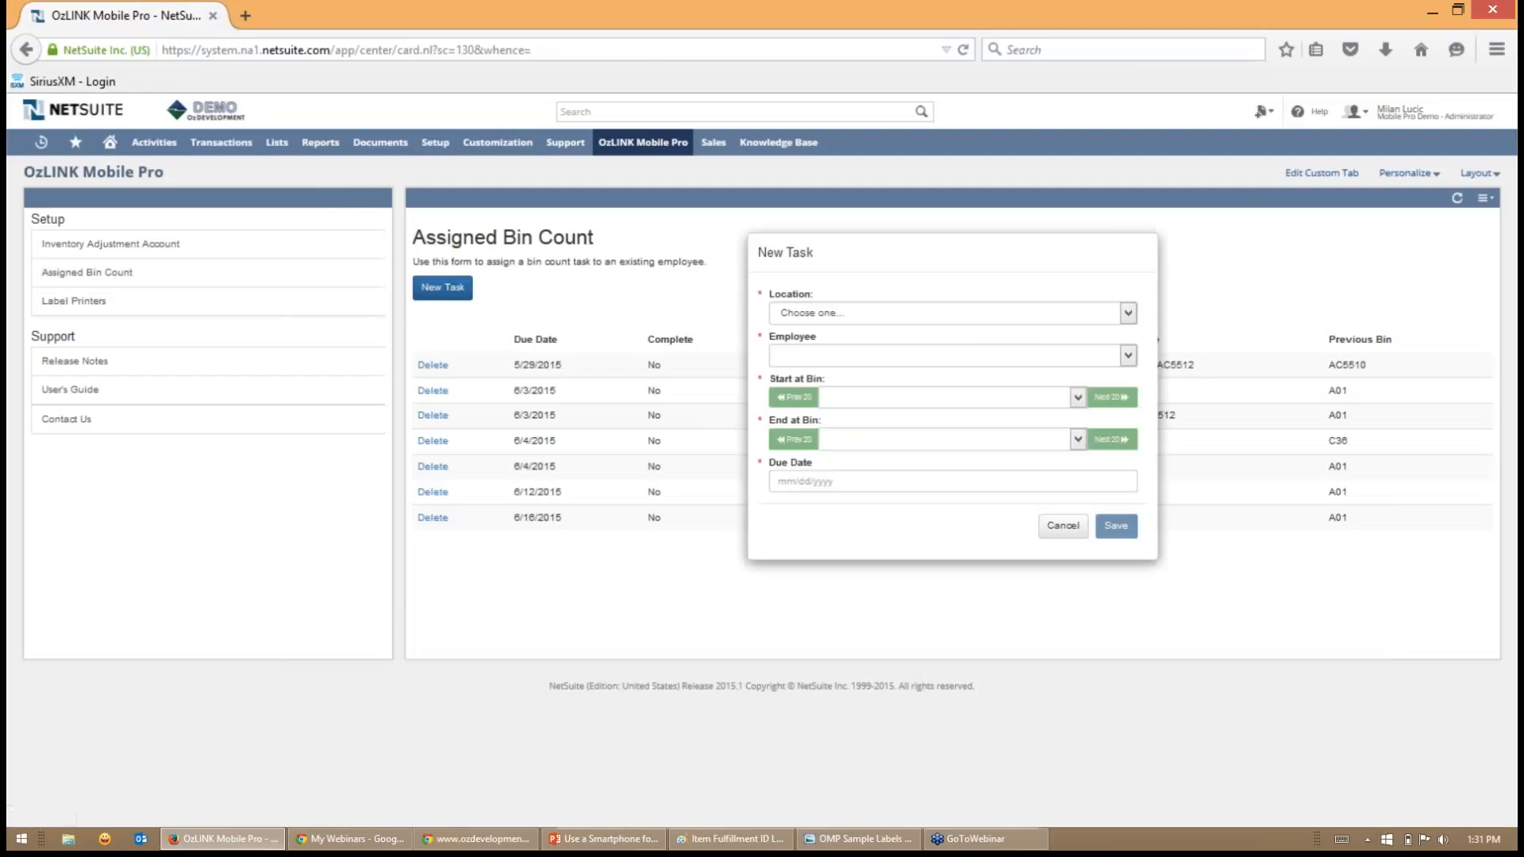
click(1127, 316)
click(817, 389)
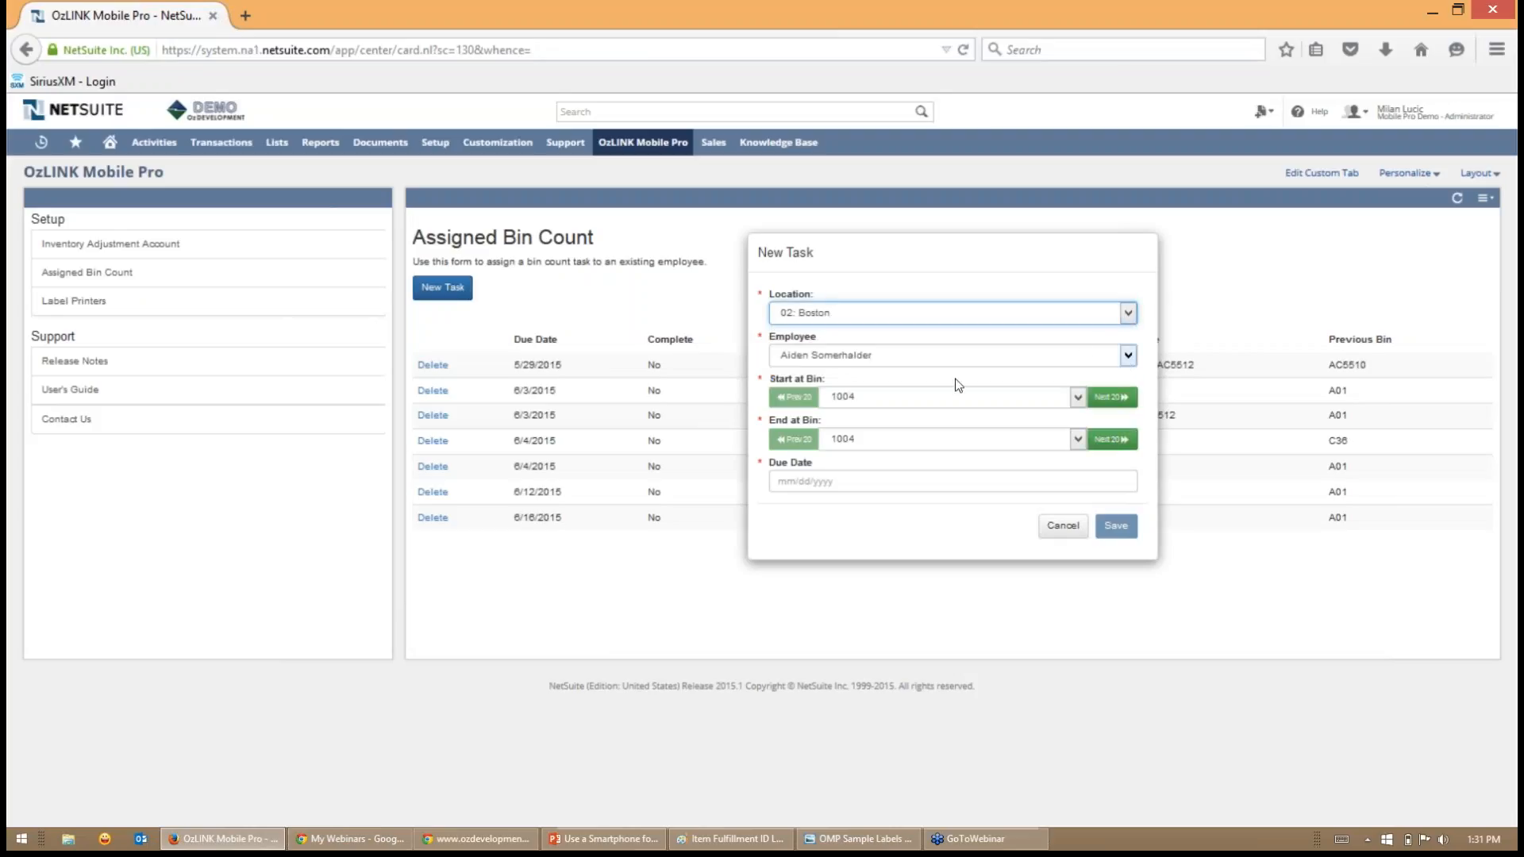
click(1128, 355)
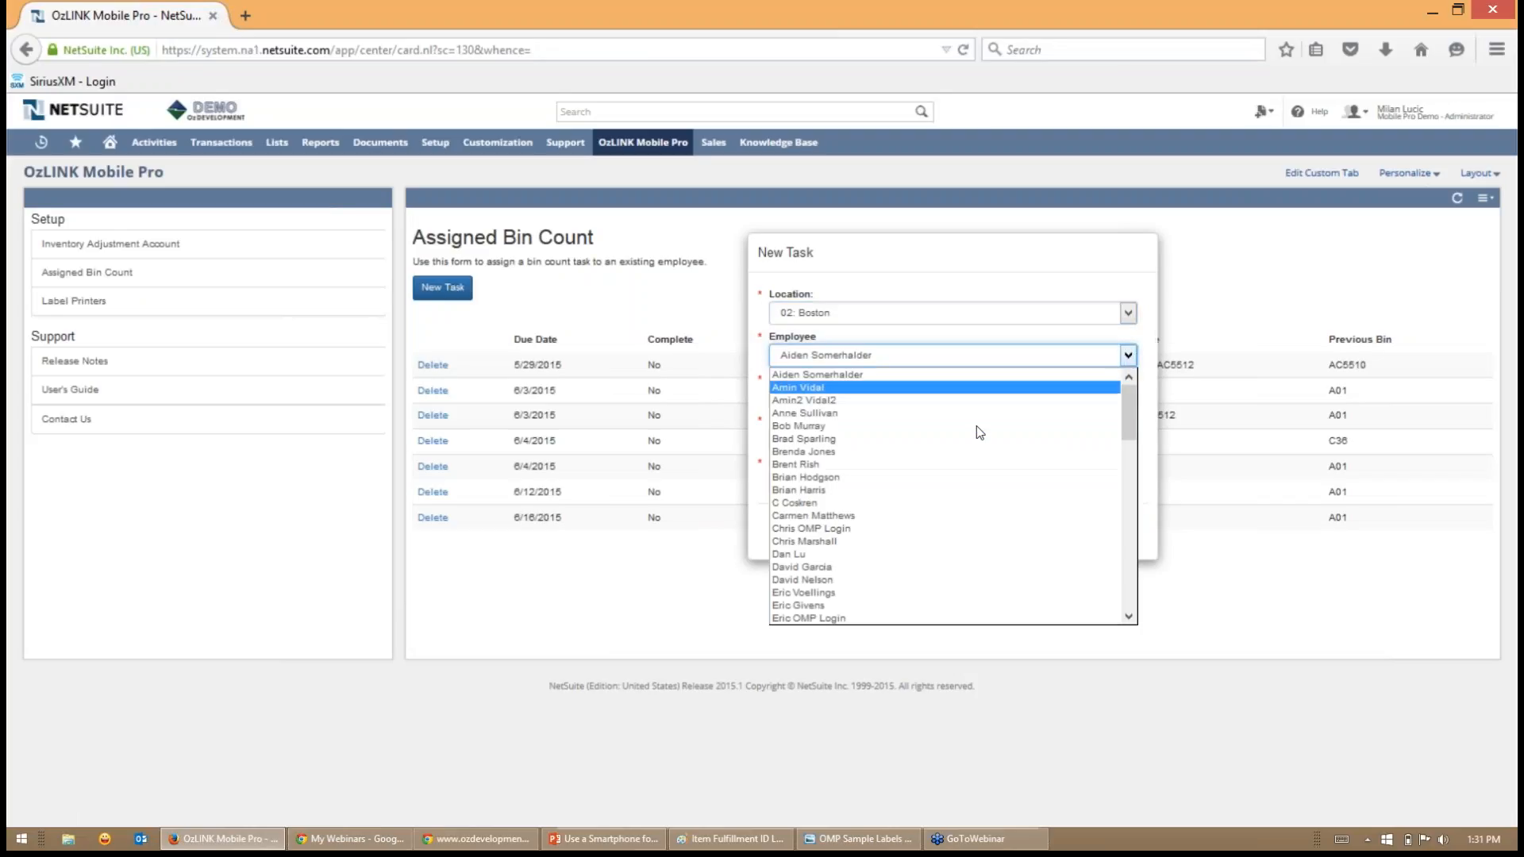
scroll(866, 460, down, 4)
scroll(858, 472, down, 5)
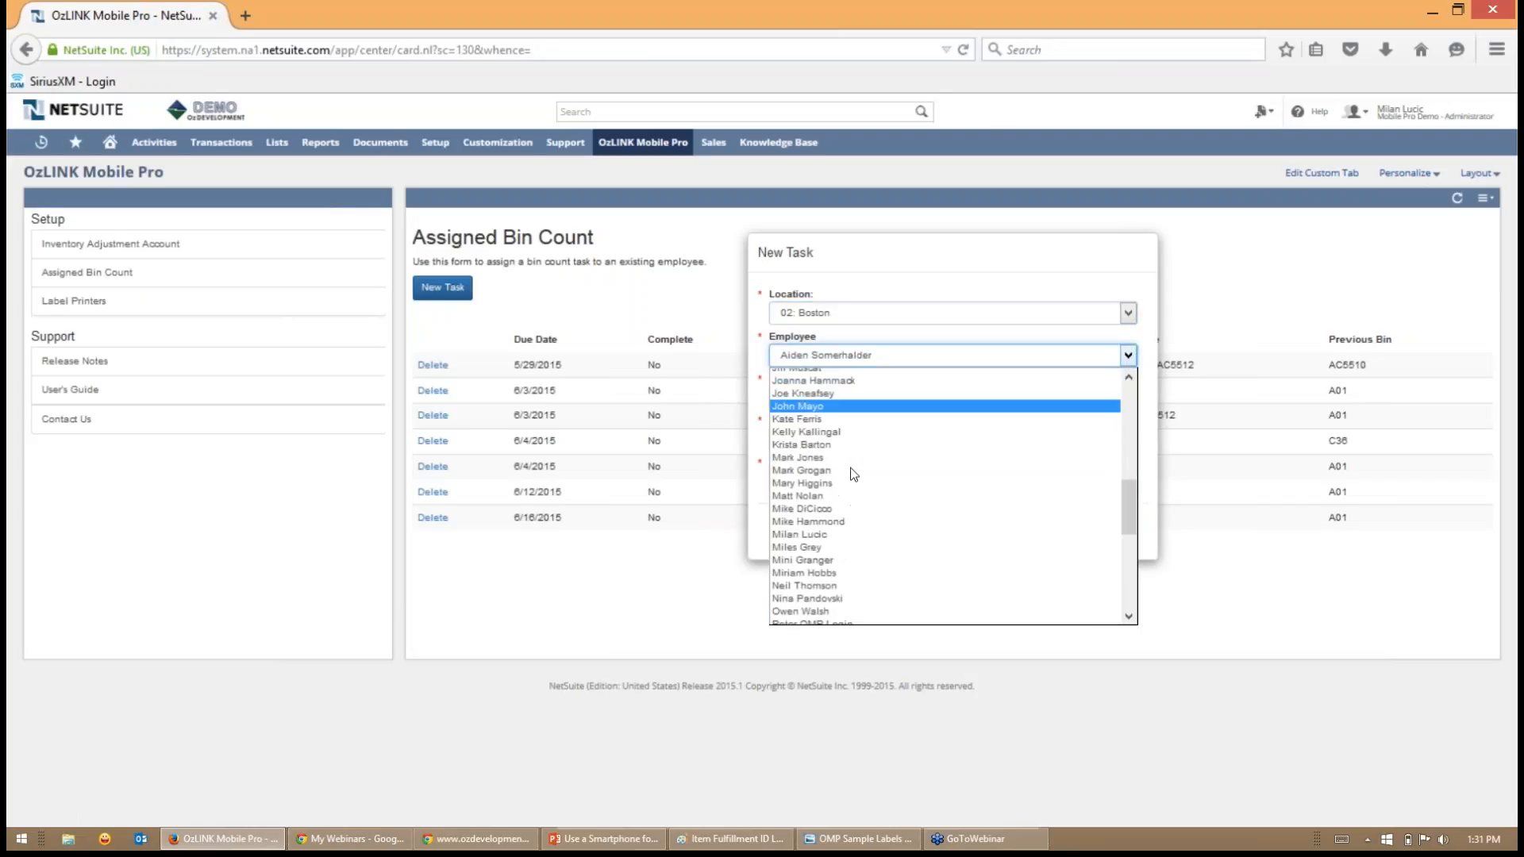
click(818, 547)
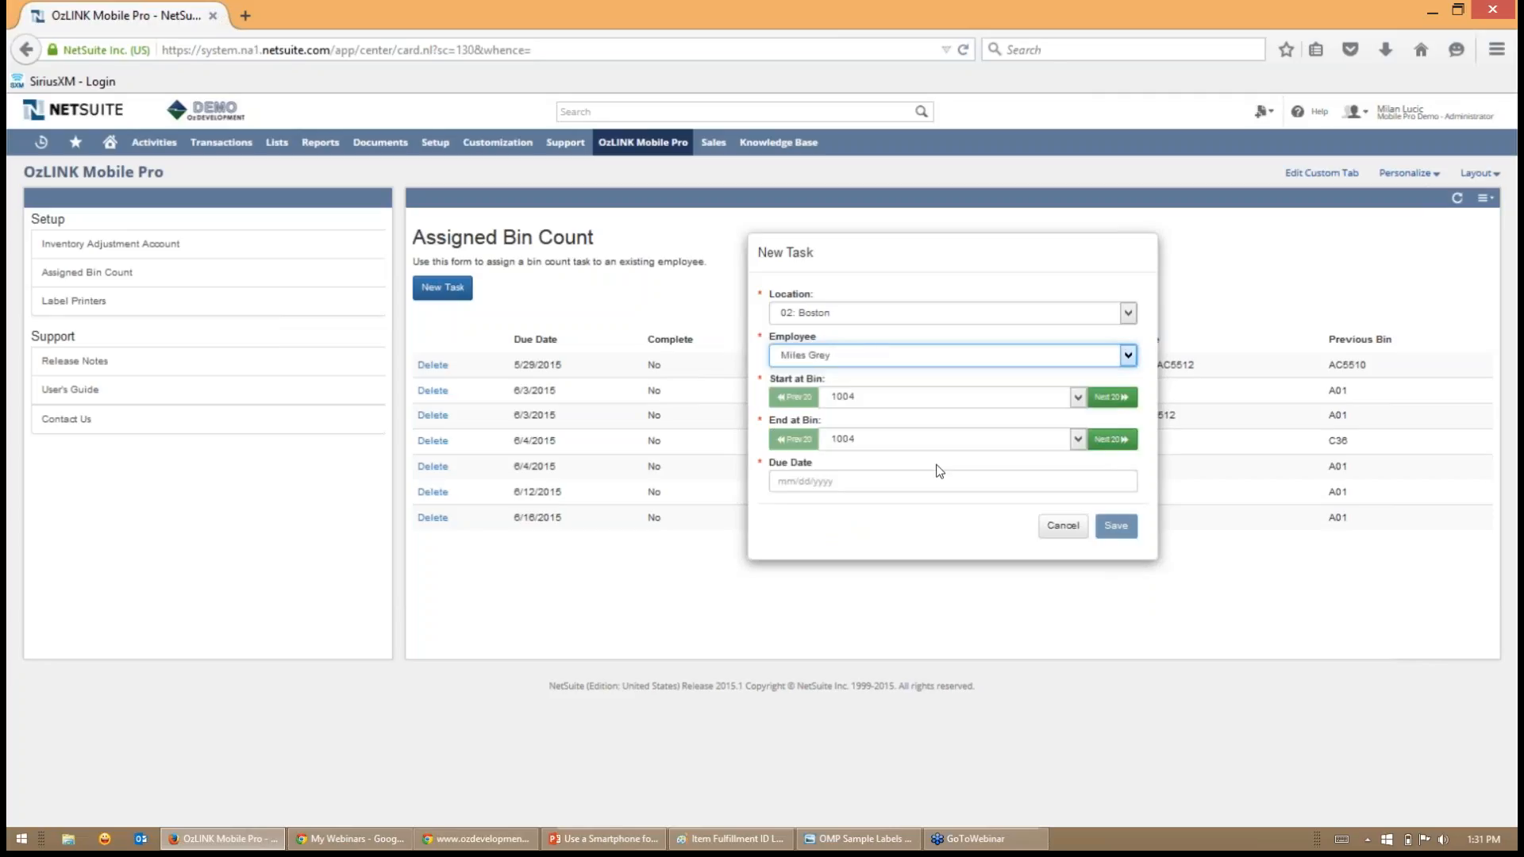
- Set the task's bin range from A01 to A05 with due date 06/17/2015 and save it
click(1079, 400)
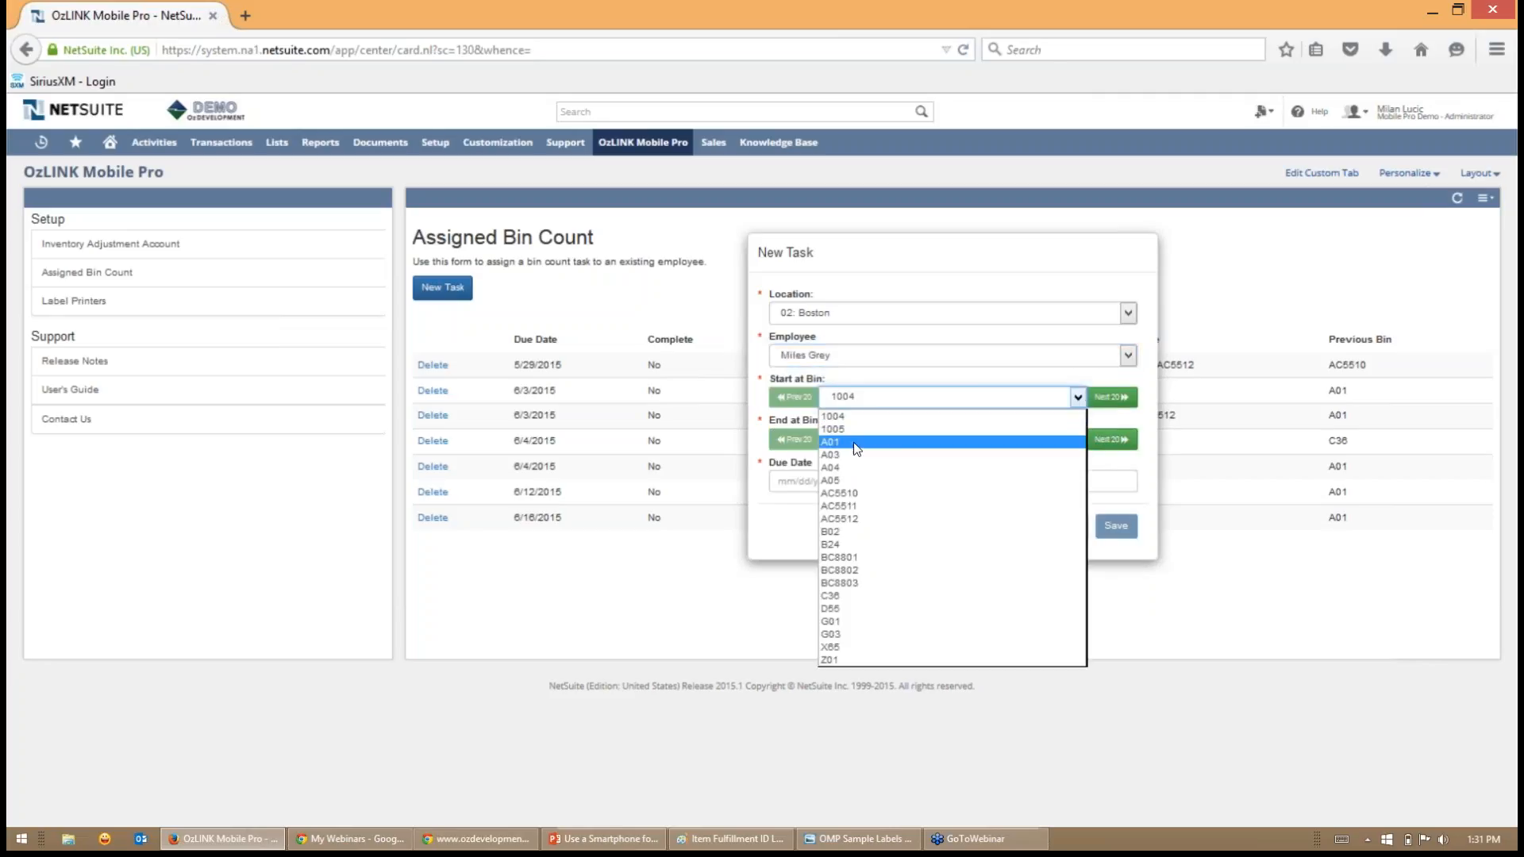
click(854, 441)
click(1078, 439)
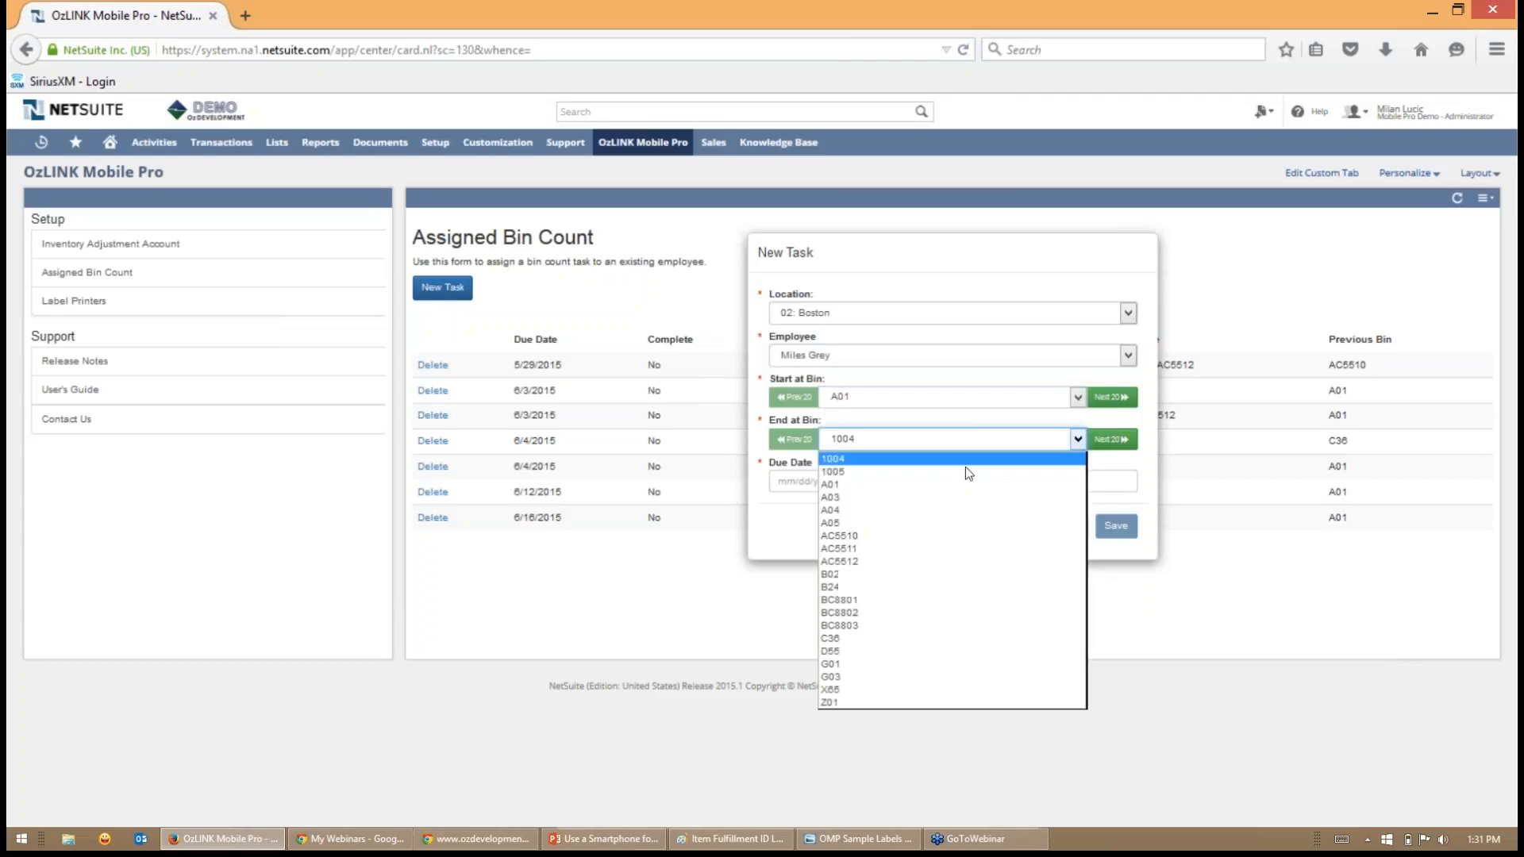
click(899, 519)
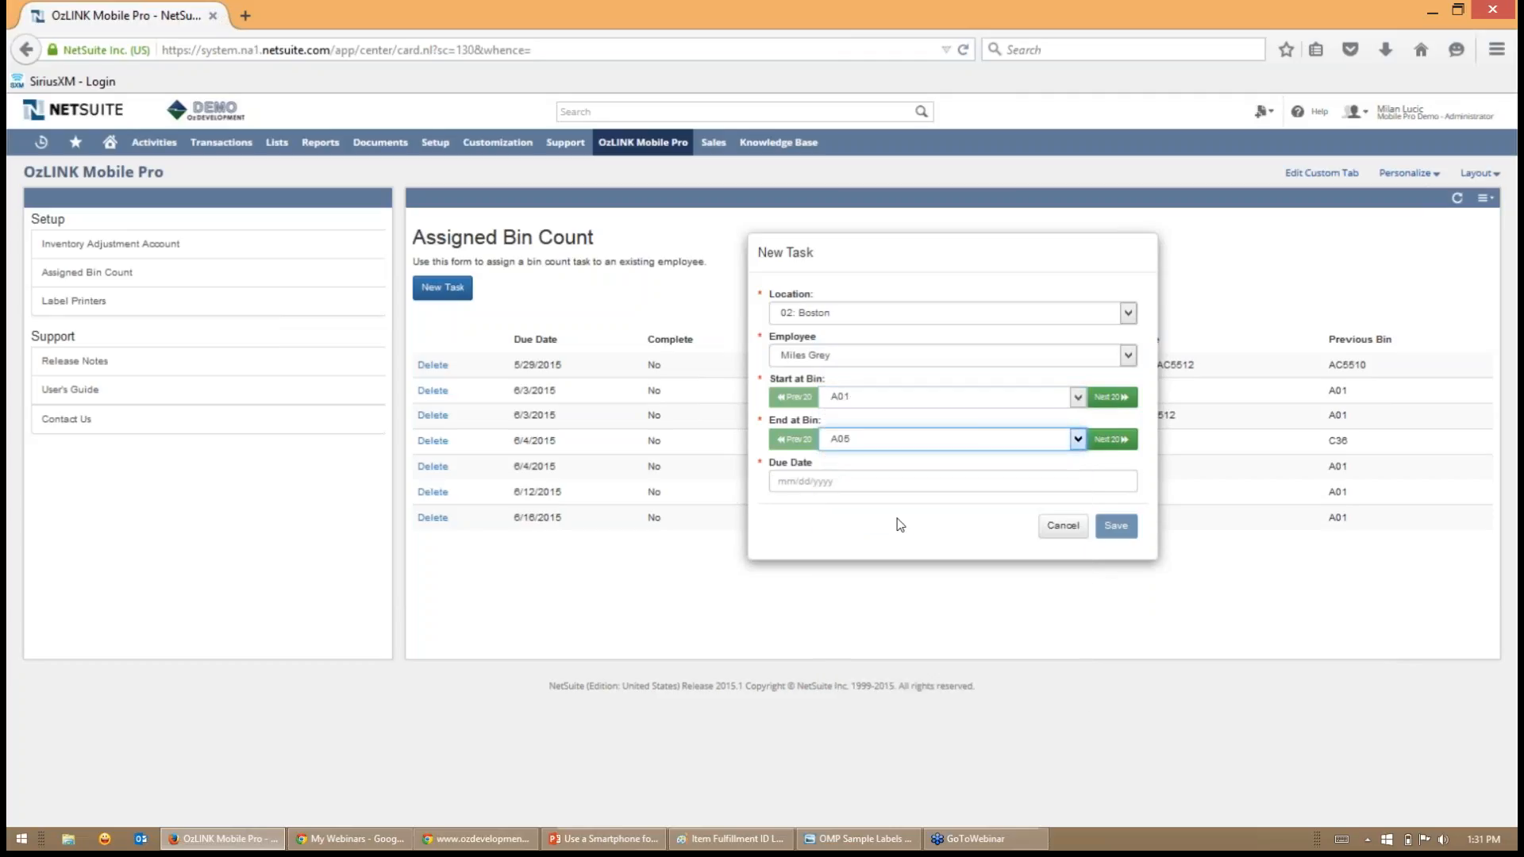
click(1046, 478)
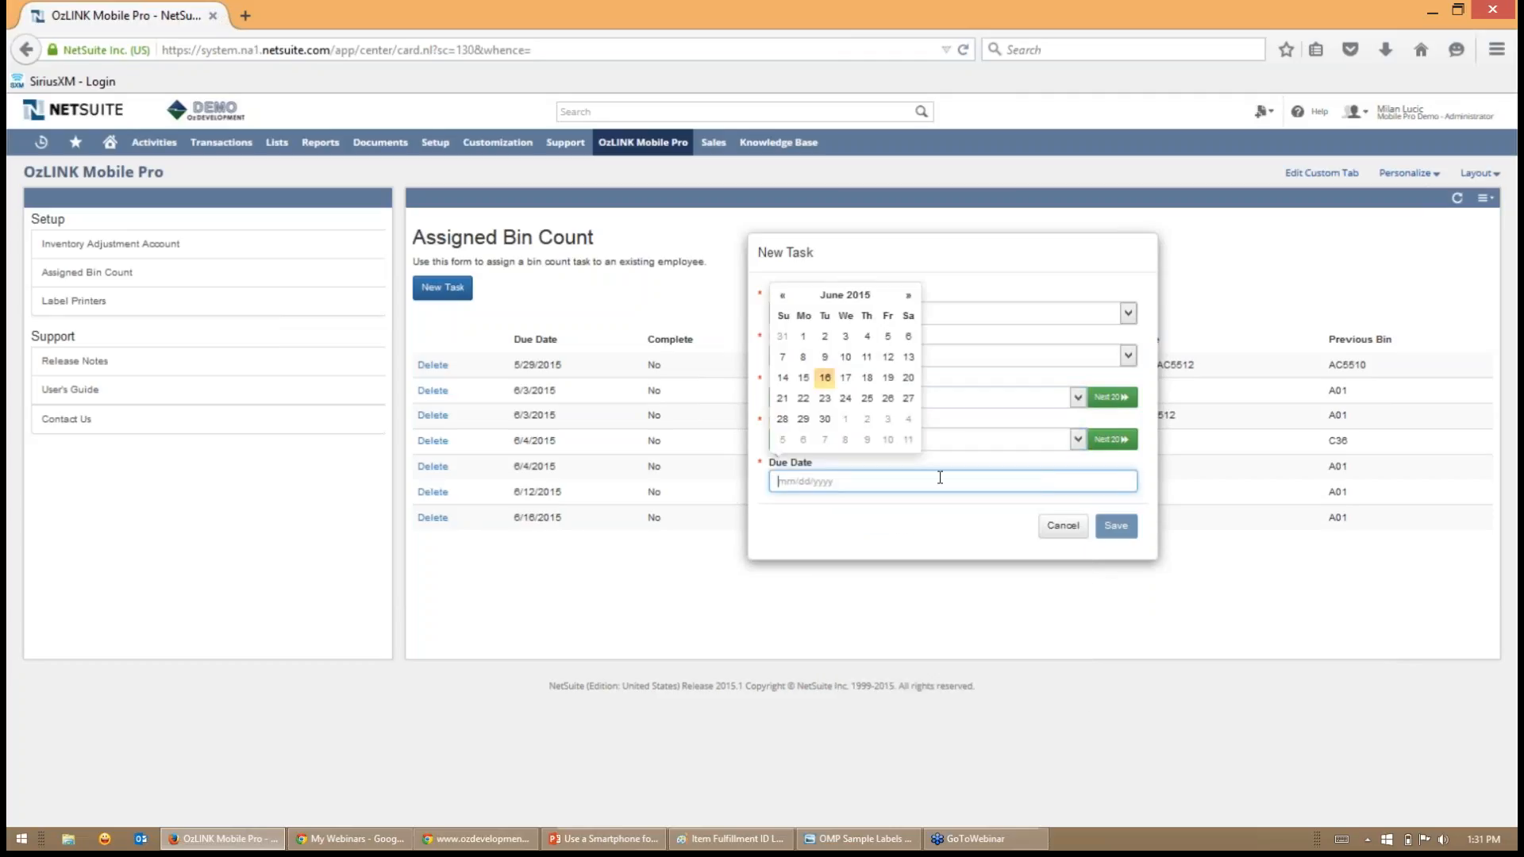
click(846, 378)
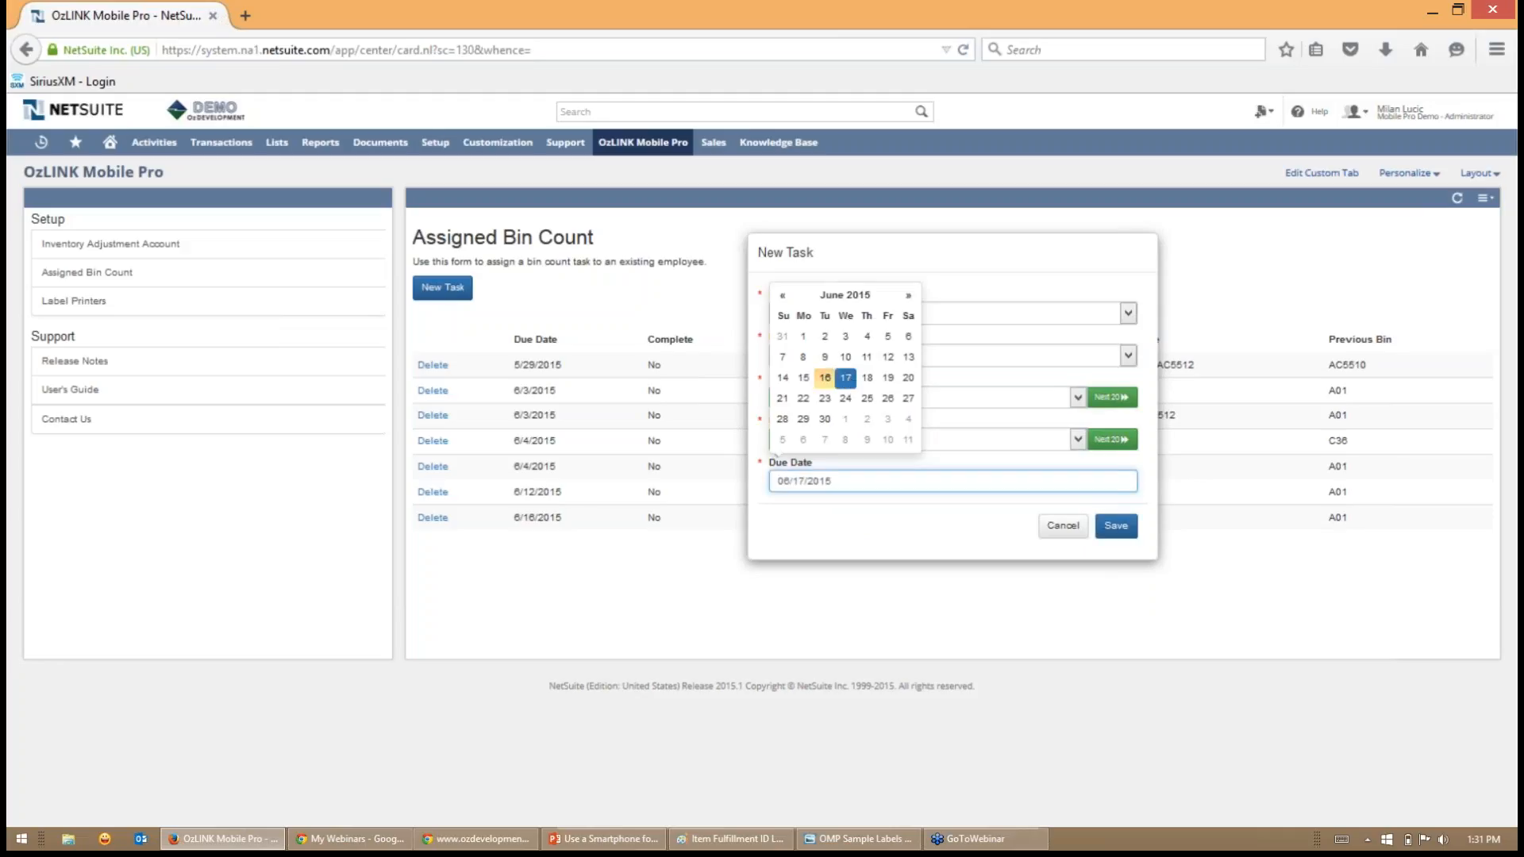
click(1116, 526)
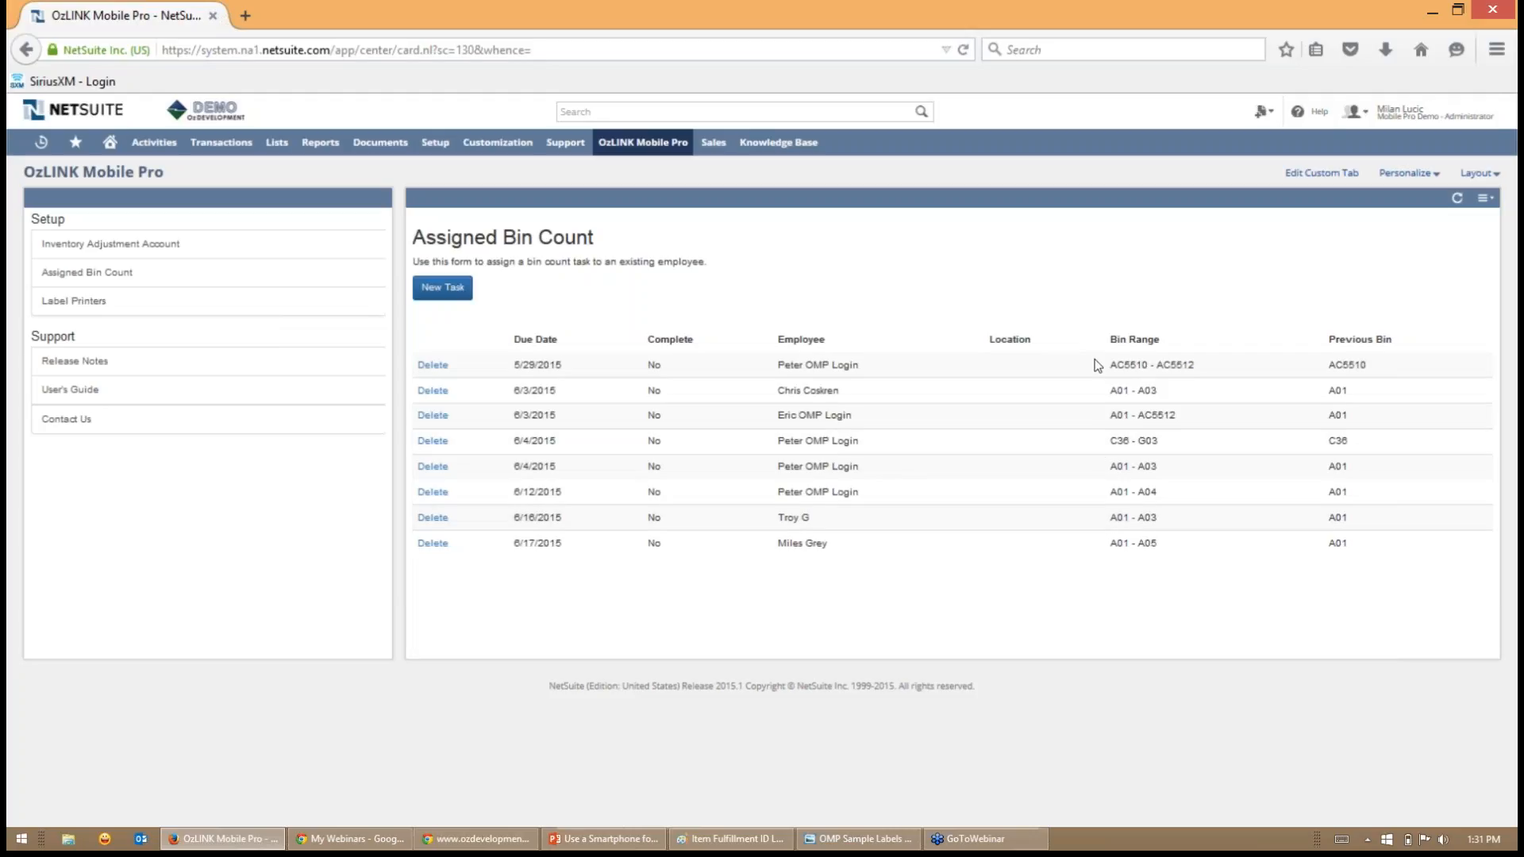
- Switch to the OzLINK Mobile Pro device window, view the assigned bin count tasks, and return to the main menu
click(1433, 11)
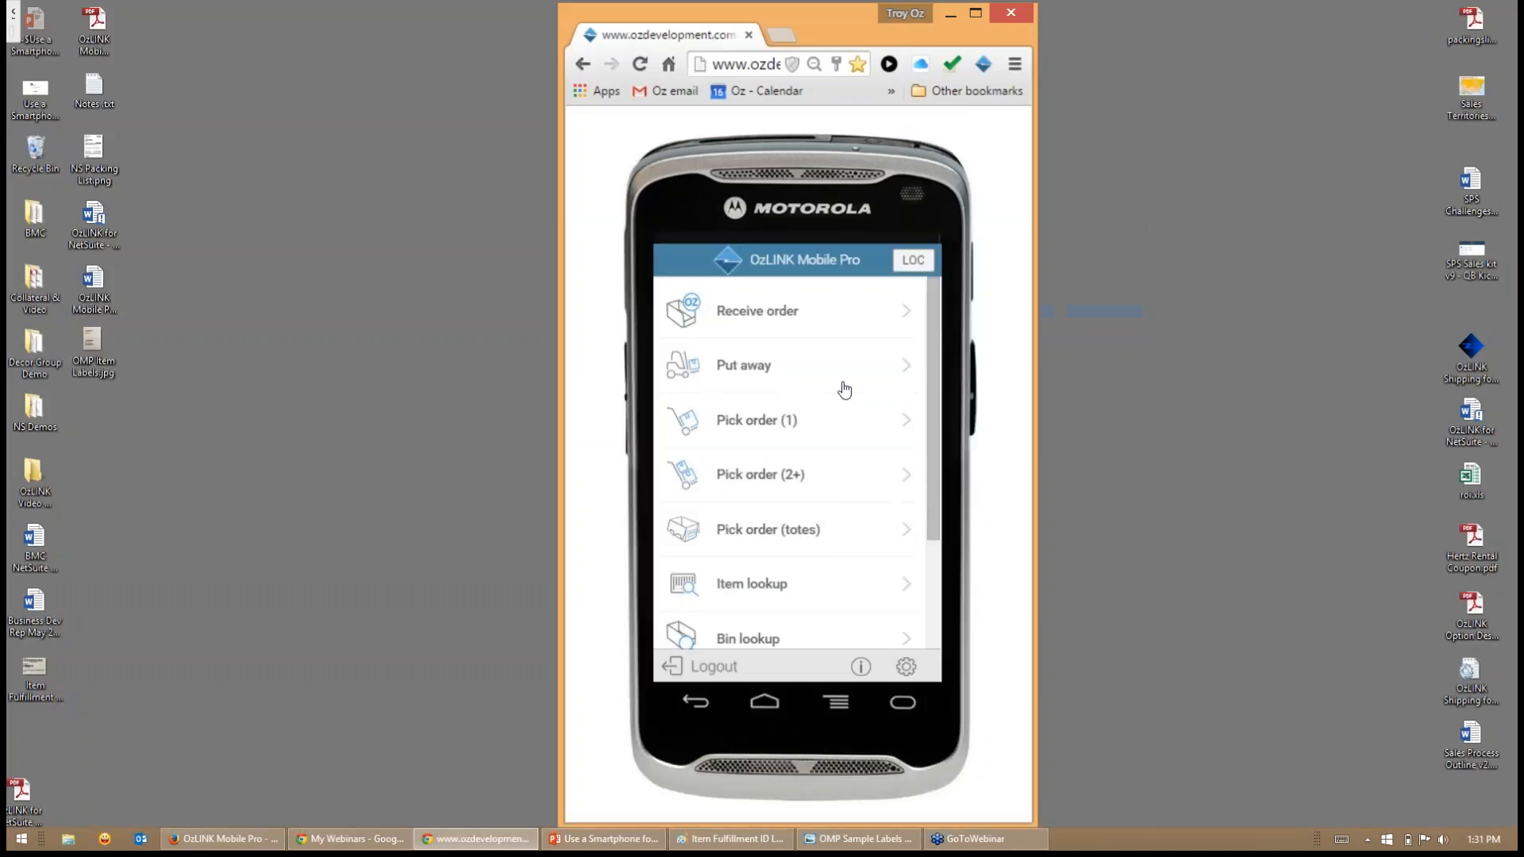
scroll(850, 429, down, 3)
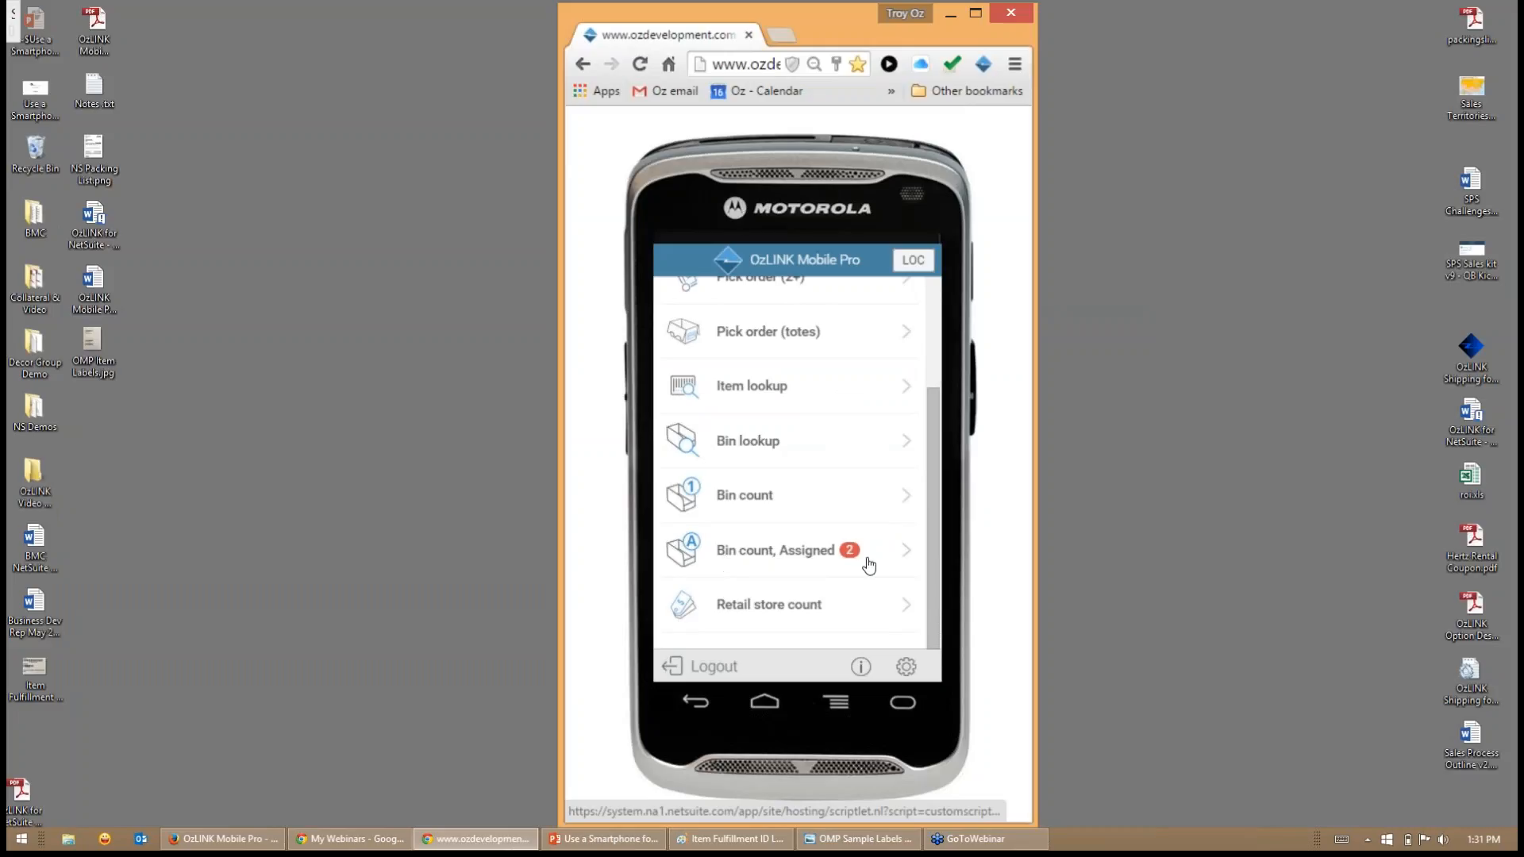
click(843, 565)
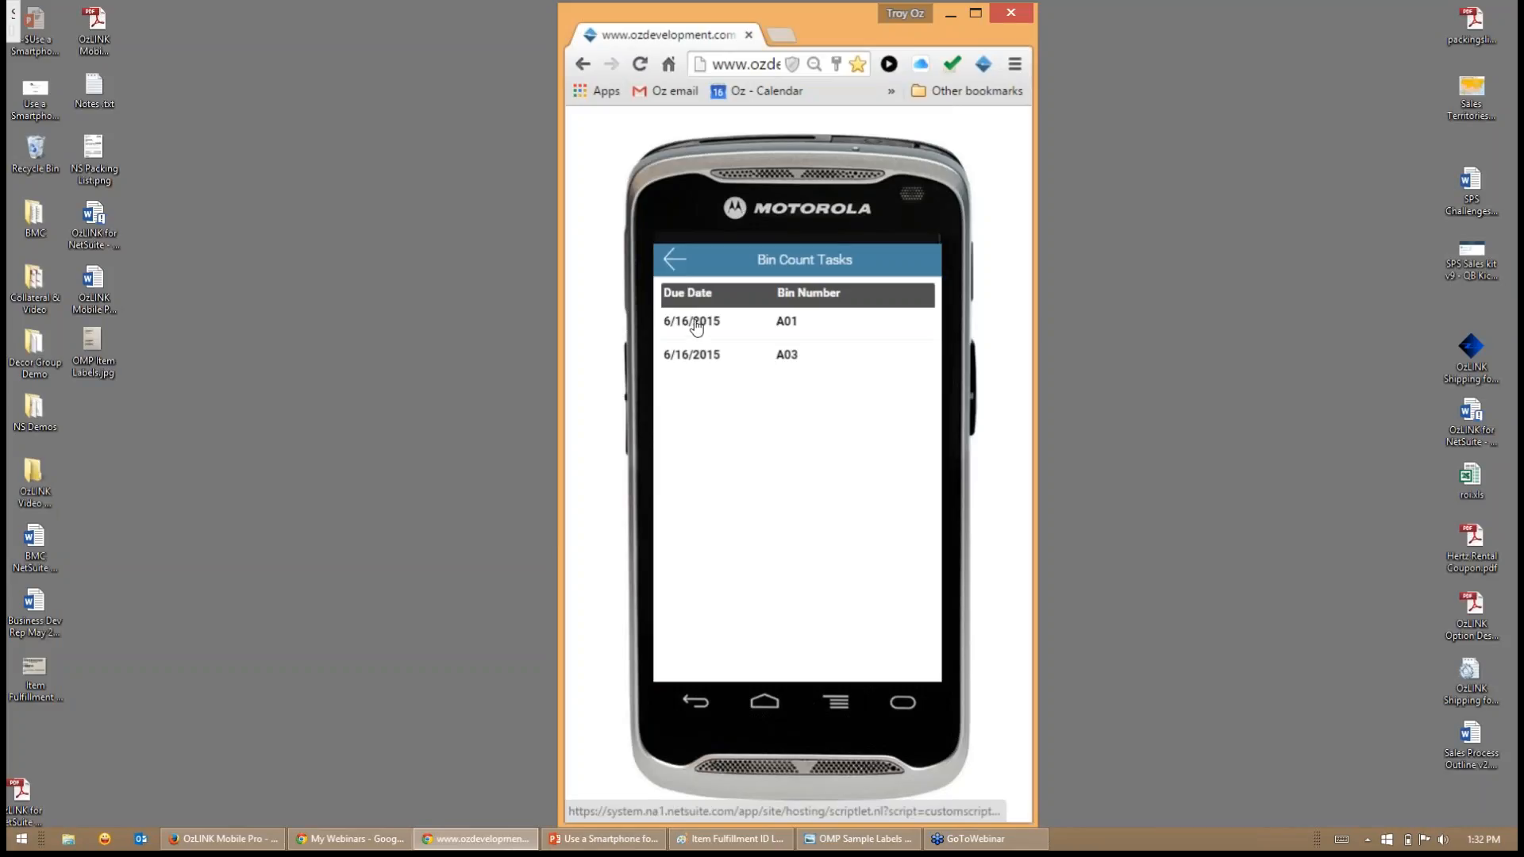
click(674, 262)
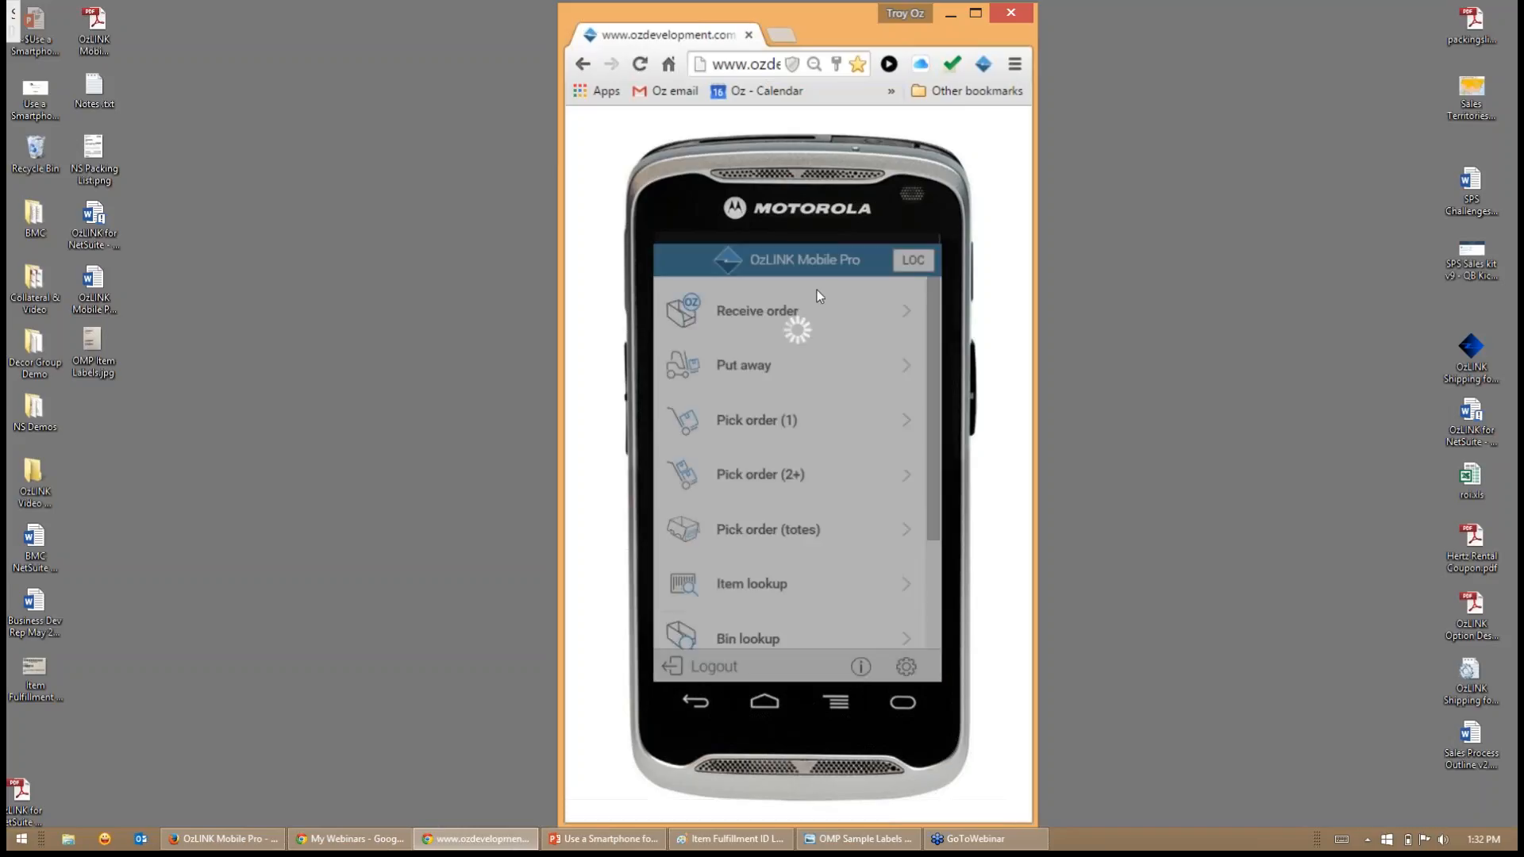
scroll(790, 421, down, 3)
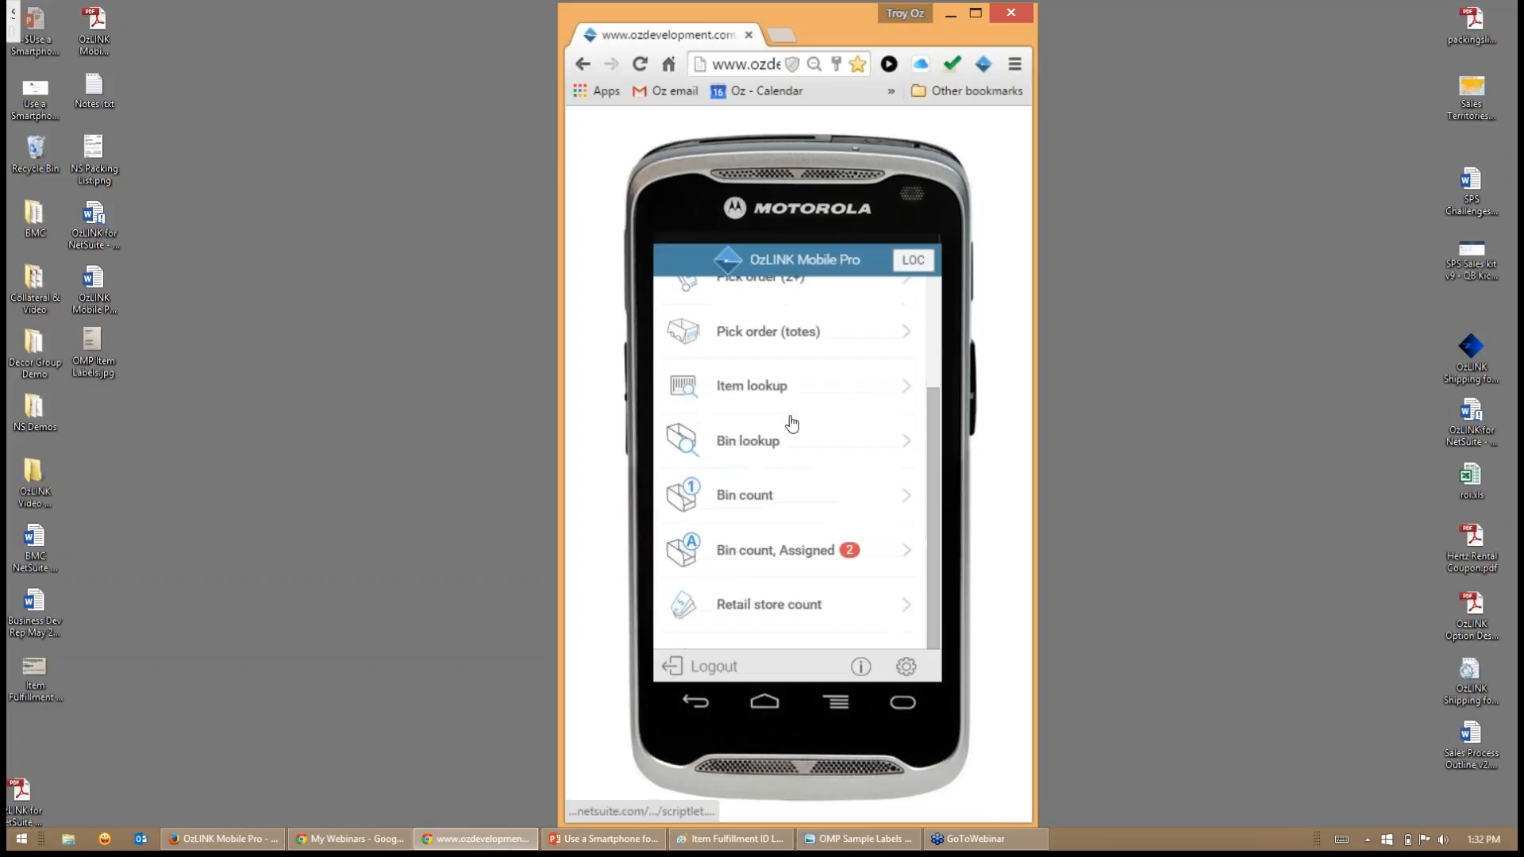
- Open Pick order (1) and review the available sales order filters, keeping the current filter
scroll(772, 431, up, 3)
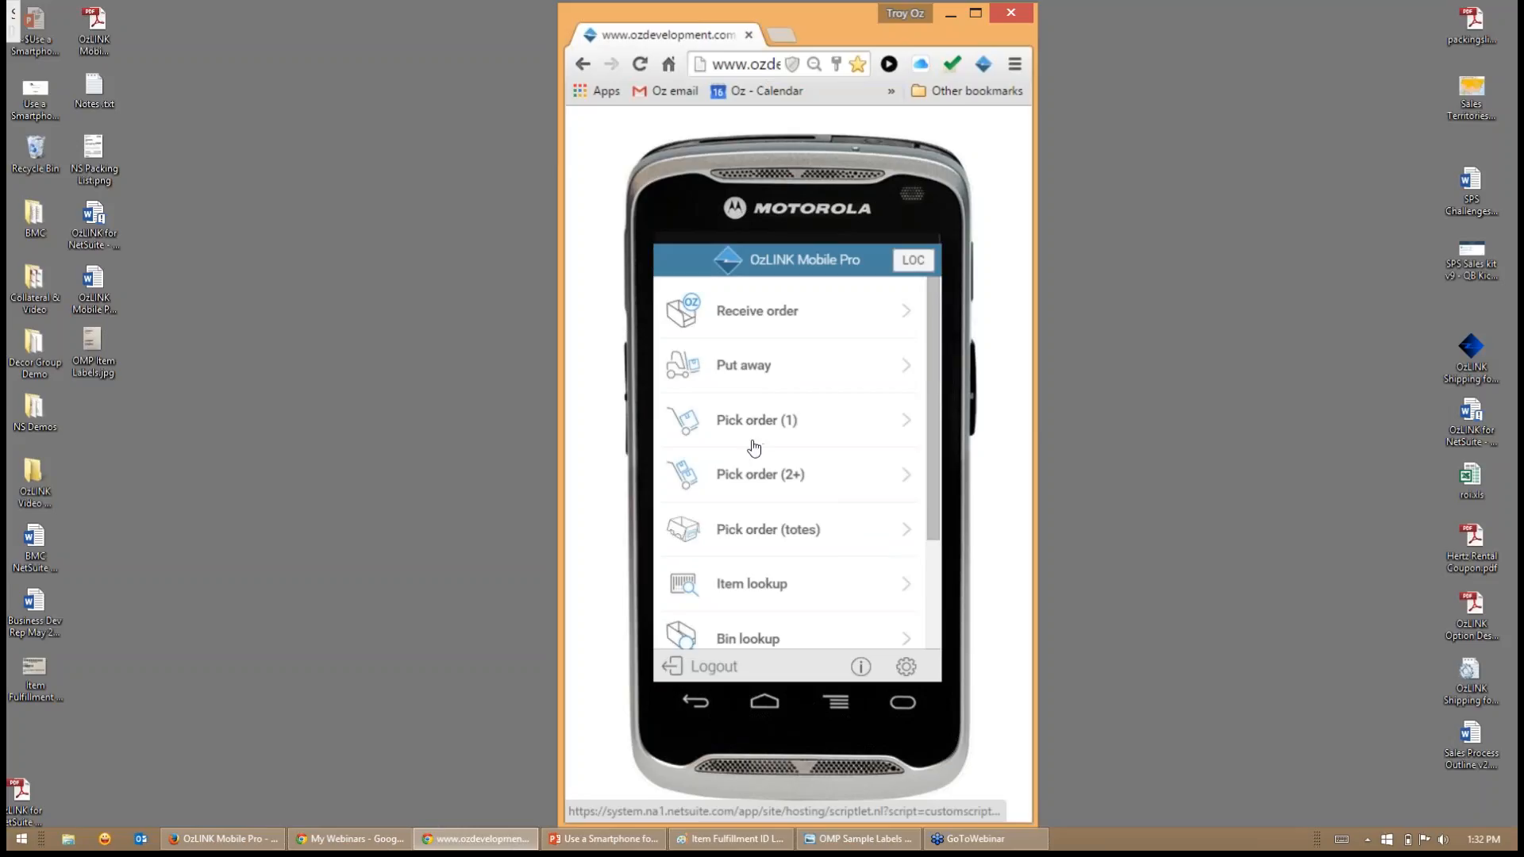
click(756, 425)
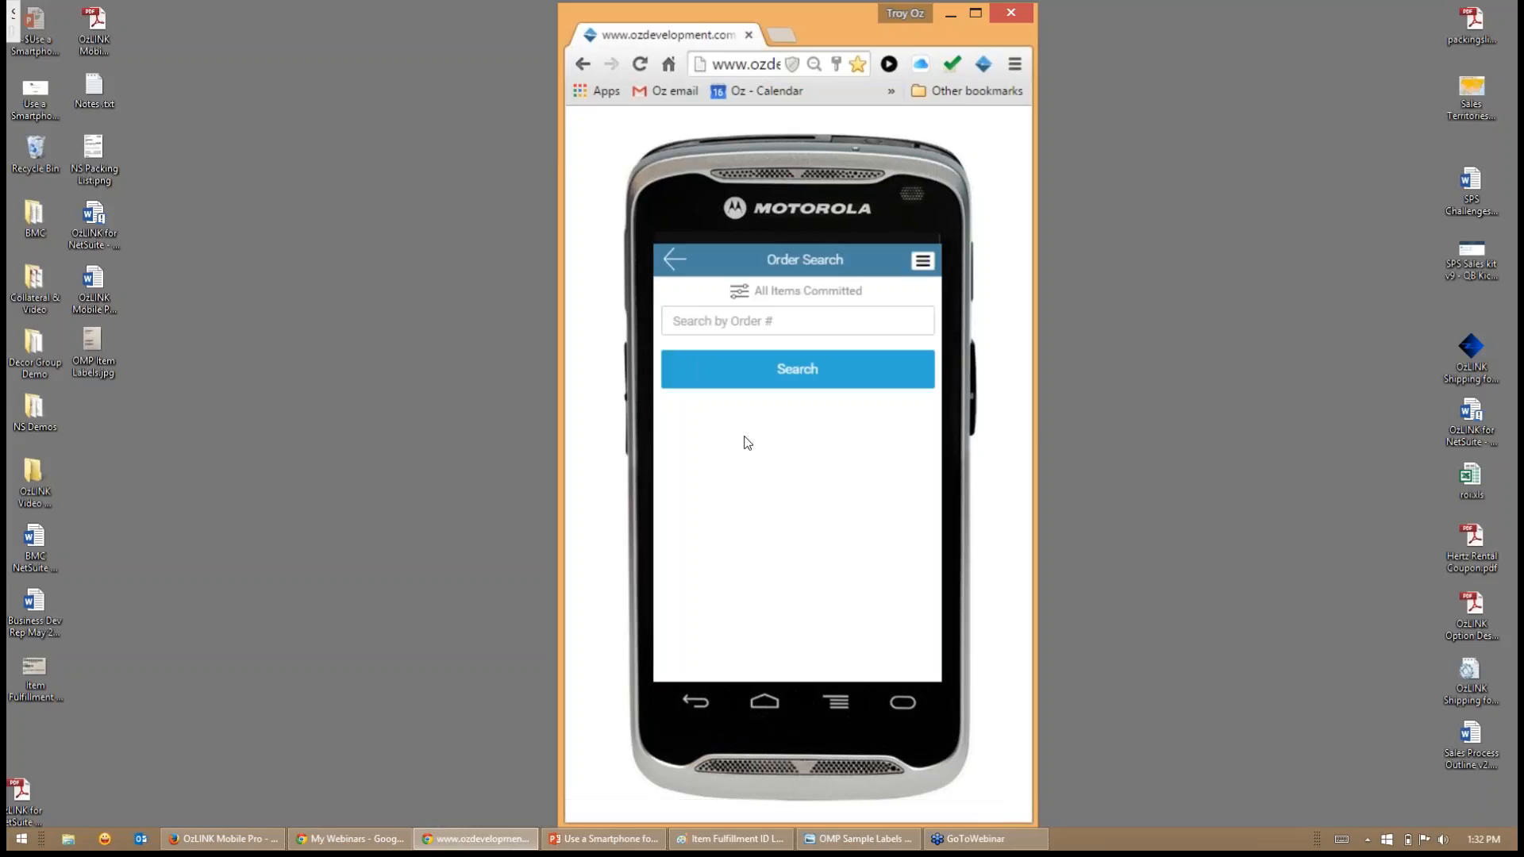
click(923, 260)
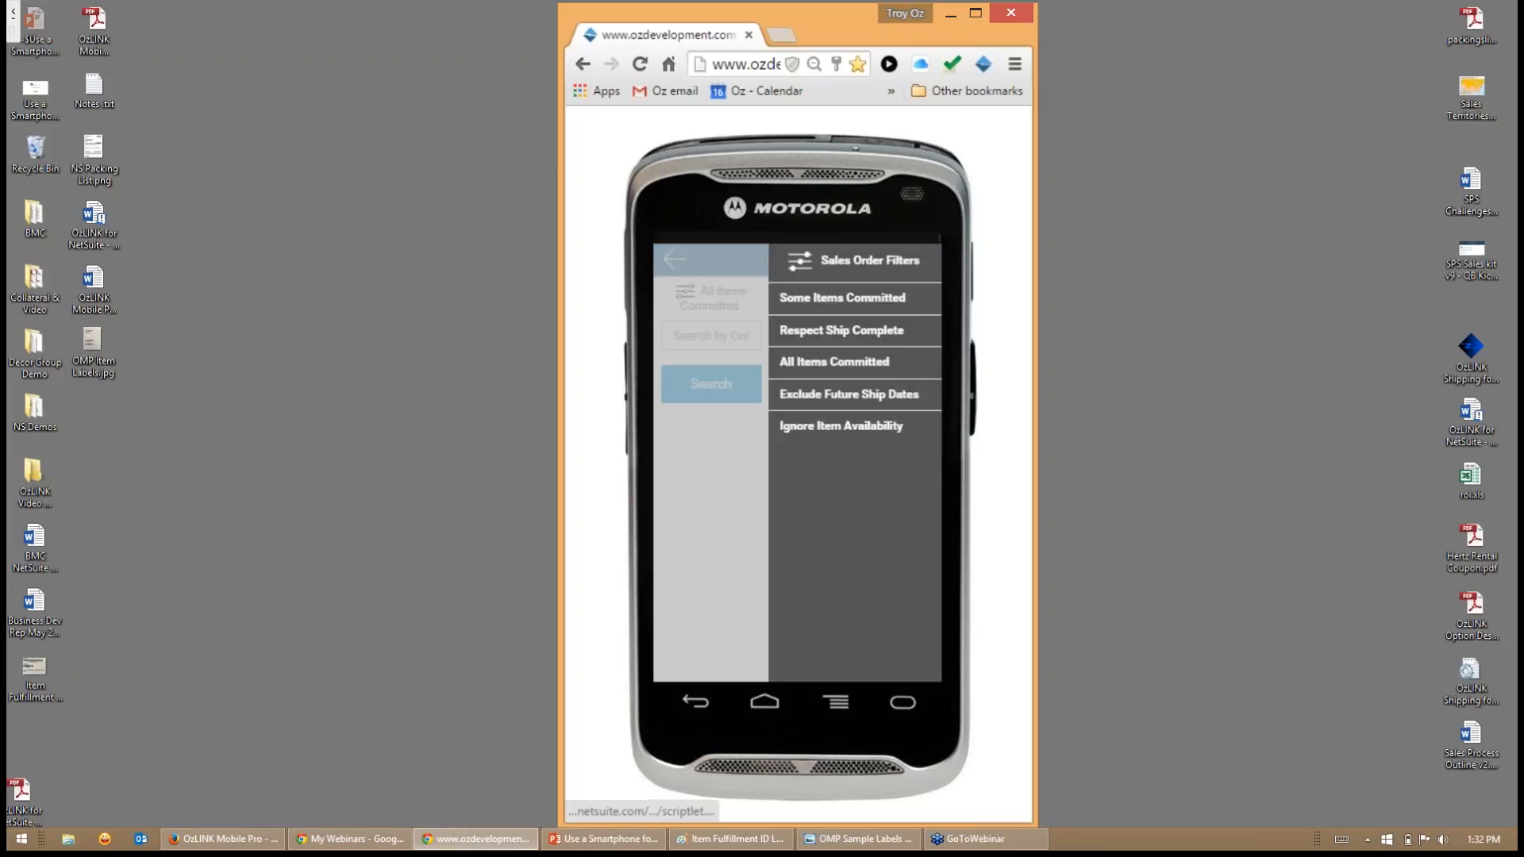
click(1506, 54)
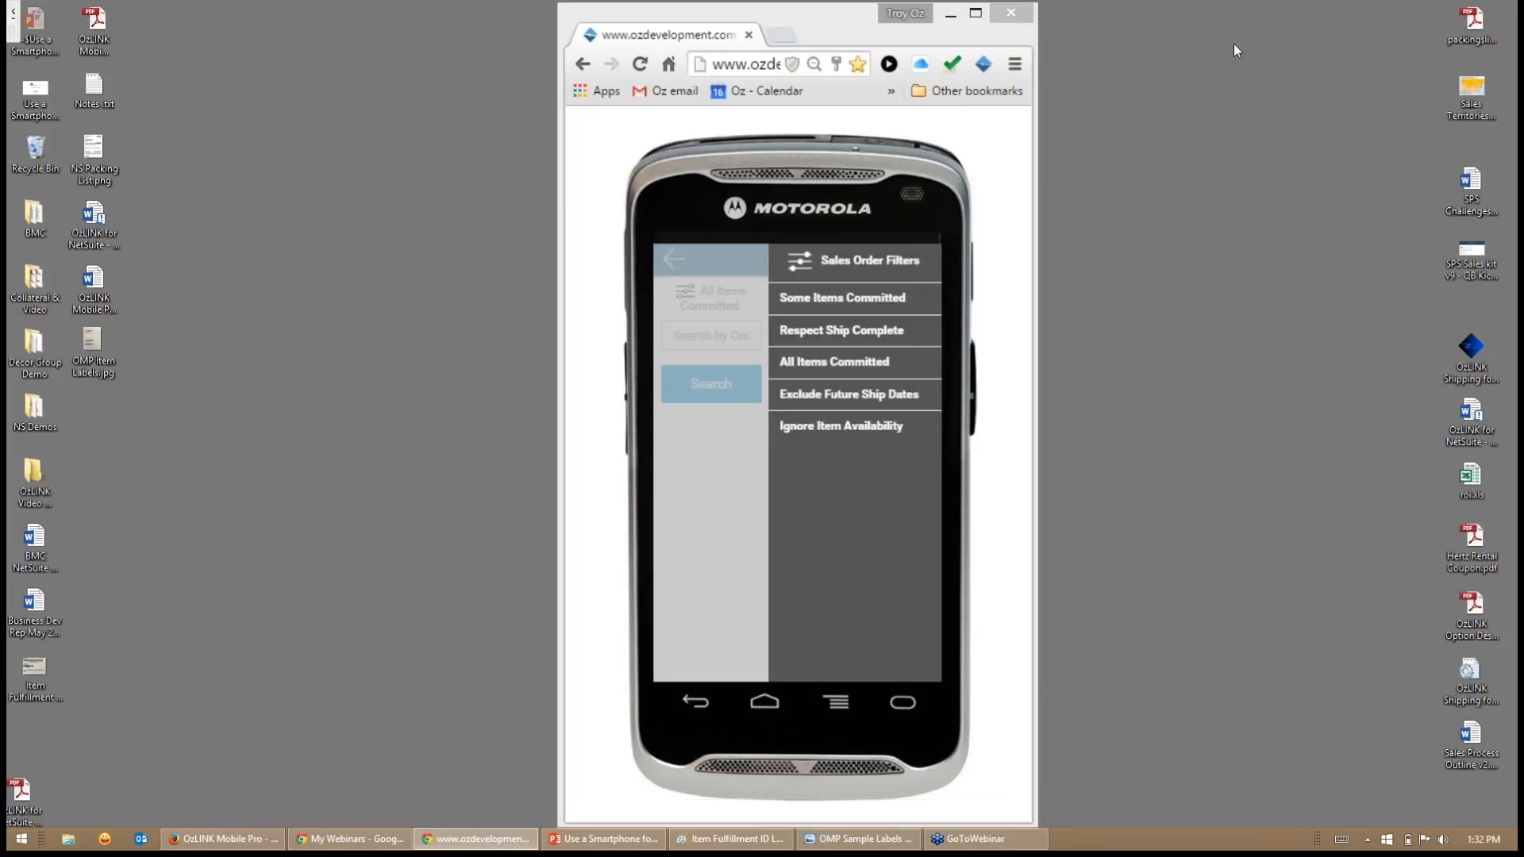
click(849, 318)
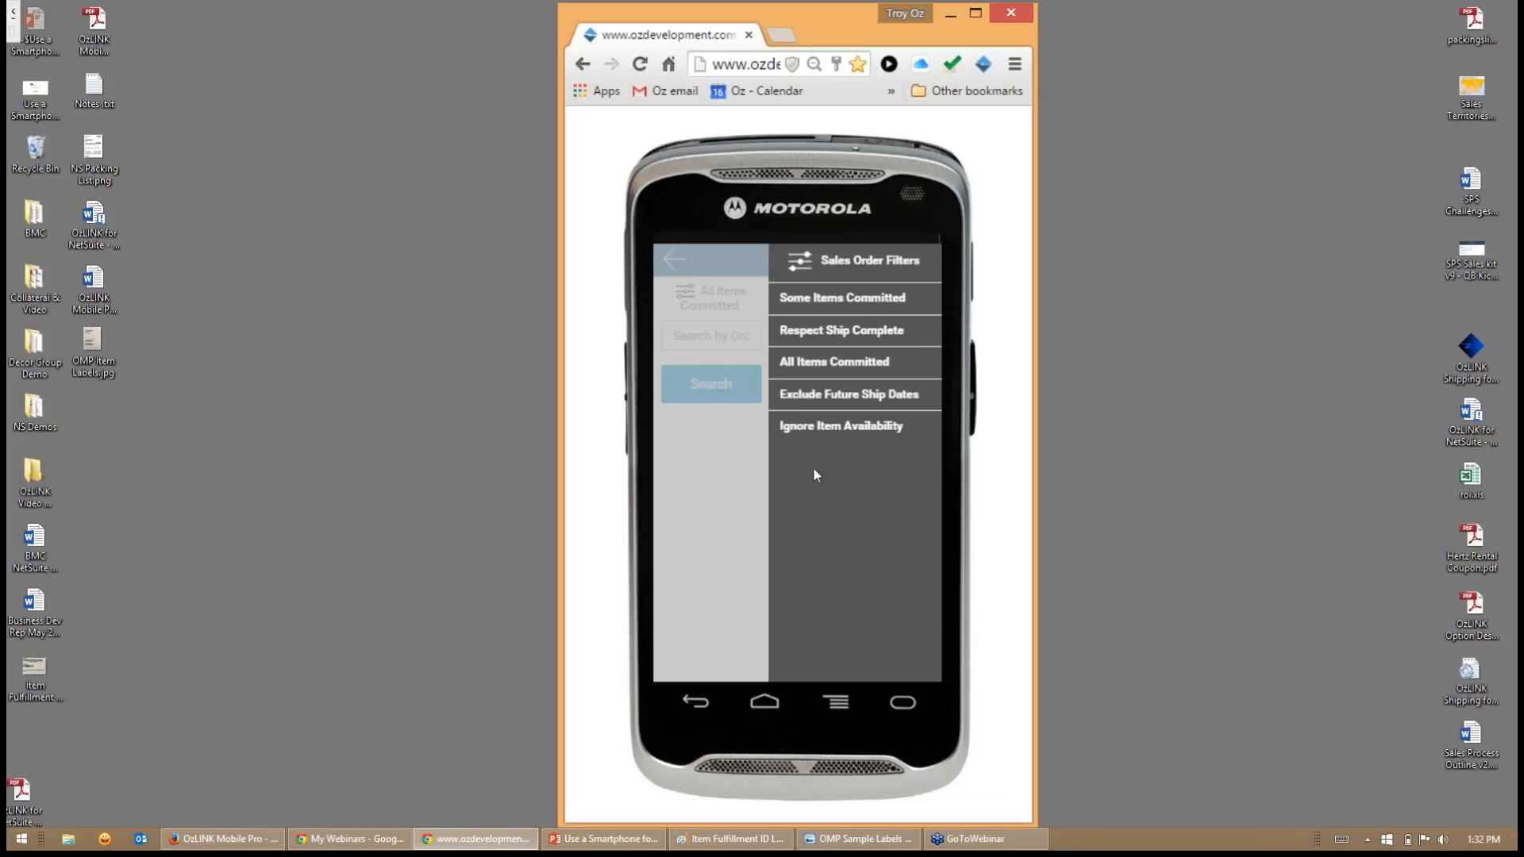
click(731, 484)
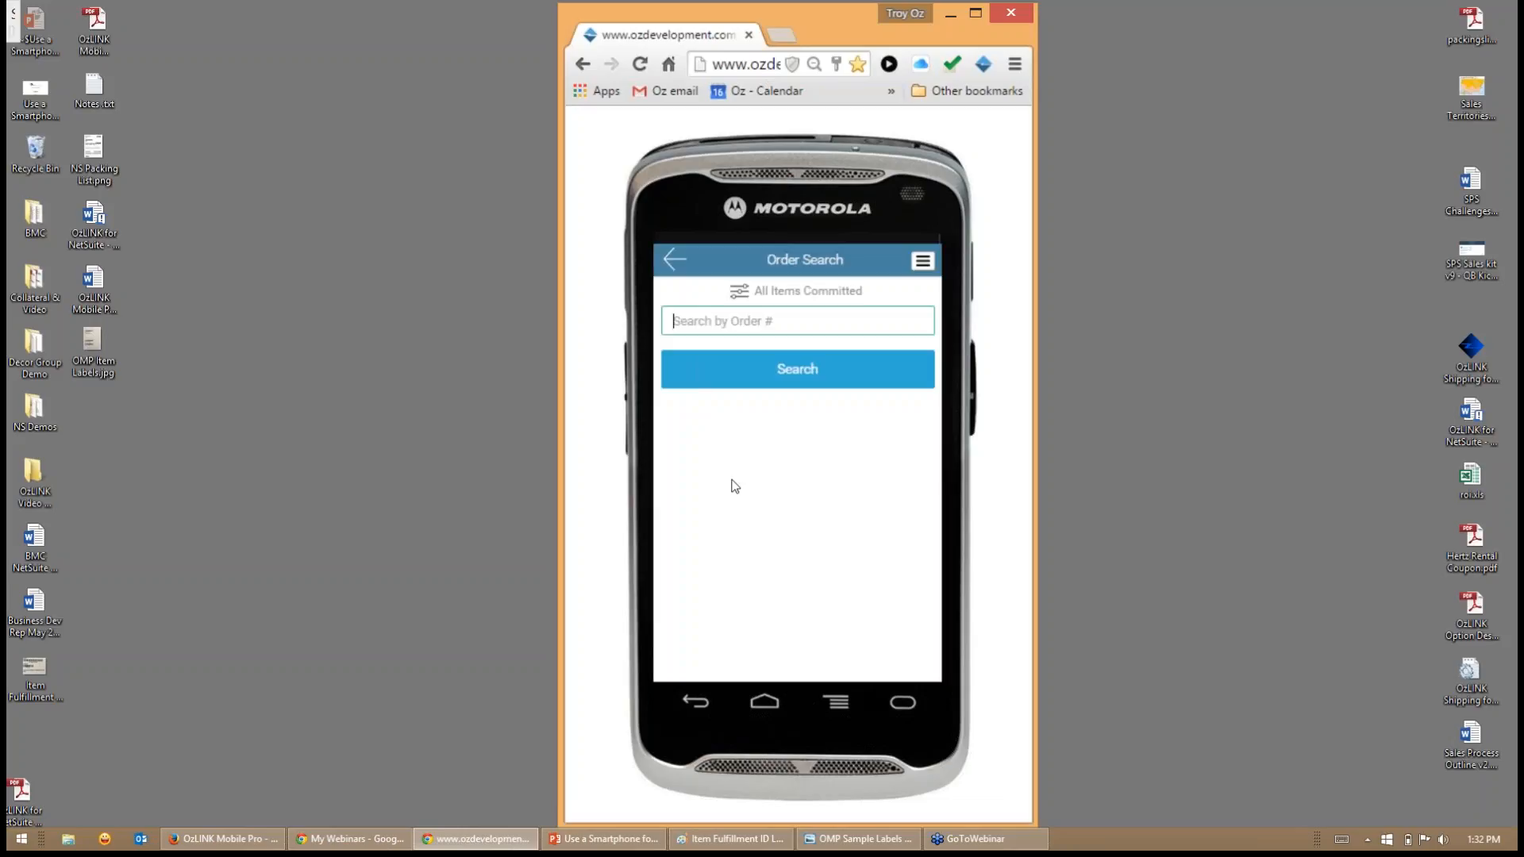
- Search for all committed sales orders and open the first All-Lift Inc order in the results for picking
click(722, 375)
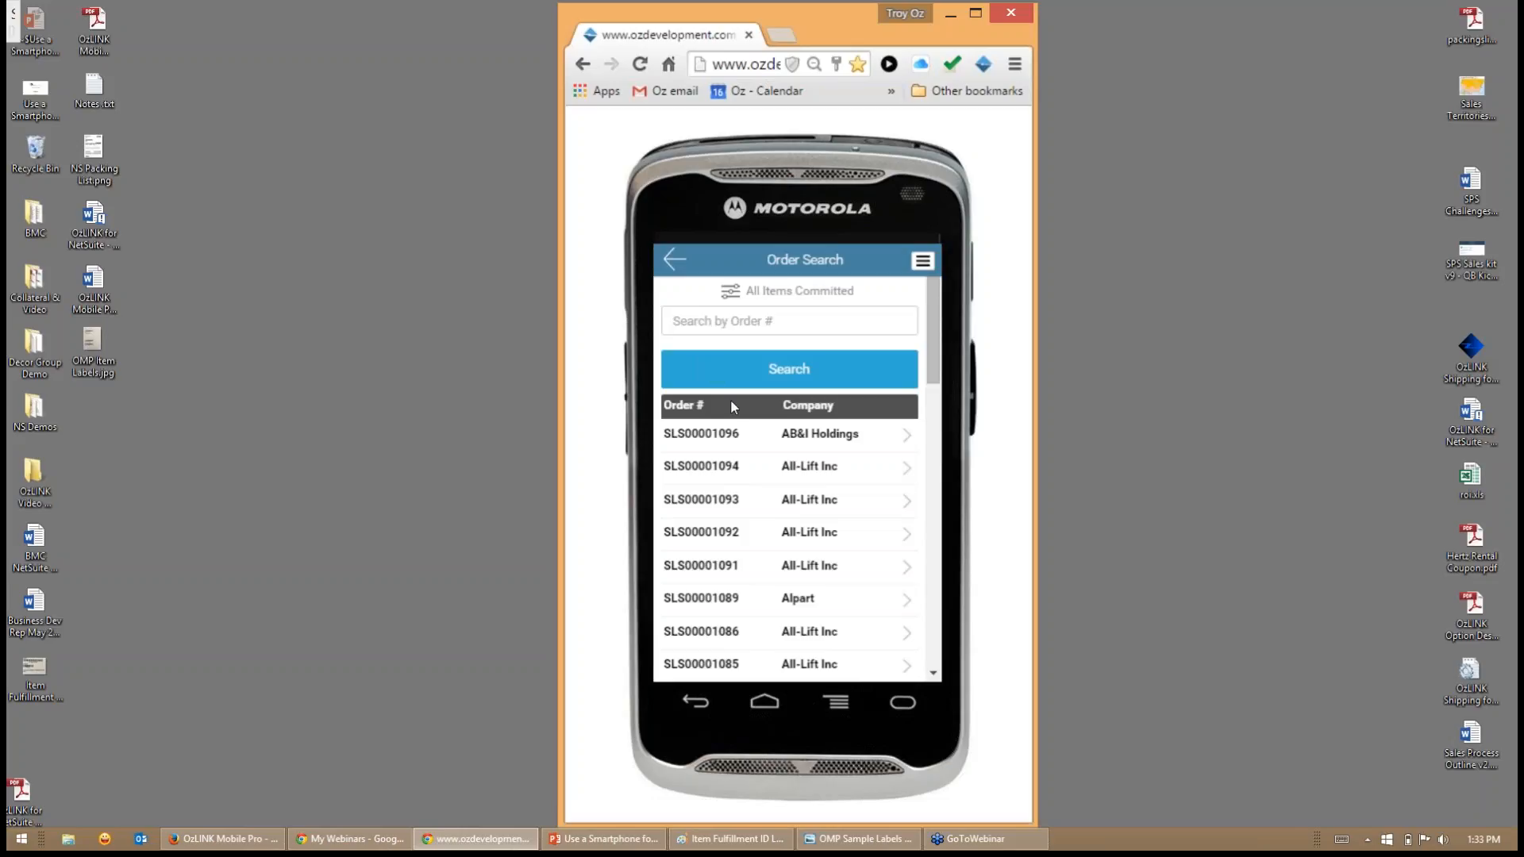
click(737, 474)
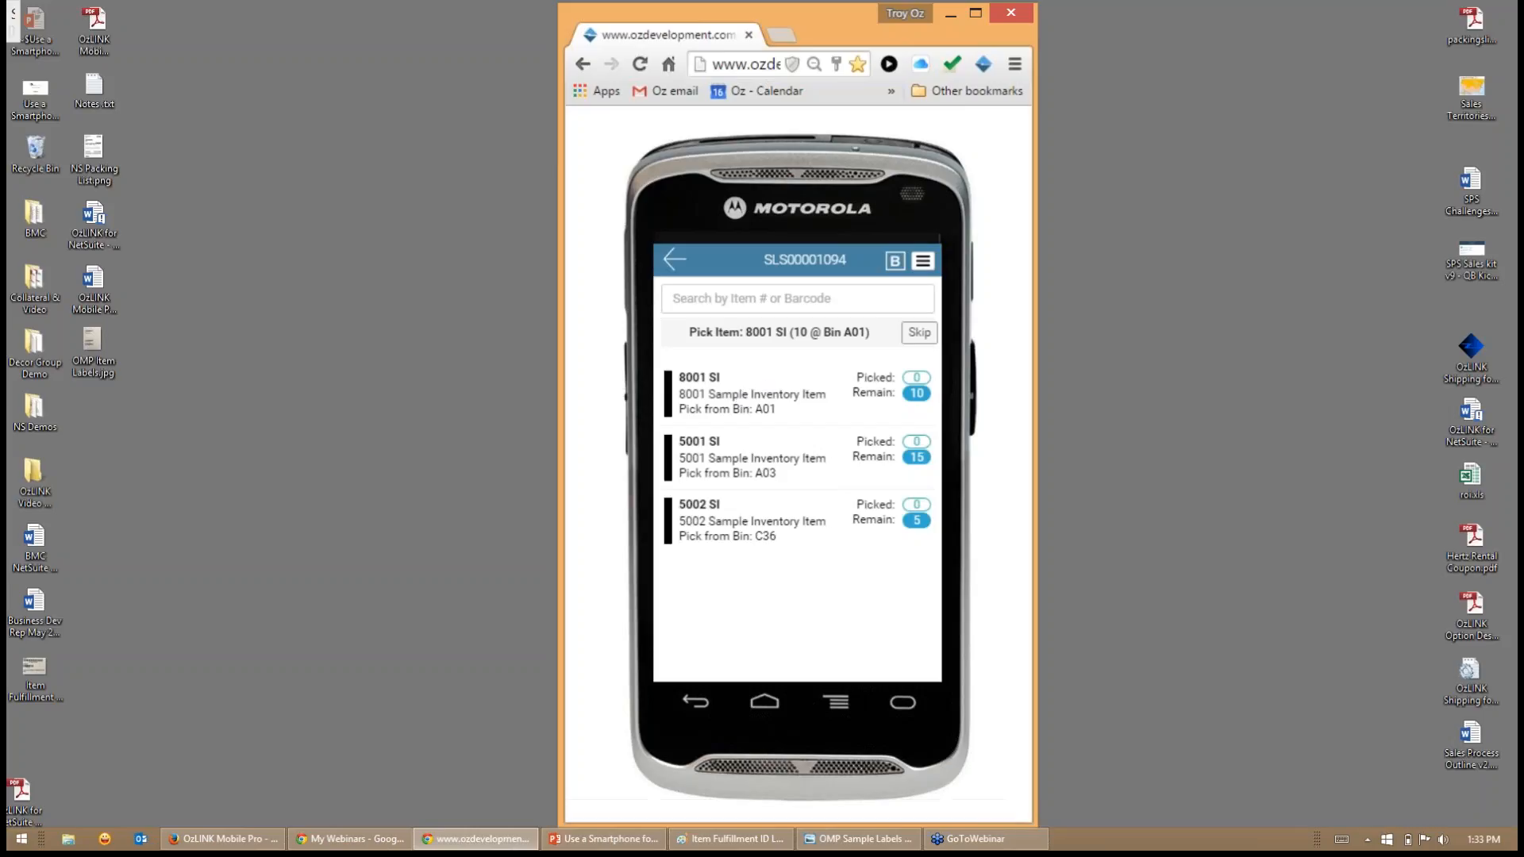
double_click(751, 331)
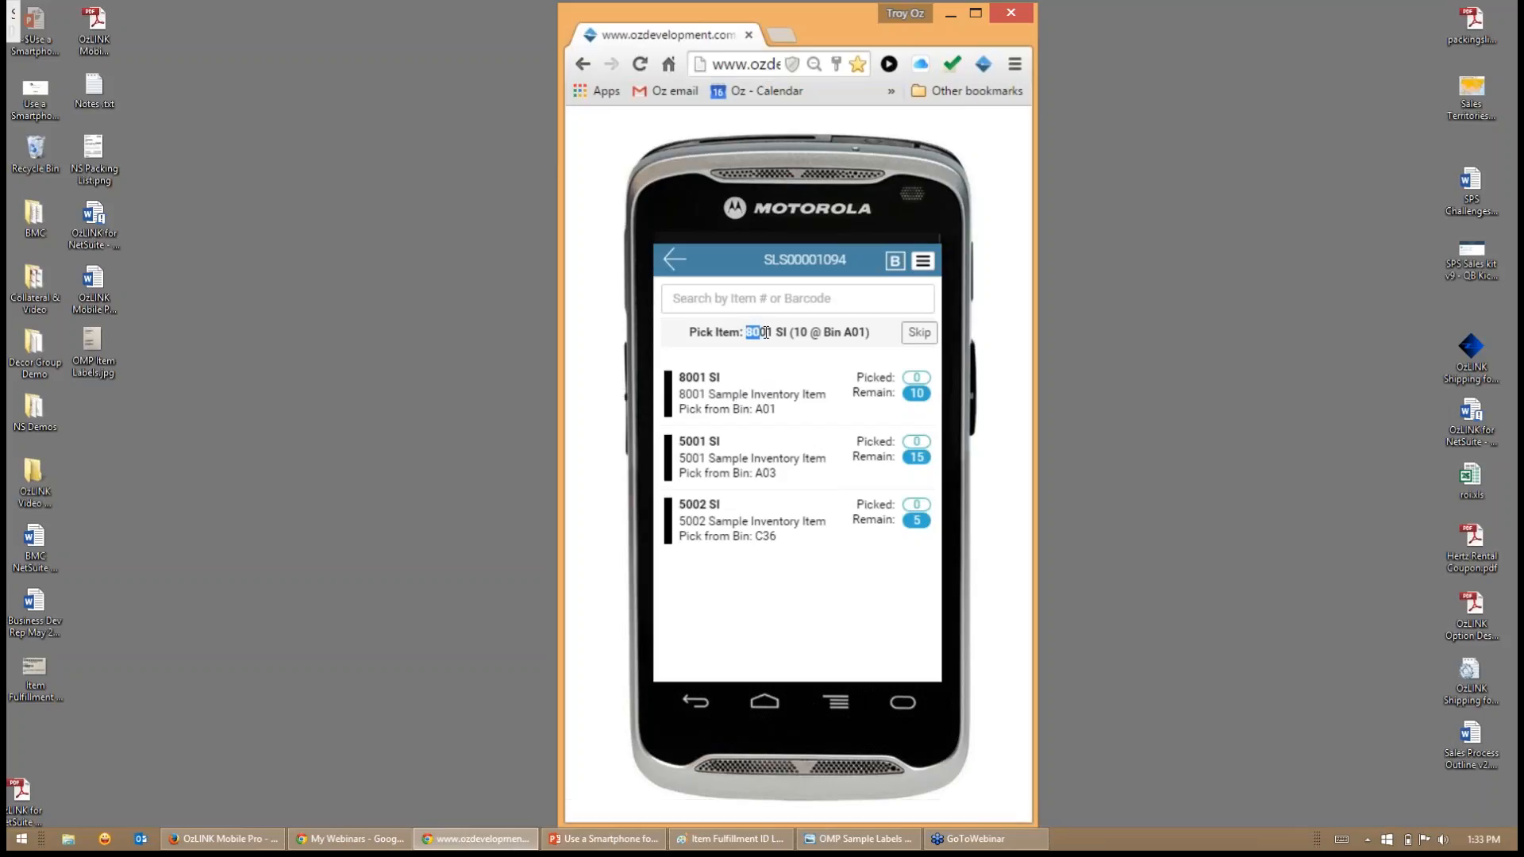
- Pick 2 BX of item 8001 SI from bin A01 and add them to the paper tape
click(758, 403)
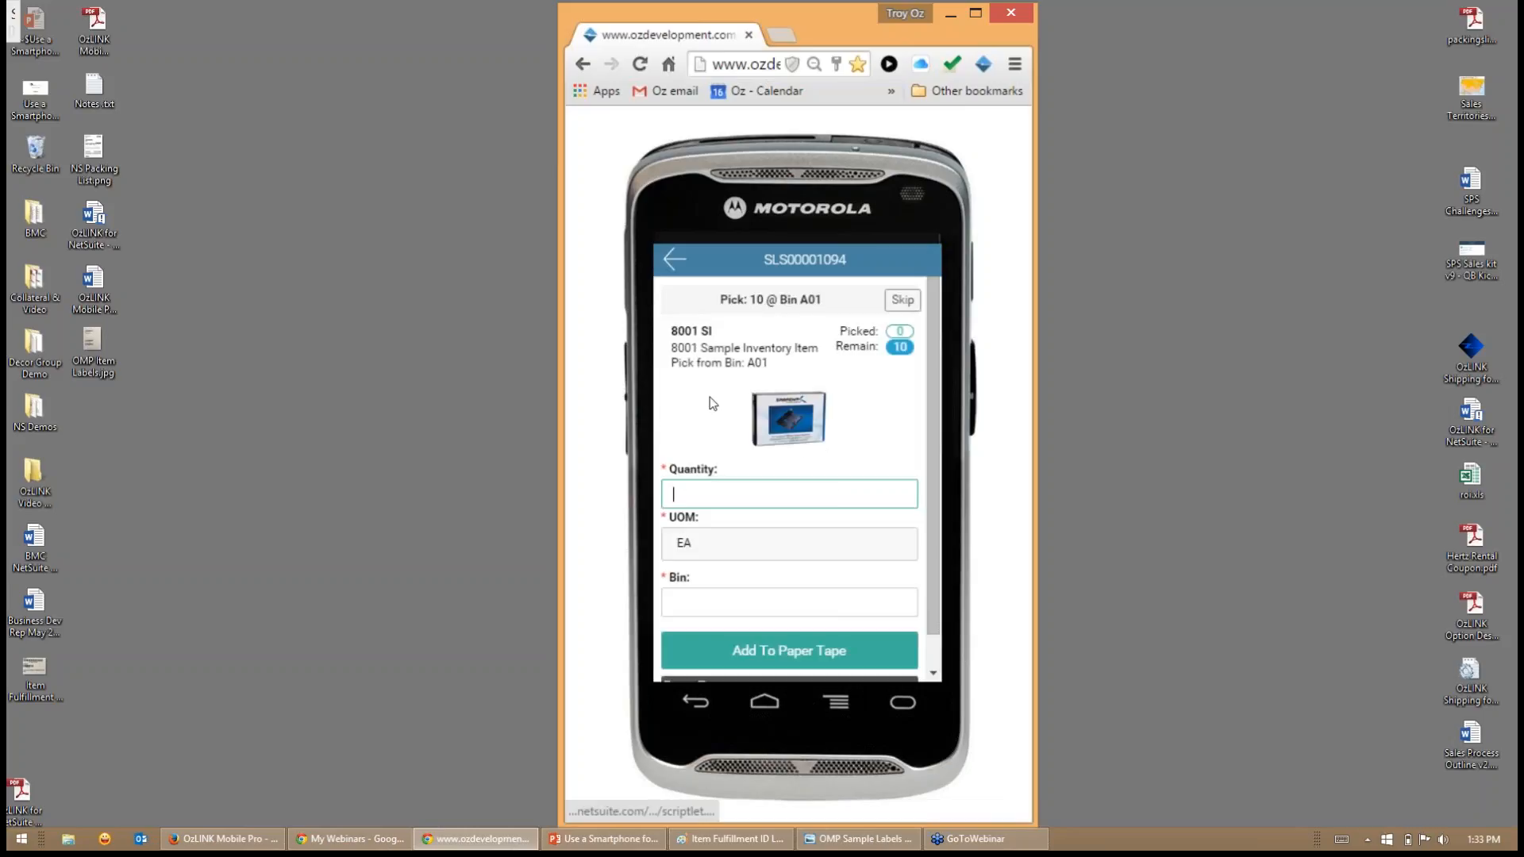
scroll(708, 397, down, 1)
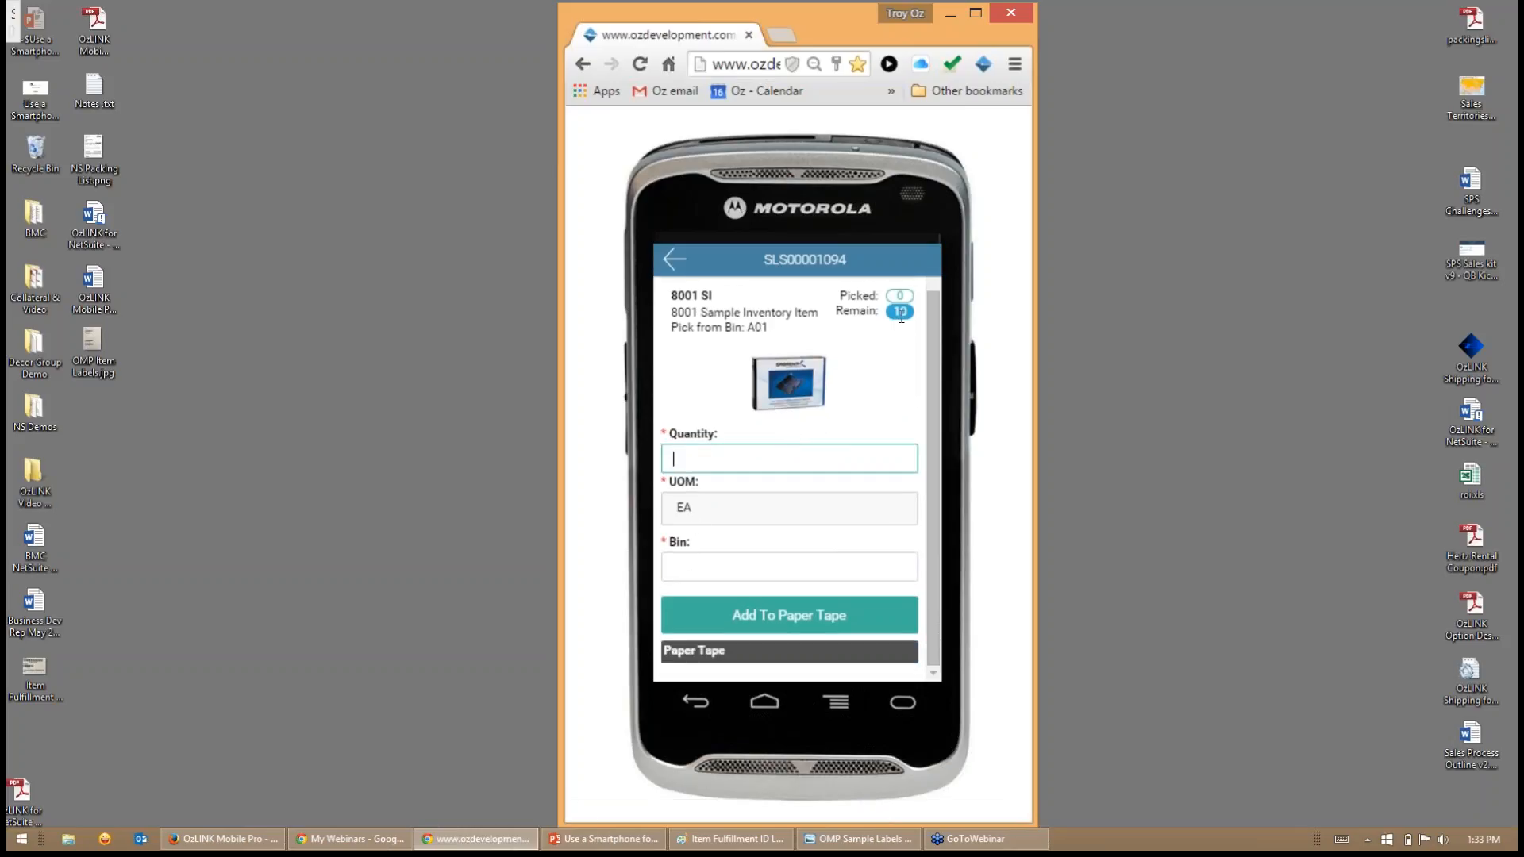
click(733, 508)
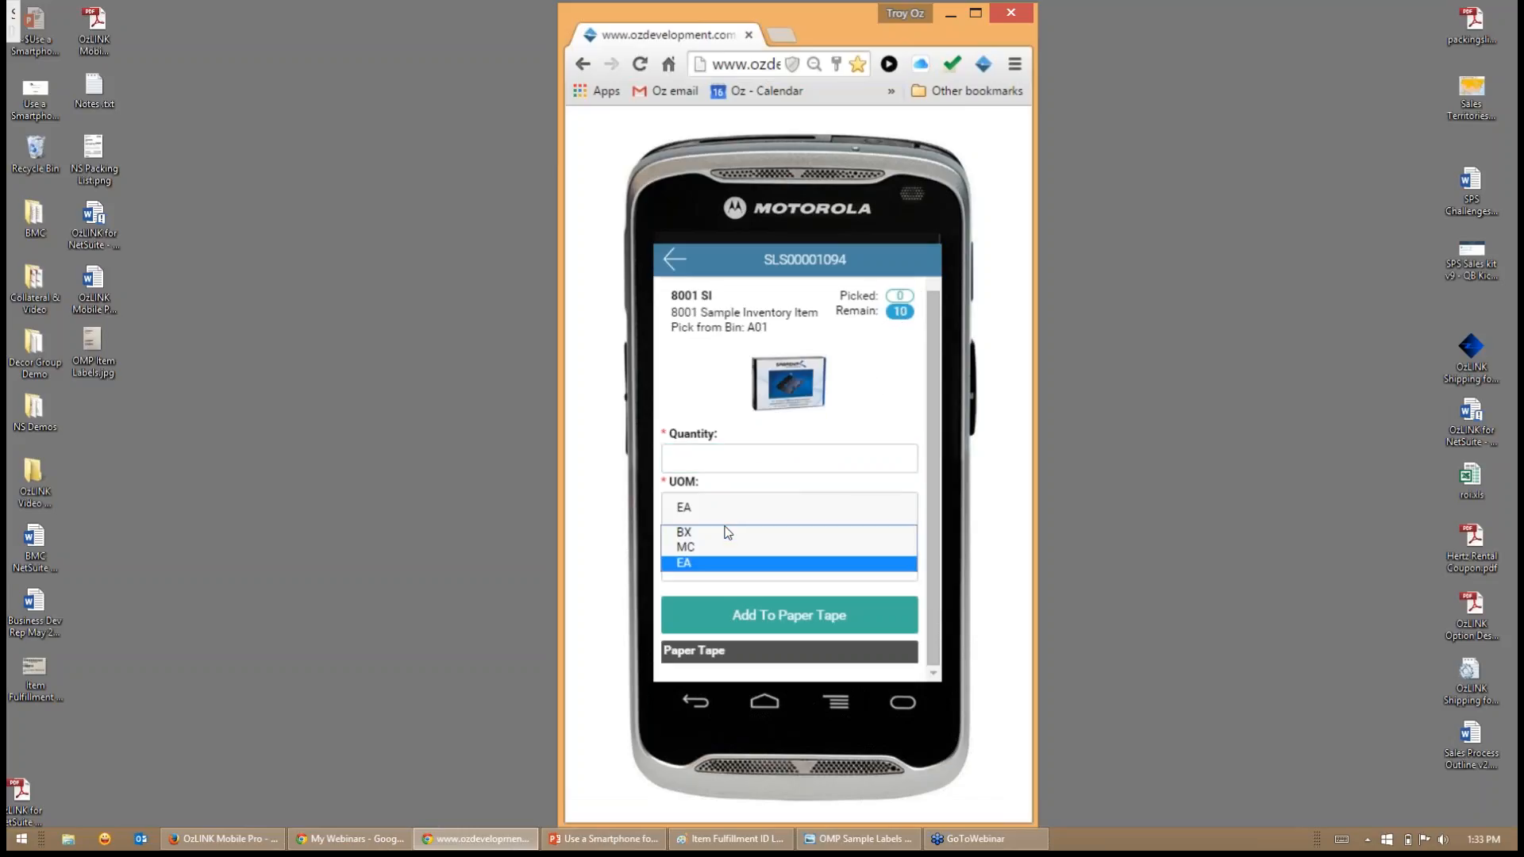
click(727, 533)
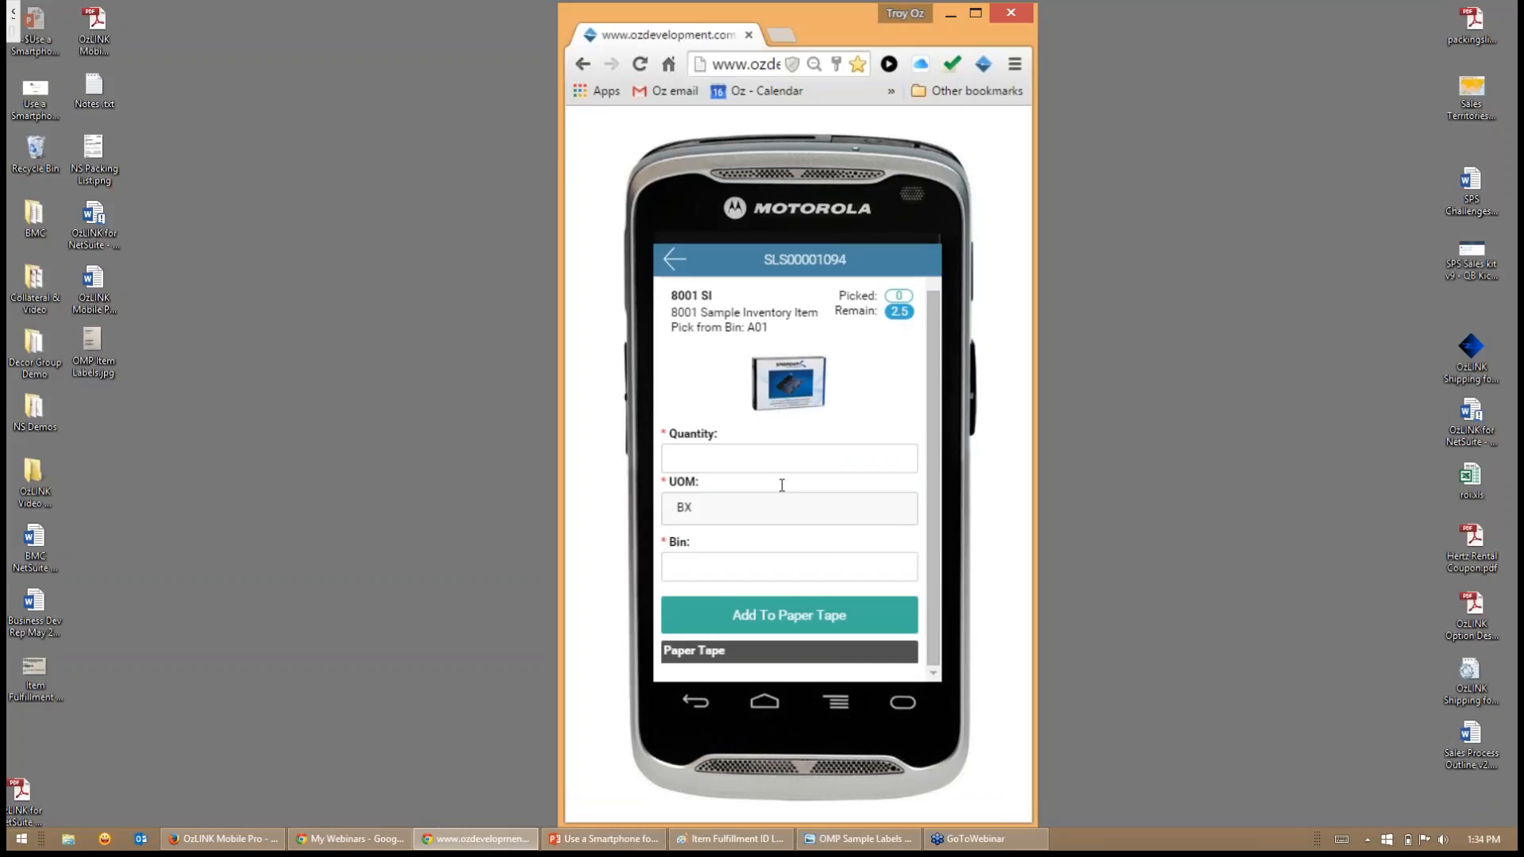
click(741, 464)
text(2)
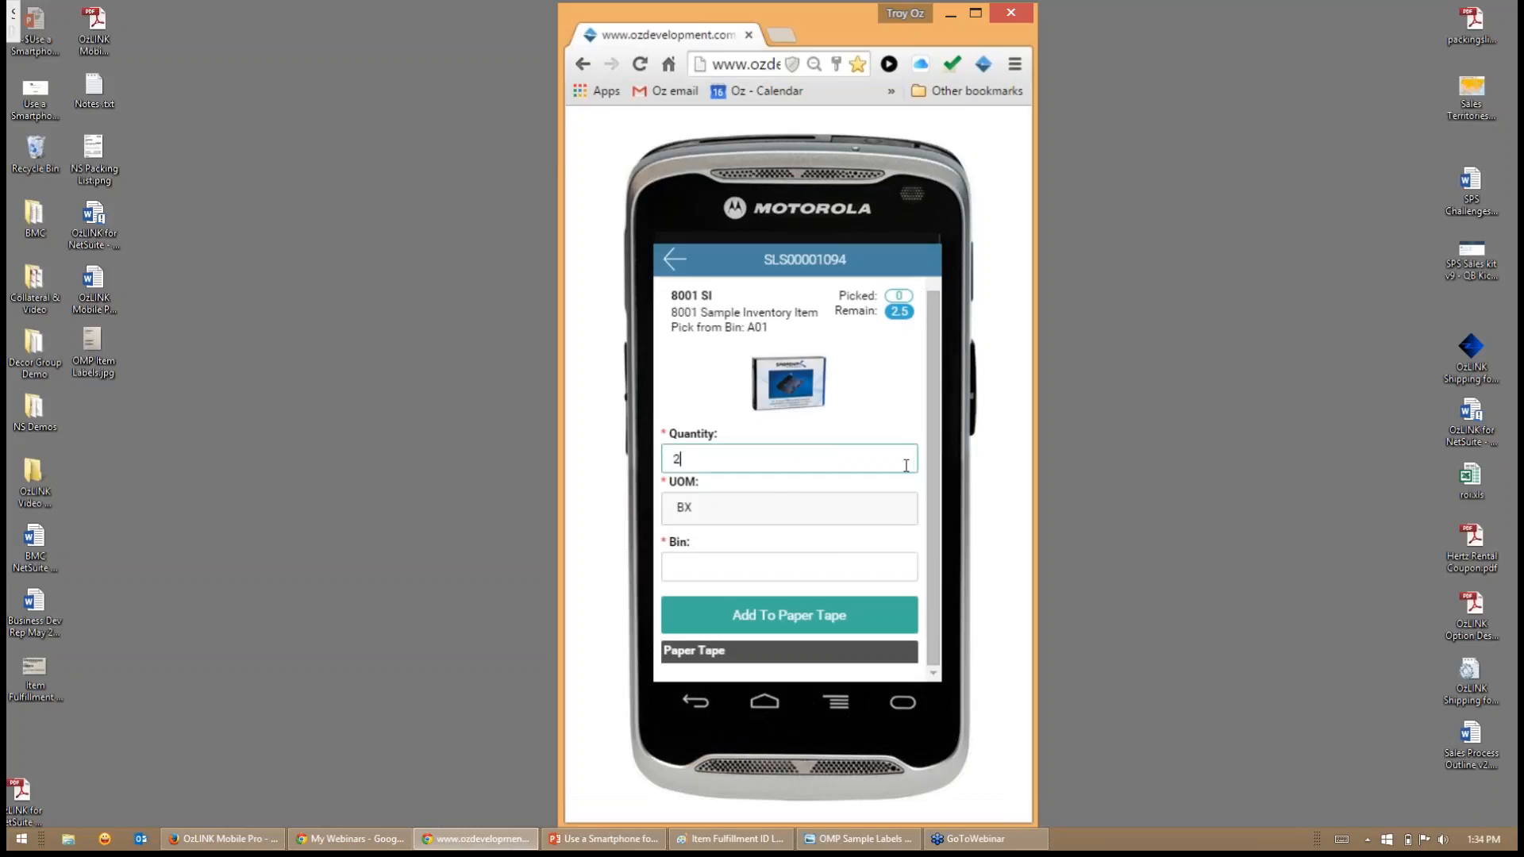
key(Tab)
text(A)
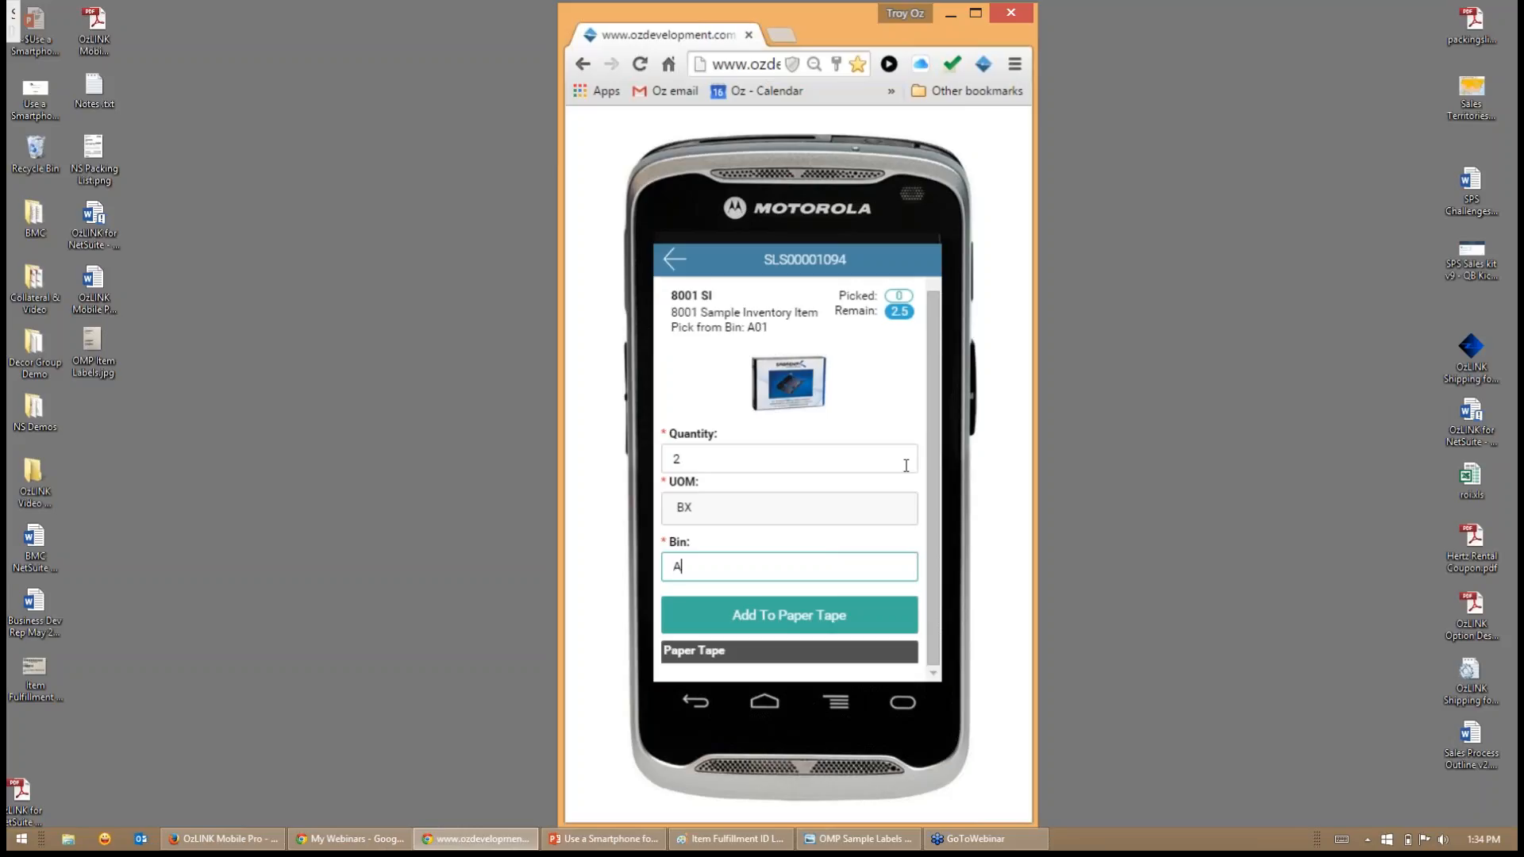
text(01)
key(Return)
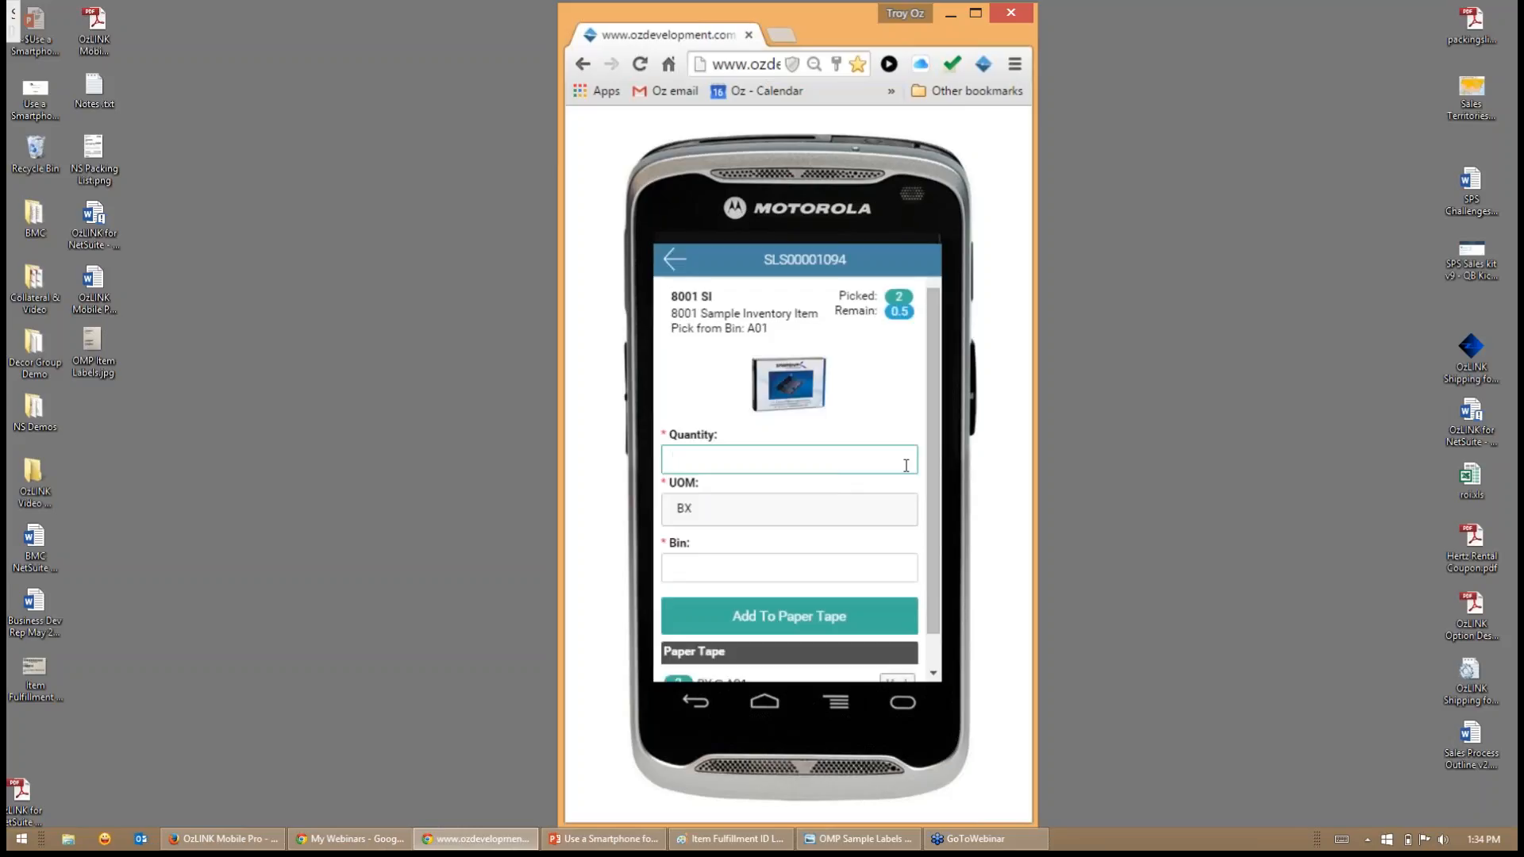
- Change the unit of measure to EA and pick 2 more of item 8001 SI from bin A01
click(740, 509)
click(687, 565)
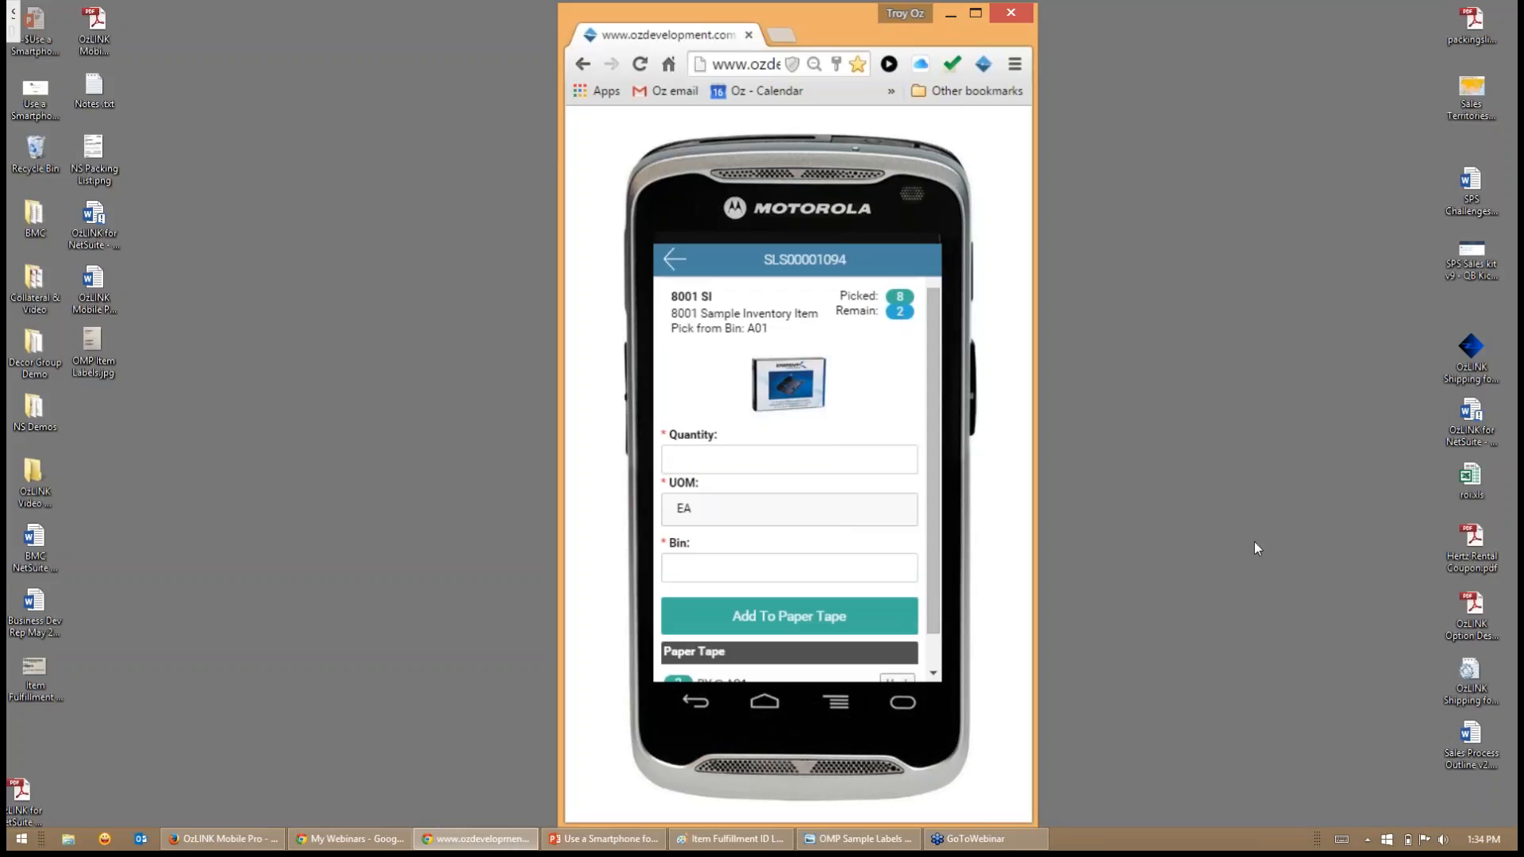
click(892, 455)
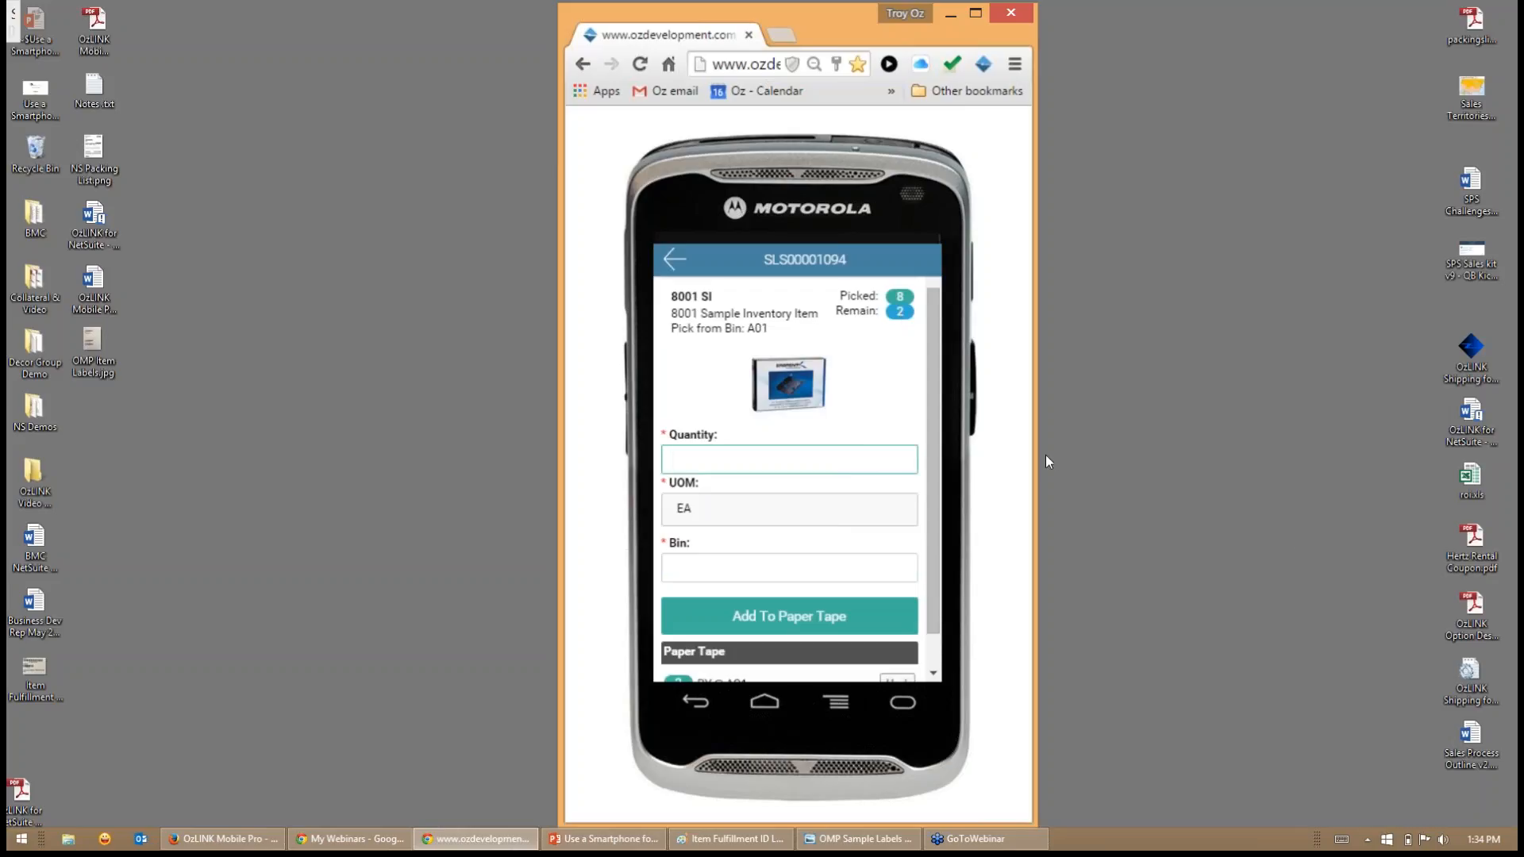
text(2)
key(Tab)
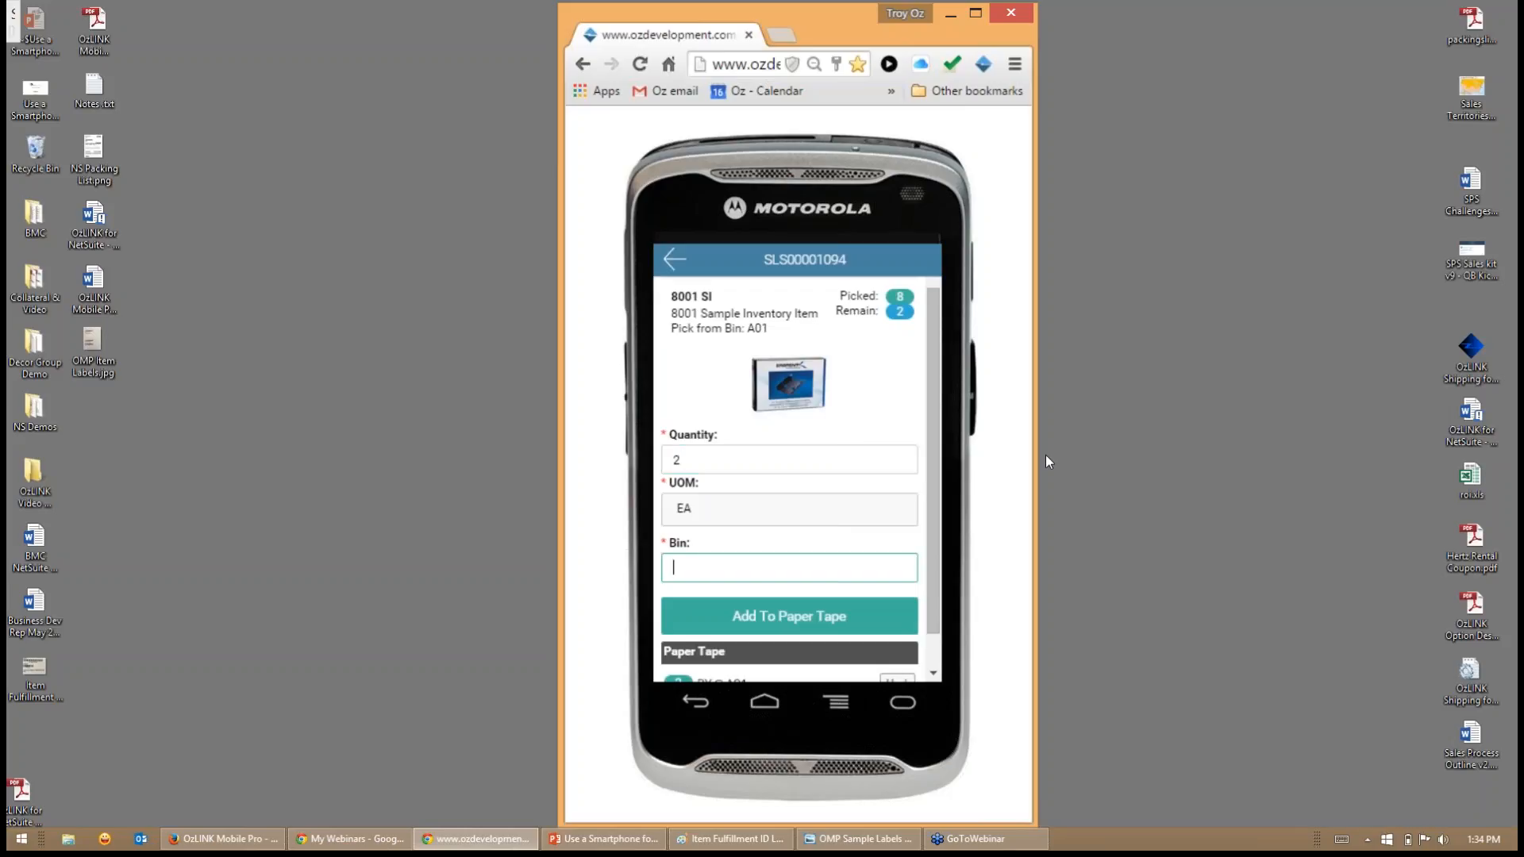
text(A01)
key(Return)
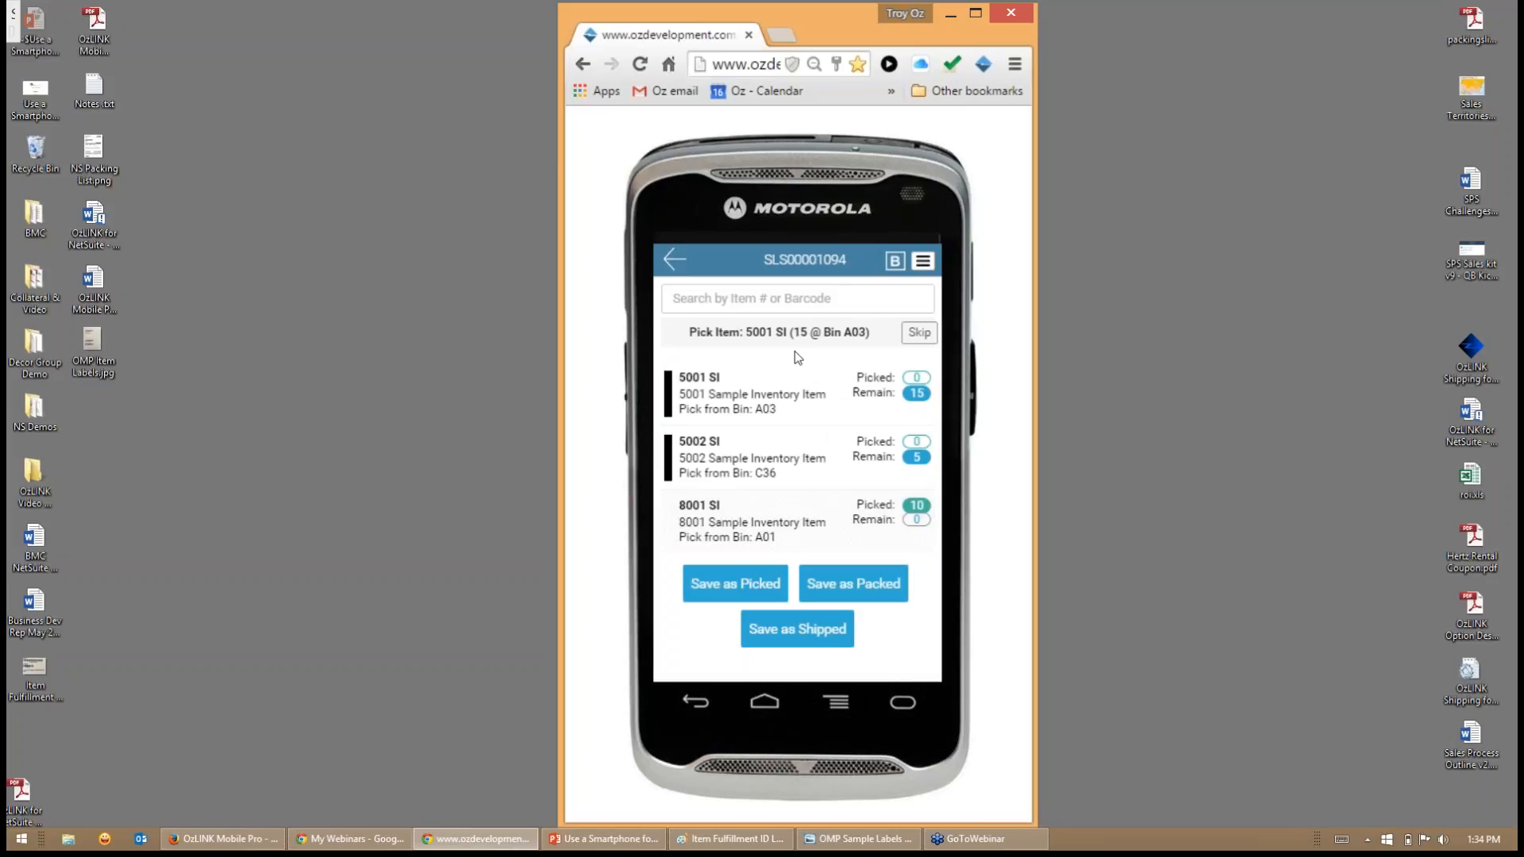
- Pick 15 of item 5001 SI from bin A03 and add them to the paper tape
click(794, 393)
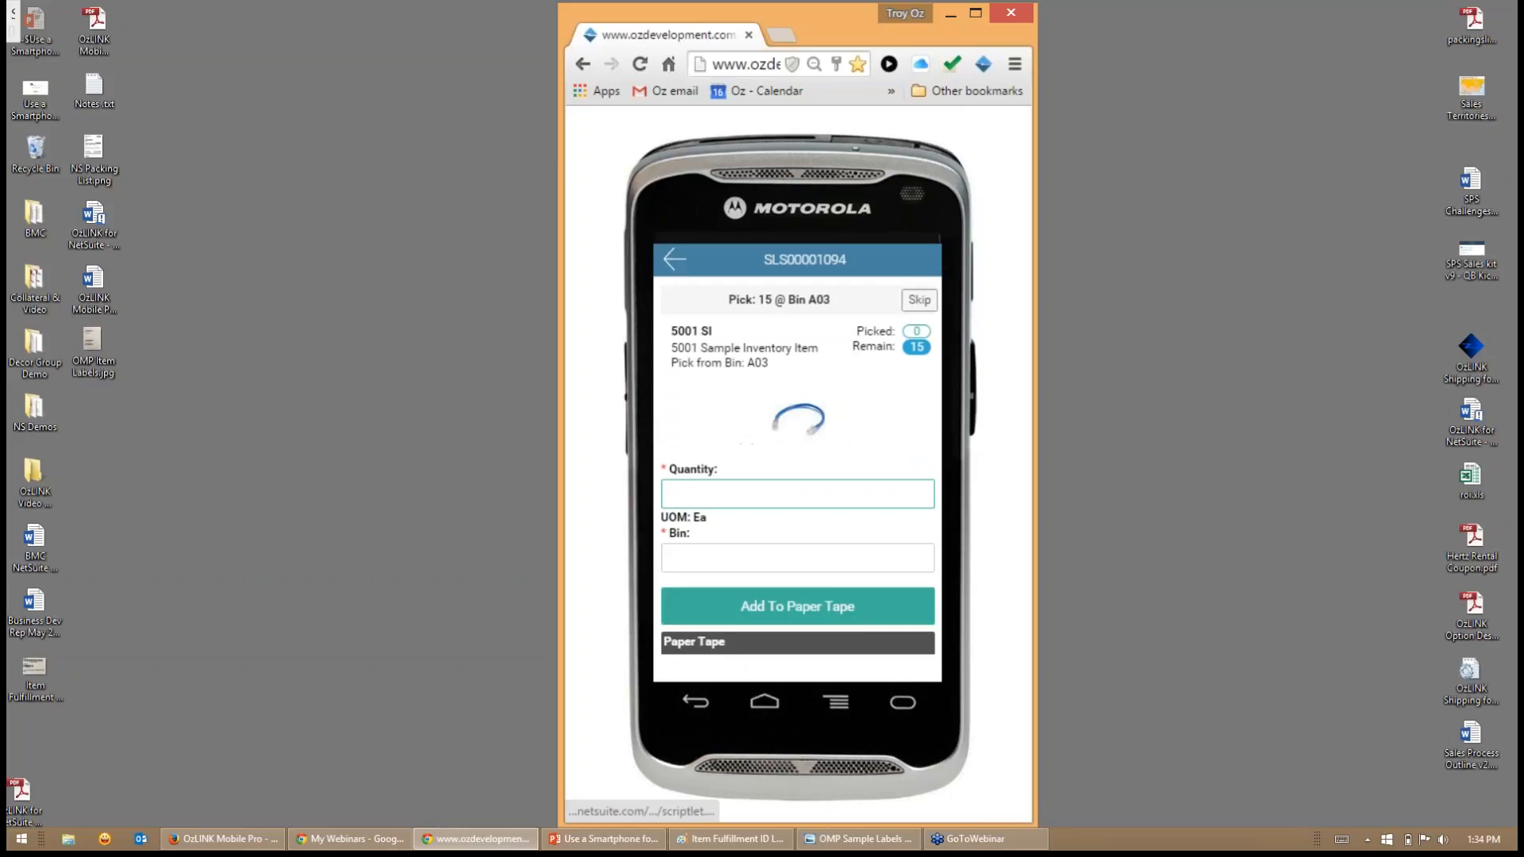
text(15)
key(Tab)
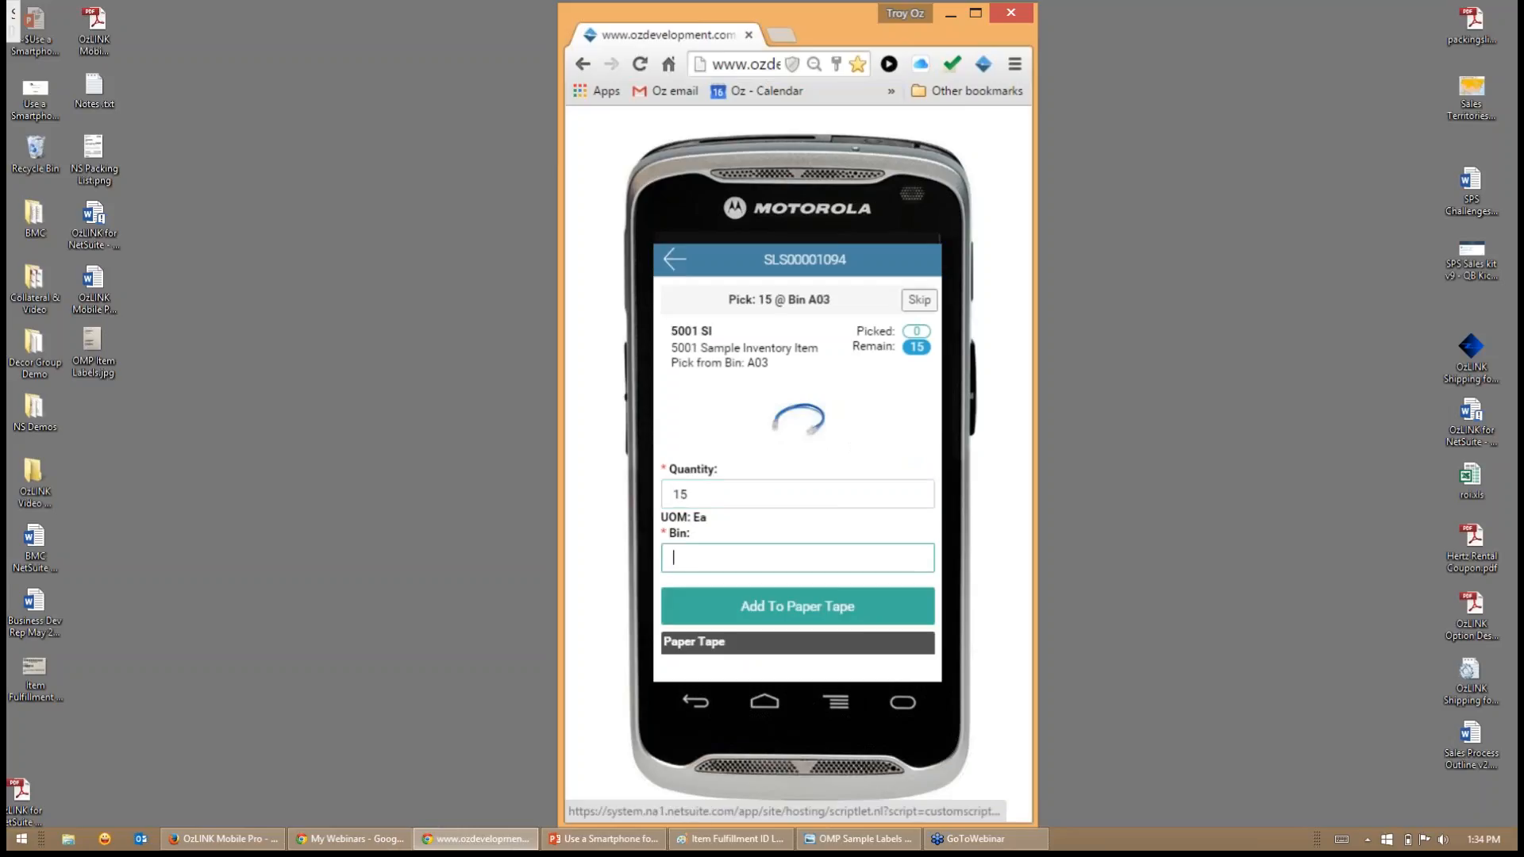
text(A03)
key(Return)
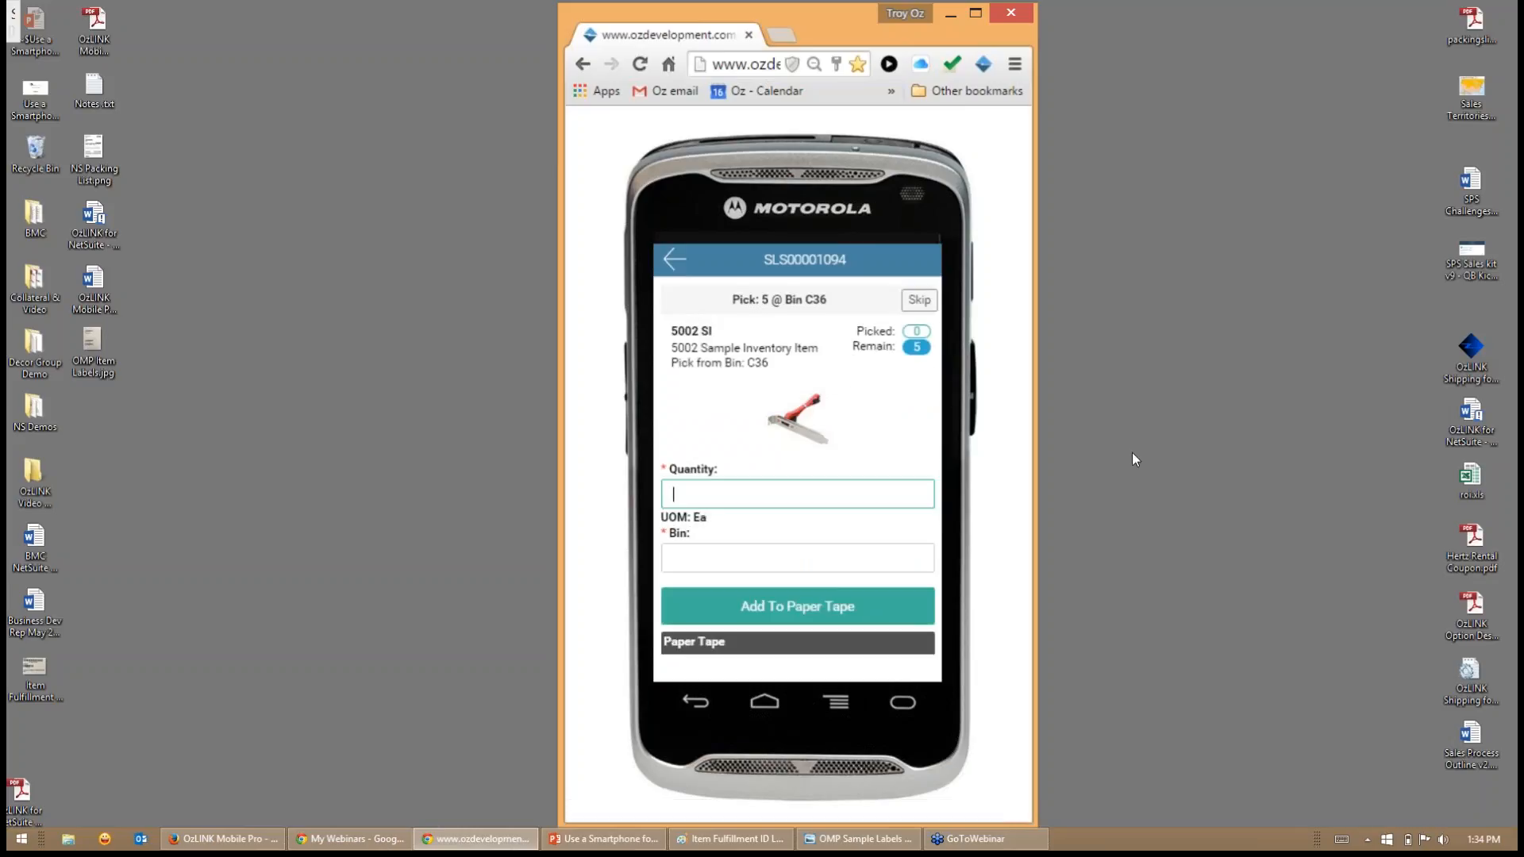
- Pick 5 of item 5002 SI from bin C36 and add them to the paper tape
text(C)
key(BackSpace)
text(5)
key(Tab)
text(C36)
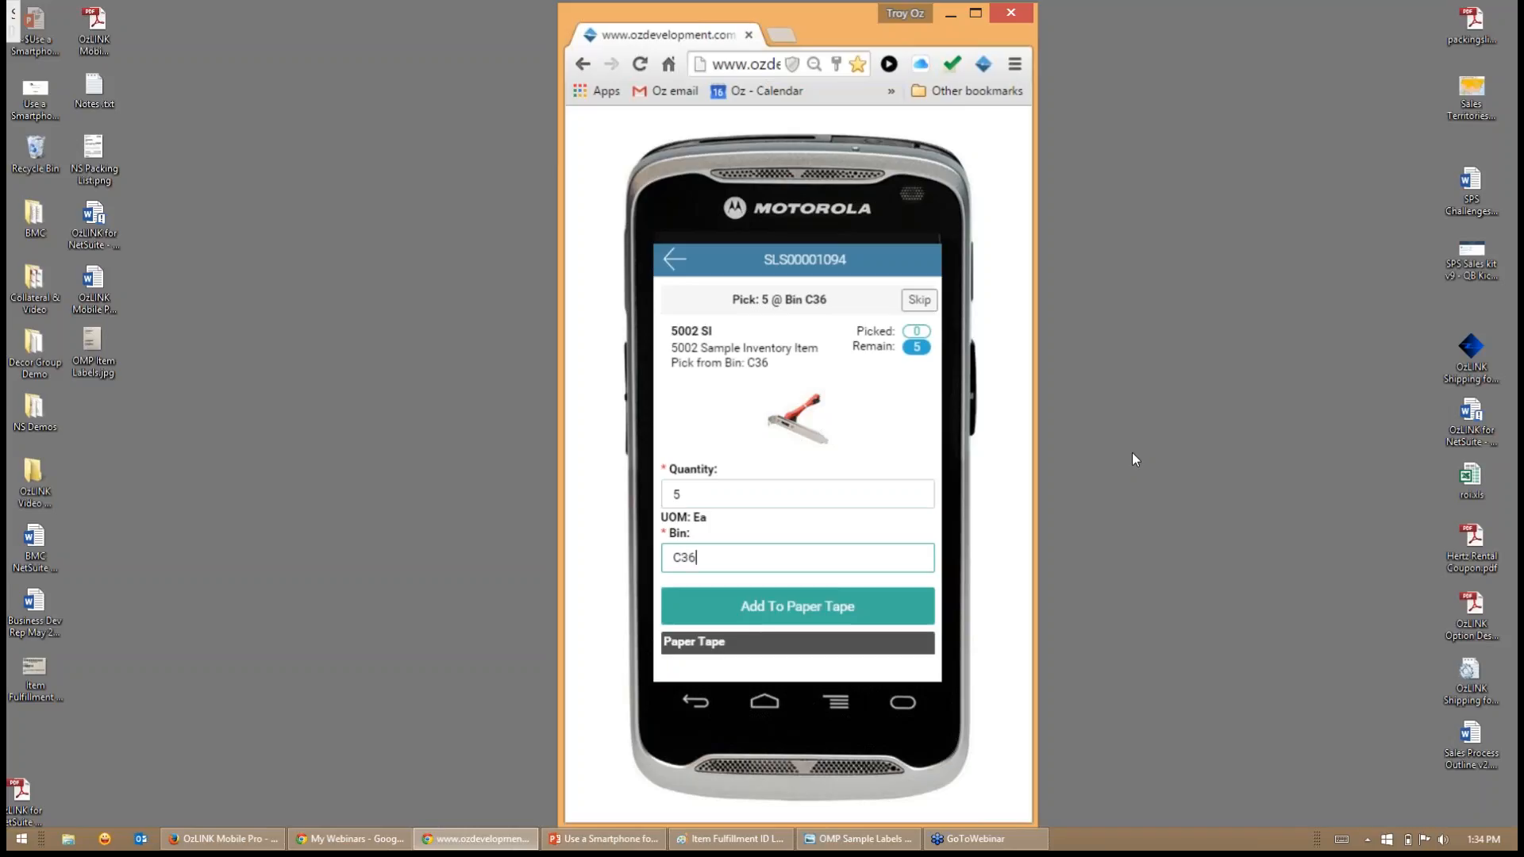
key(Return)
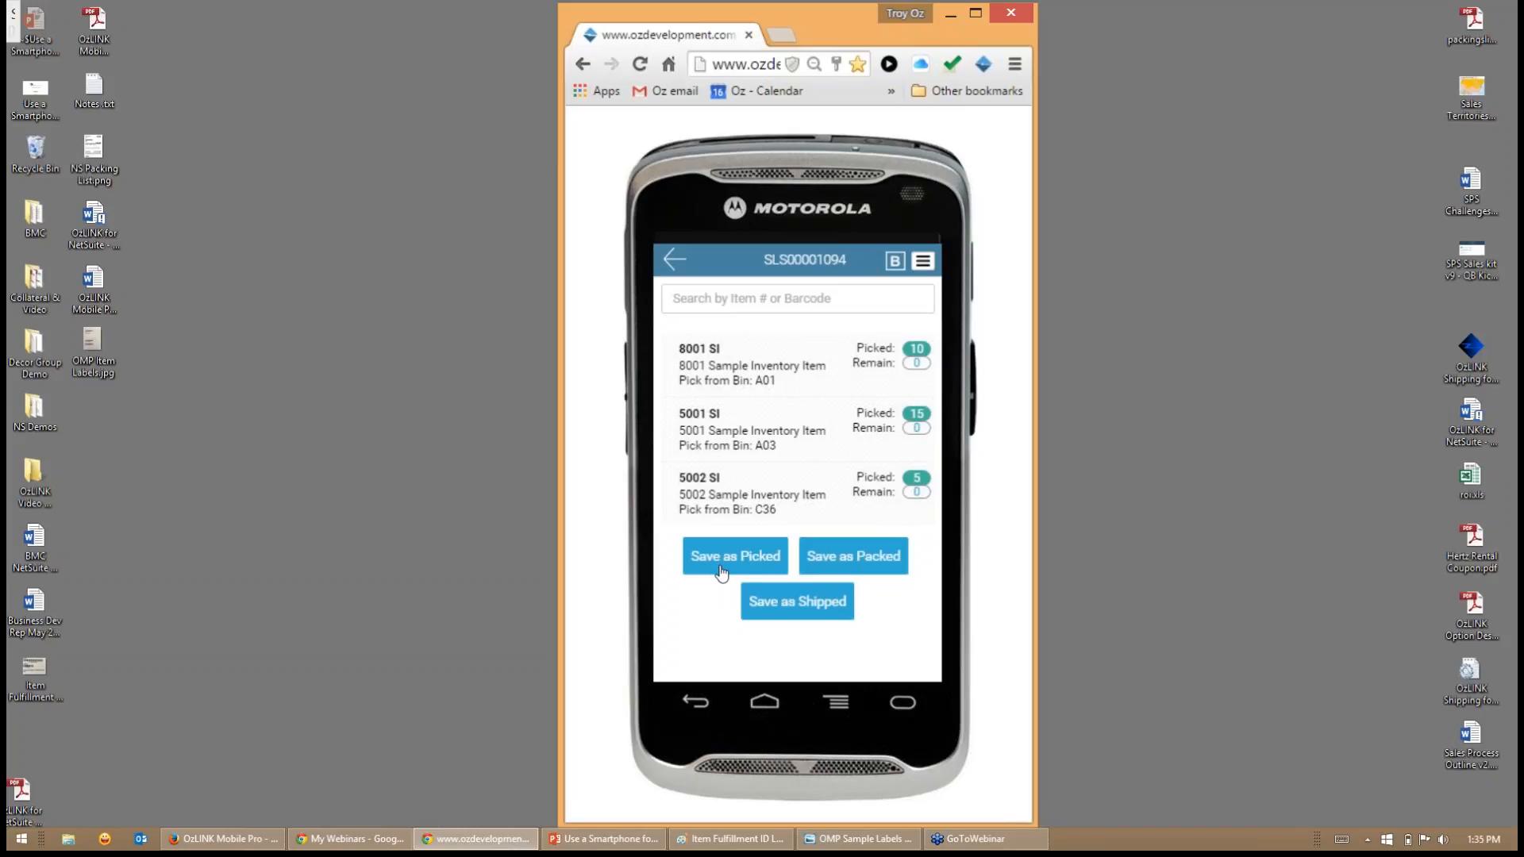
- Switch to Paint to examine the sample item fulfillment ID label, and return to the picked order
click(718, 839)
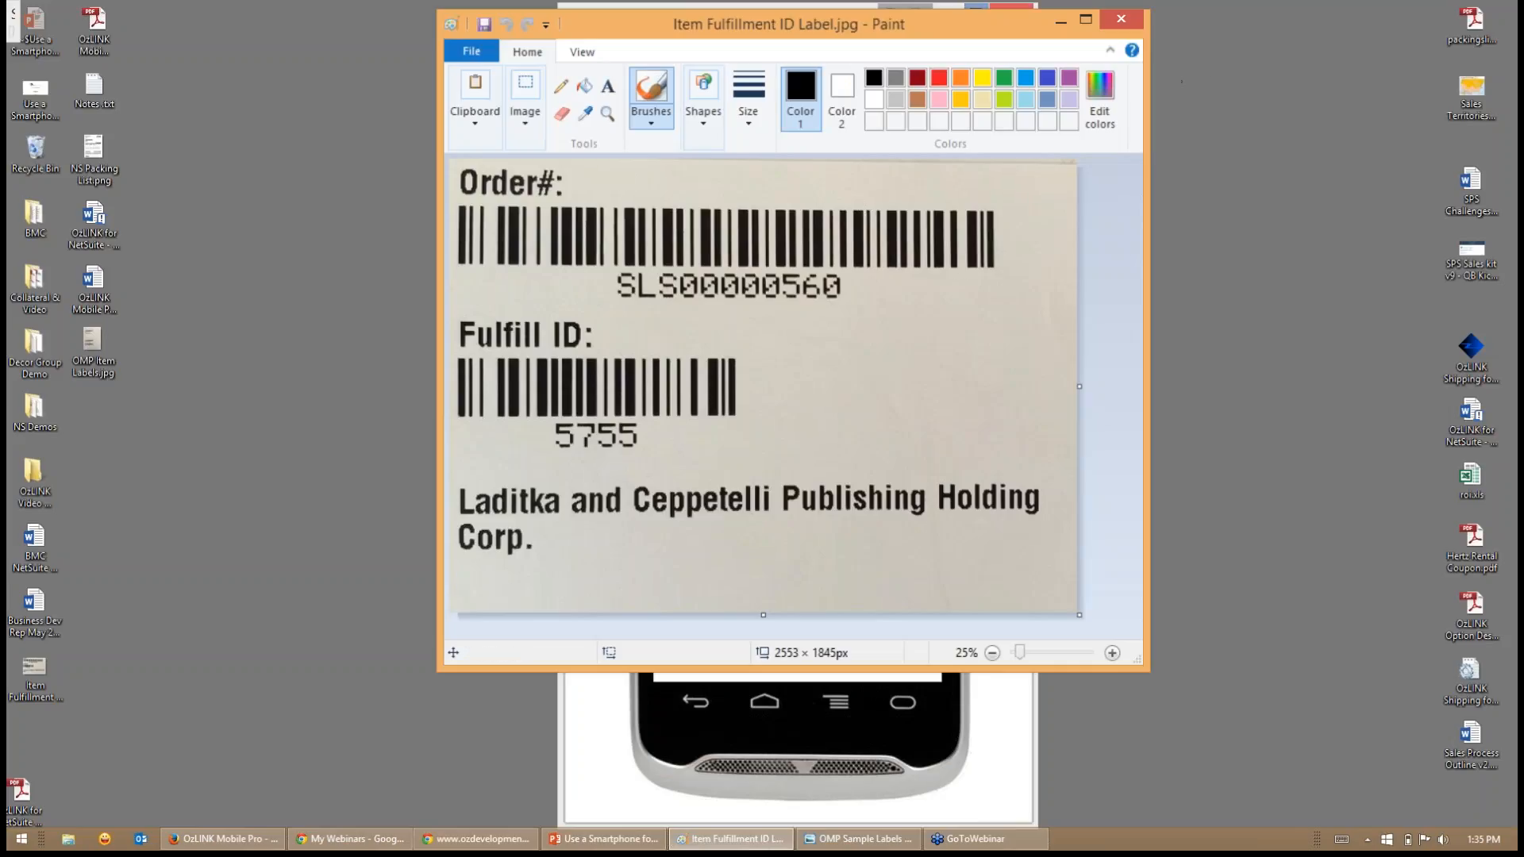
click(1059, 24)
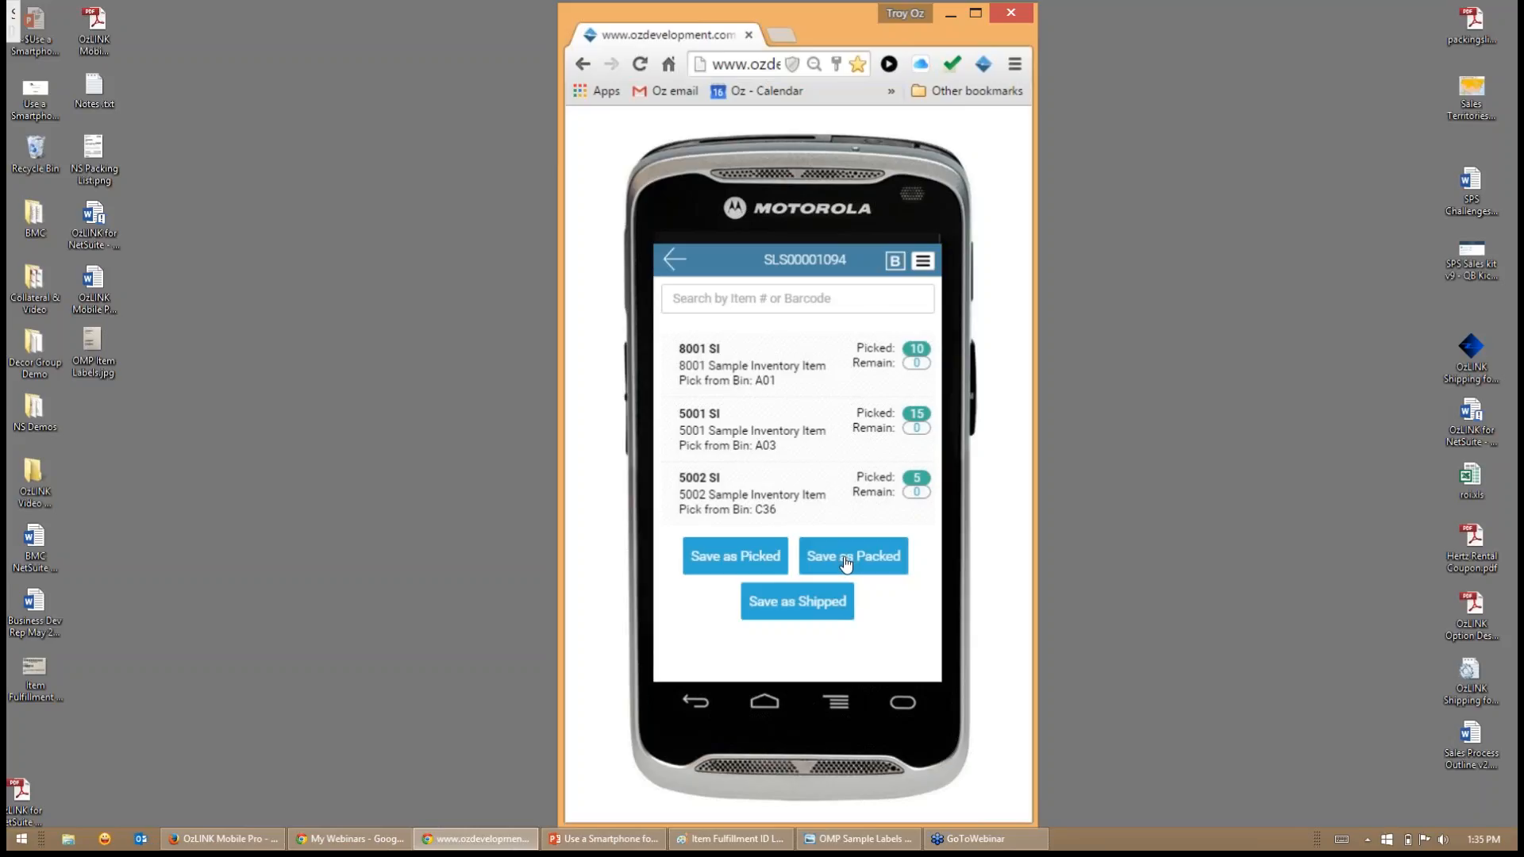
- Save the picked order as shipped and preview its shipping label and packing slip, cancelling both printouts
click(791, 608)
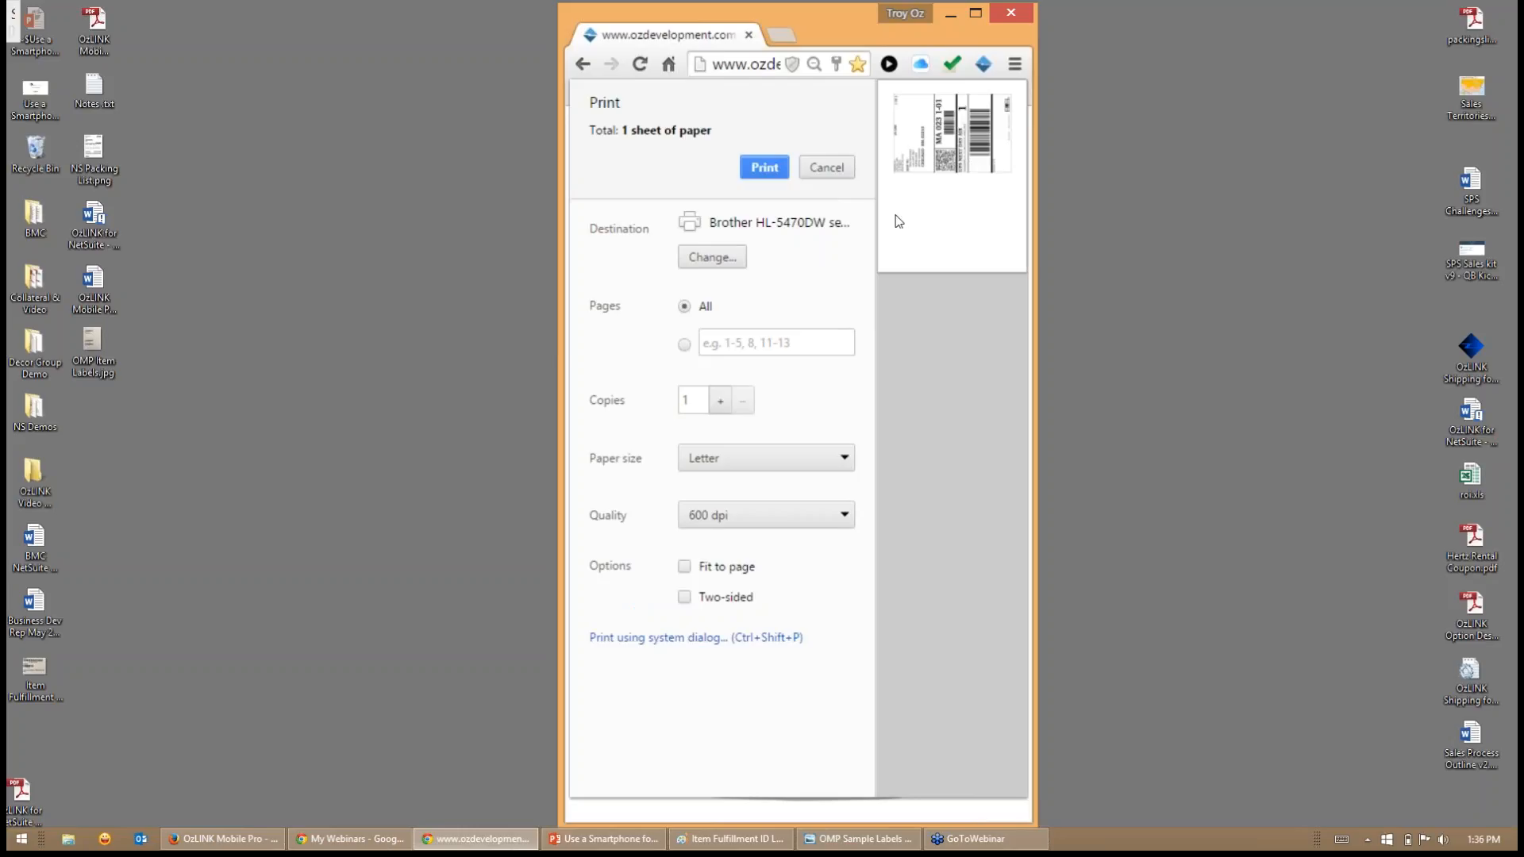
click(835, 167)
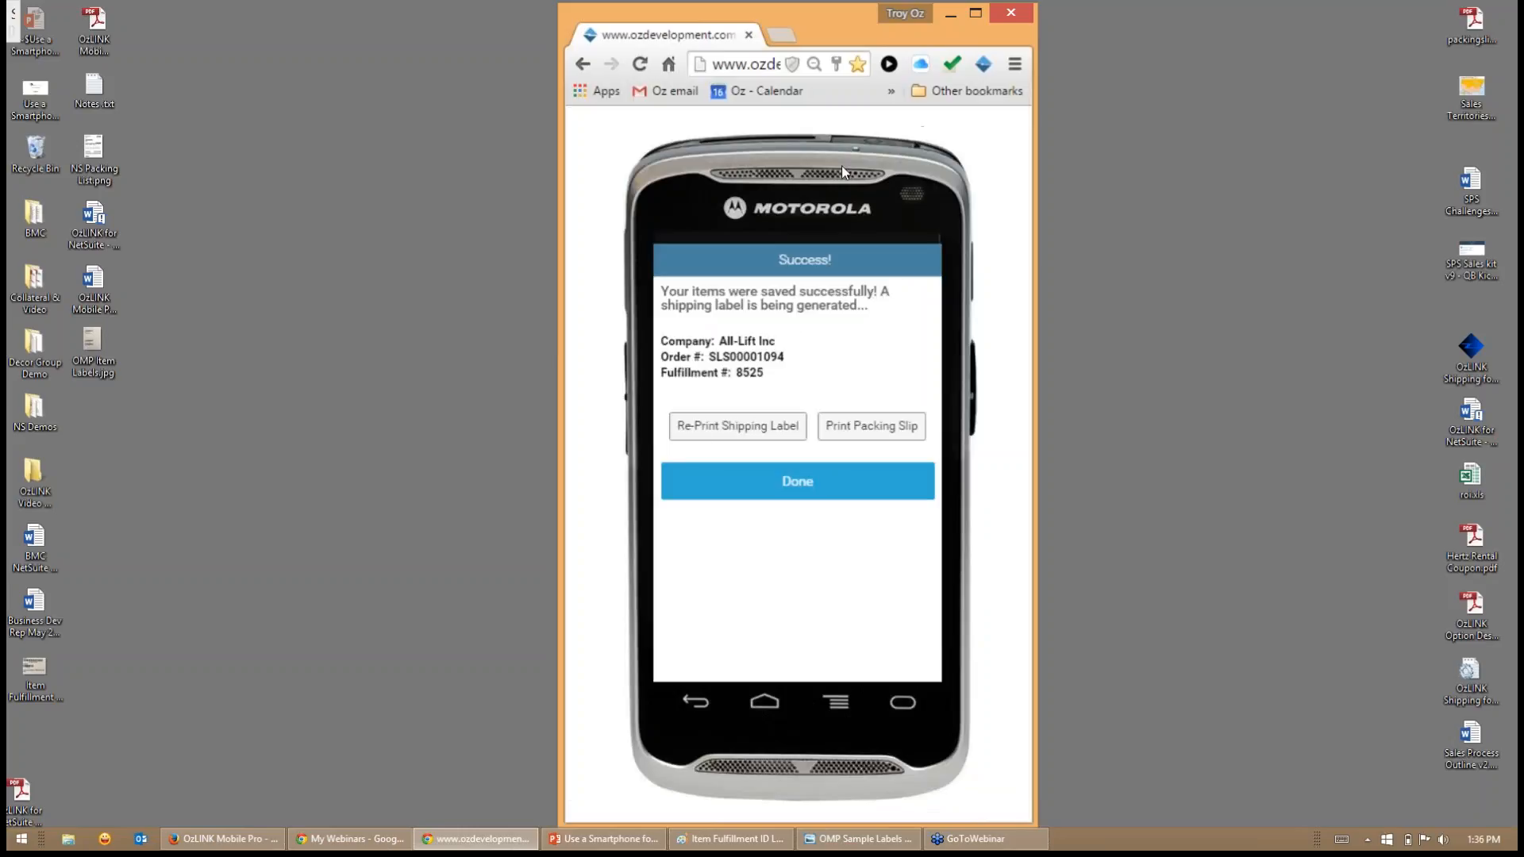
click(861, 437)
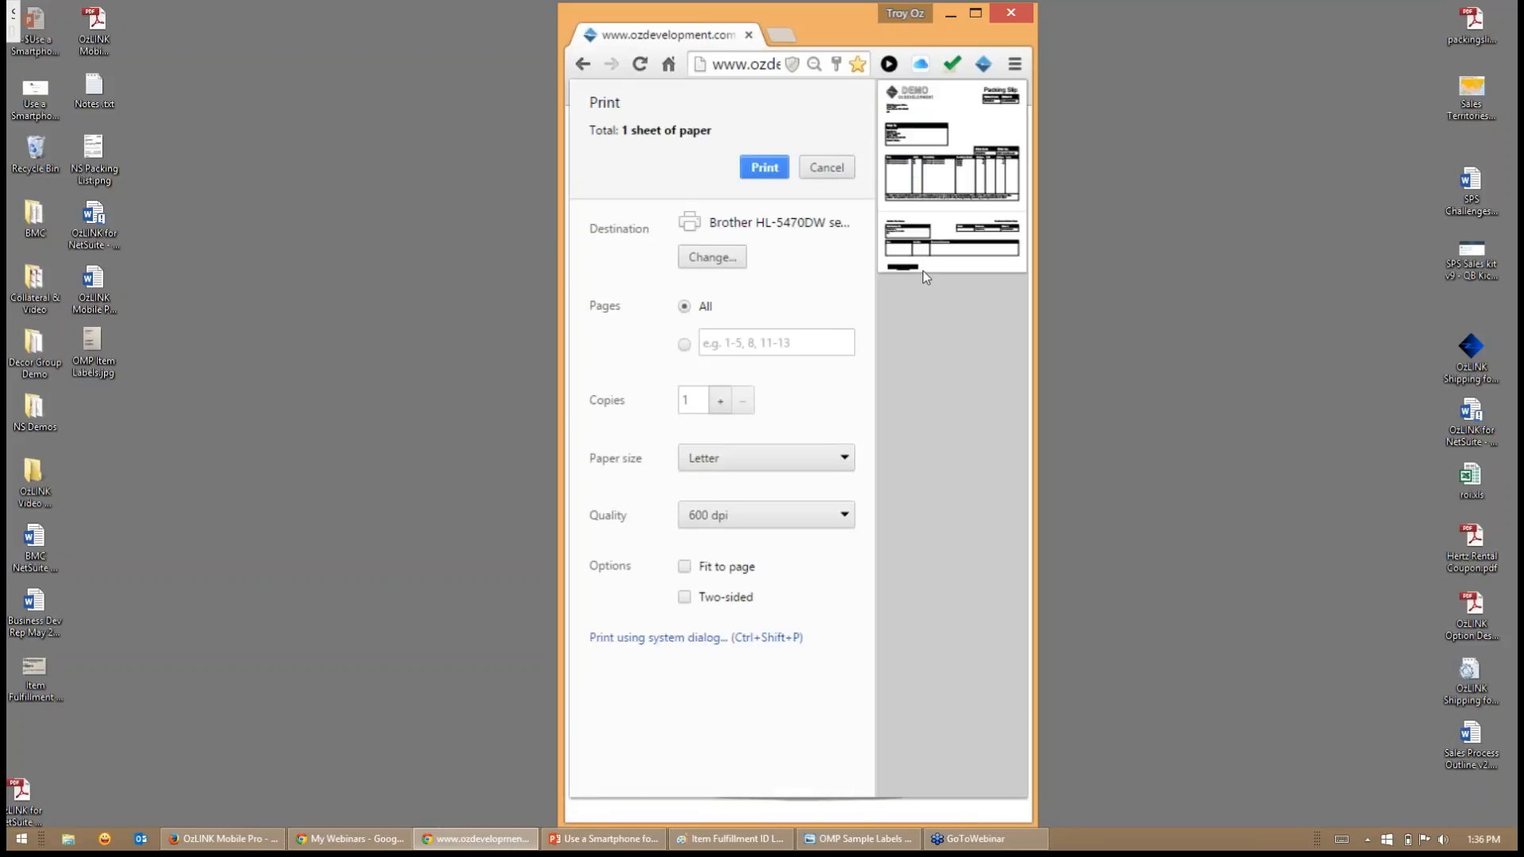
click(826, 168)
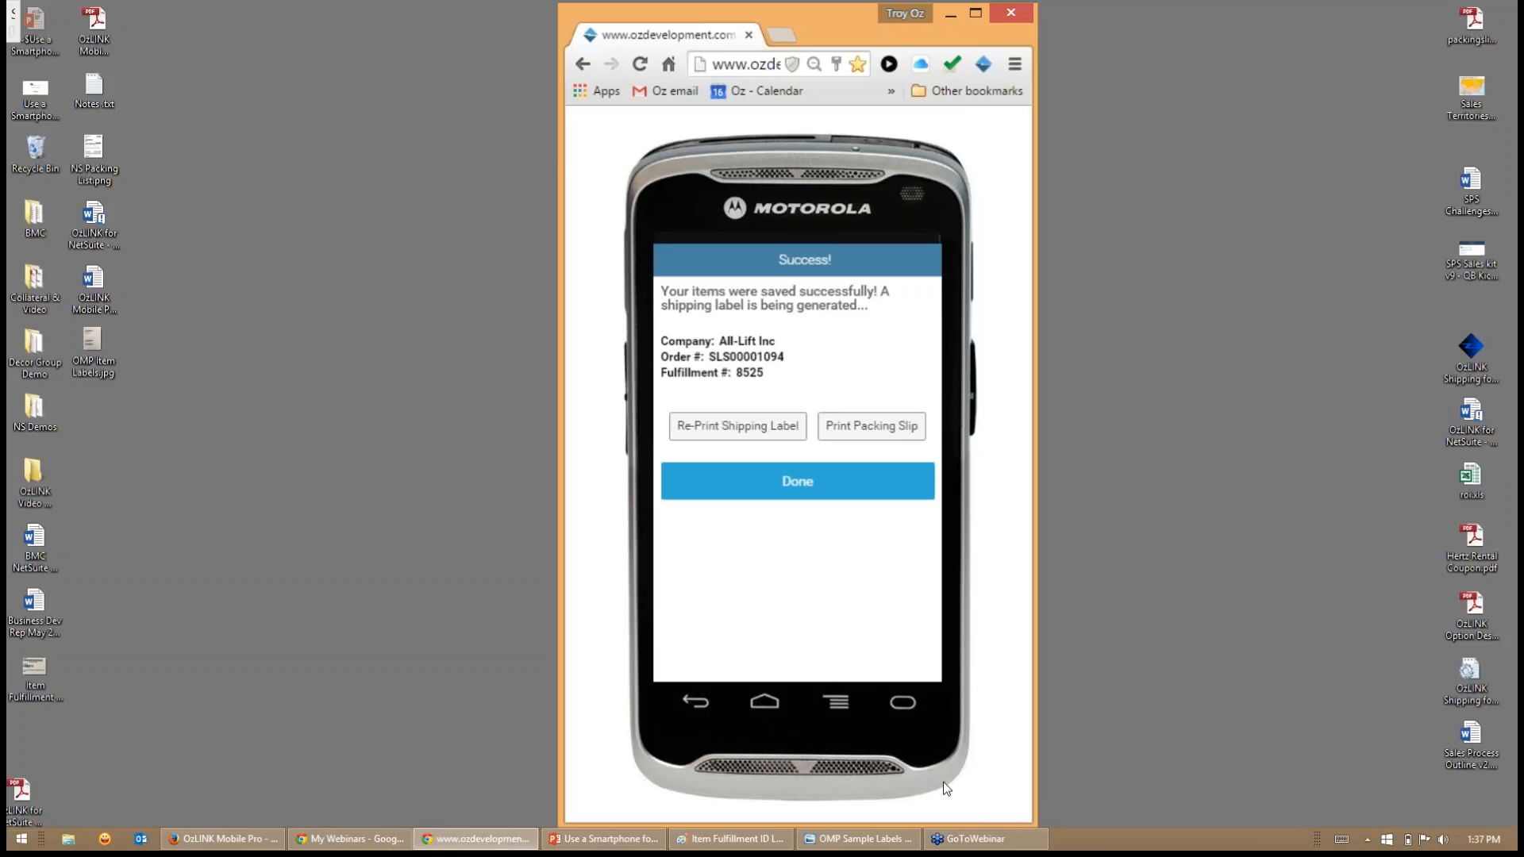
- Switch to Windows Photo Viewer to examine the OzLINK Mobile Pro sample item labels, and return to the shipped order
click(859, 839)
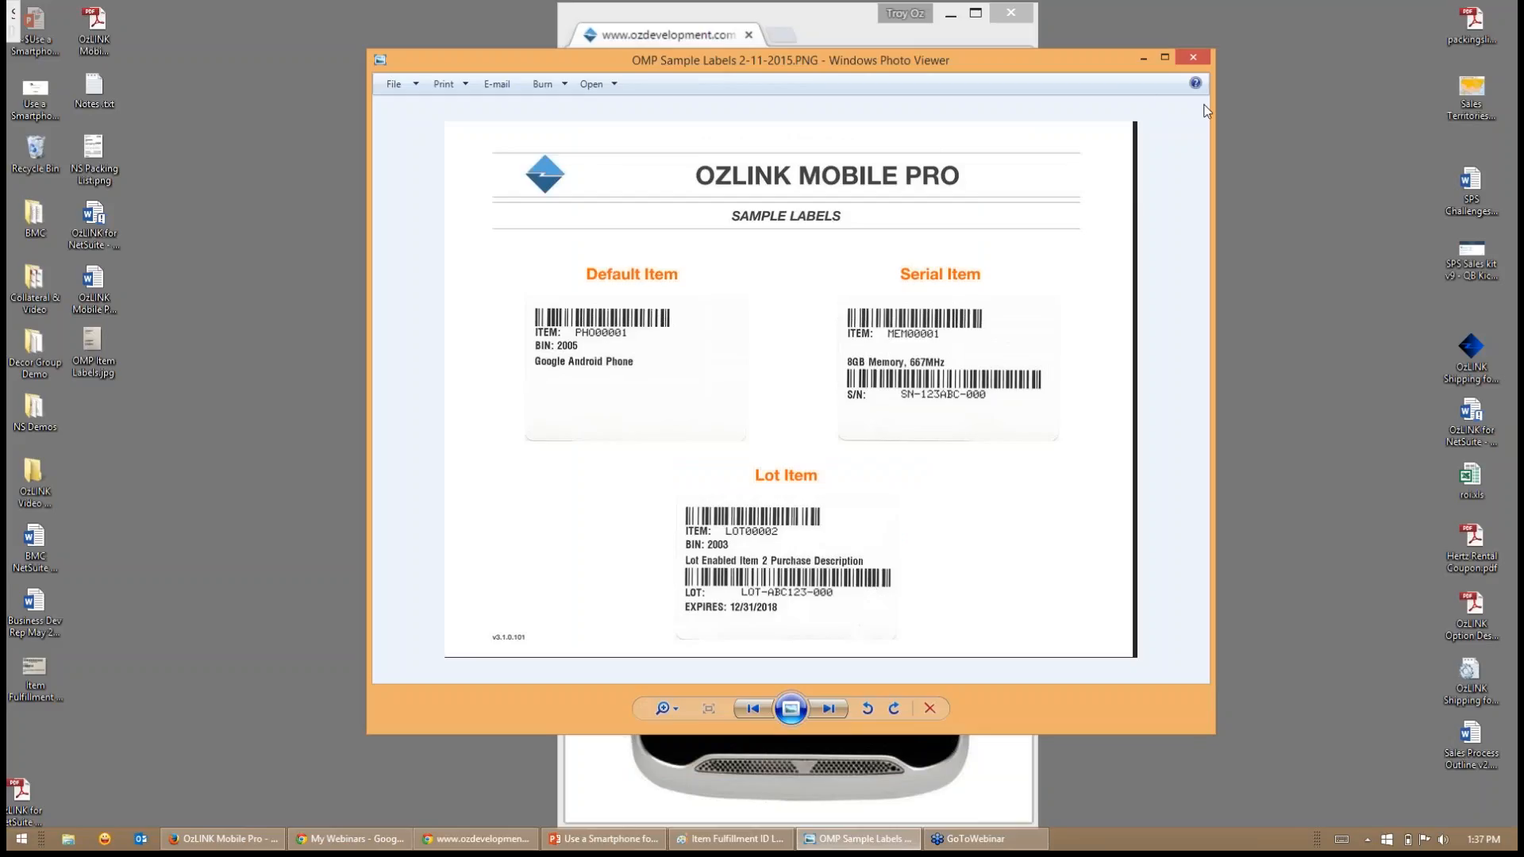
click(1142, 58)
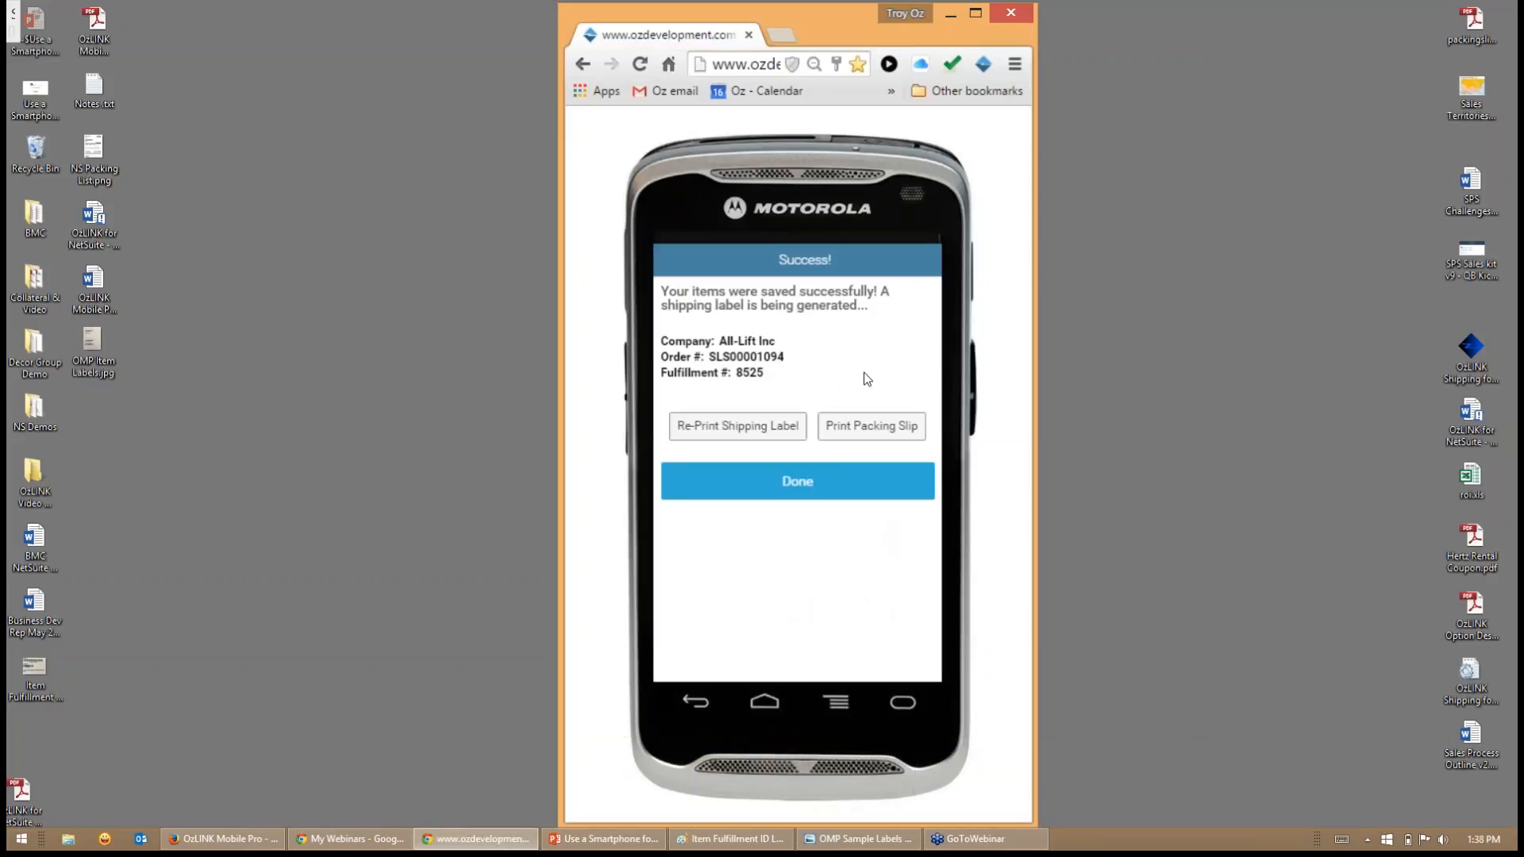
- Finish the shipped order and search for all fully committed sales orders to pick into totes
click(814, 487)
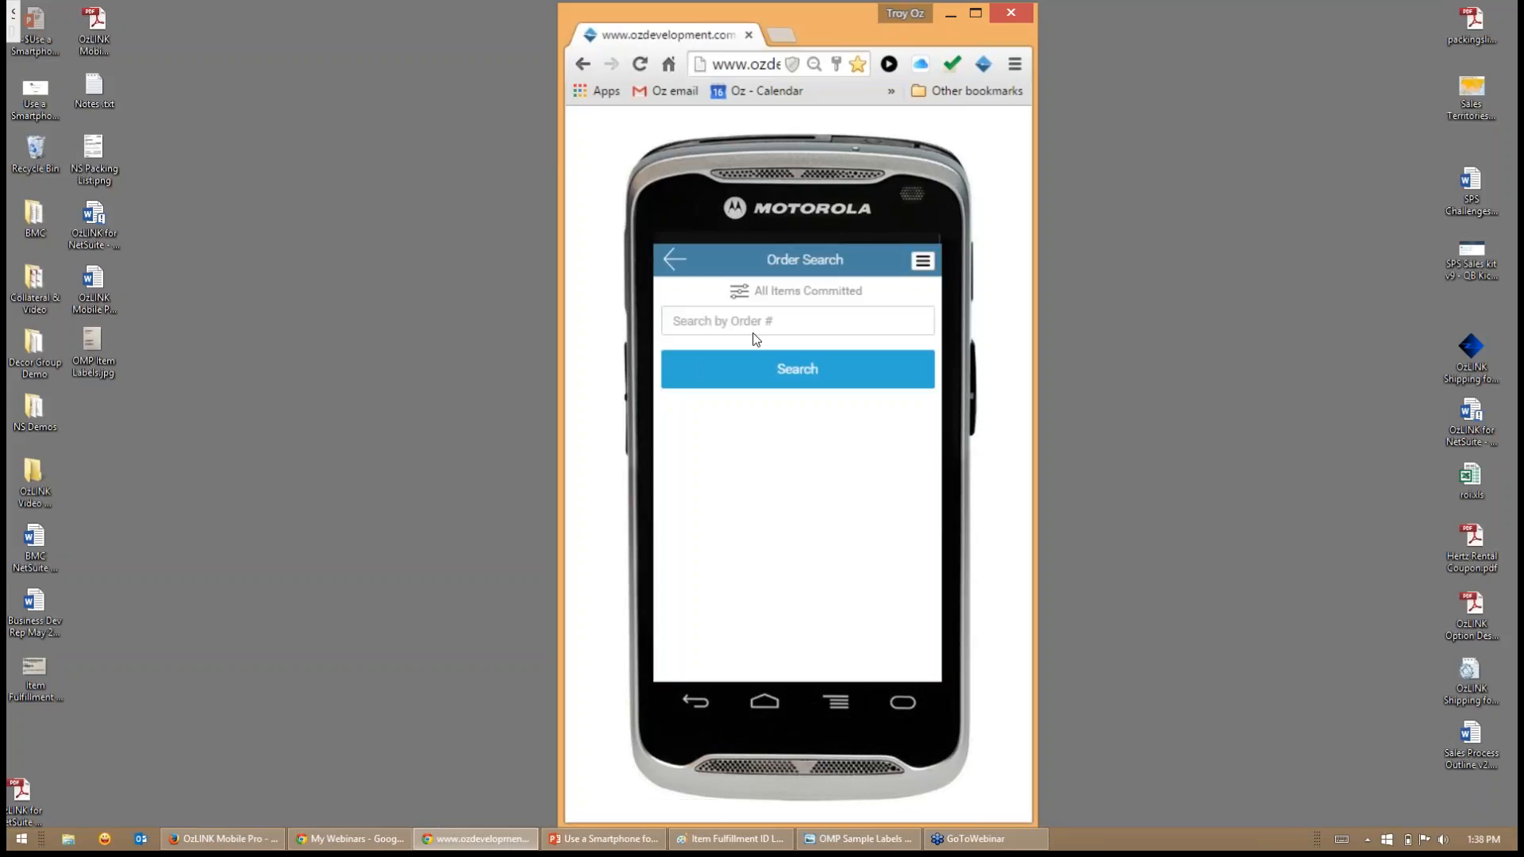
click(676, 259)
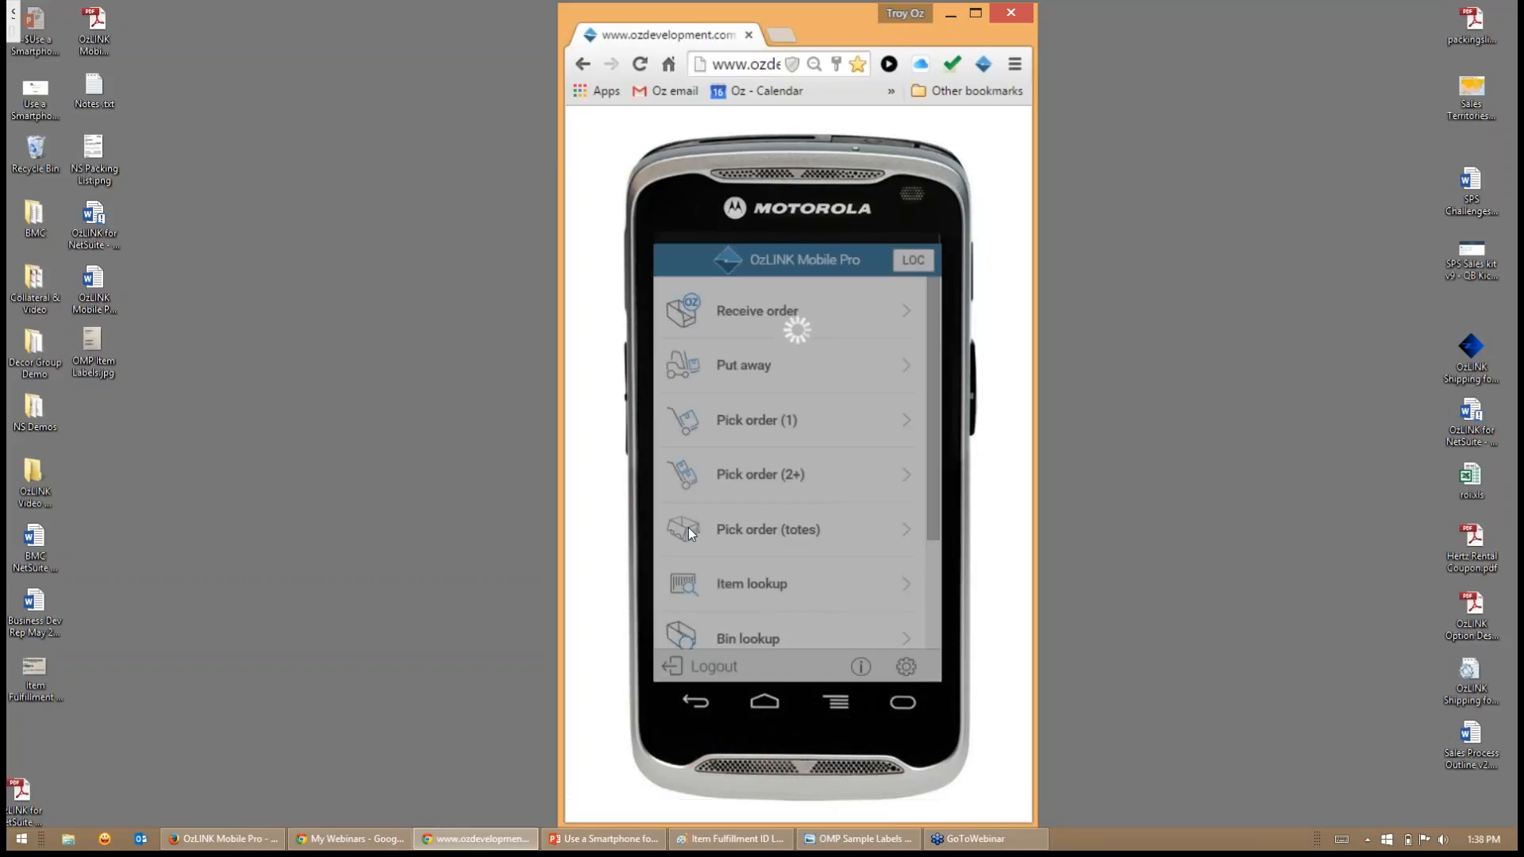
click(765, 539)
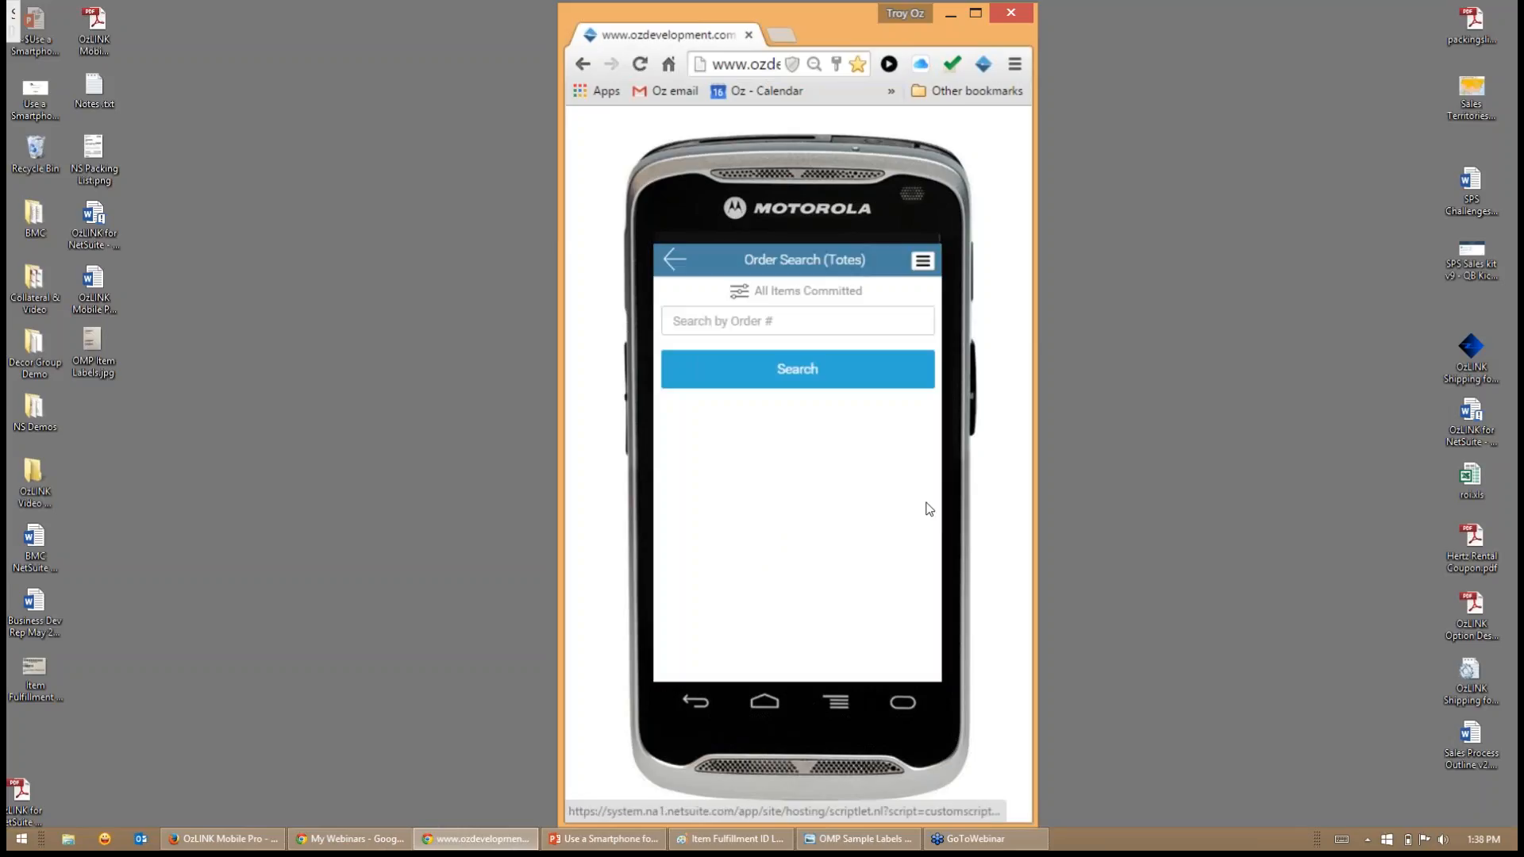
click(815, 387)
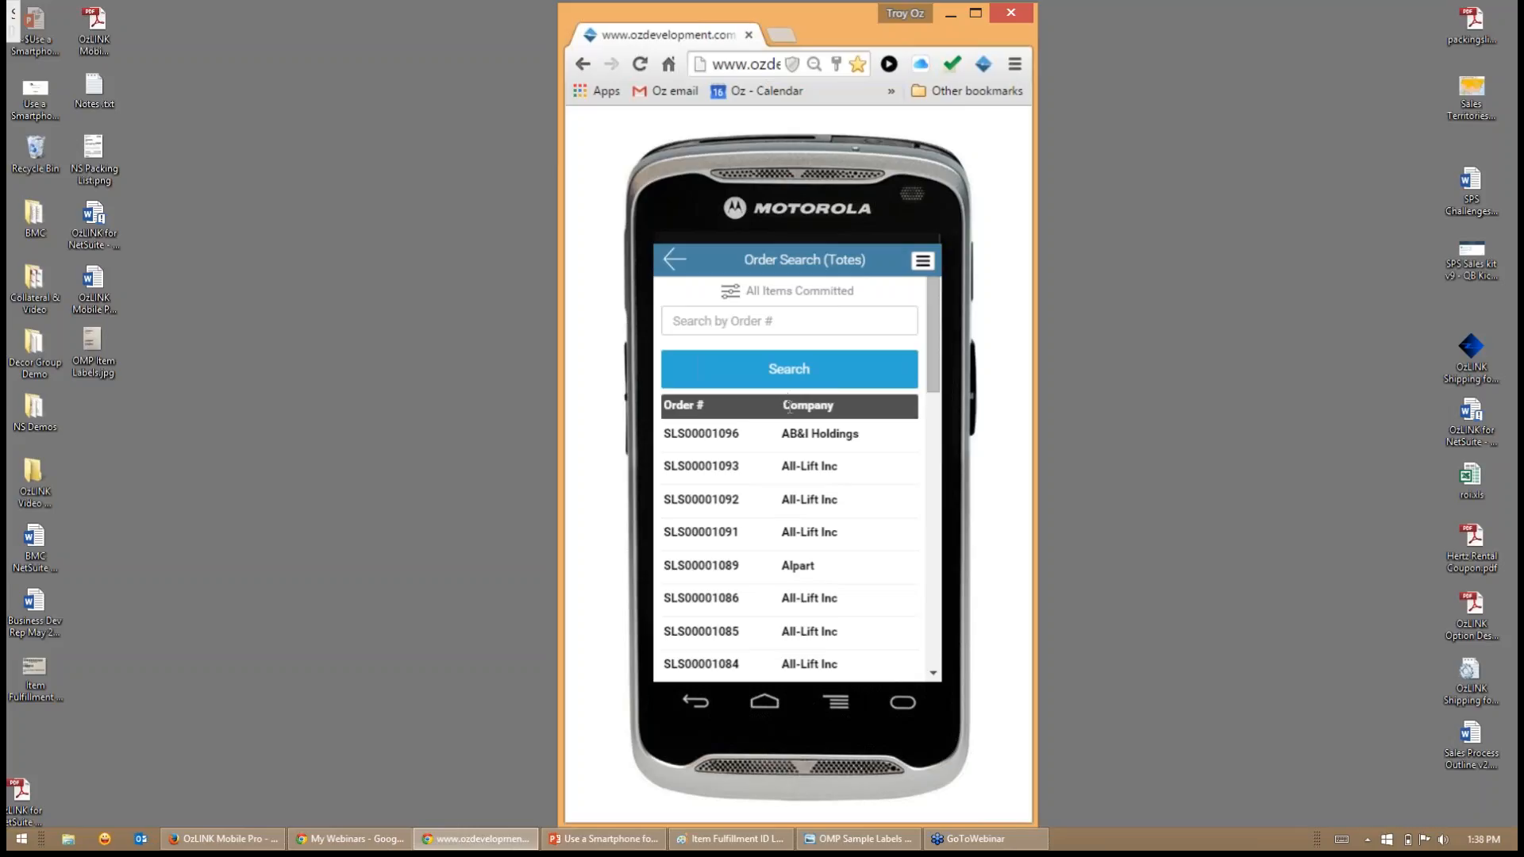
- Select the second and third All-Lift Inc orders in the results and start tote picking for them
click(791, 474)
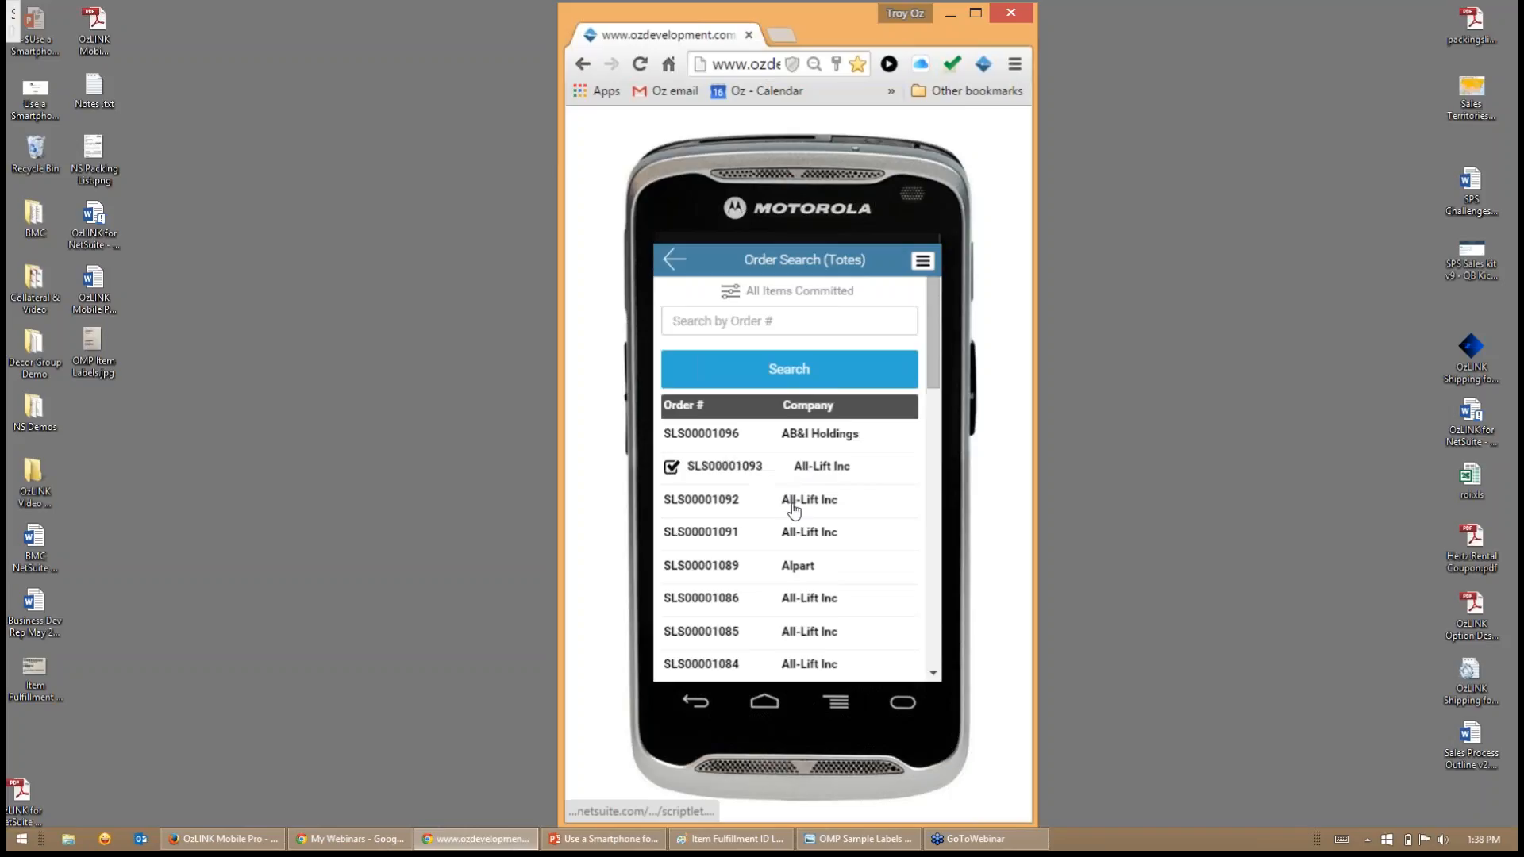
click(674, 474)
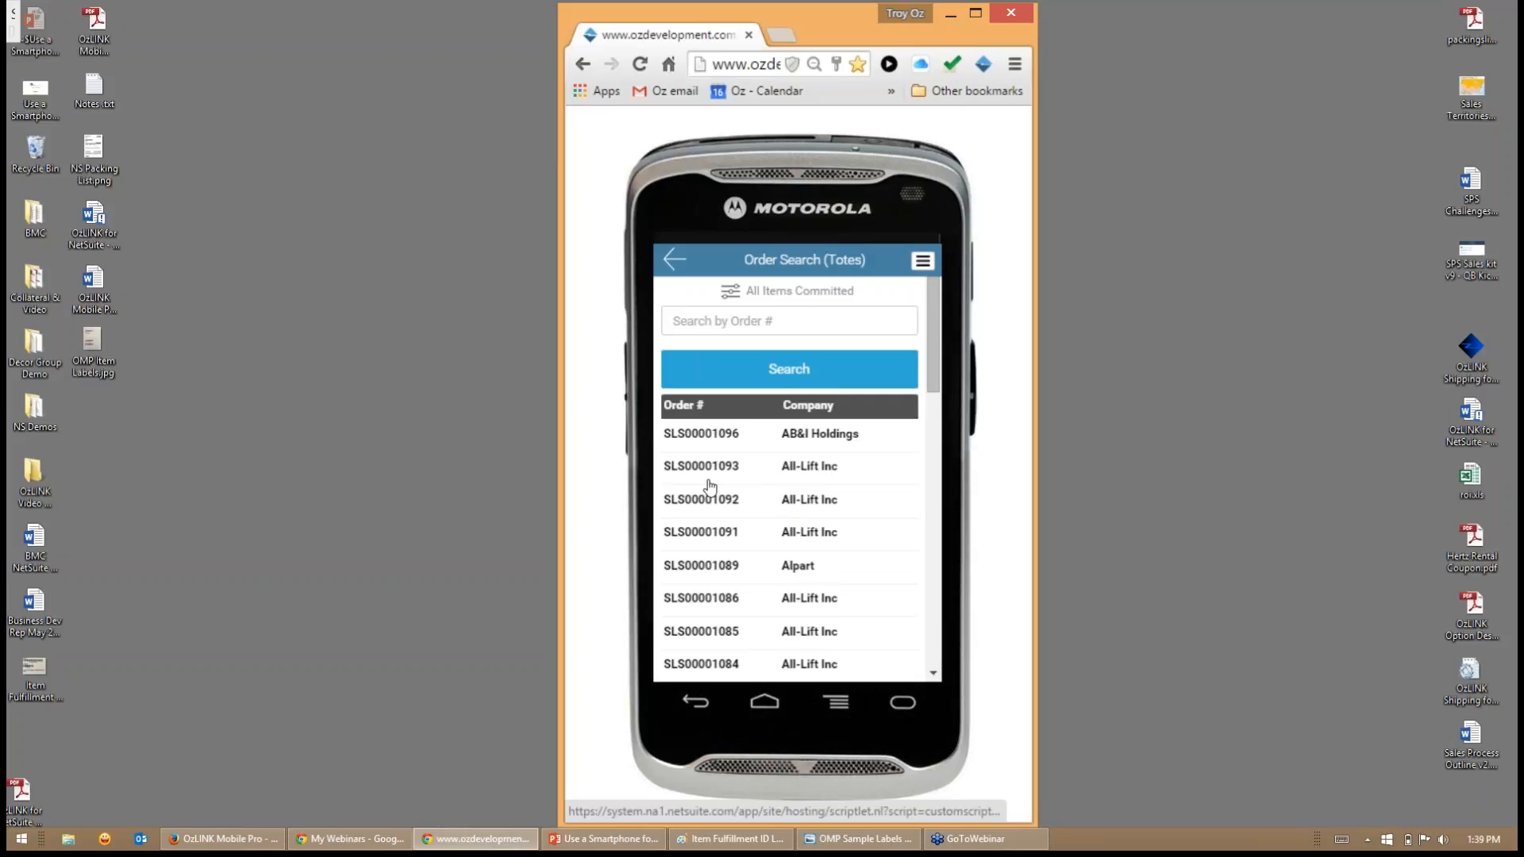
click(823, 505)
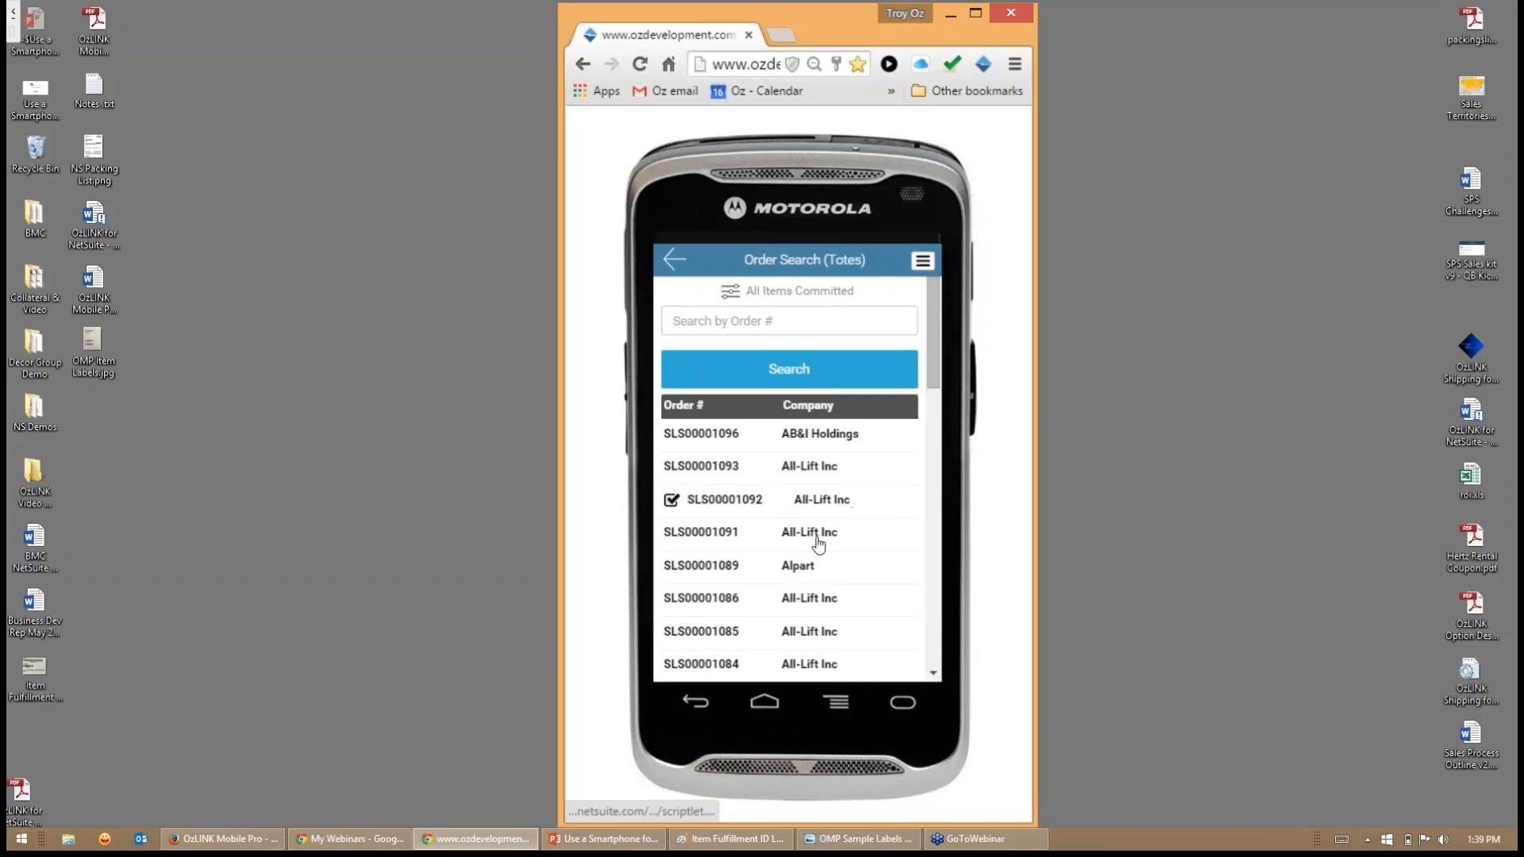
click(818, 540)
scroll(828, 528, down, 10)
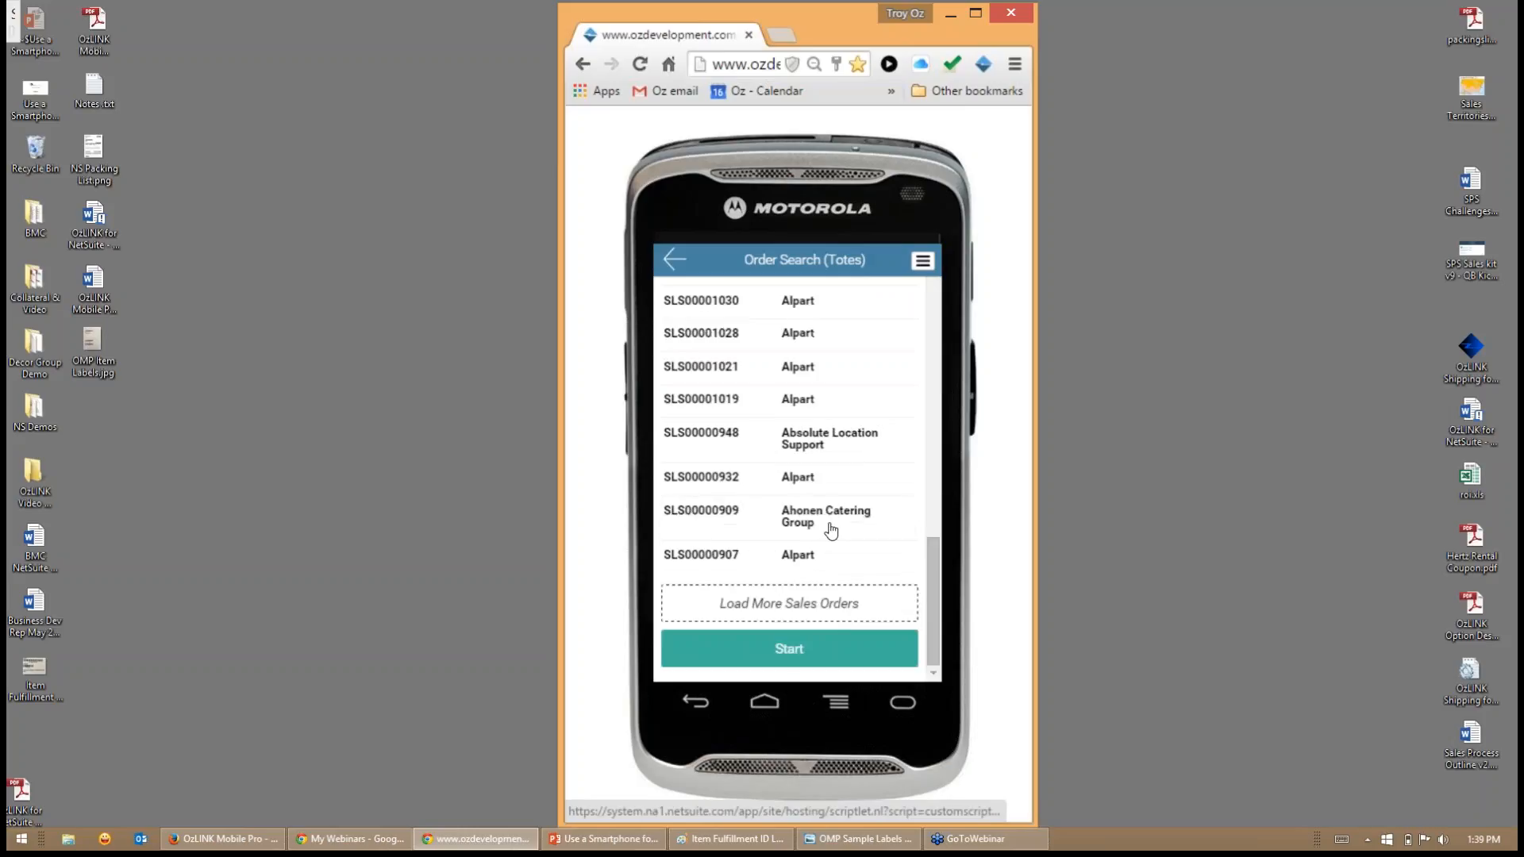
click(789, 649)
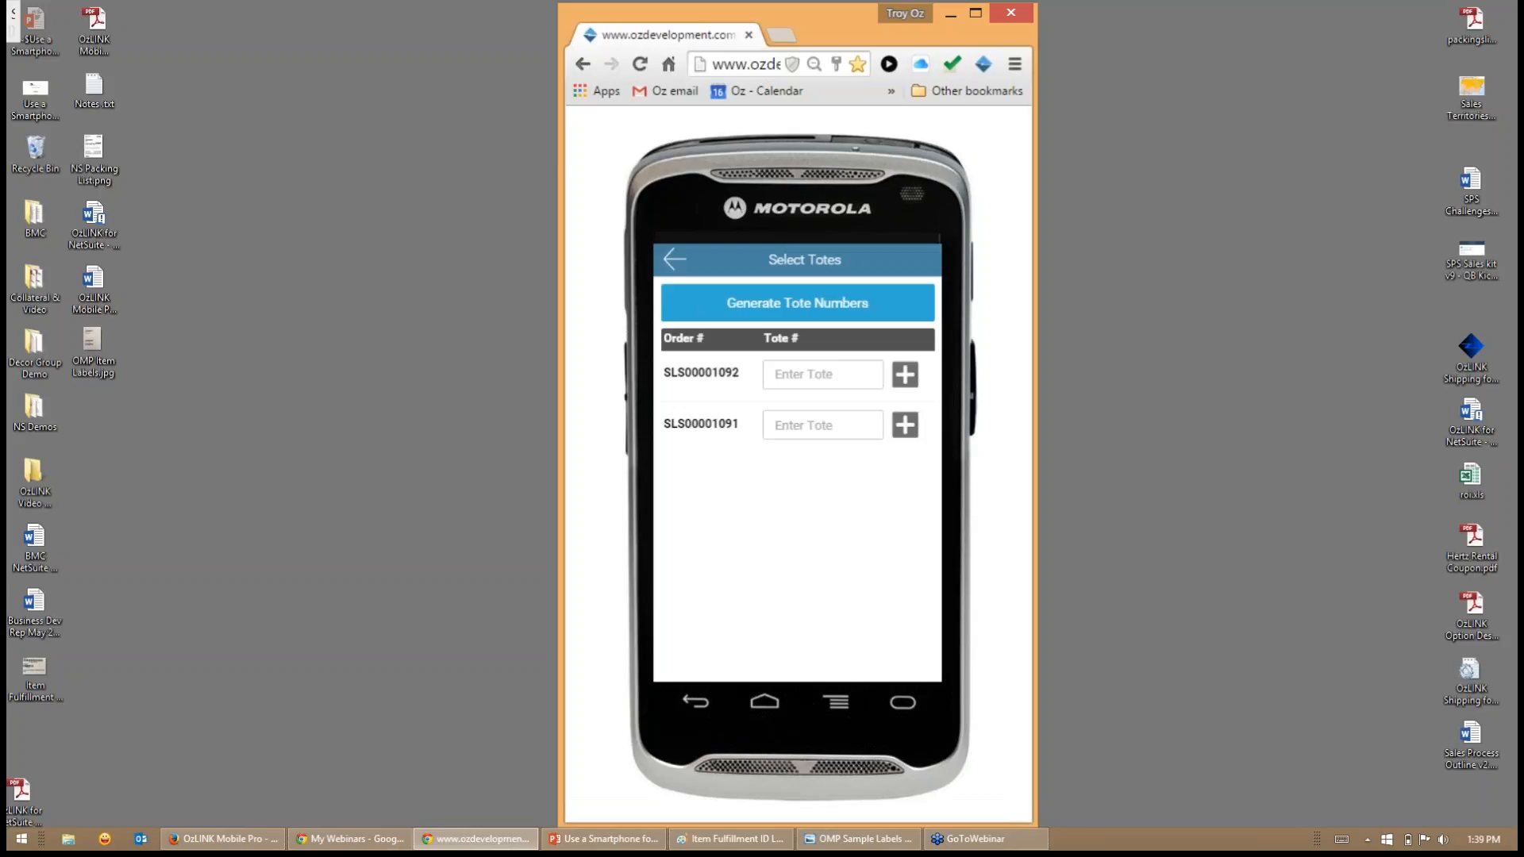
- Generate tote numbers, replace them with 1 for the first order and 2 for the second, and begin picking
click(818, 306)
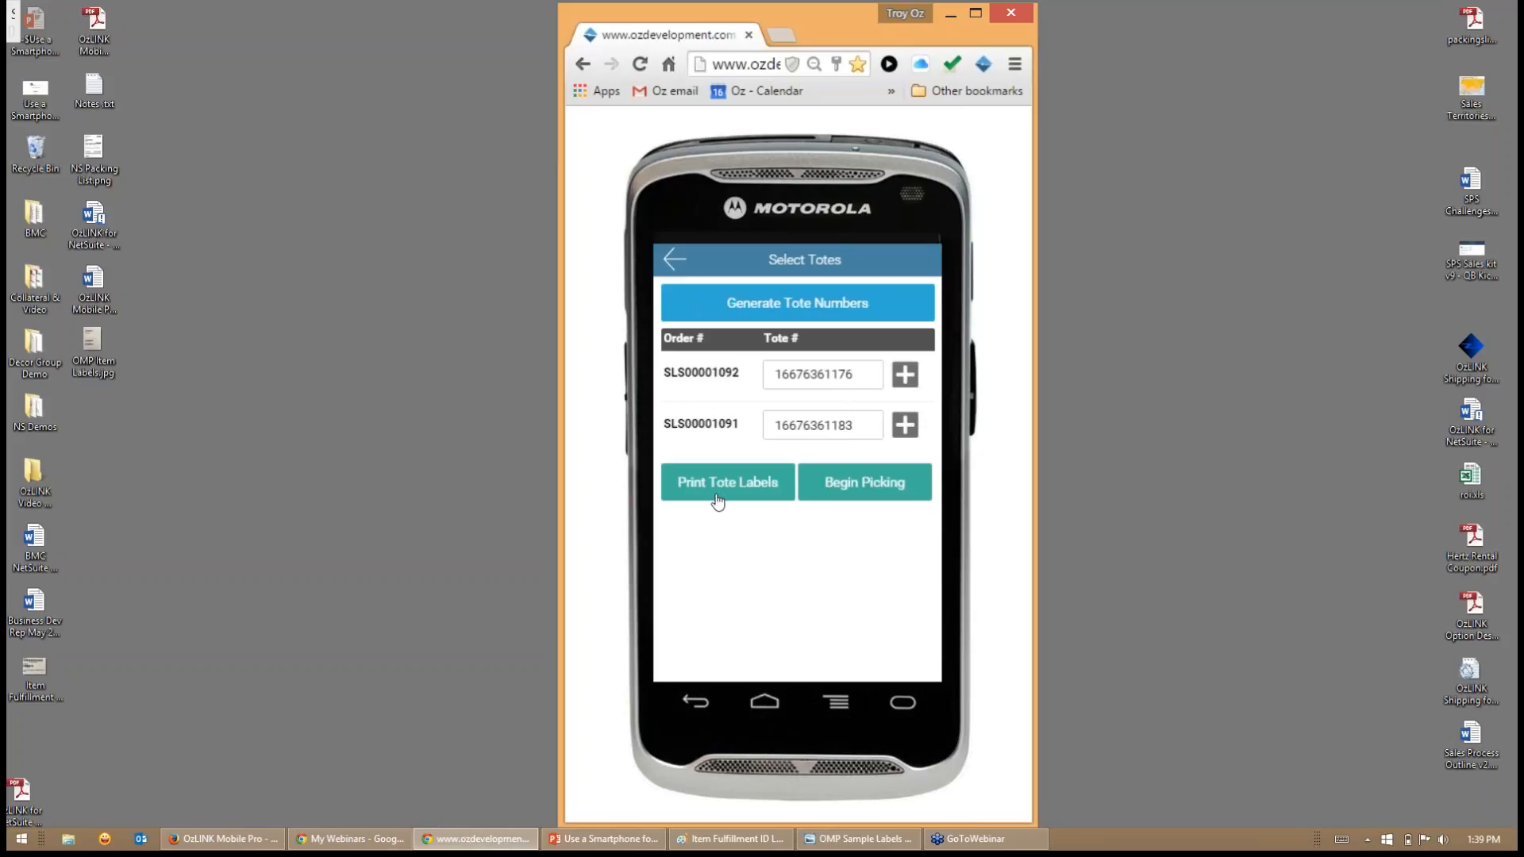
drag(868, 374, 775, 374)
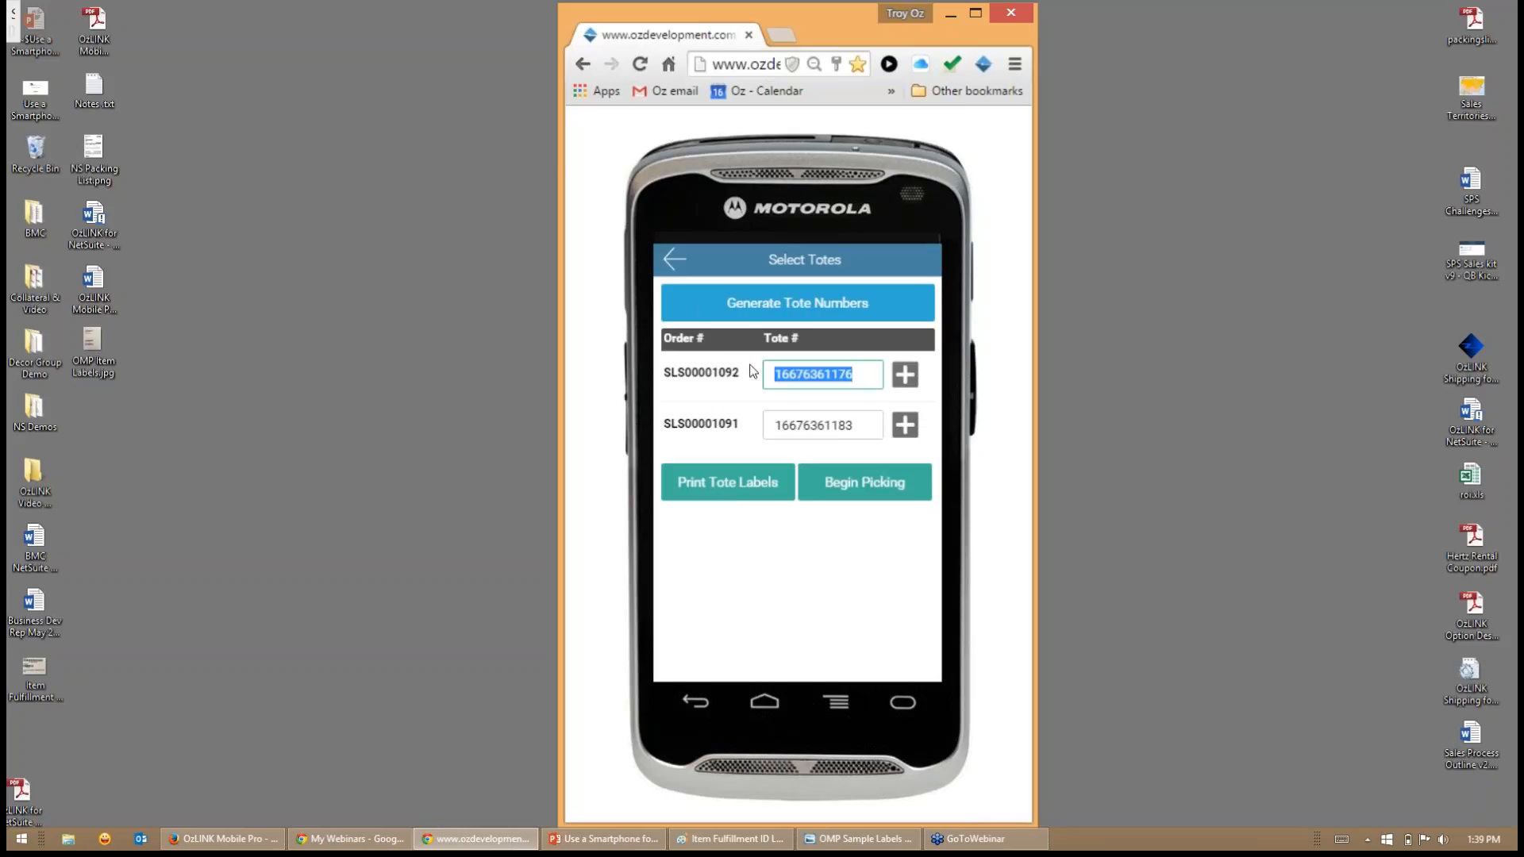
text(1)
click(851, 426)
drag(851, 426, 782, 425)
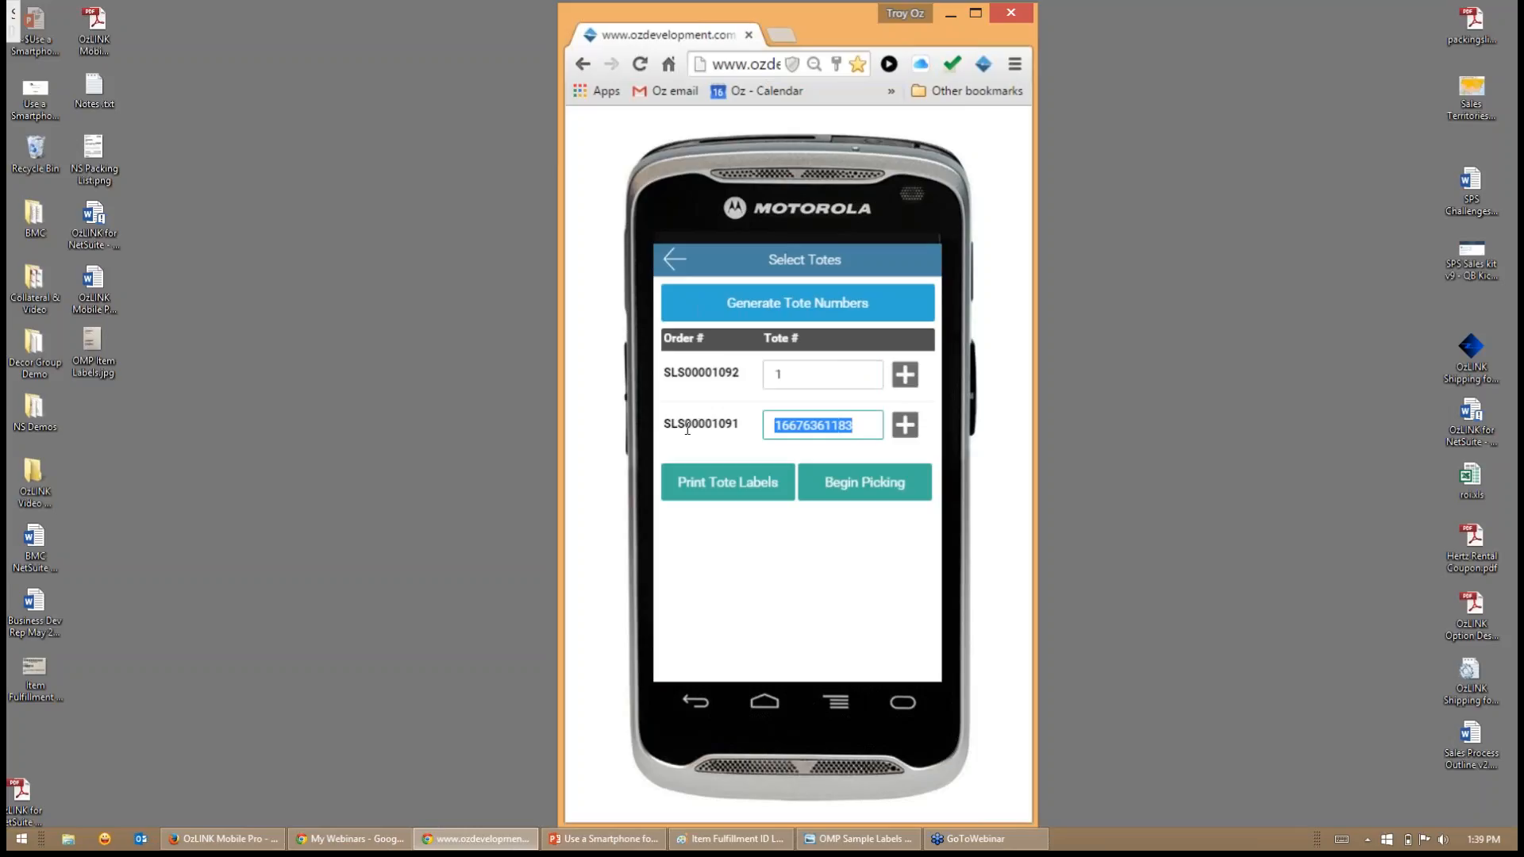
text(2)
click(872, 489)
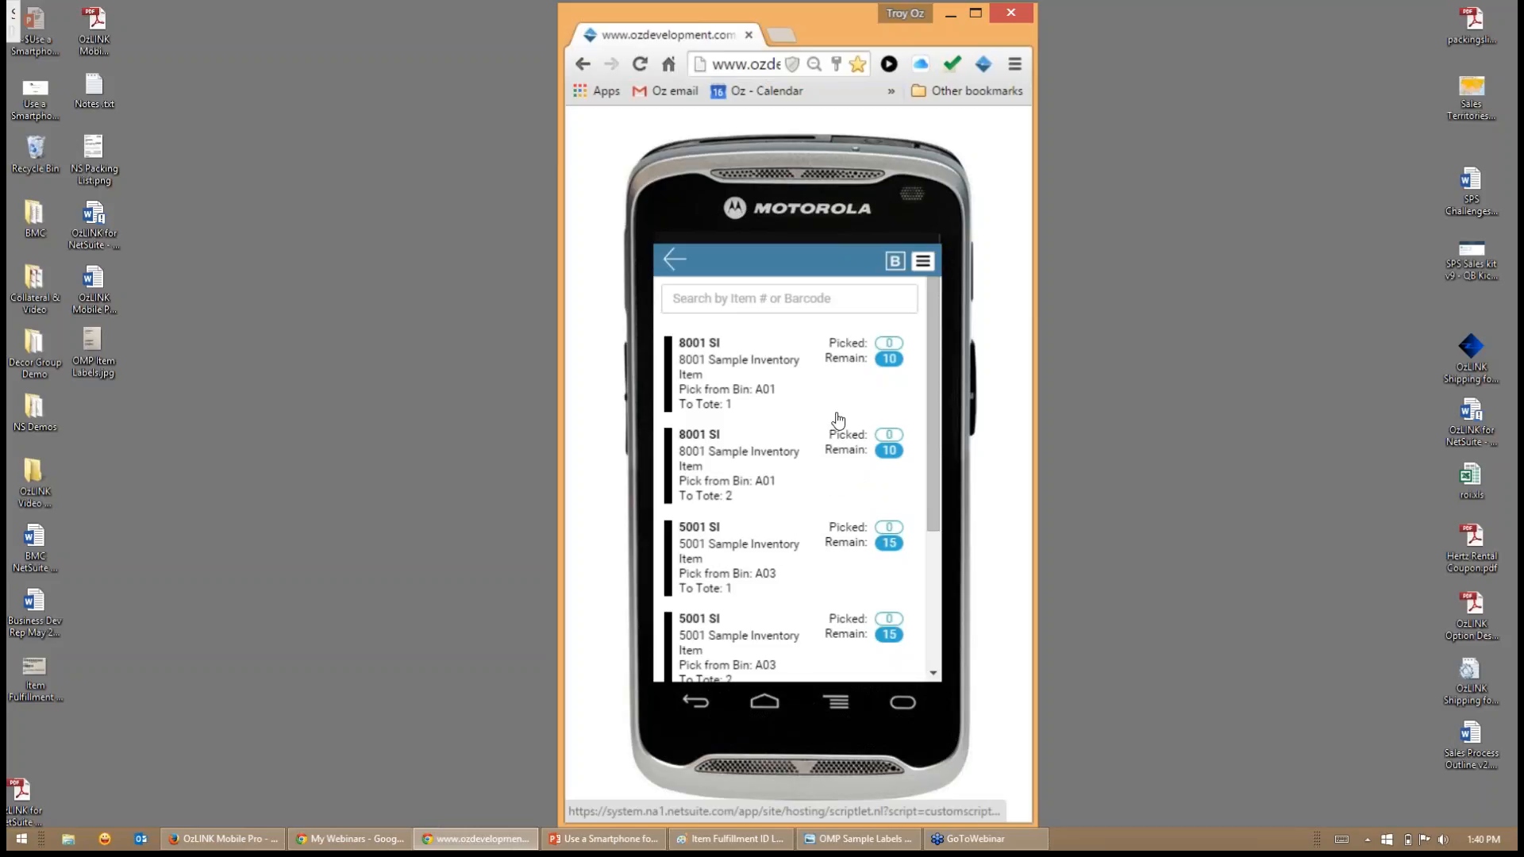
- Pick 10 of item 8001 SI from bin A01 into tote 1 and add them to the paper tape
scroll(839, 433, down, 3)
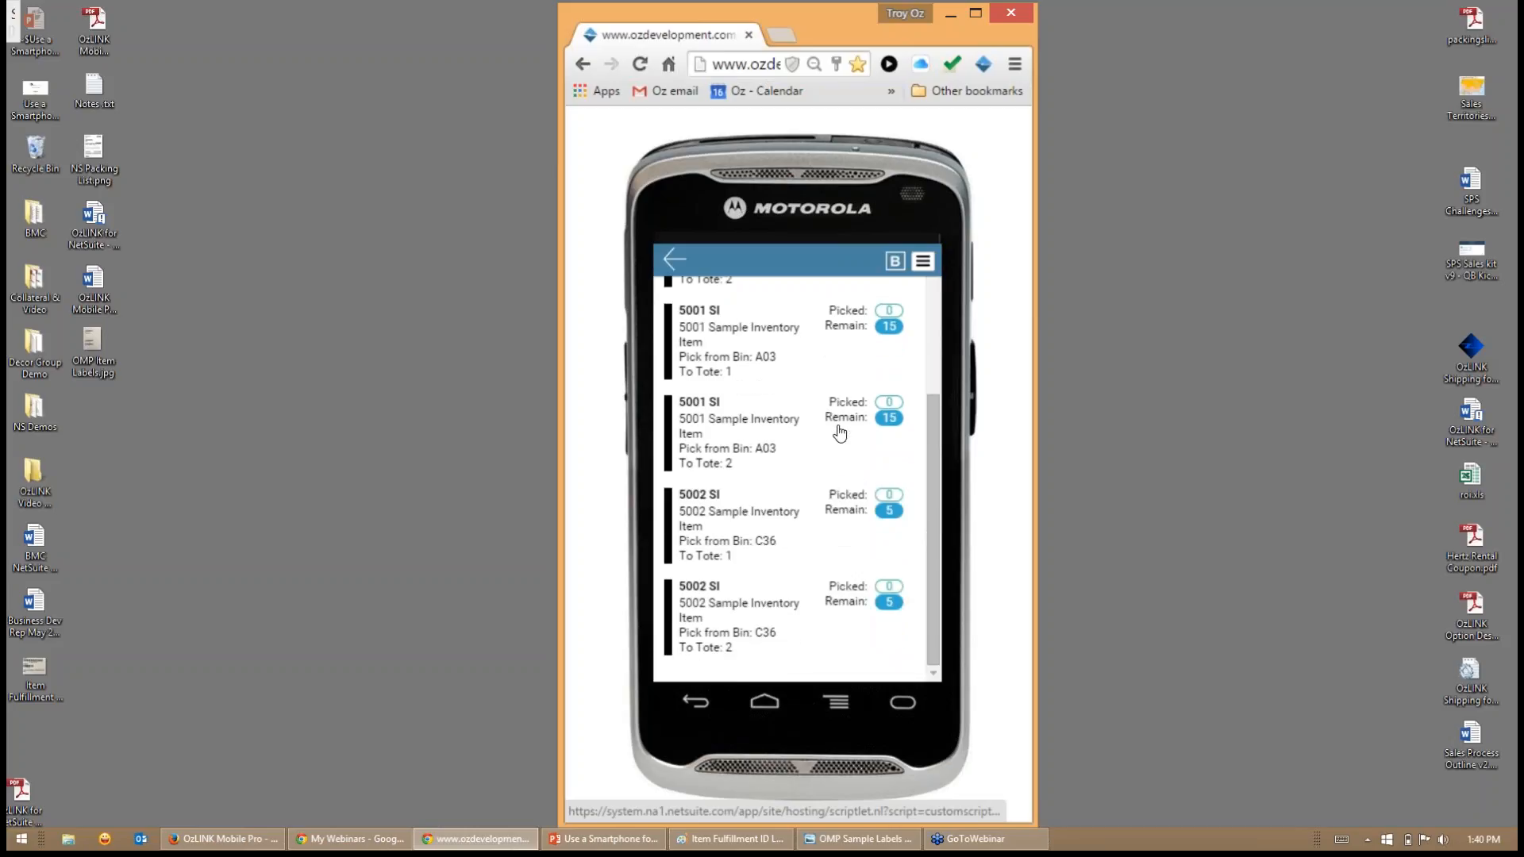
scroll(839, 432, up, 3)
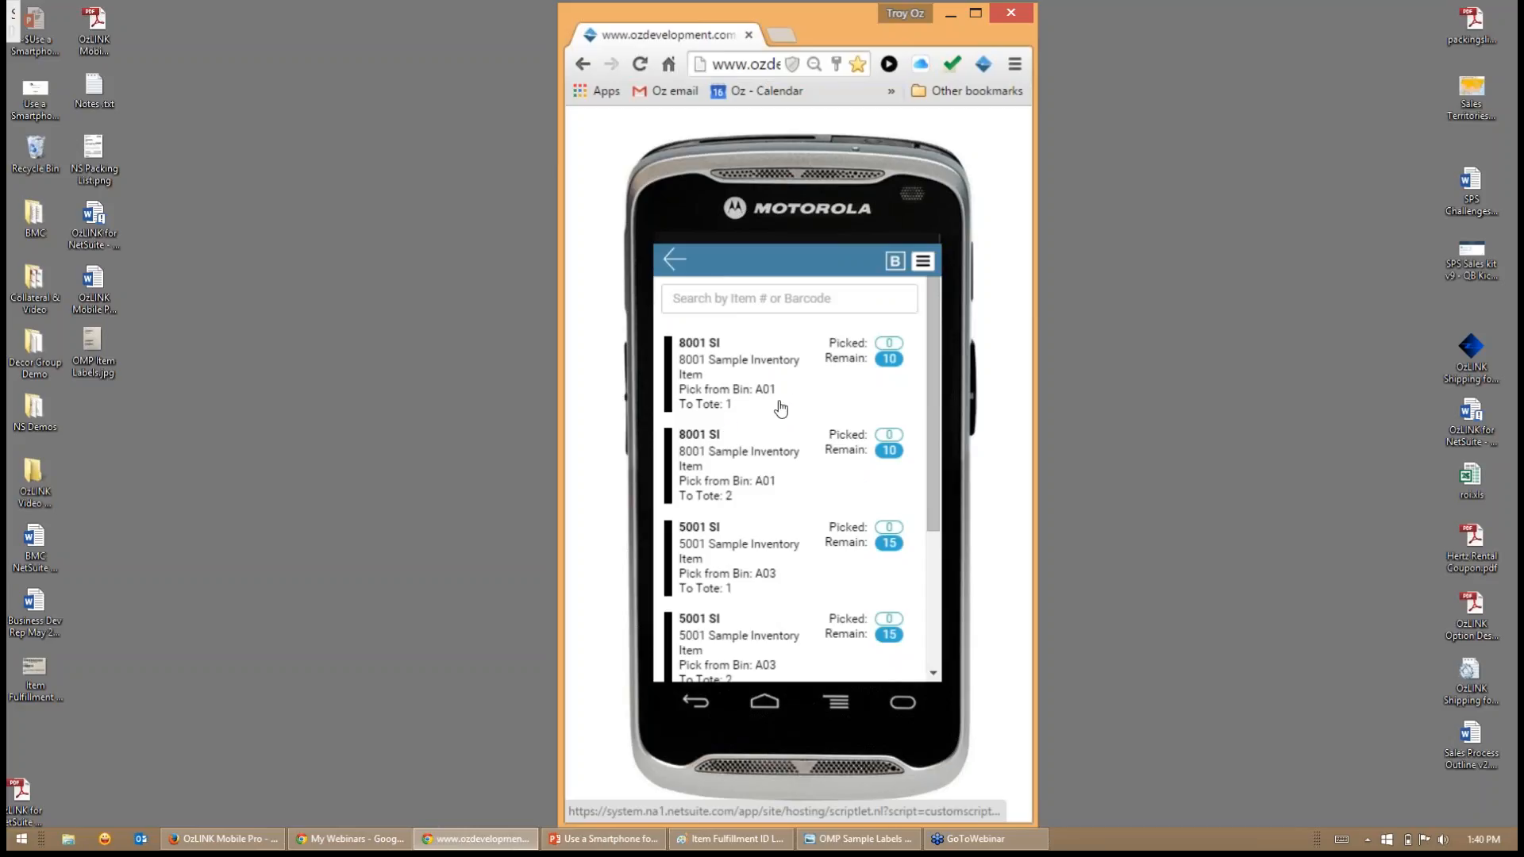
click(687, 380)
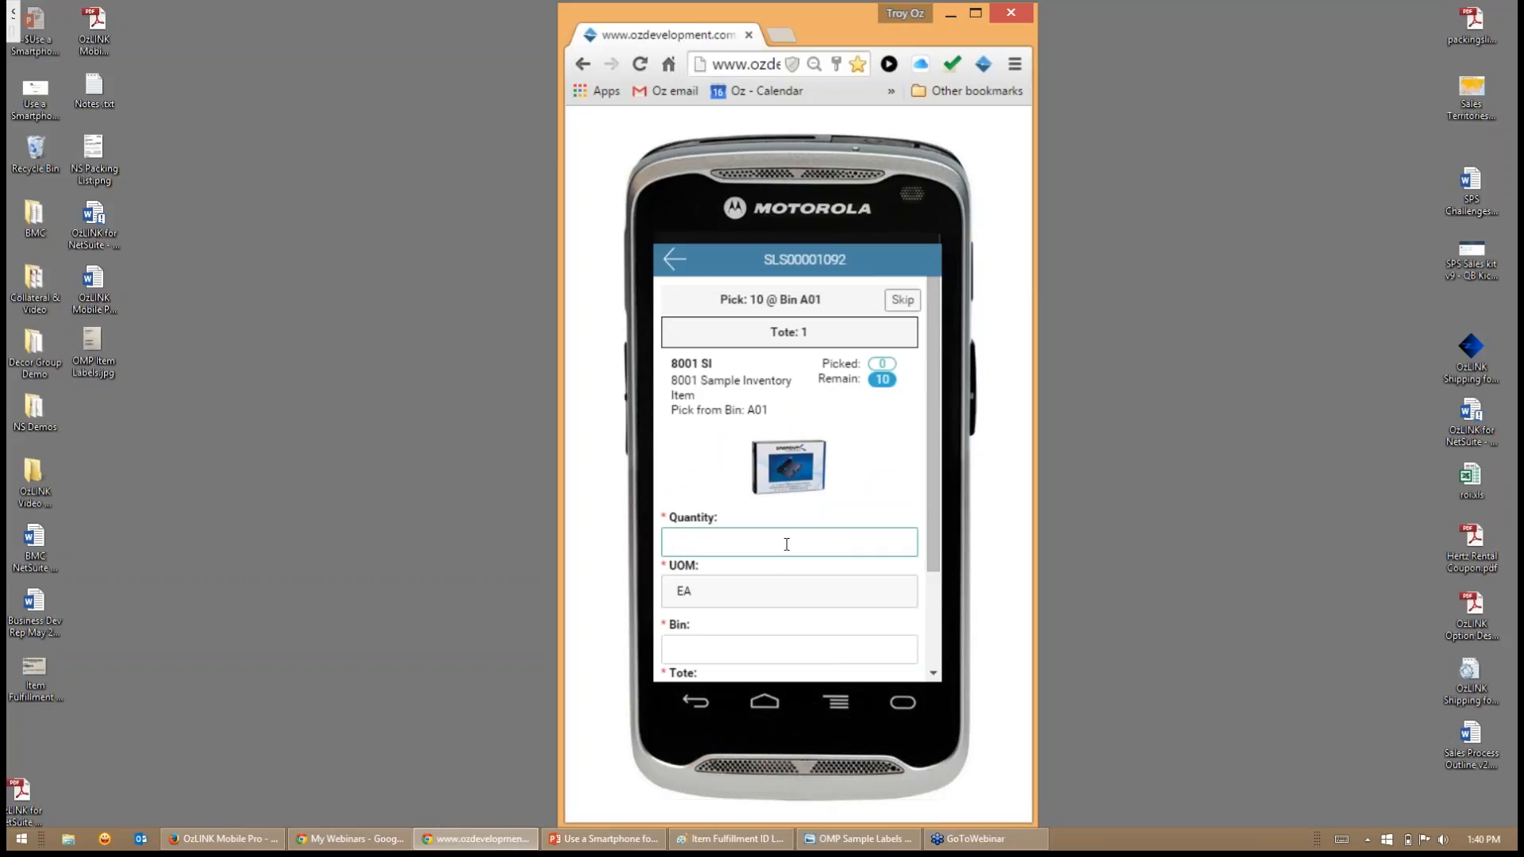
click(1205, 461)
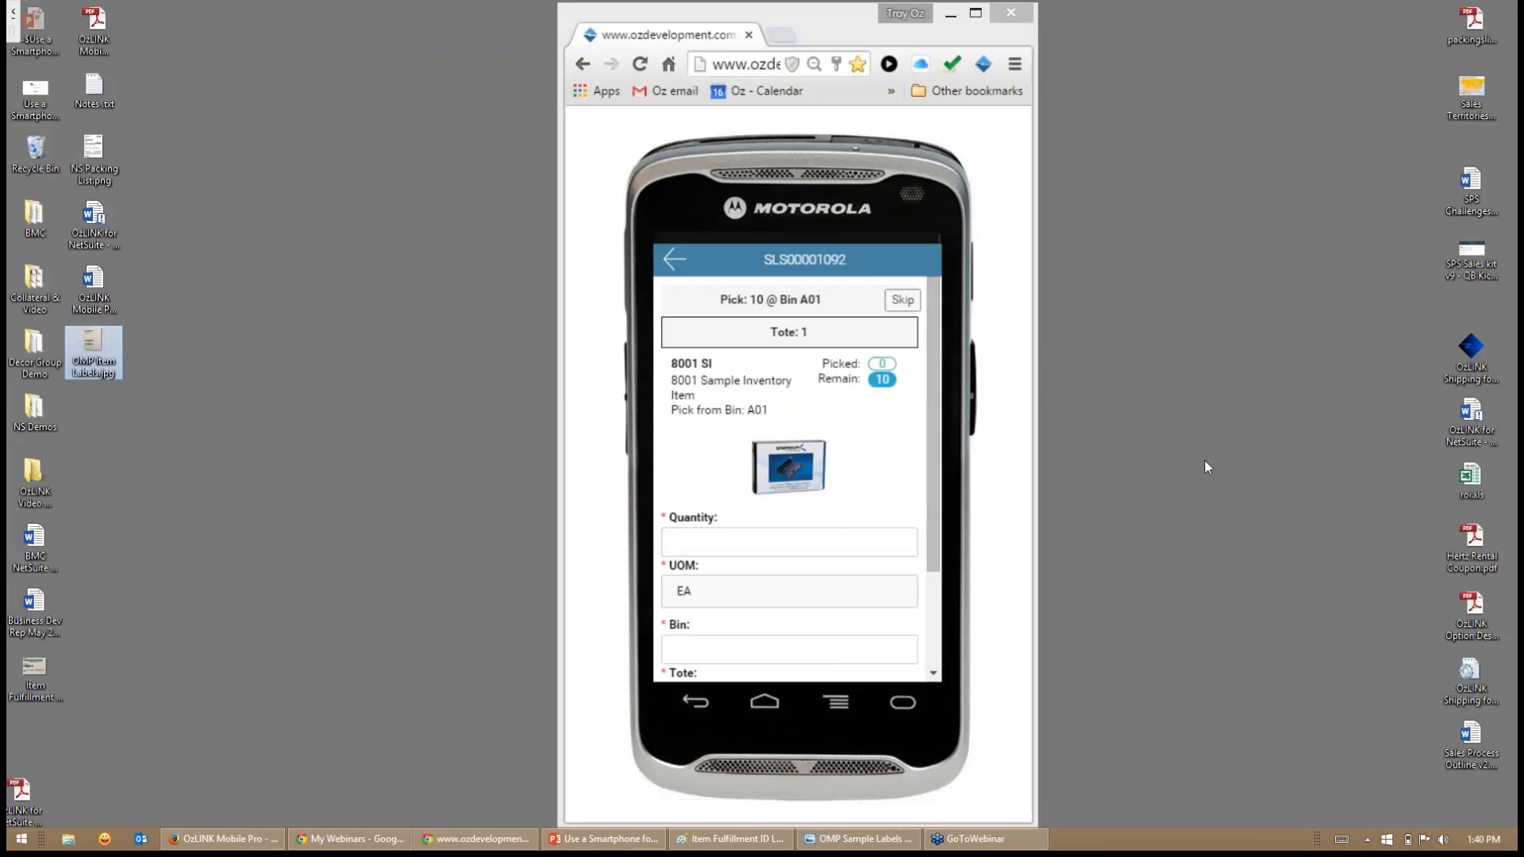
click(819, 542)
text(10)
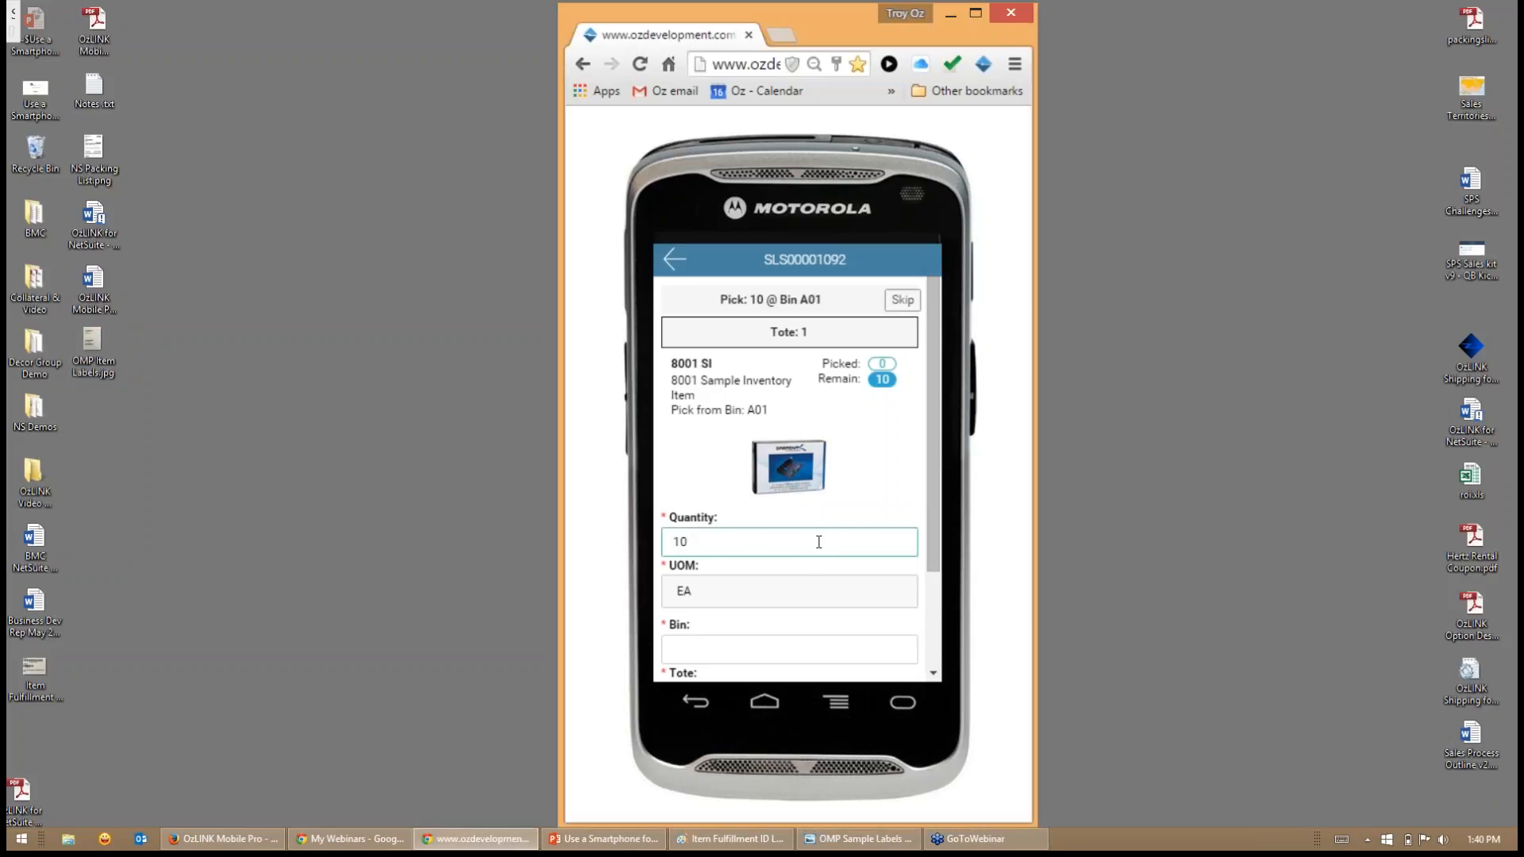
key(Tab)
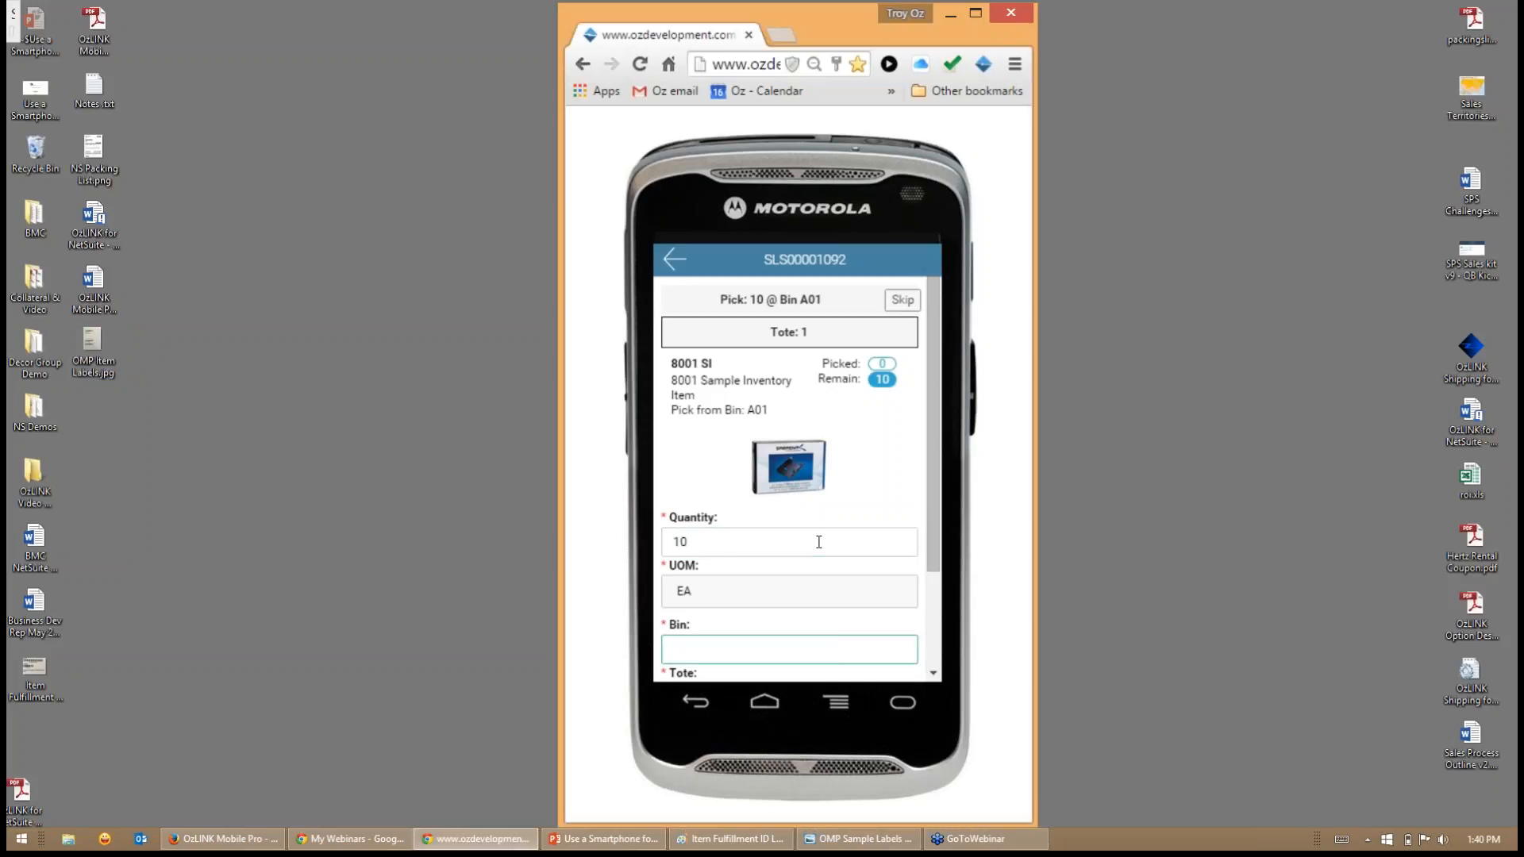
text(A01)
key(Tab)
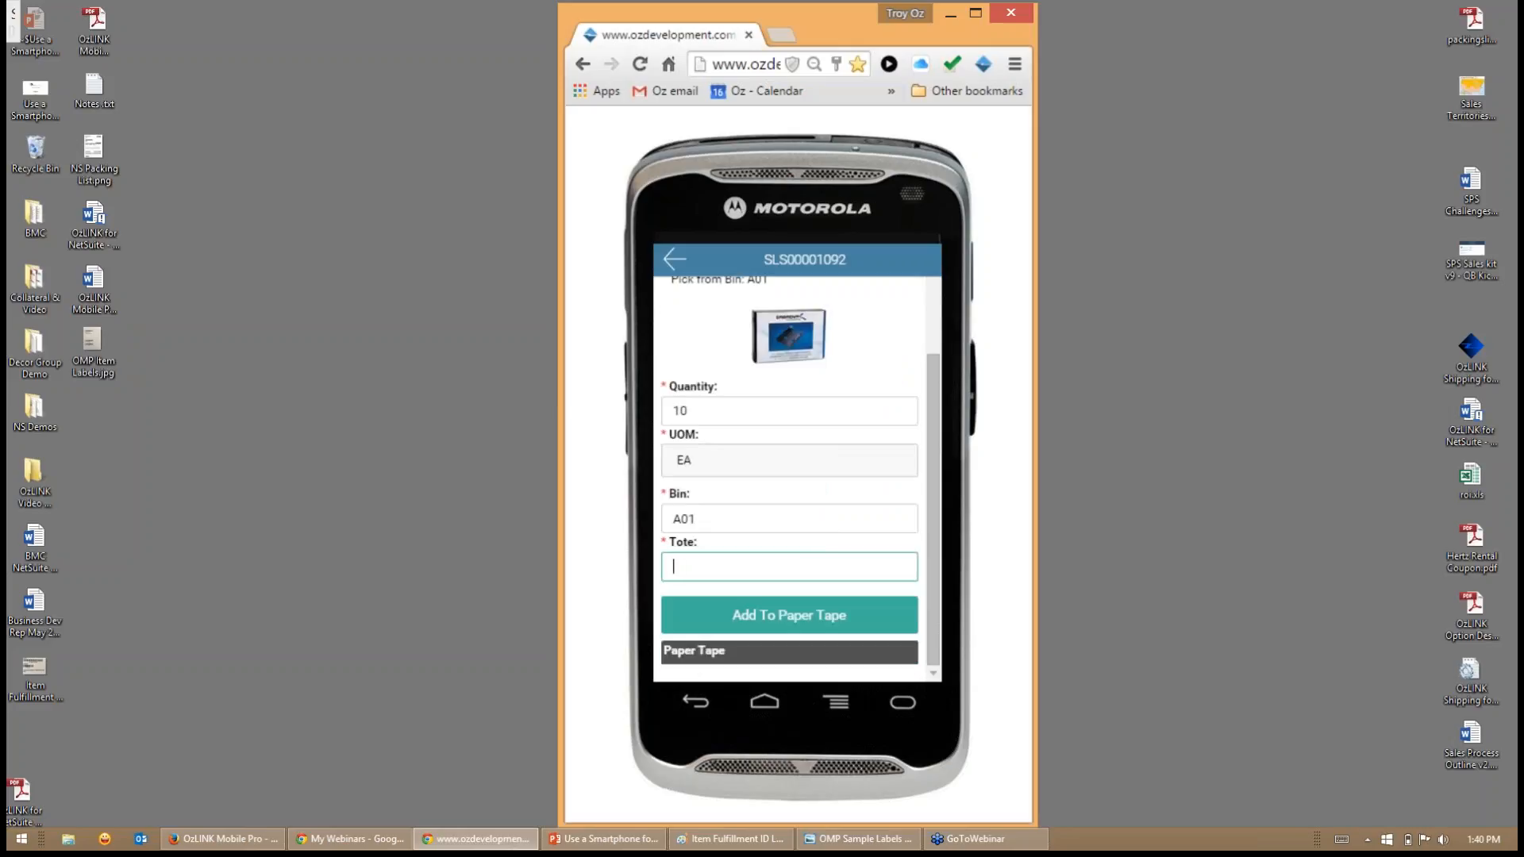
text(1)
key(Return)
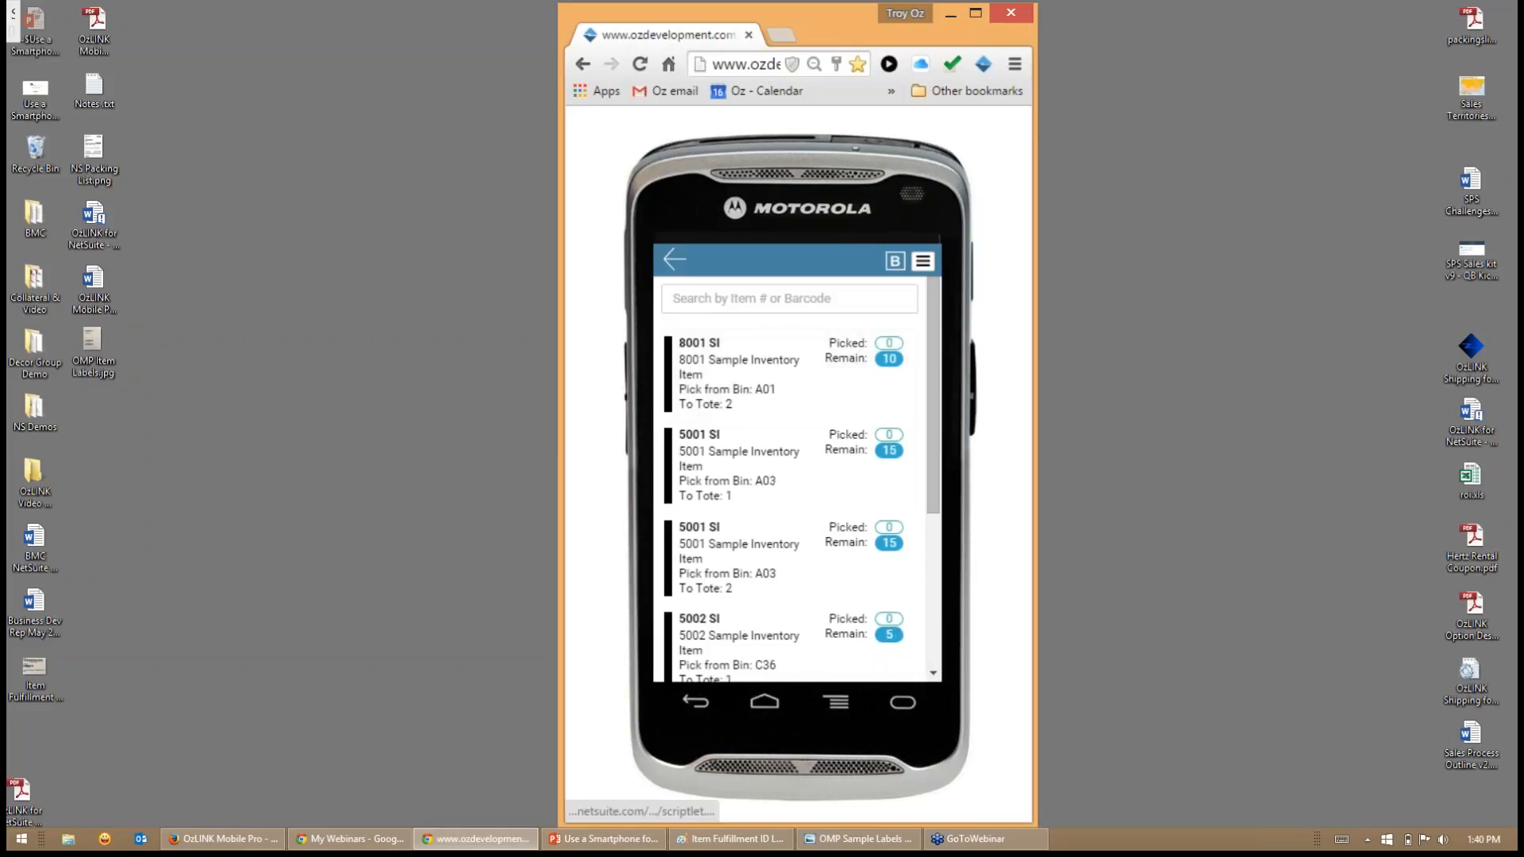
- Pick 10 of item 8001 SI from bin A01 into tote 2 and add them to the paper tape
click(763, 387)
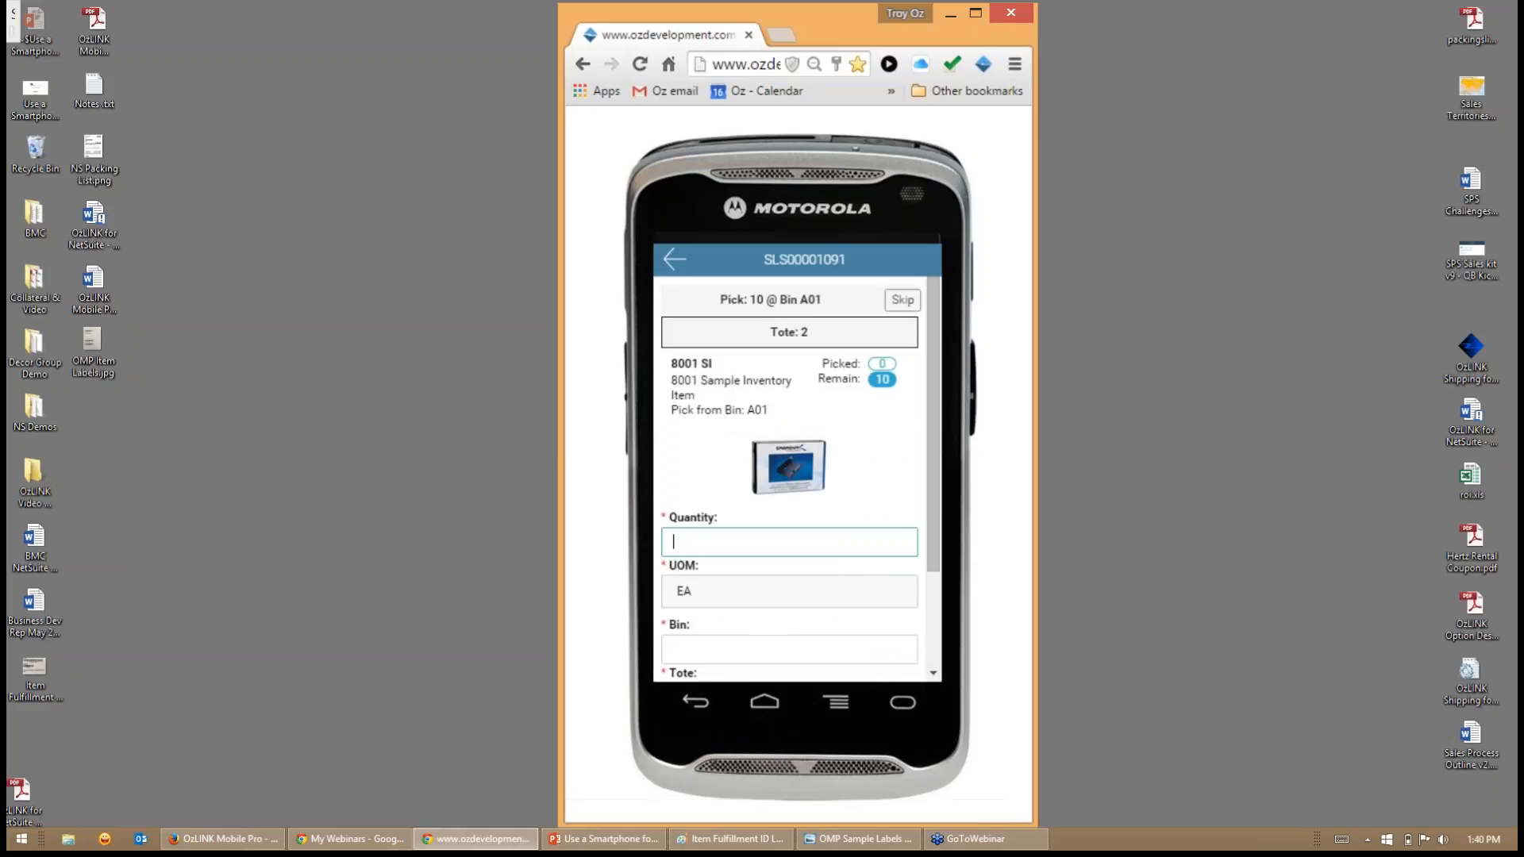
text(100)
key(BackSpace)
key(Tab)
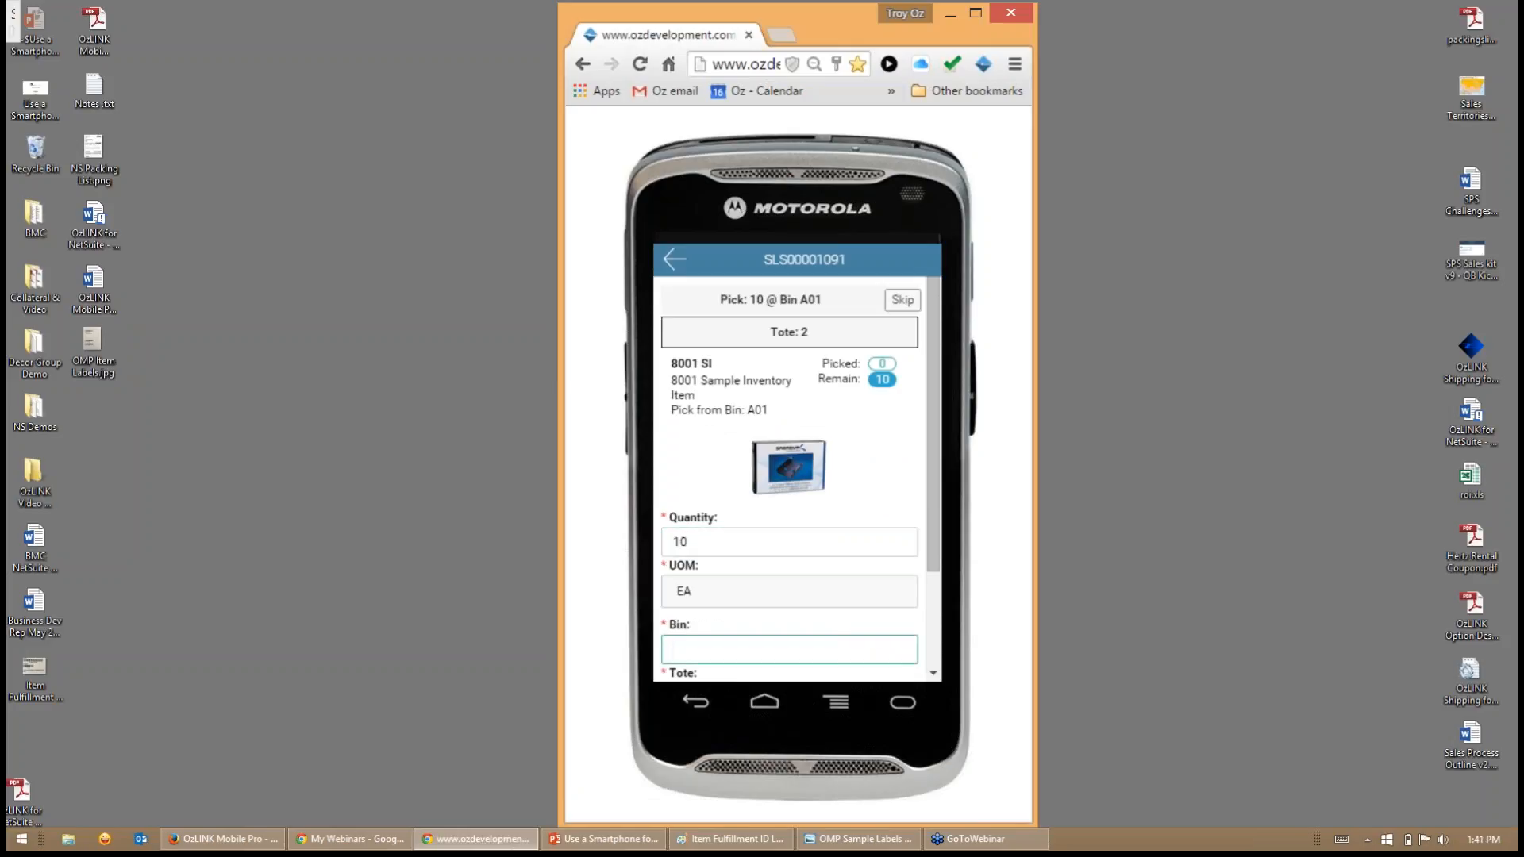
text(A01)
key(Tab)
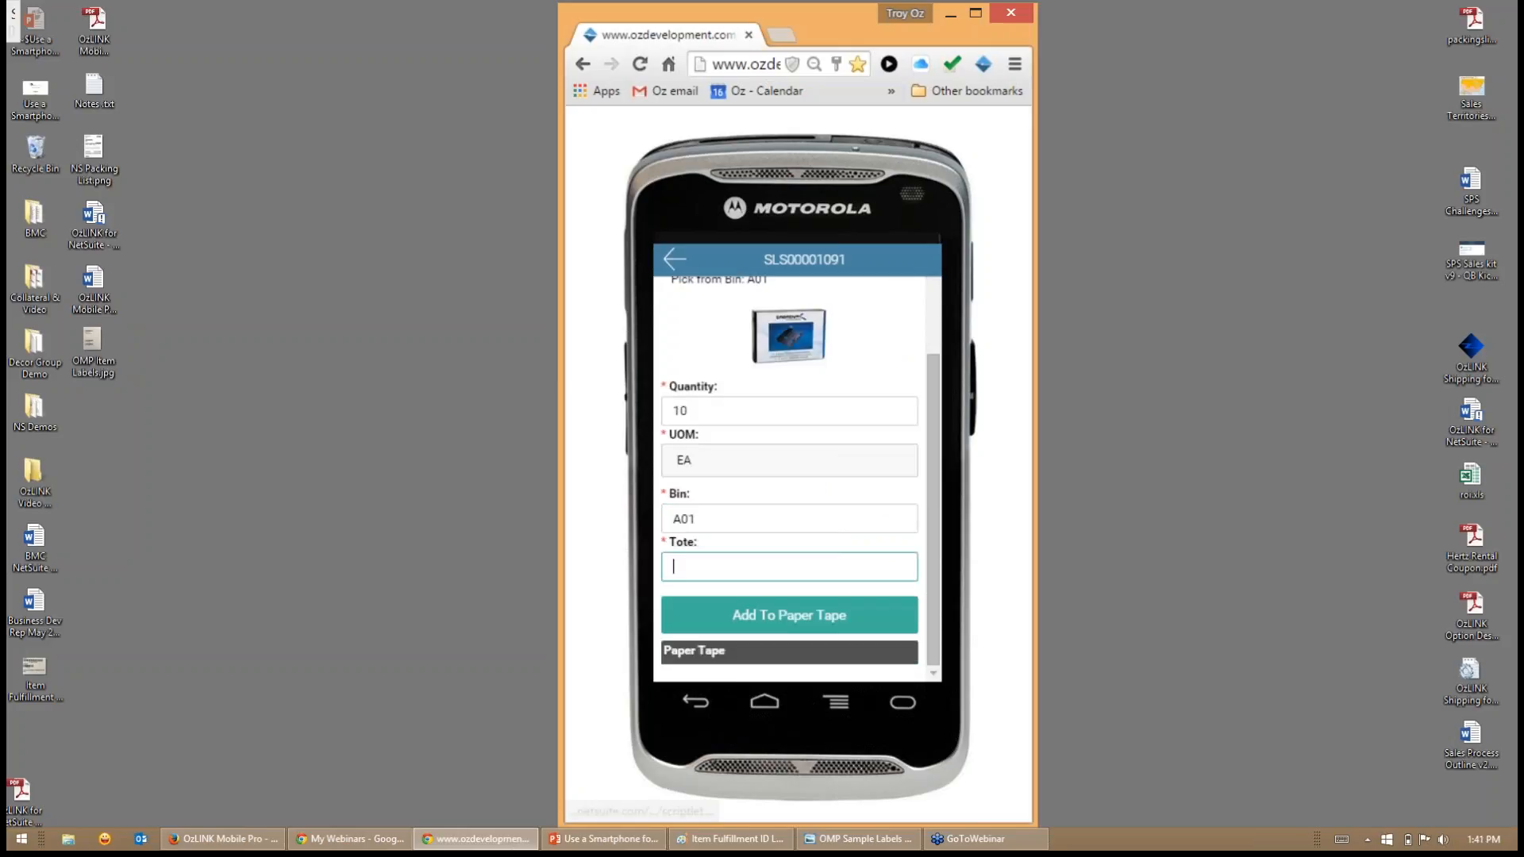
text(2)
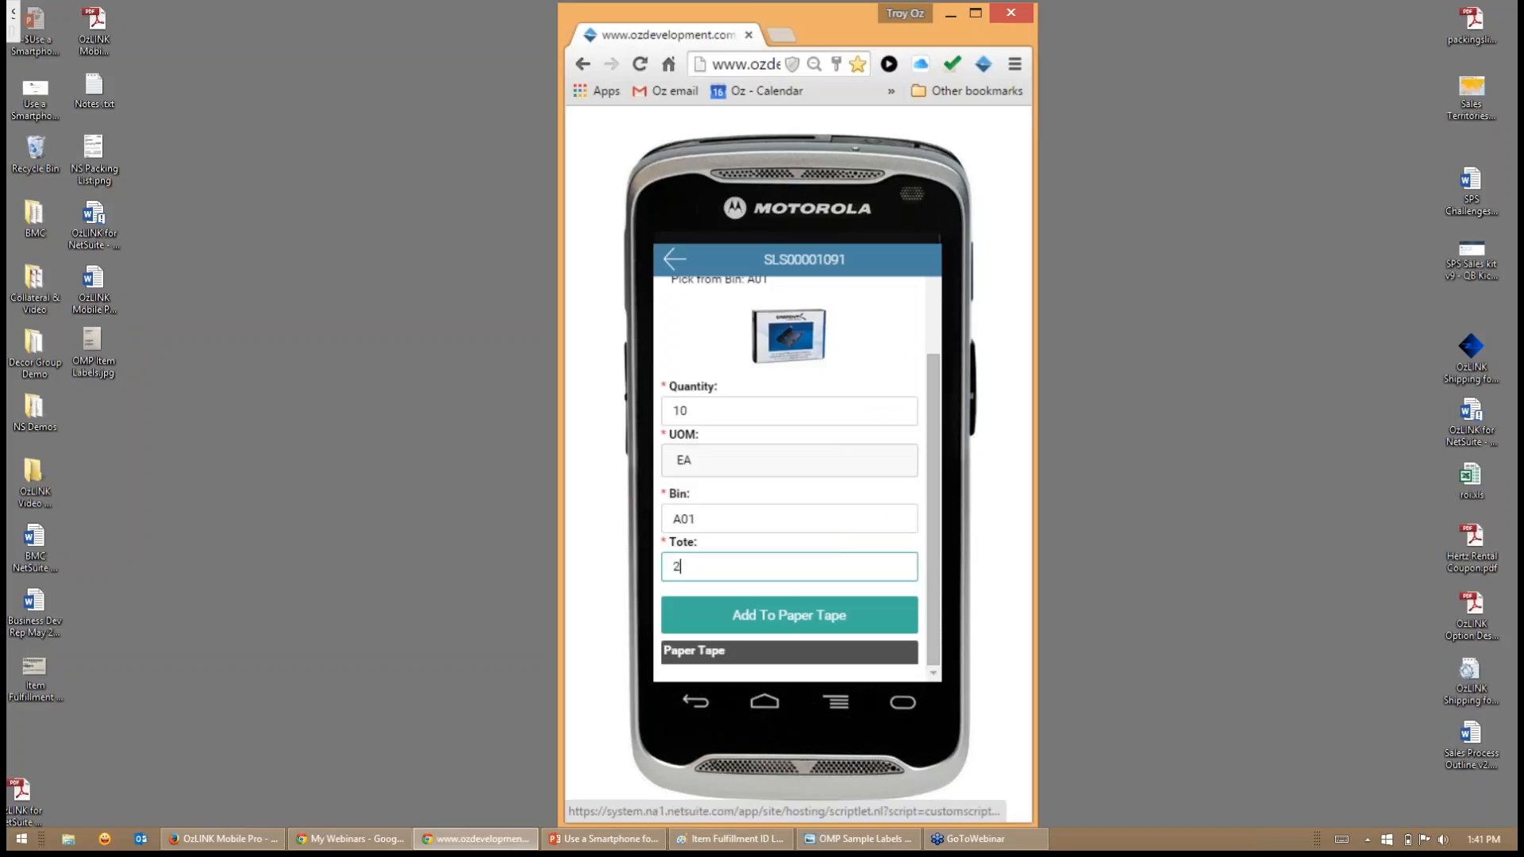
key(Return)
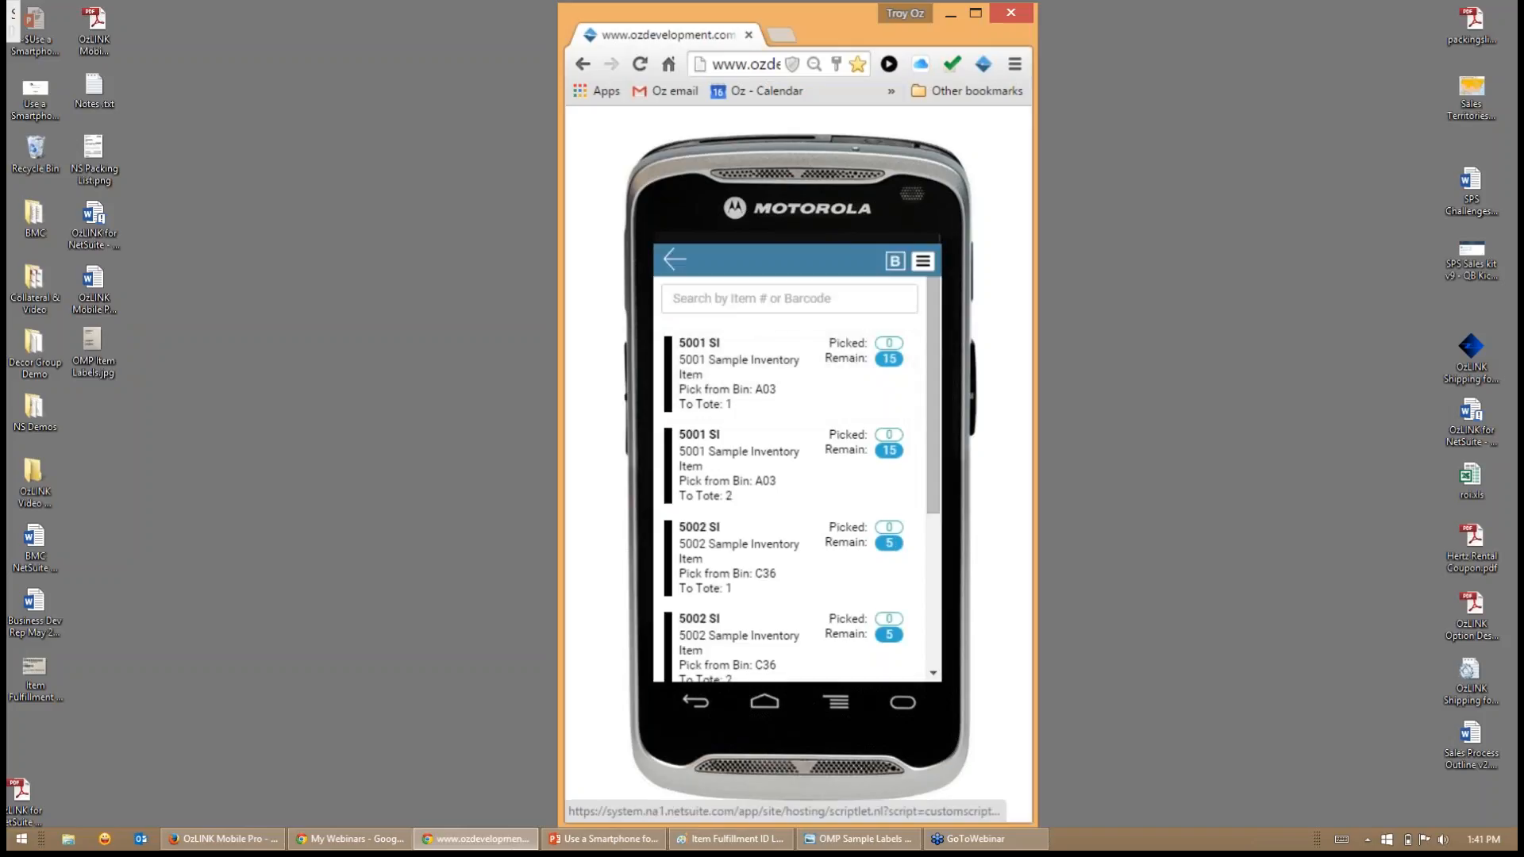
- Pick 15 of item 5001 SI from bin A03 into tote 1 and add them to the paper tape
click(820, 388)
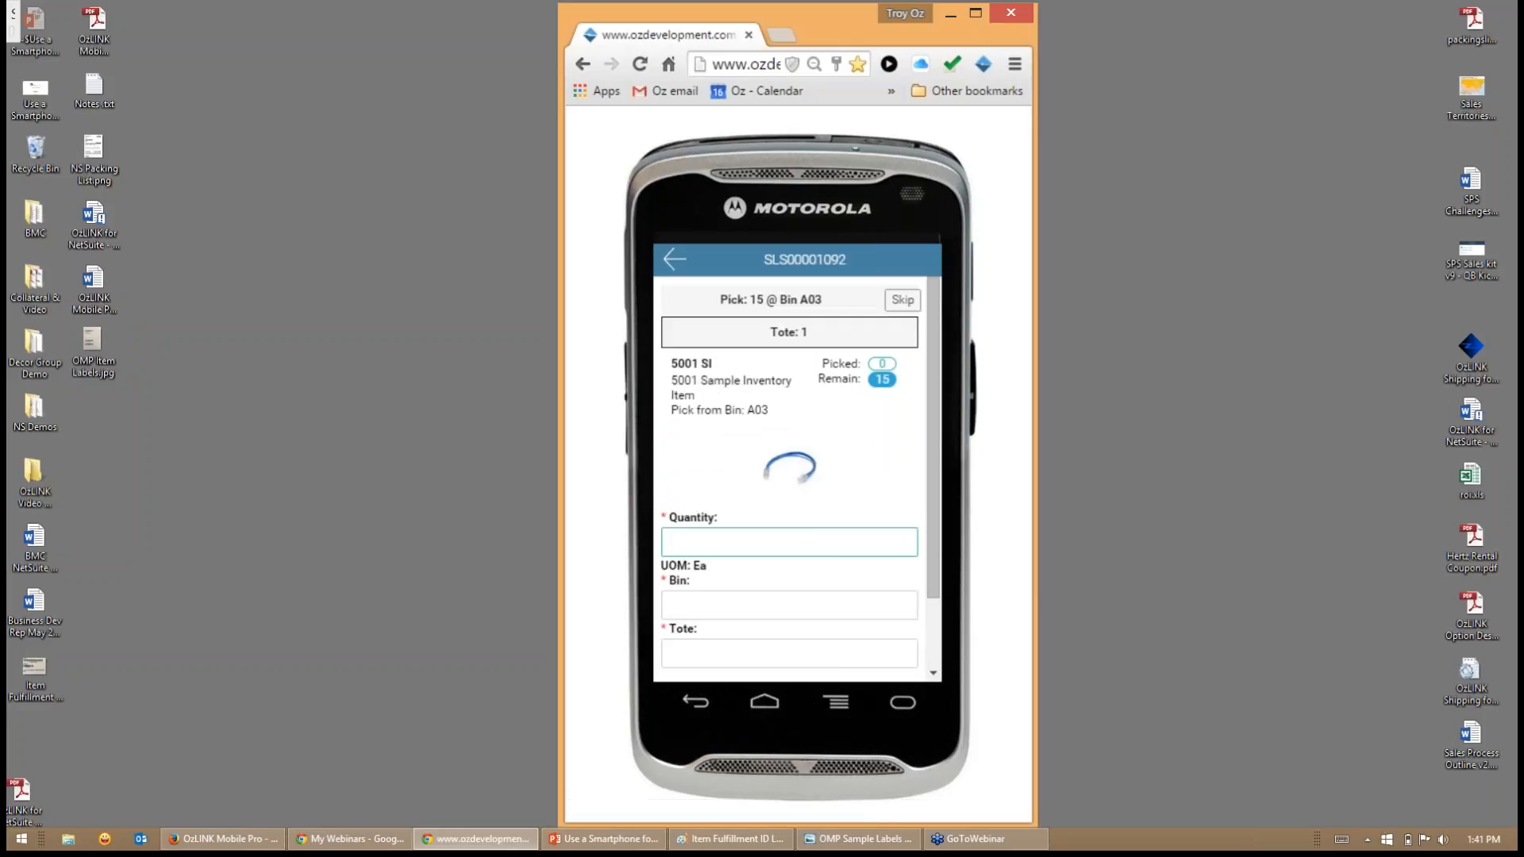
text(15)
key(Tab)
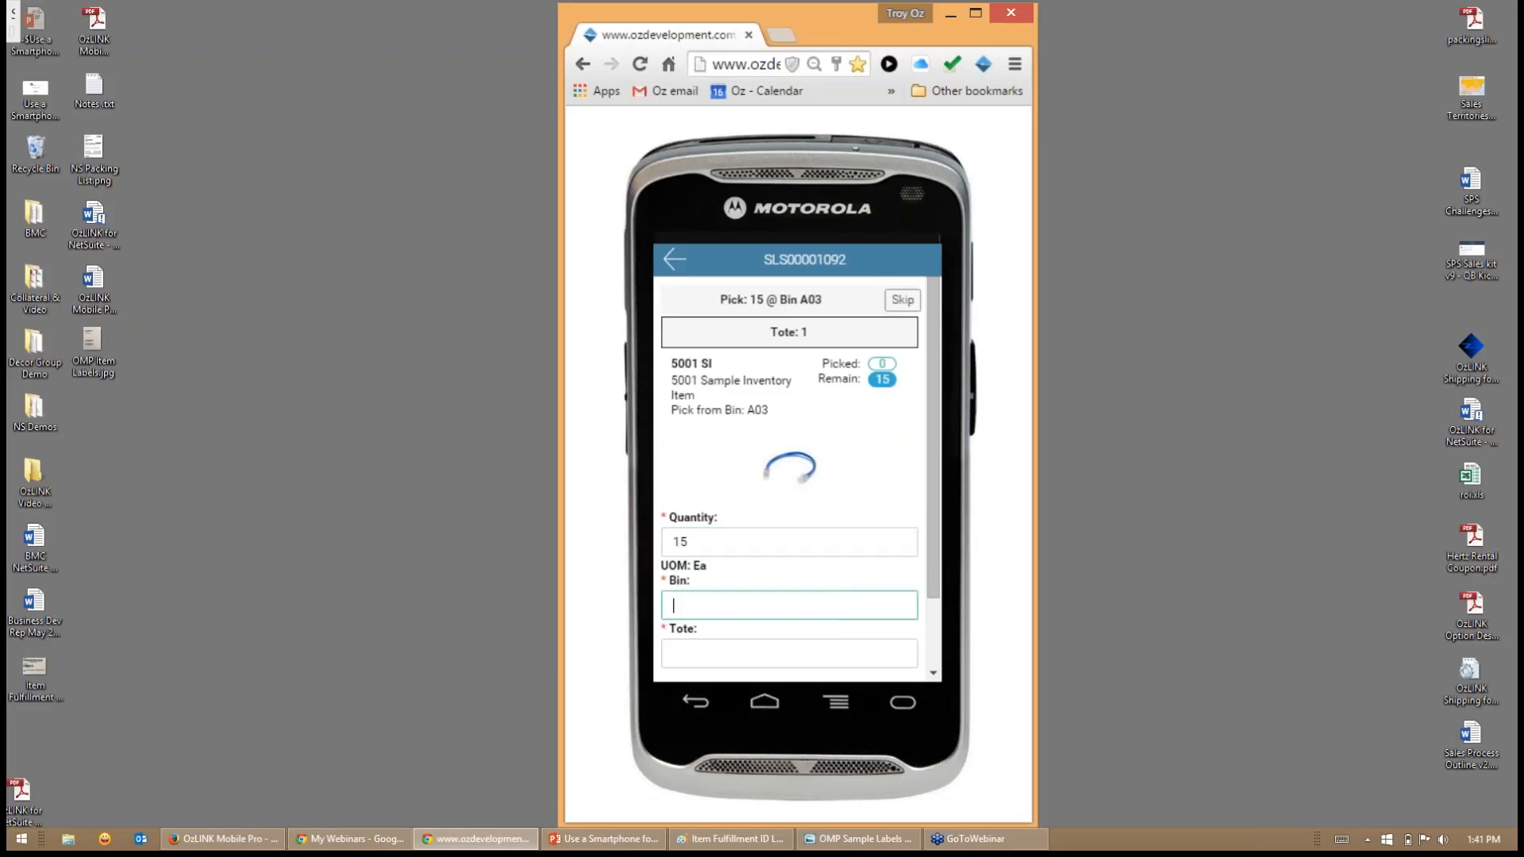
text(A03)
key(Tab)
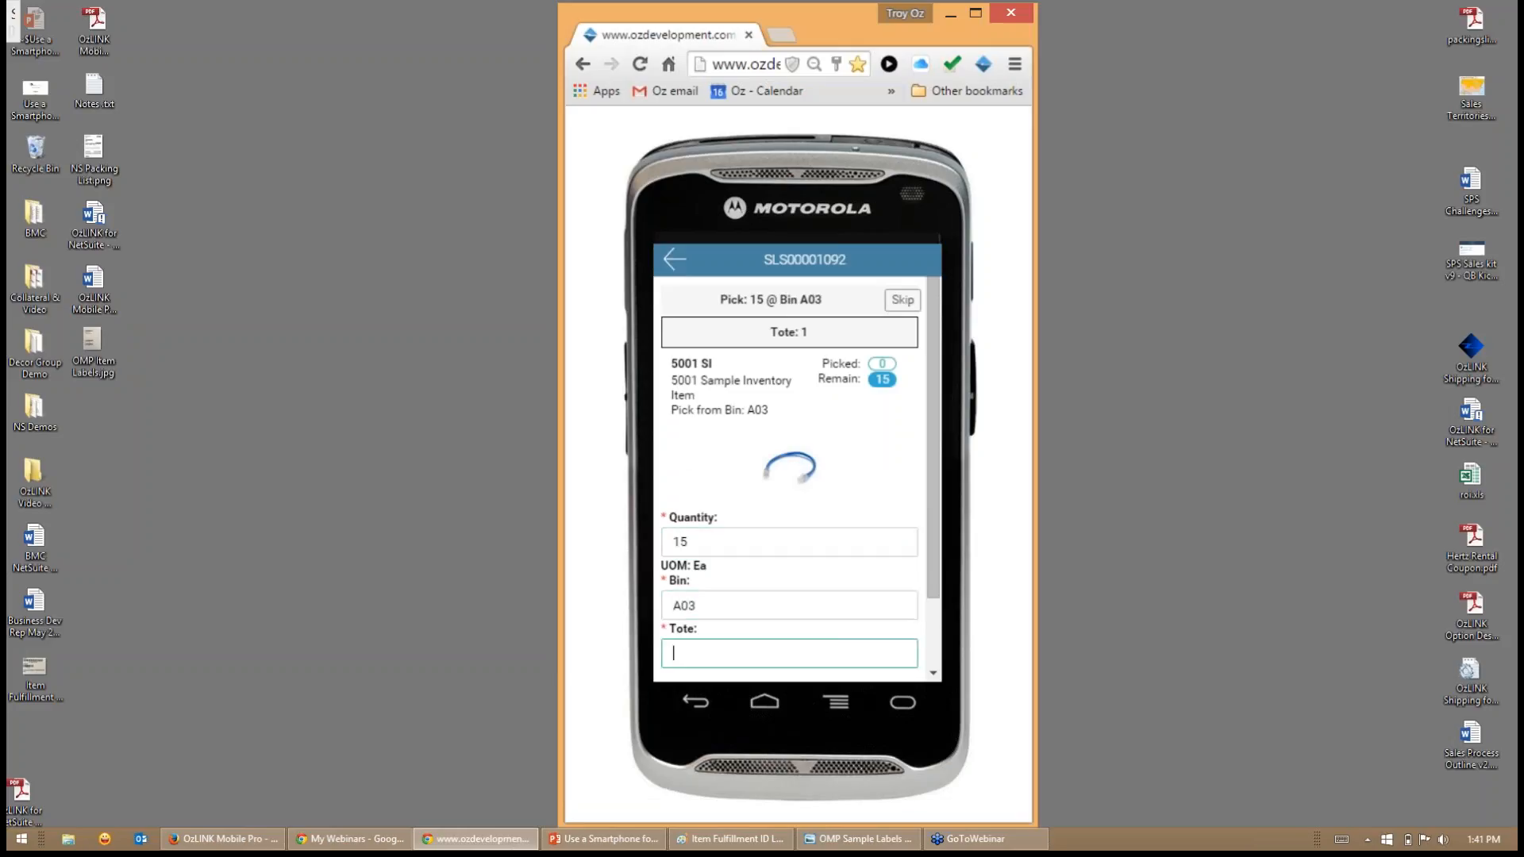
text(1)
key(Return)
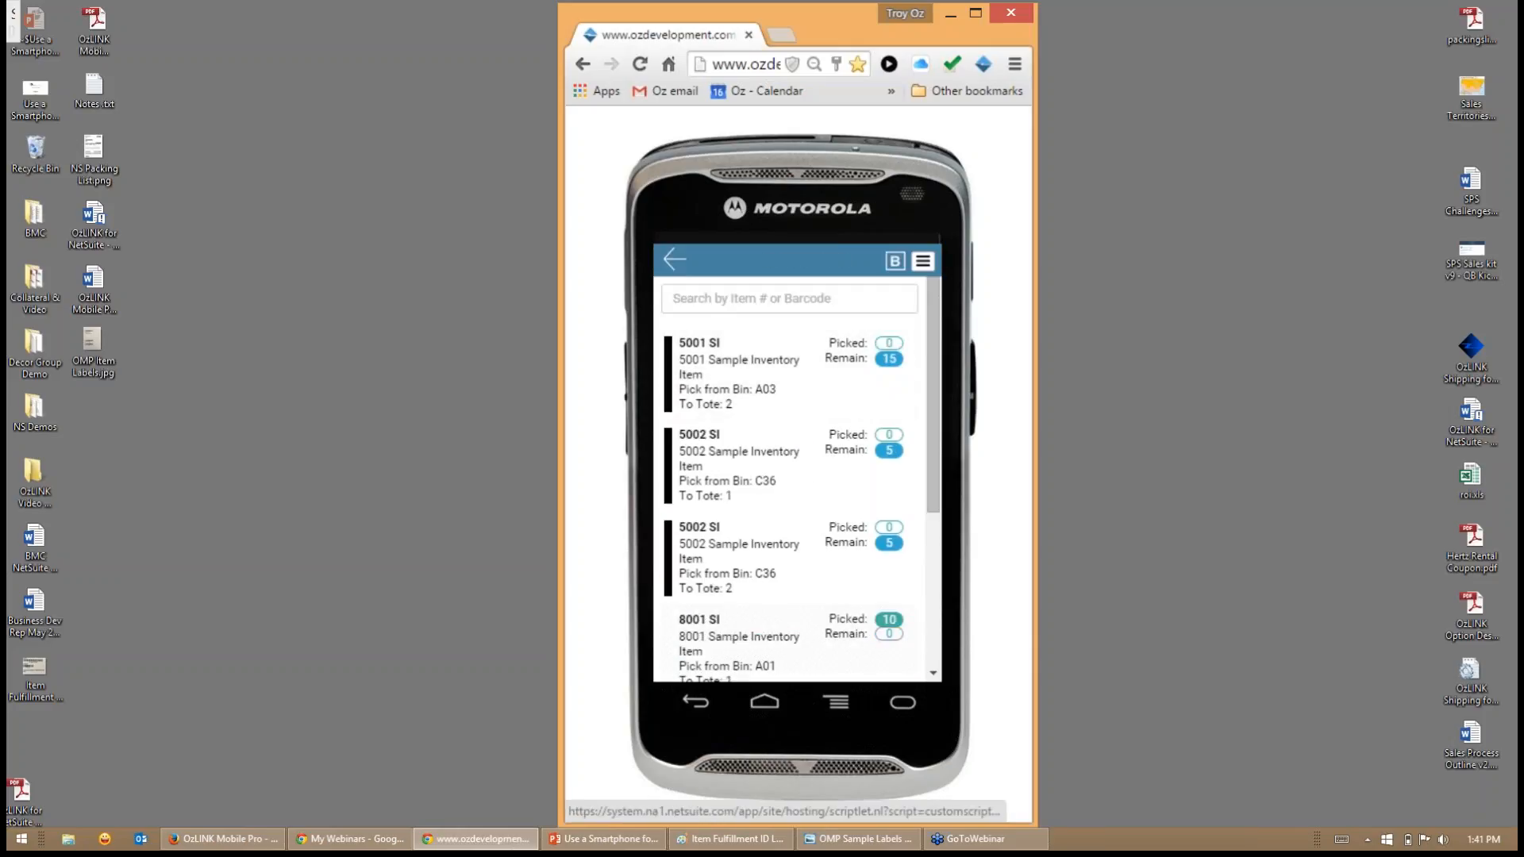
- Pick 15 of item 5001 SI from bin A03 into tote 2 and submit the pick
click(762, 374)
text(15)
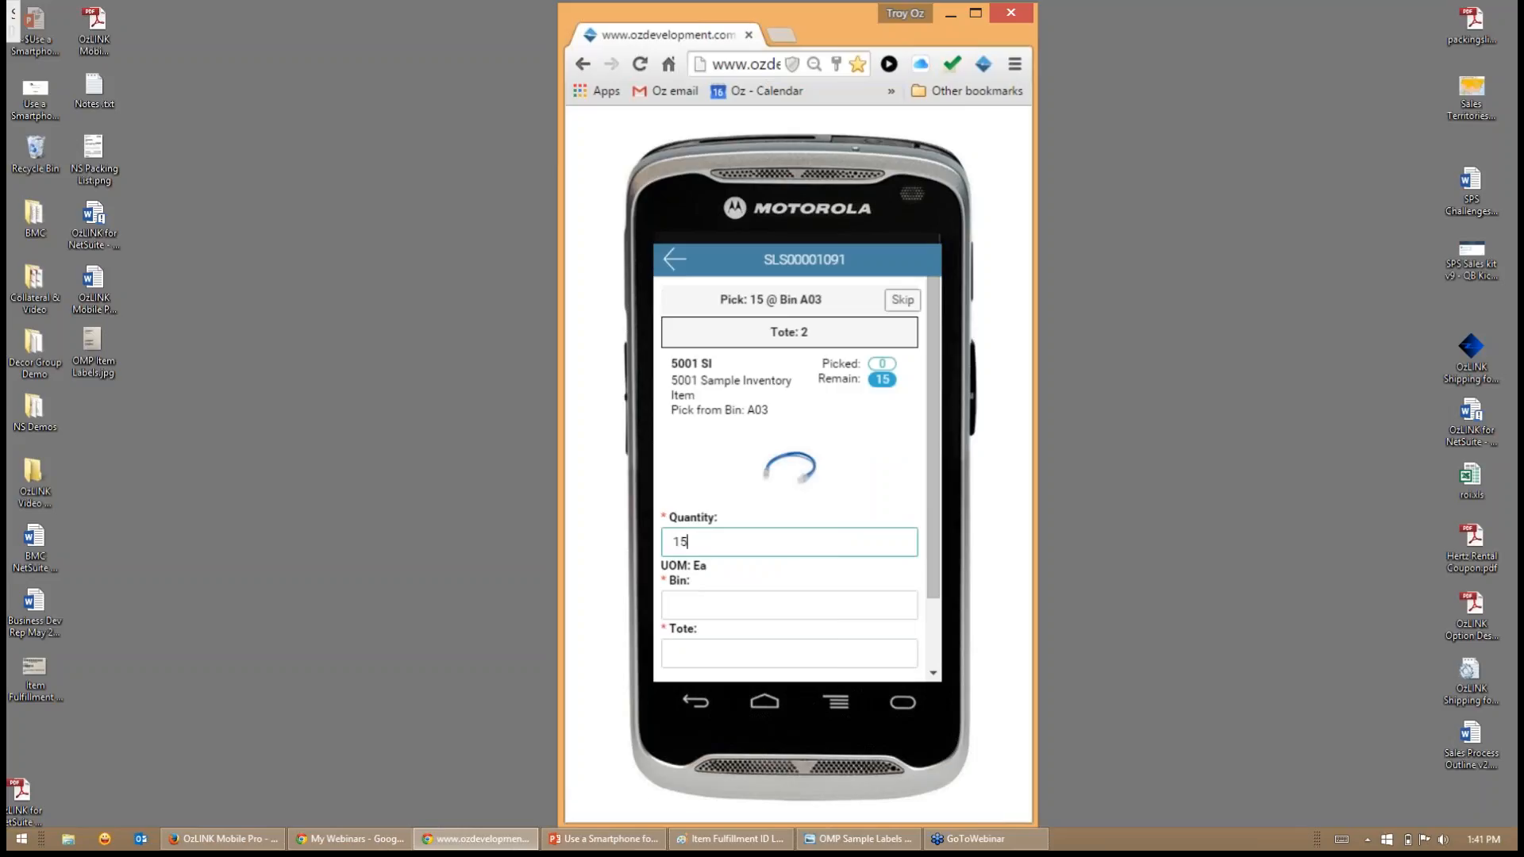
key(Tab)
text(A03)
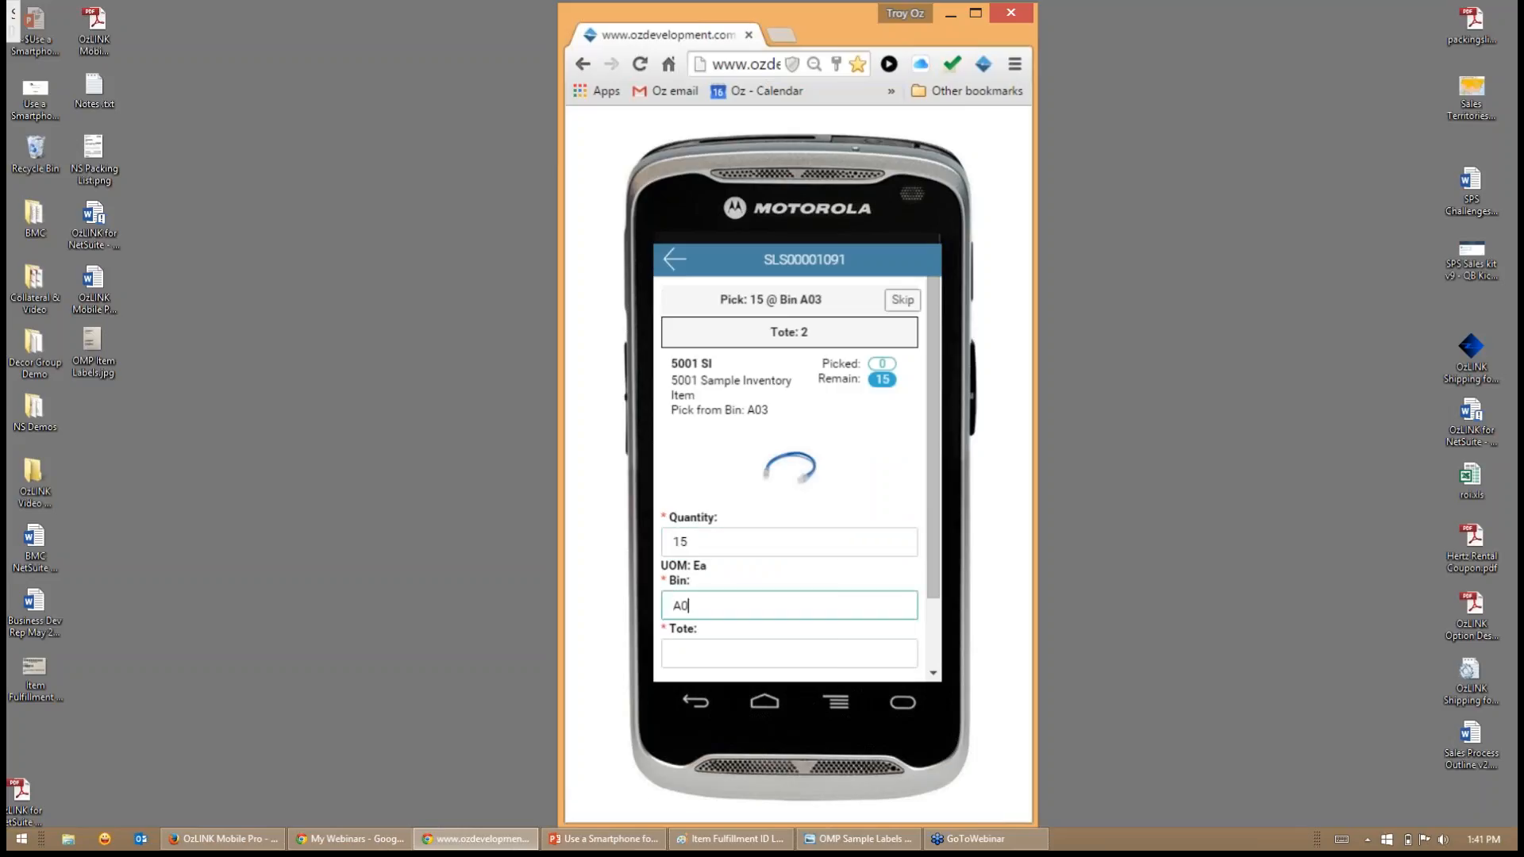
key(Tab)
text(2)
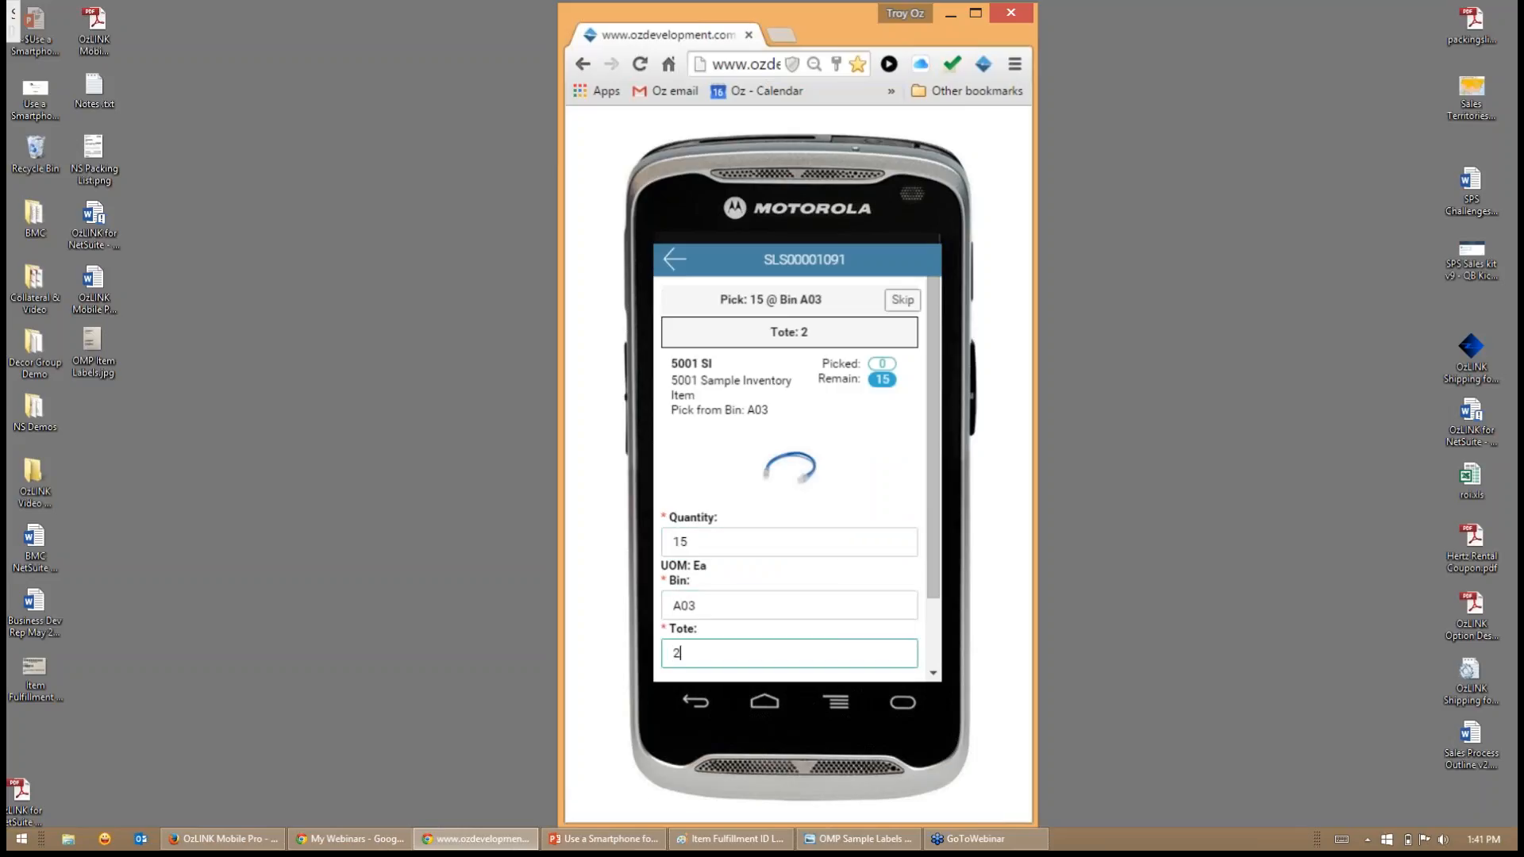
key(Return)
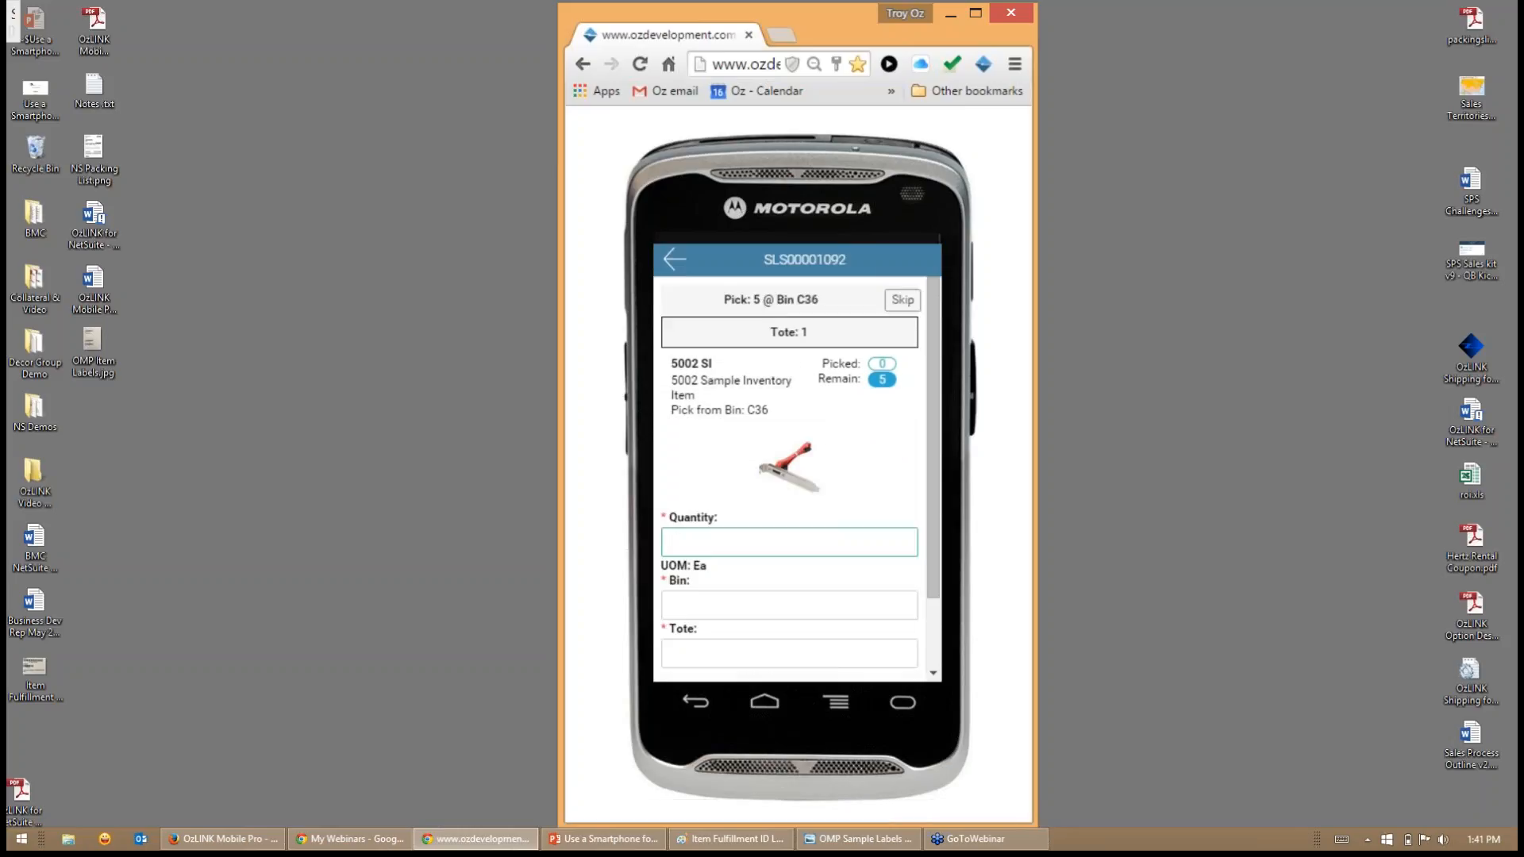
- Pick 5 of item 5002 SI from bin C36 into tote 1 and submit the pick
text(5)
key(Tab)
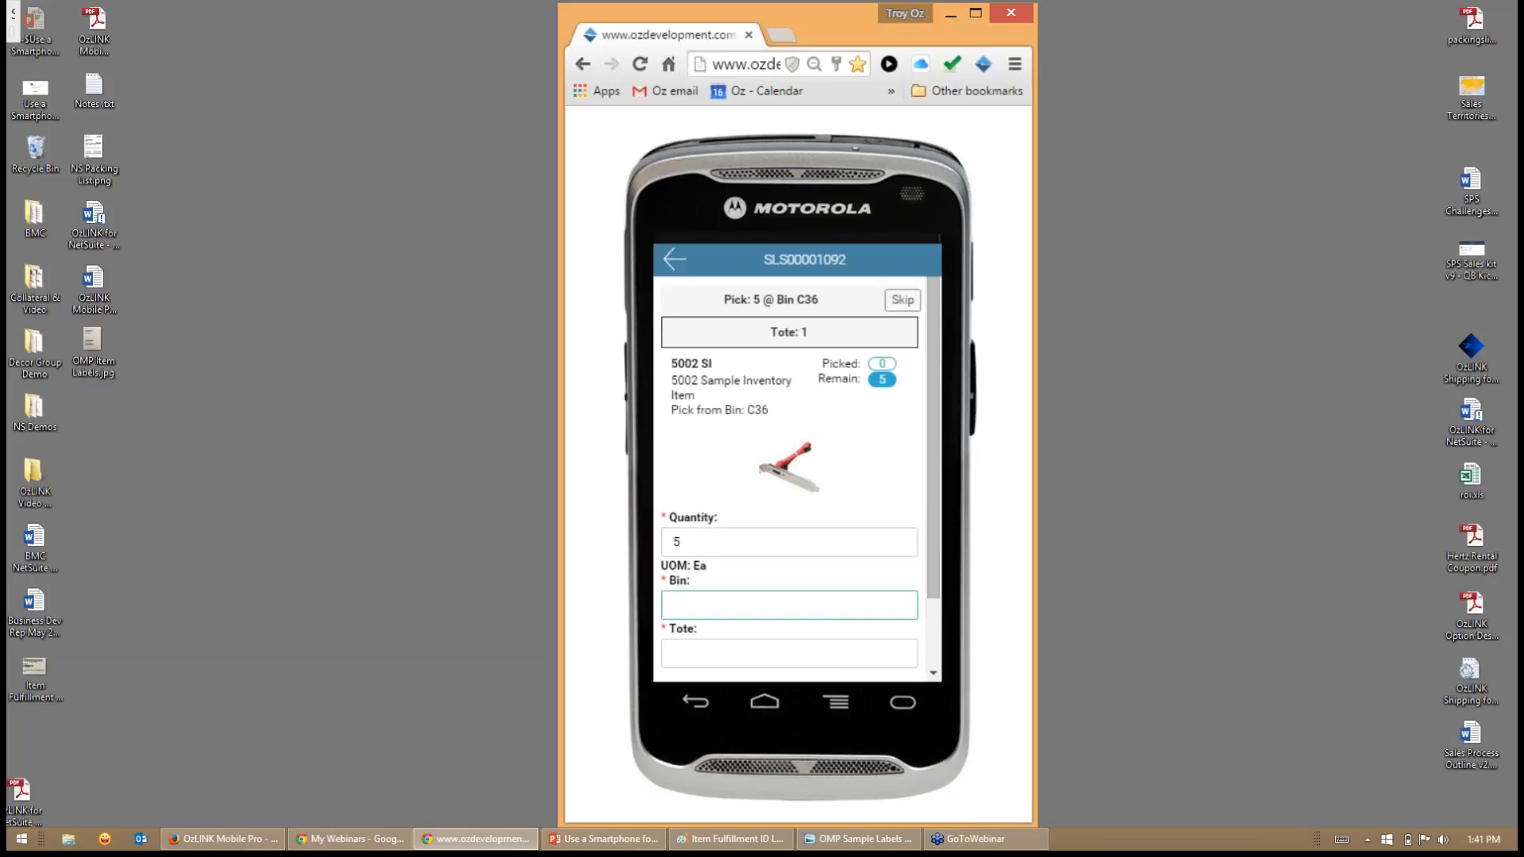
text(C36)
key(Tab)
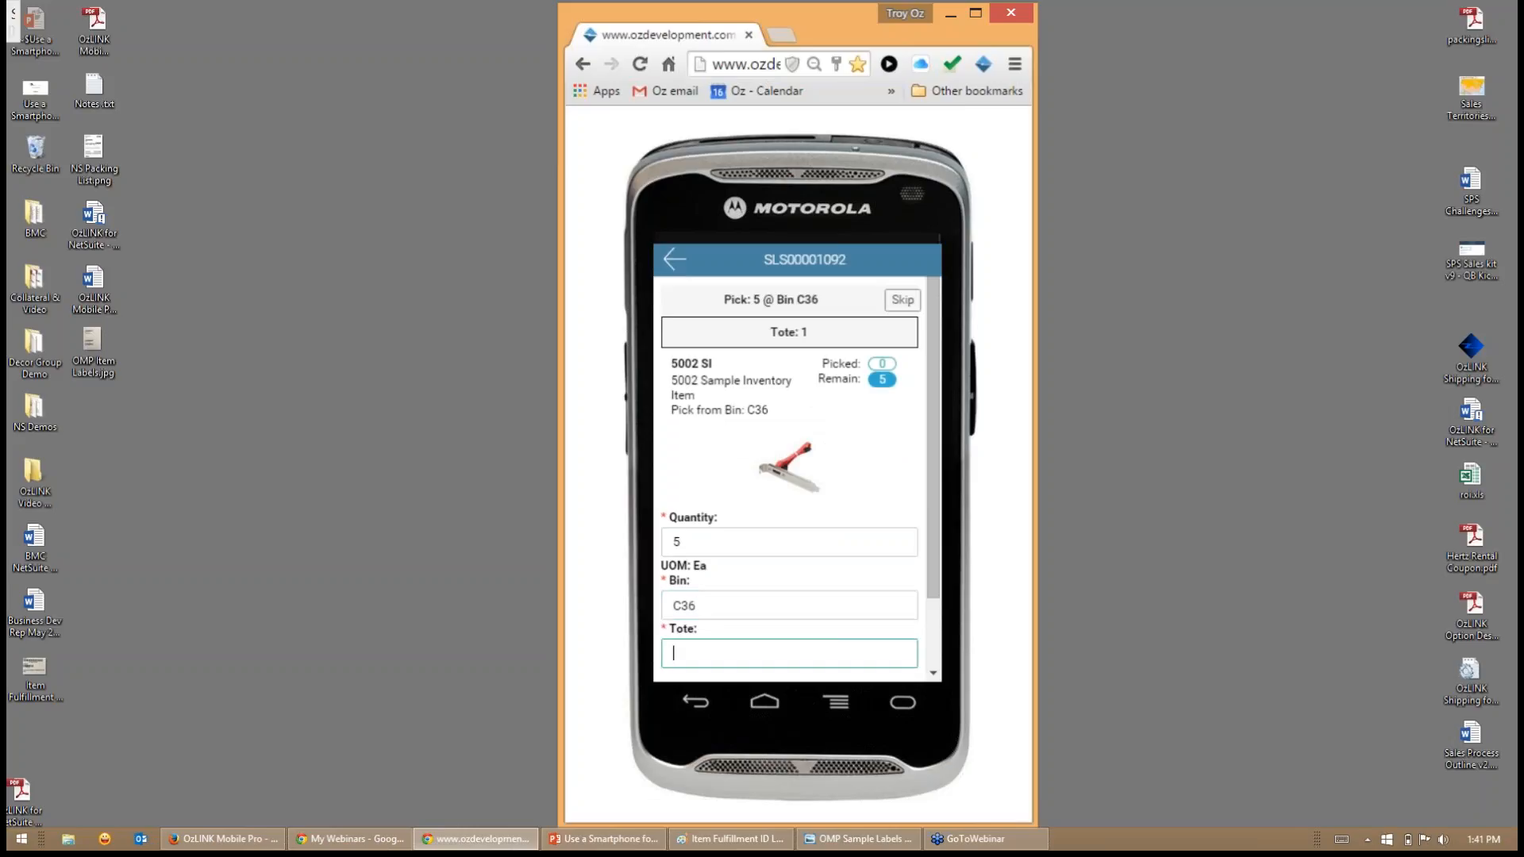
text(2)
key(Return)
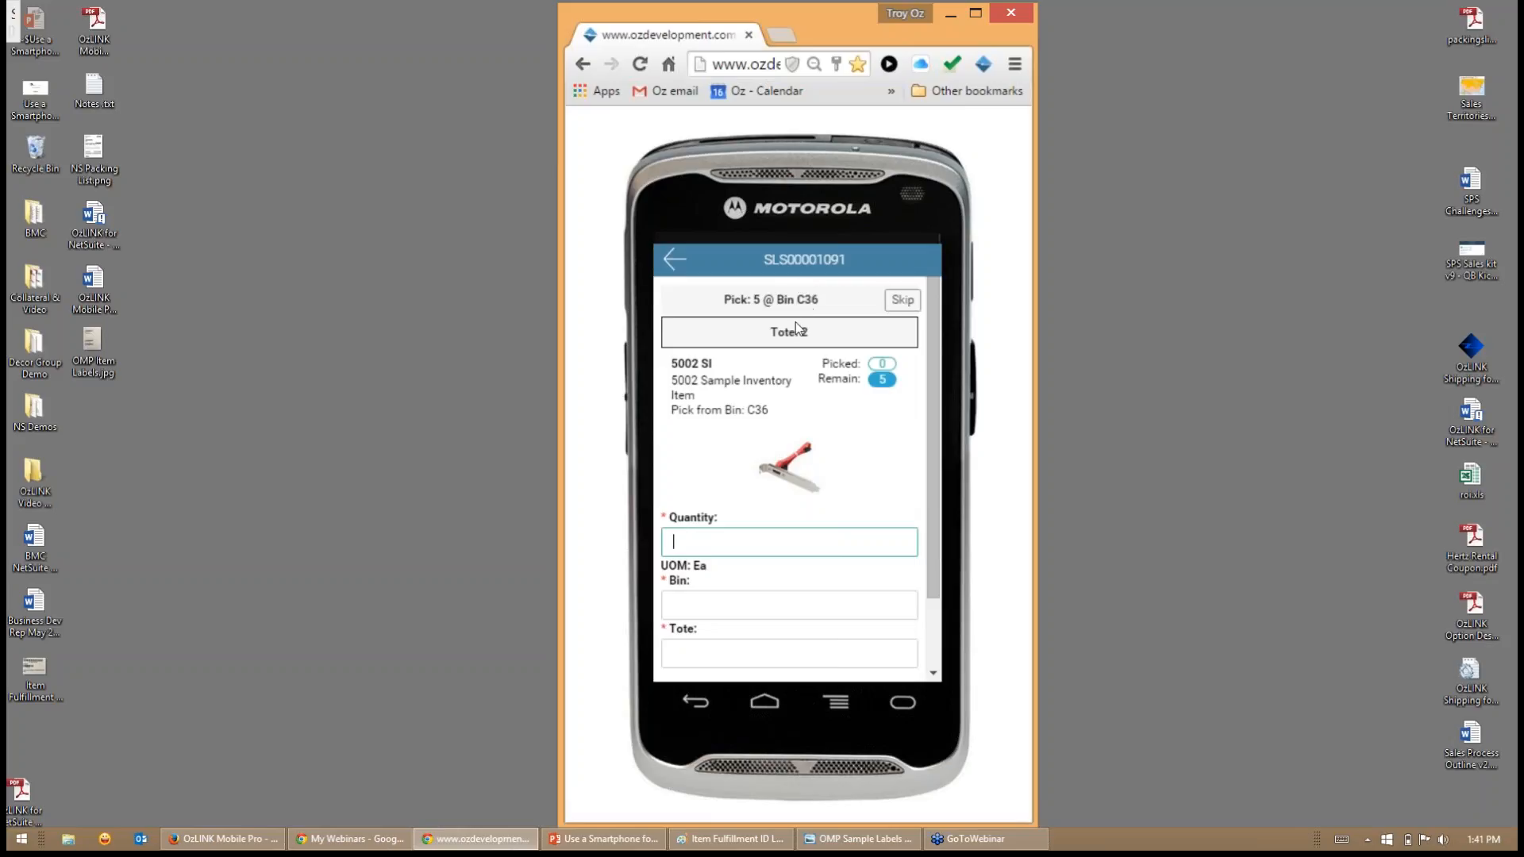
- Skip bin C36 for the tote 2 pick of item 5002 SI and pick 5 from bin D55 into tote 2 instead
click(902, 302)
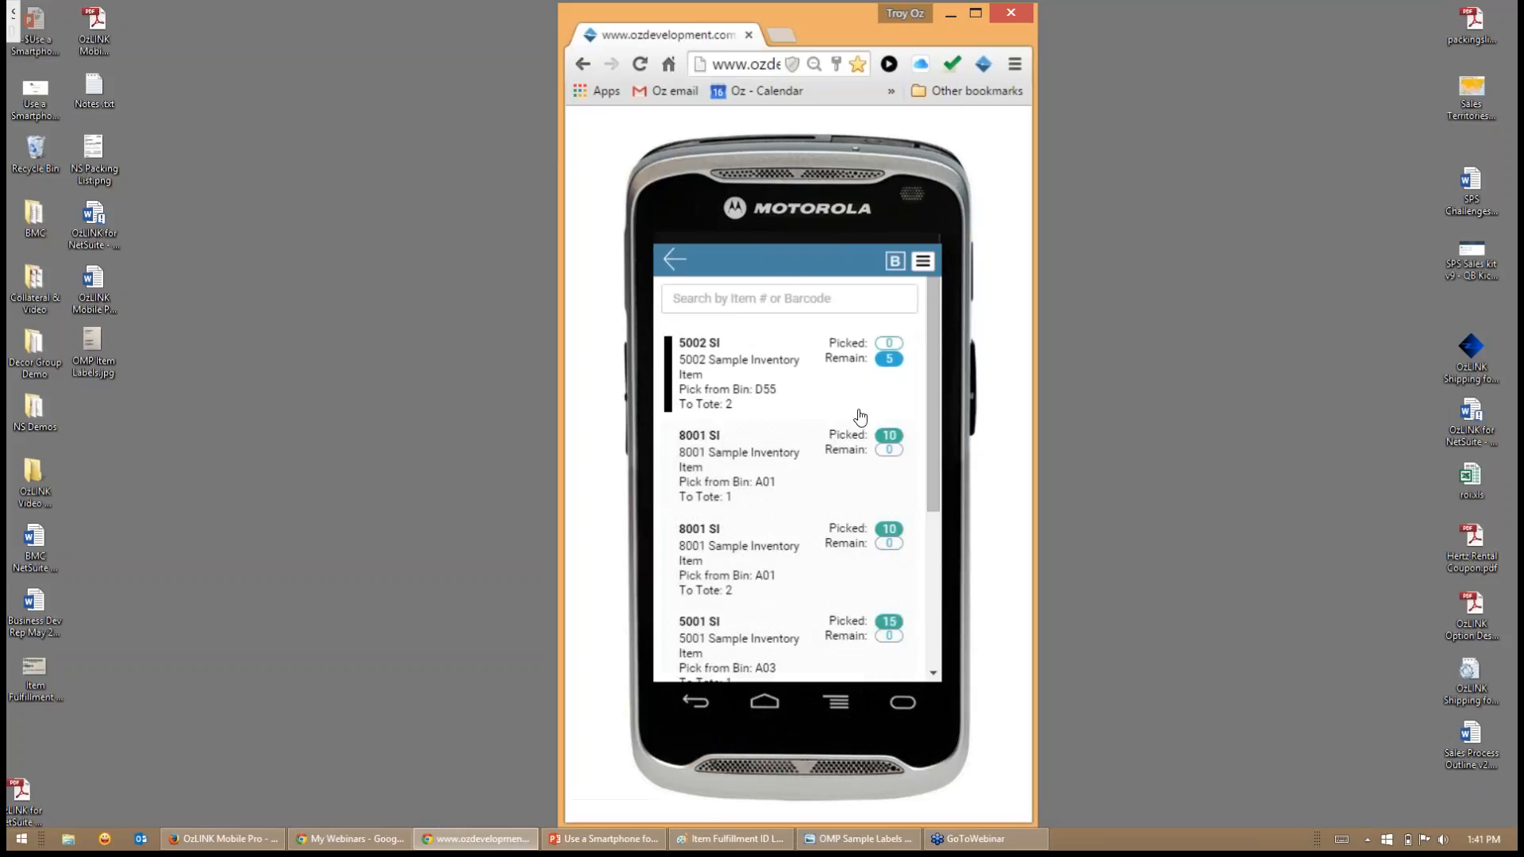
click(771, 402)
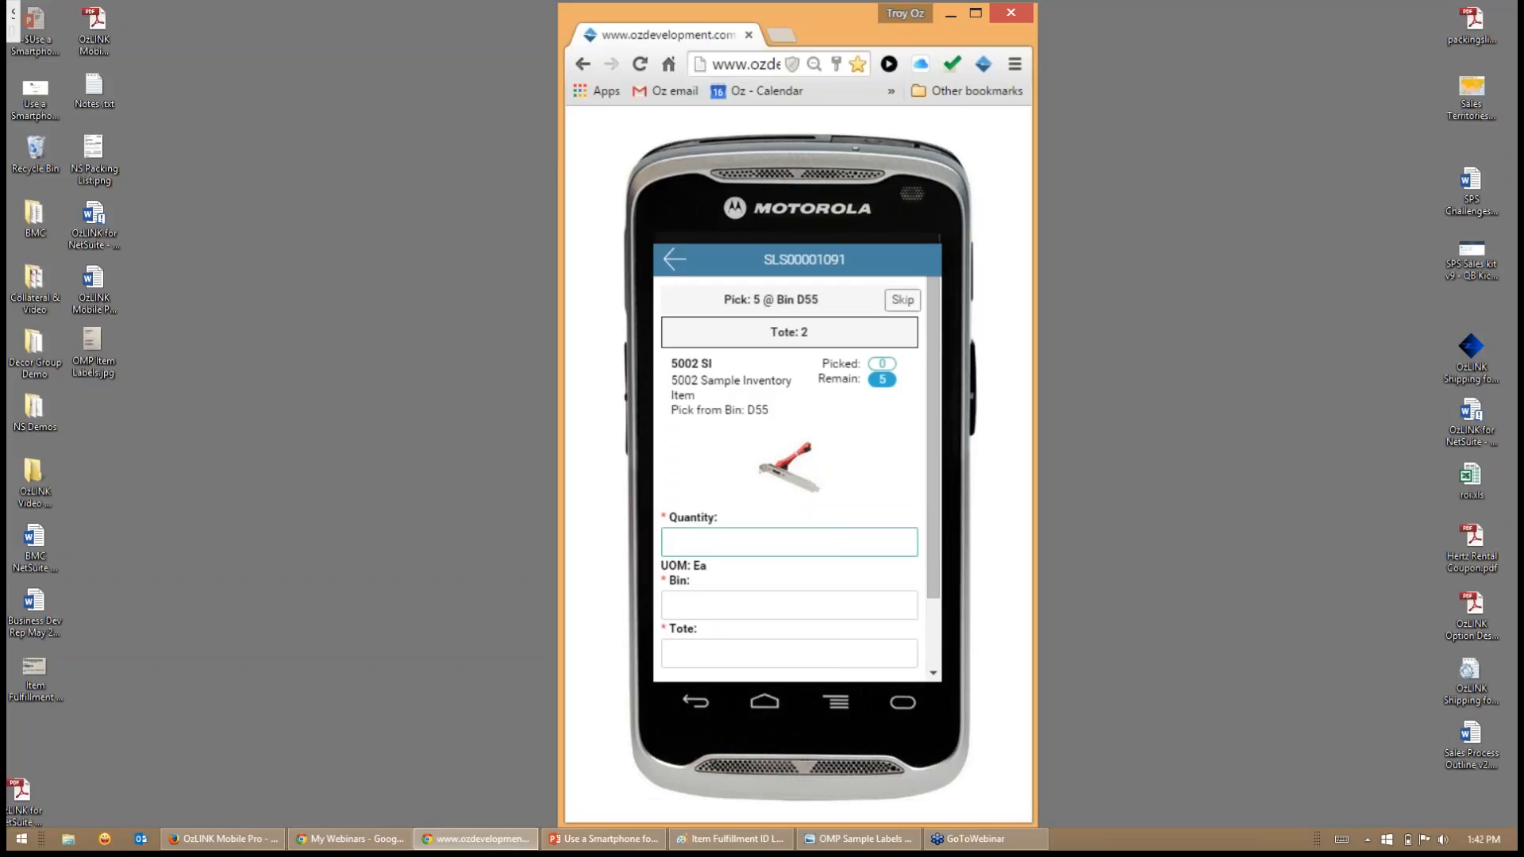
text(5)
key(Tab)
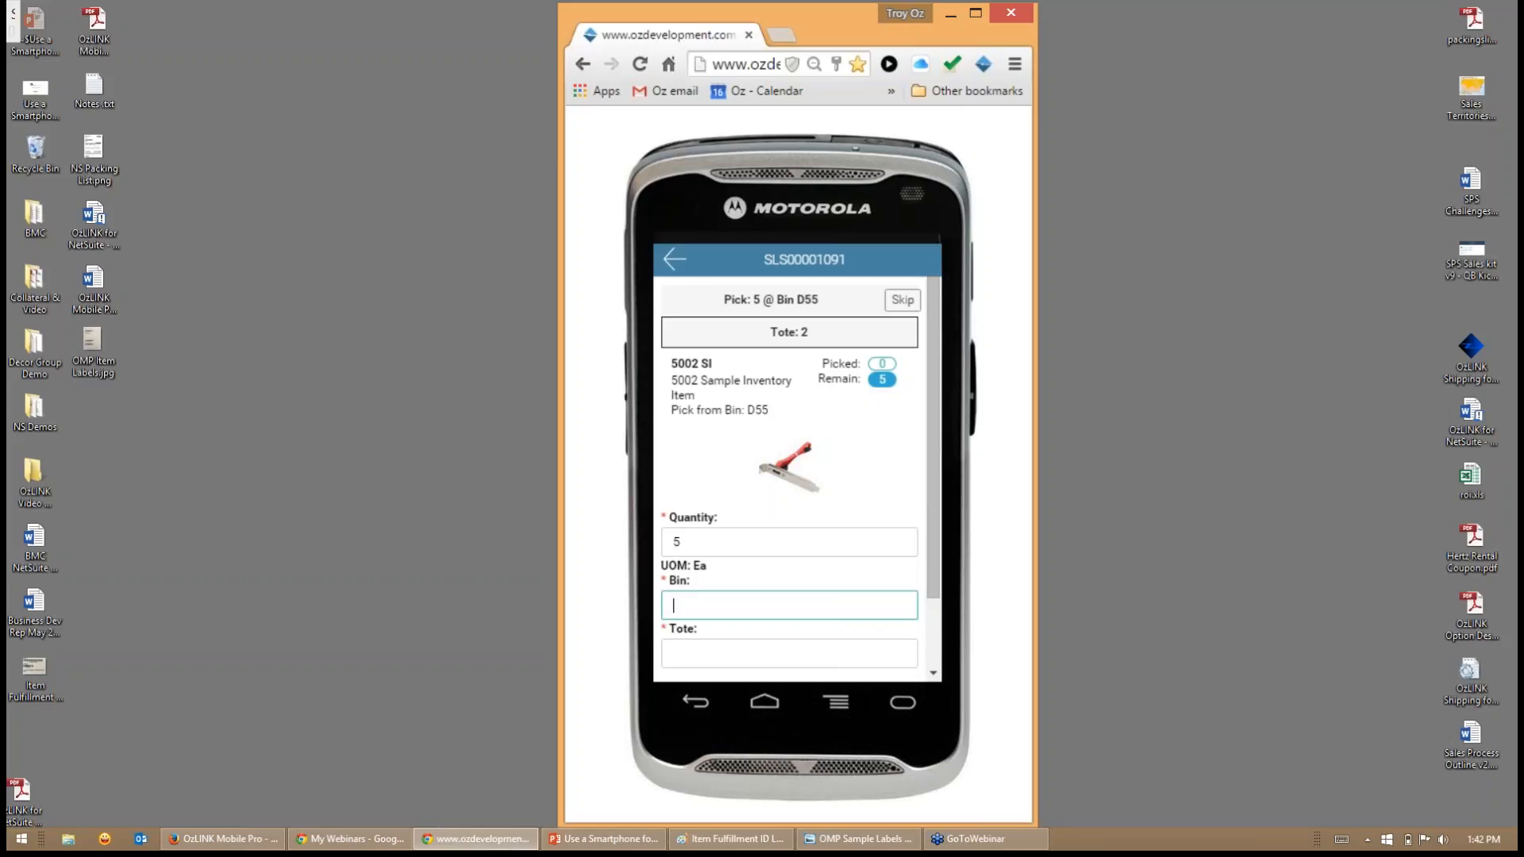
text(D5)
key(Tab)
key(shift+Tab)
text(D55)
key(Tab)
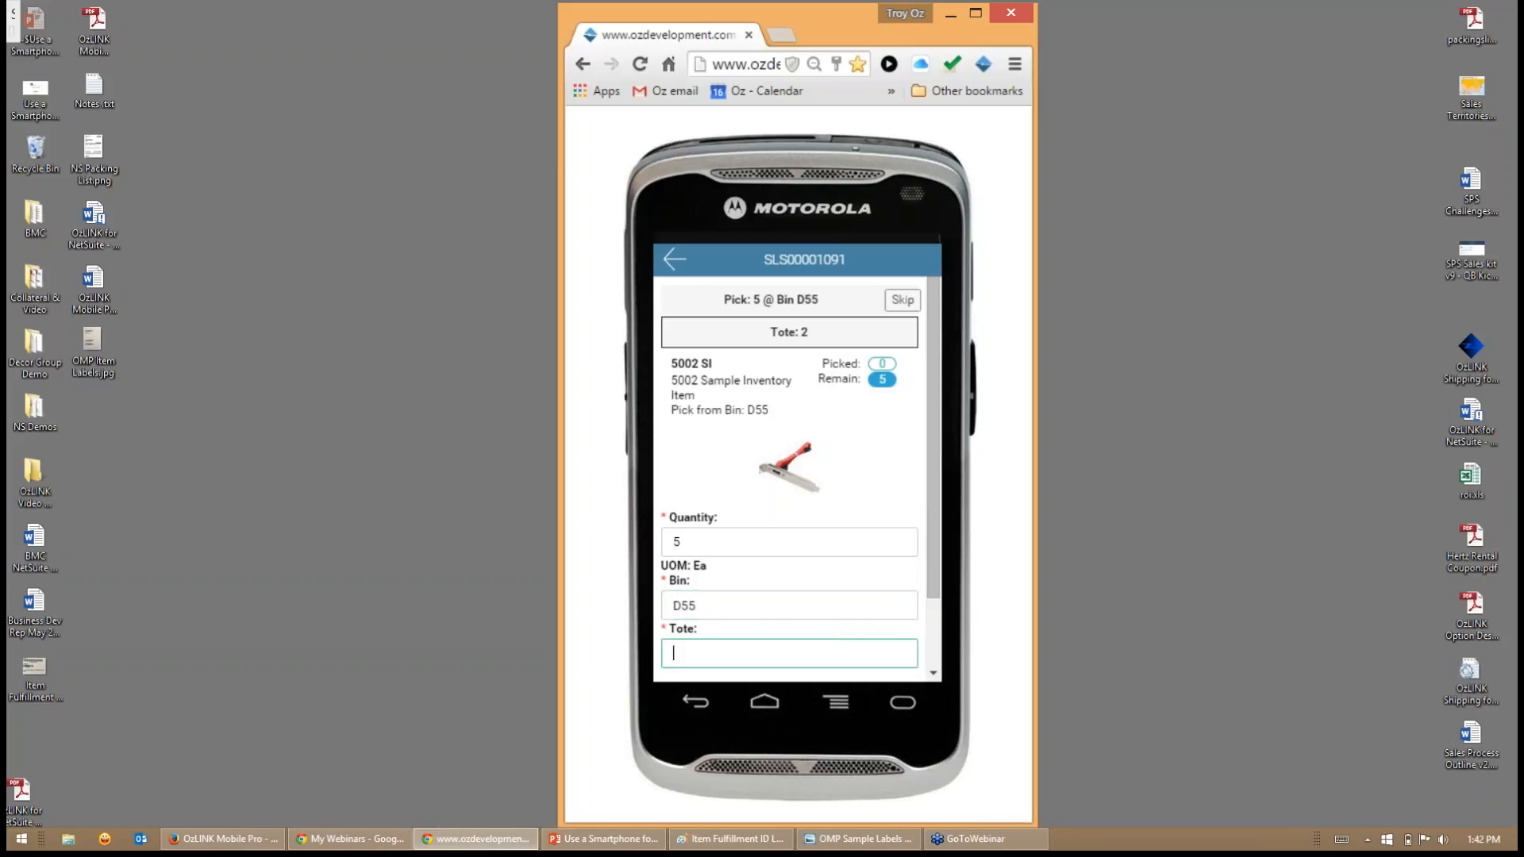
text(2)
key(Return)
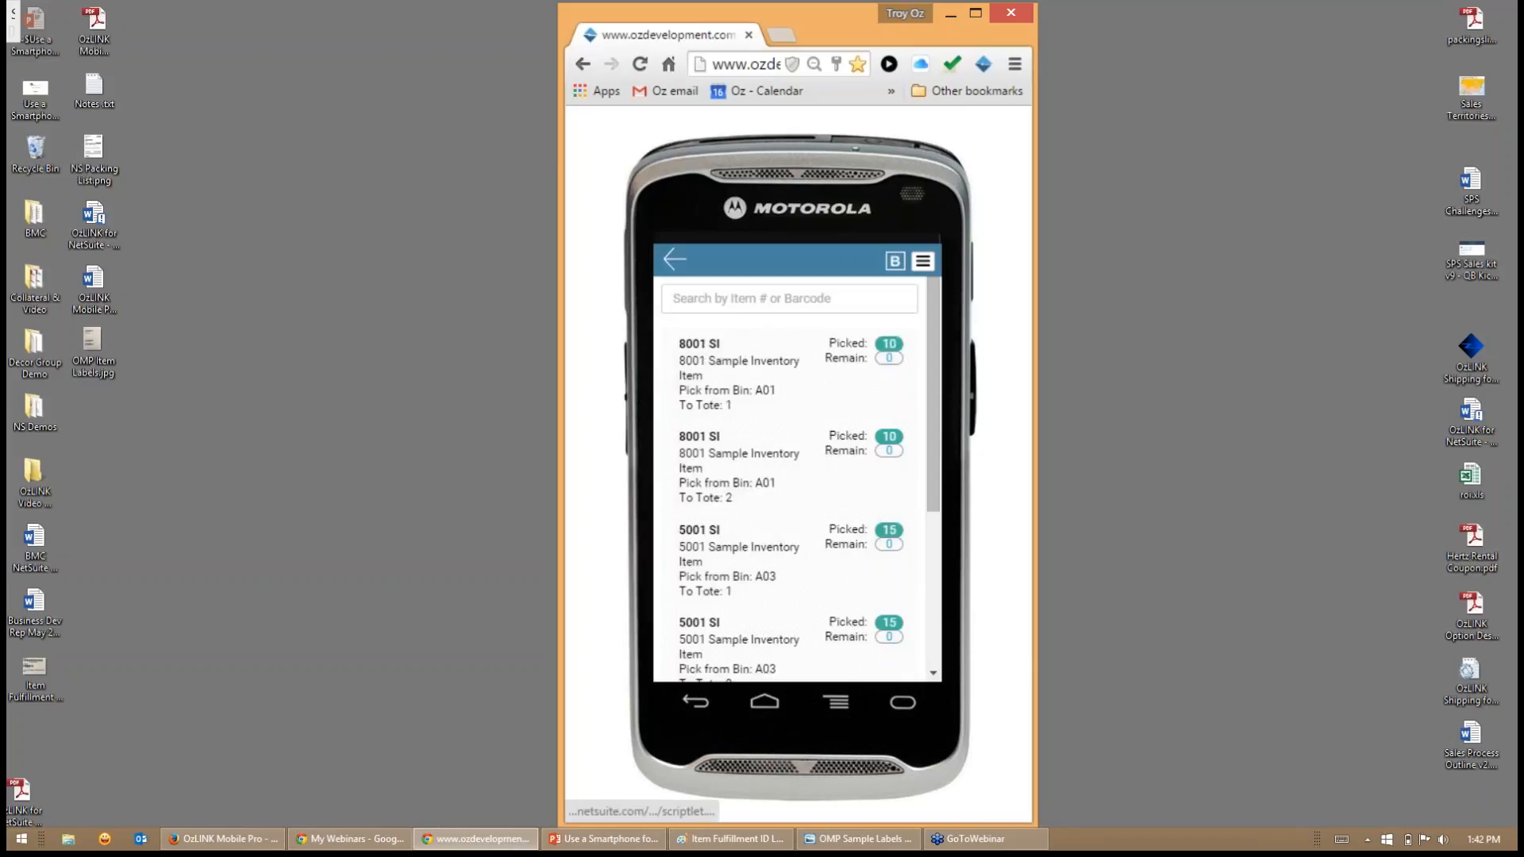
- Save the completed picks for both orders and finish the fulfillments without printing the packing slips
scroll(822, 432, down, 3)
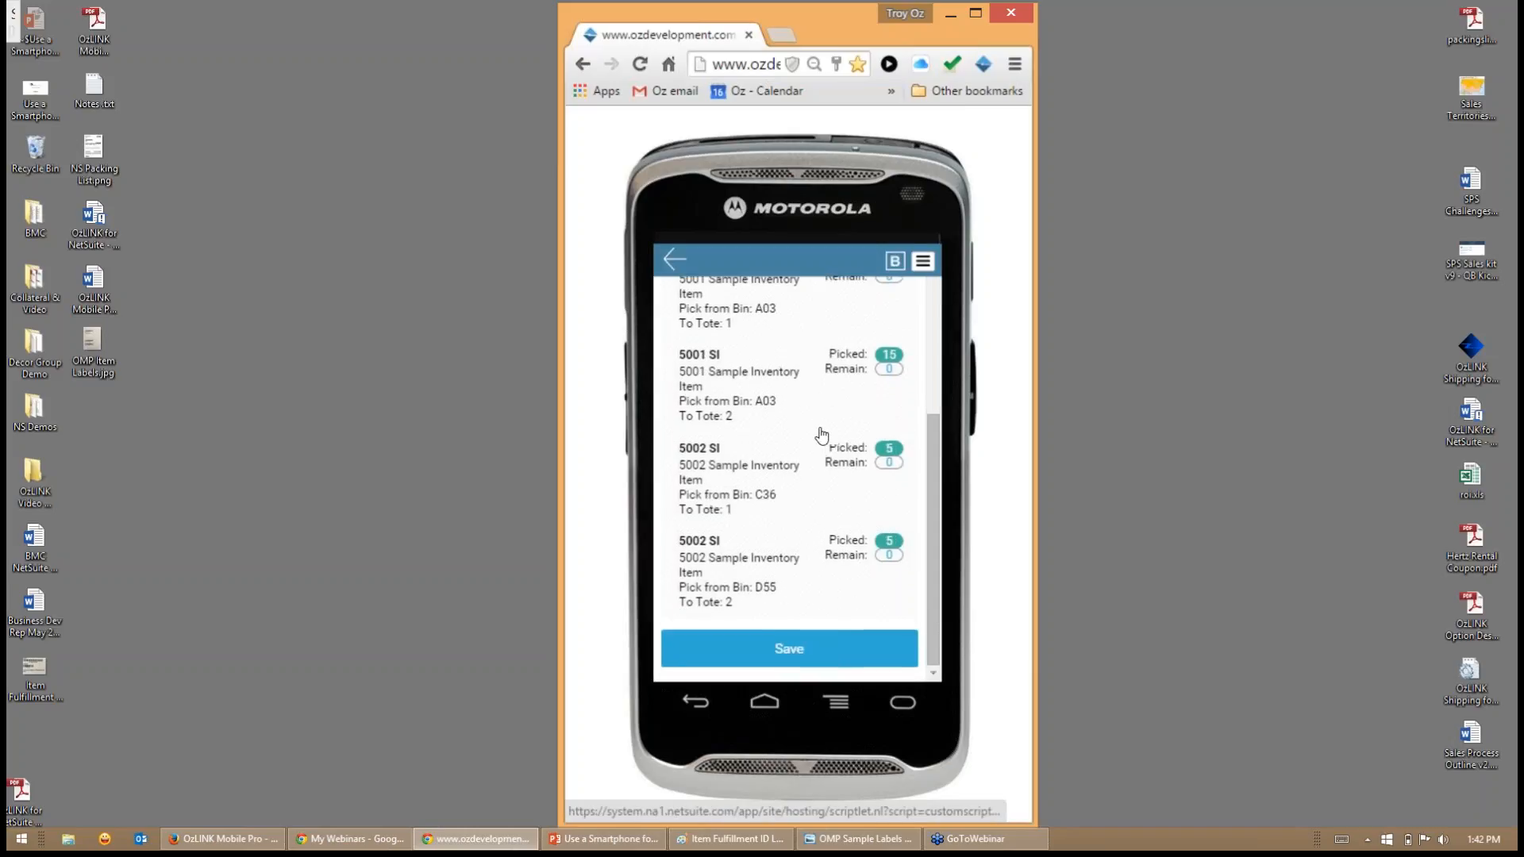
click(789, 657)
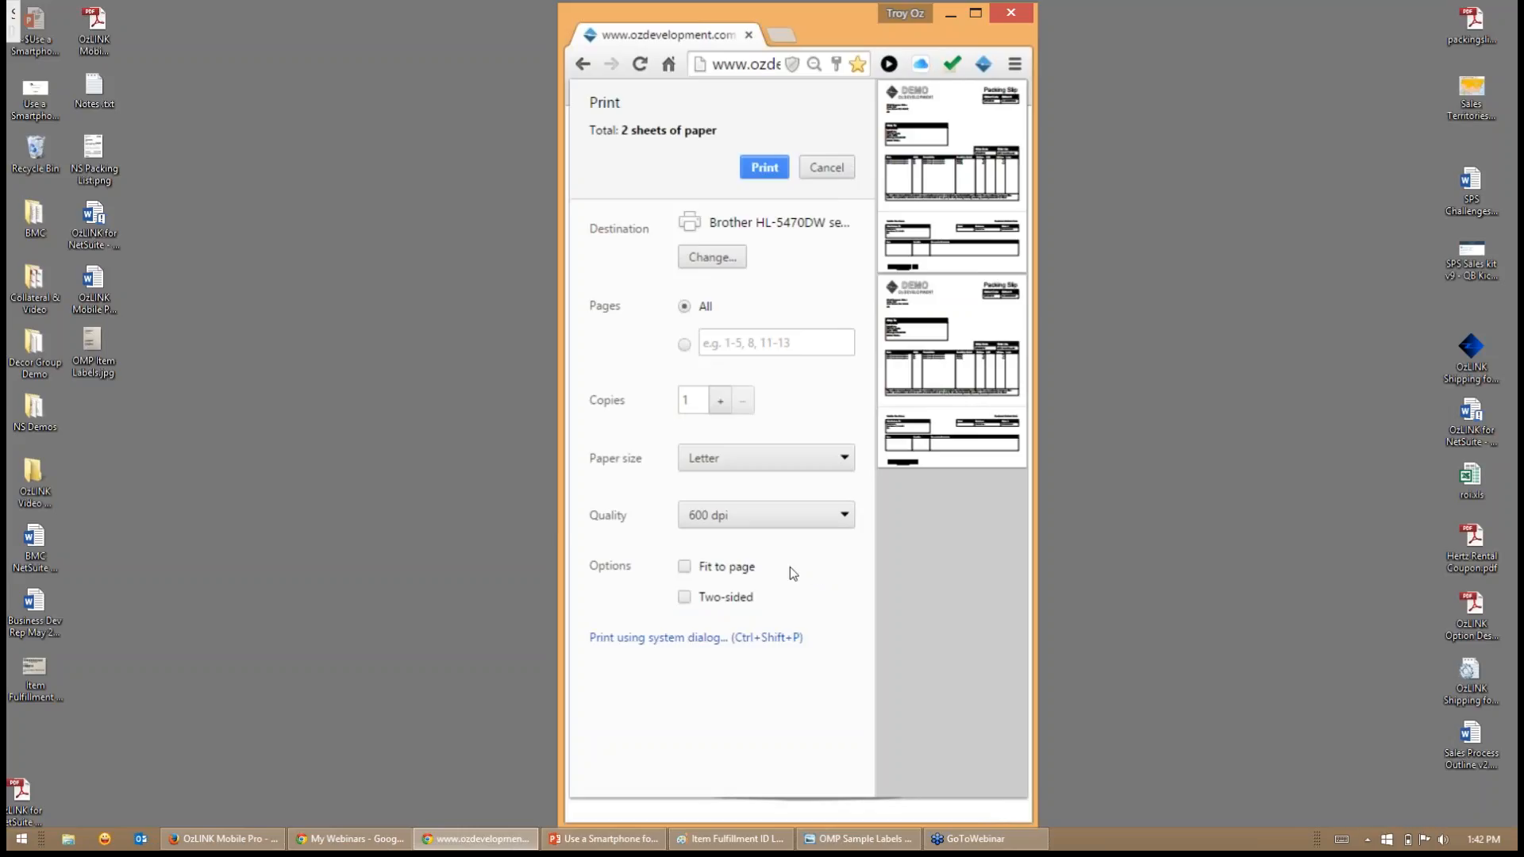
click(829, 171)
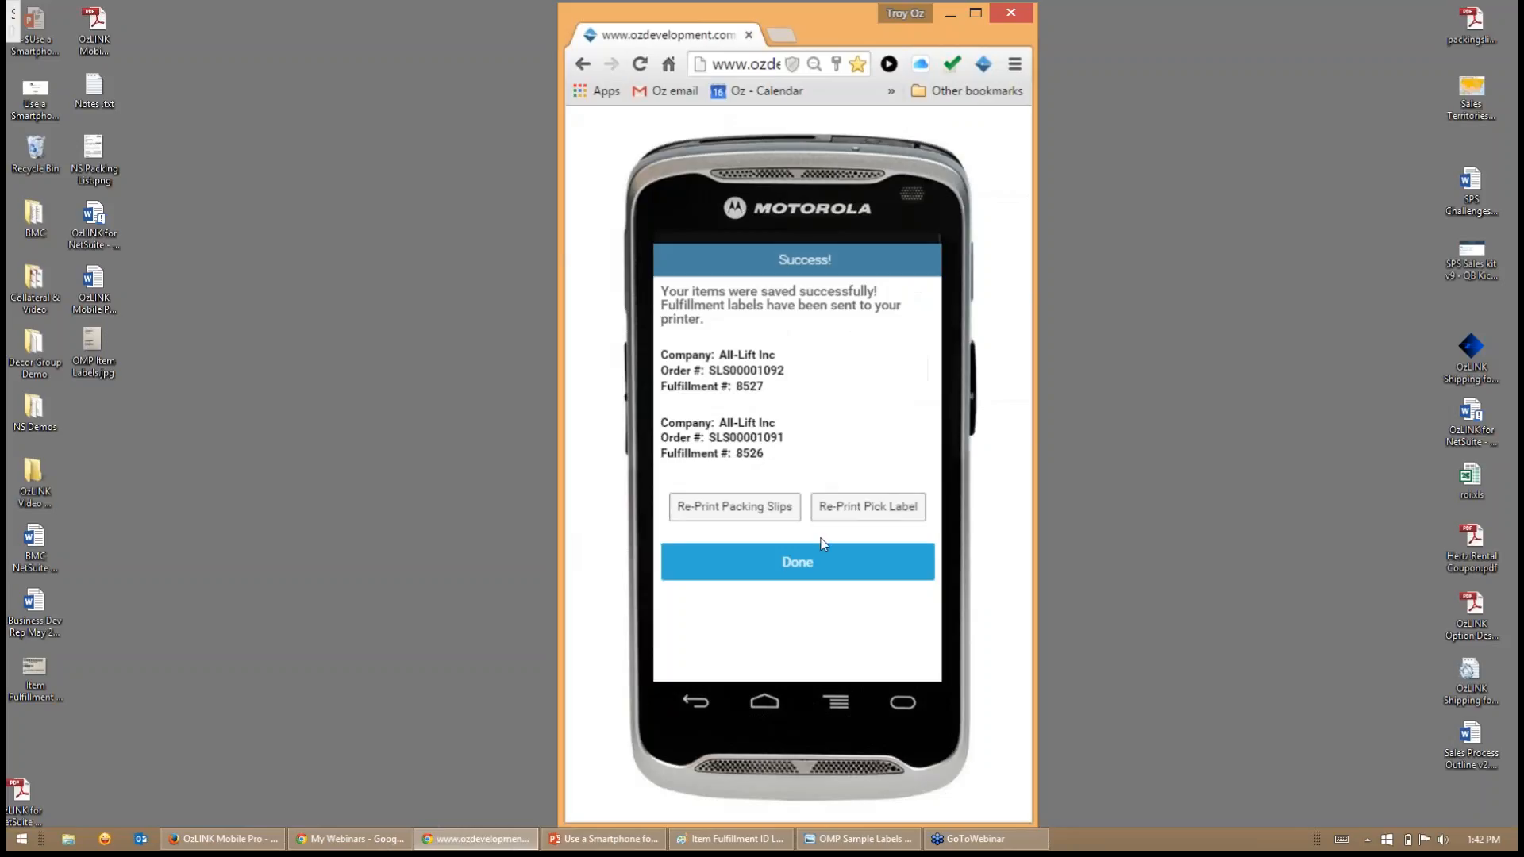
click(802, 560)
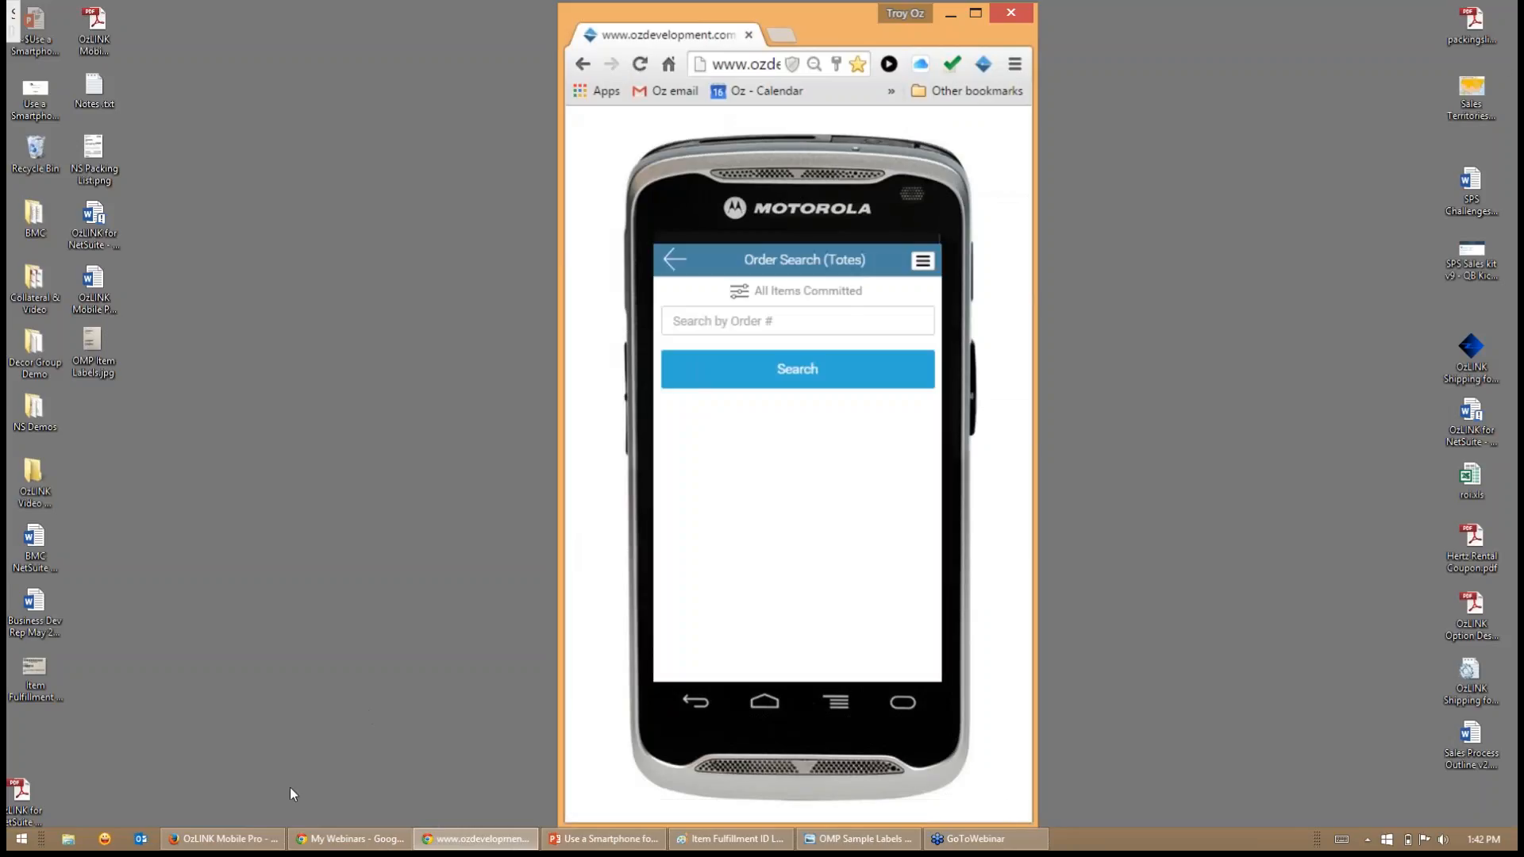
- Switch to the NetSuite home dashboard in Firefox with the OzLINK Mobile Pro charts
mouse_move(220, 842)
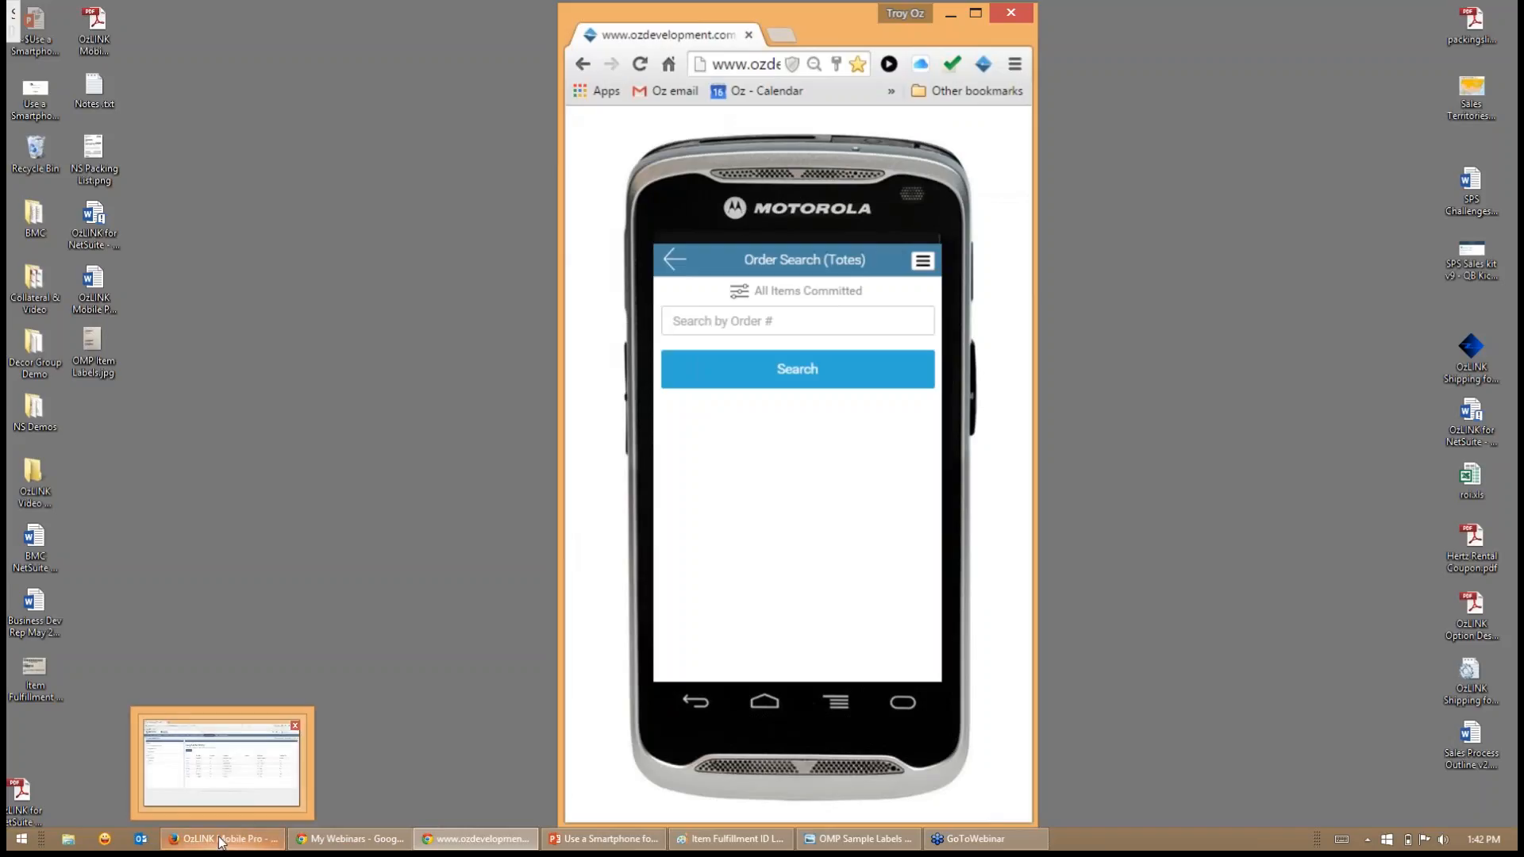
mouse_move(437, 848)
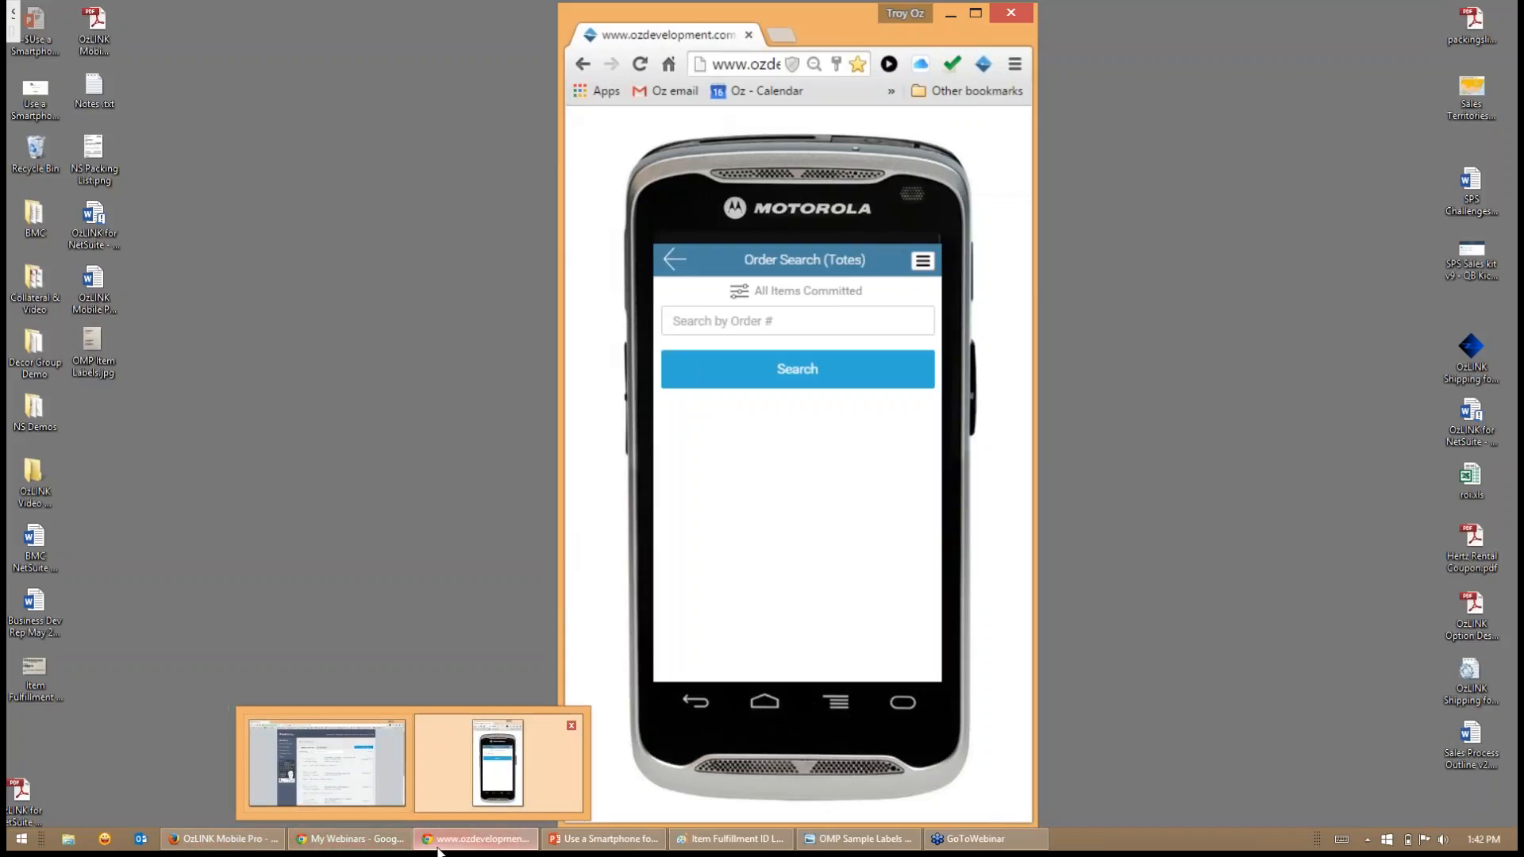
mouse_move(963, 849)
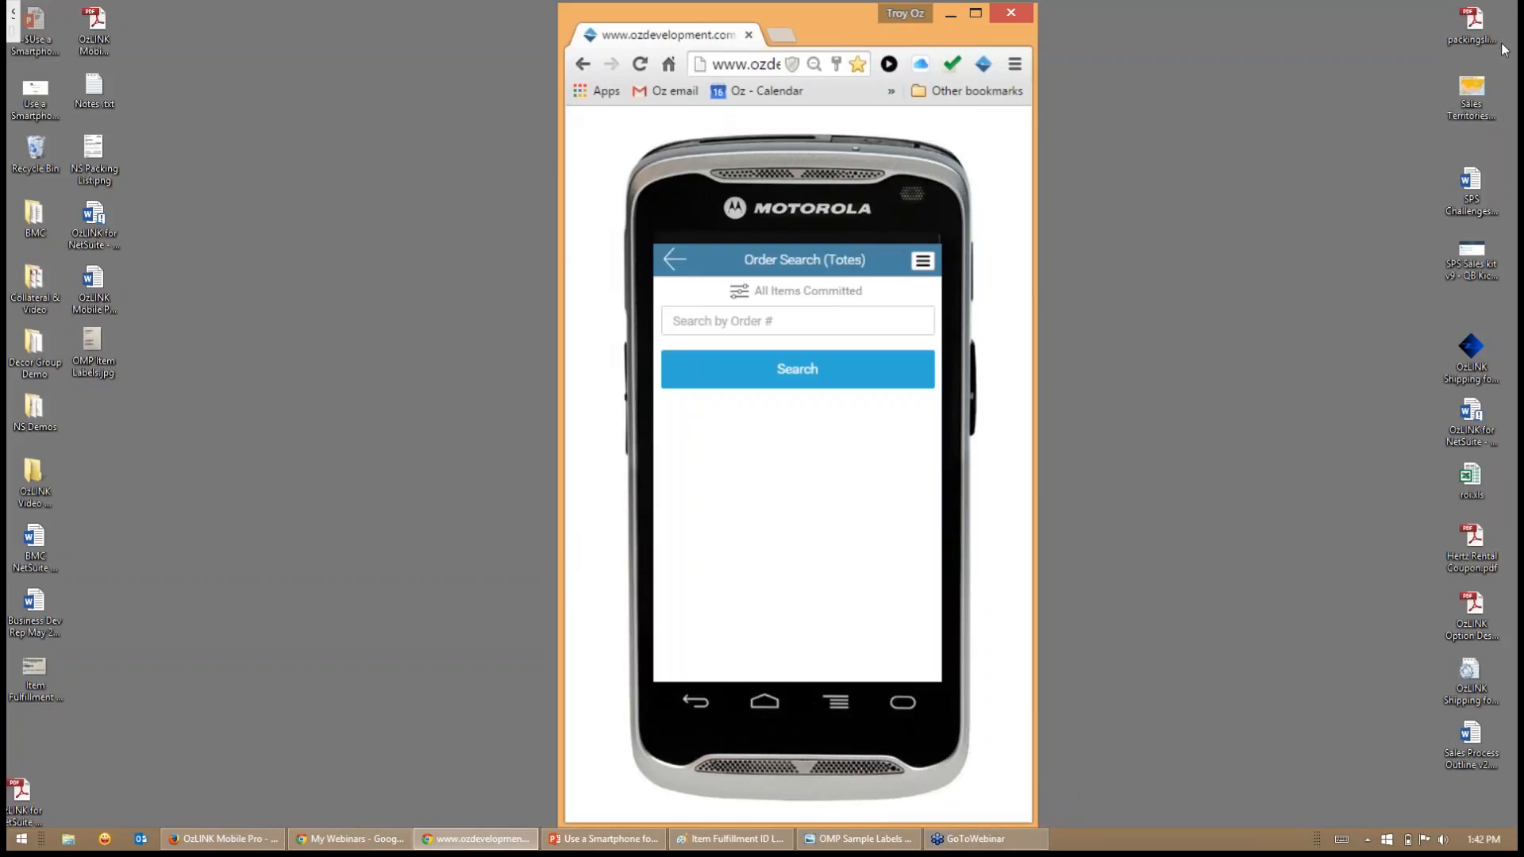
click(1501, 44)
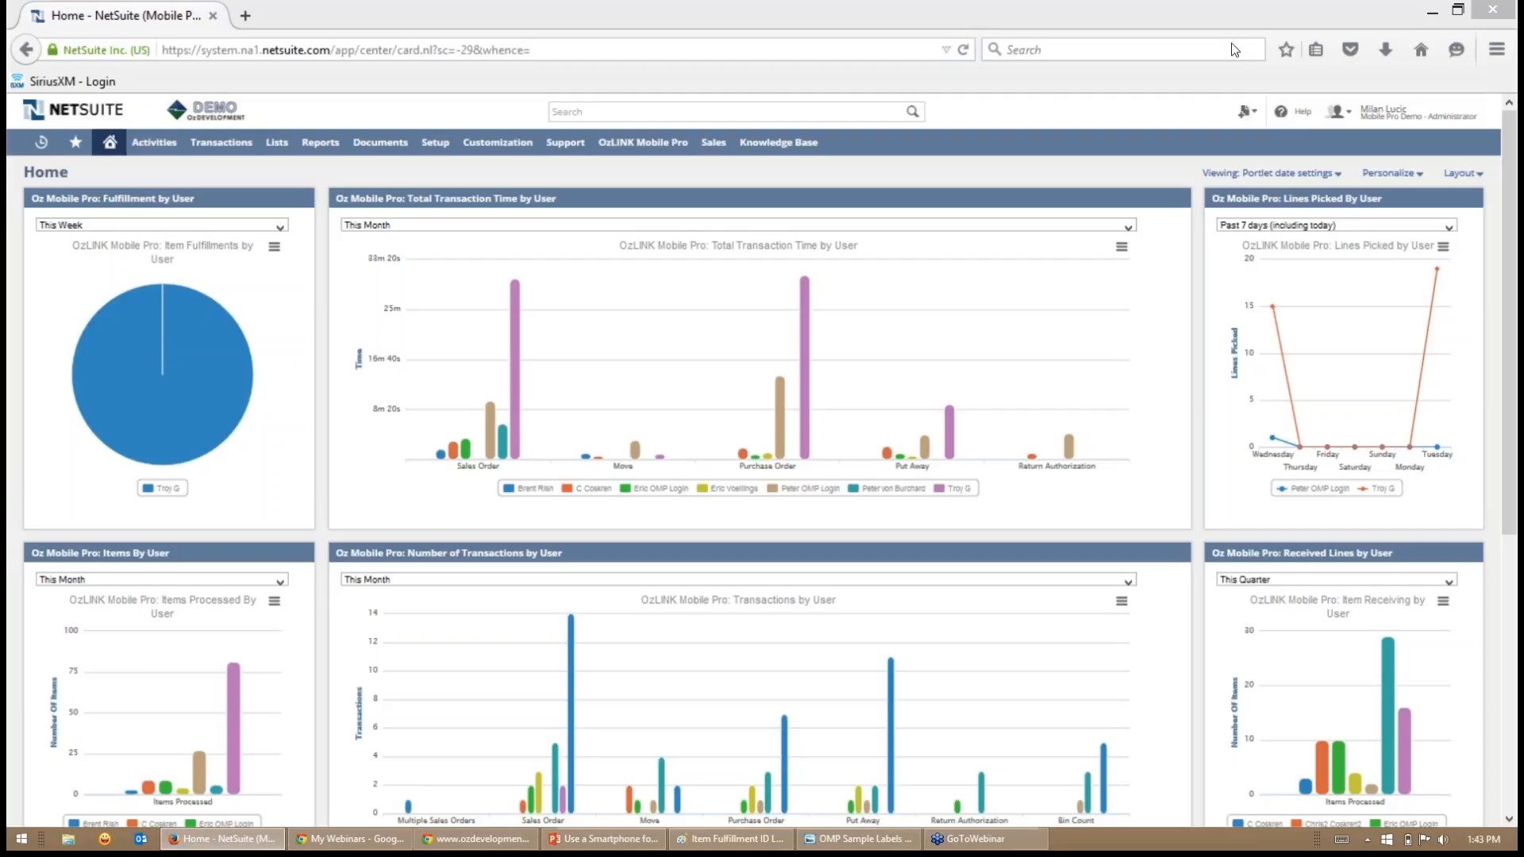
click(1160, 17)
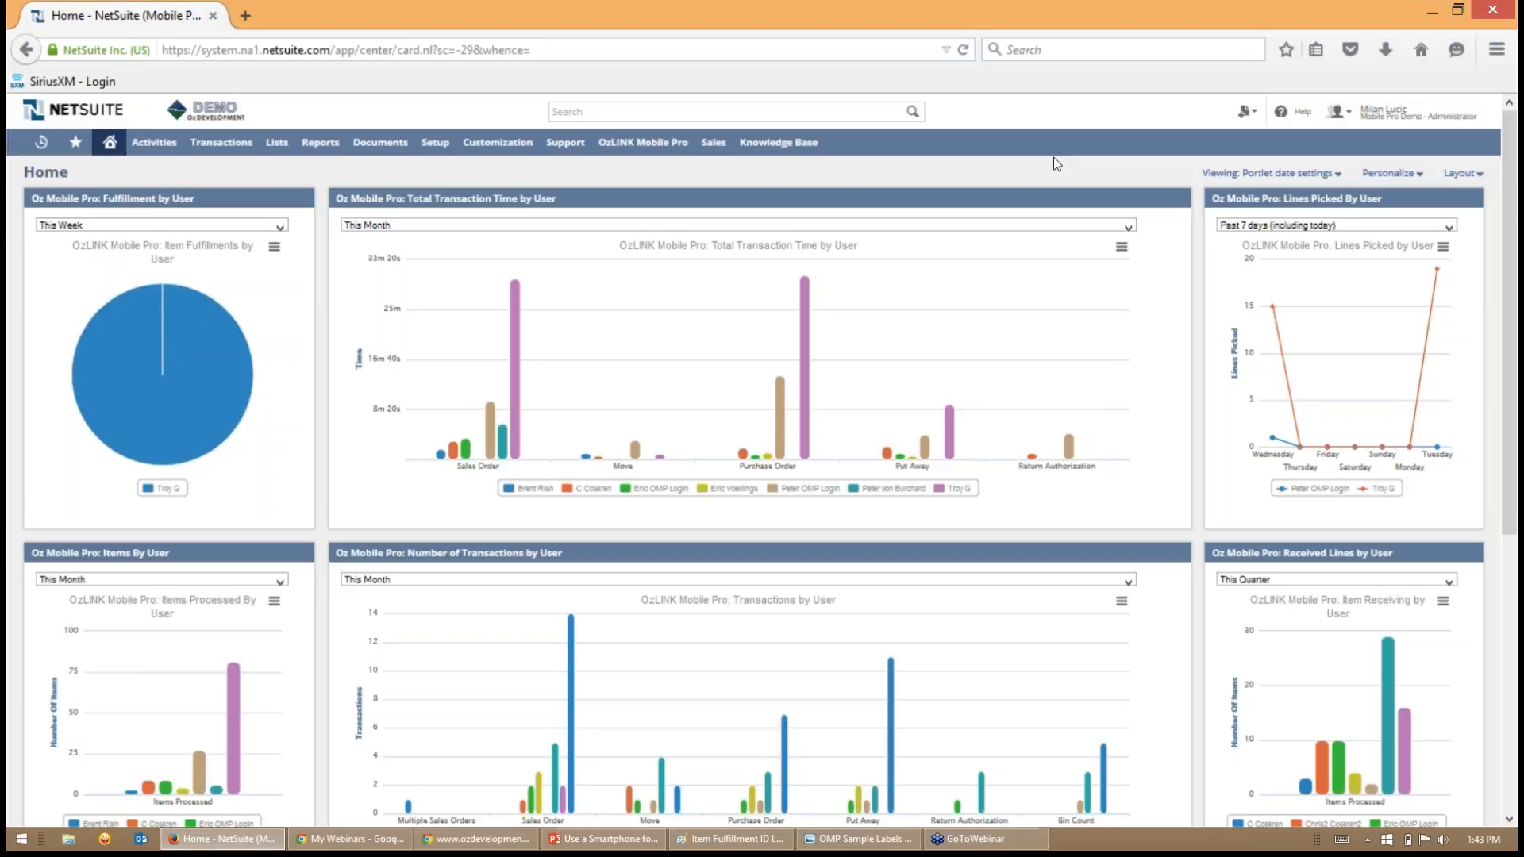
- Set the period of the Fulfillment by User and Items By User charts to This Quarter
click(282, 227)
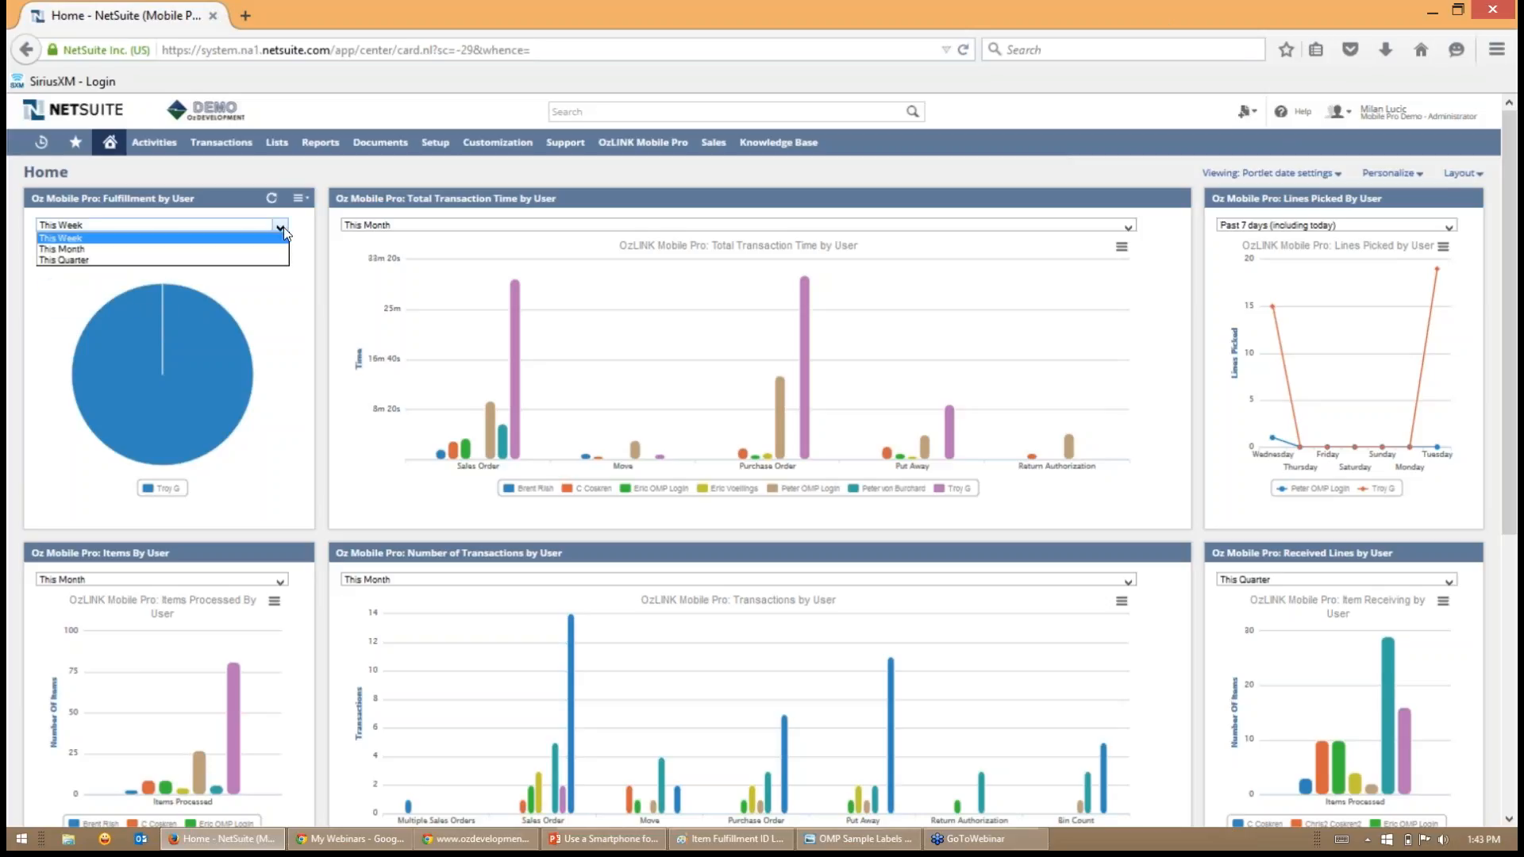
click(203, 260)
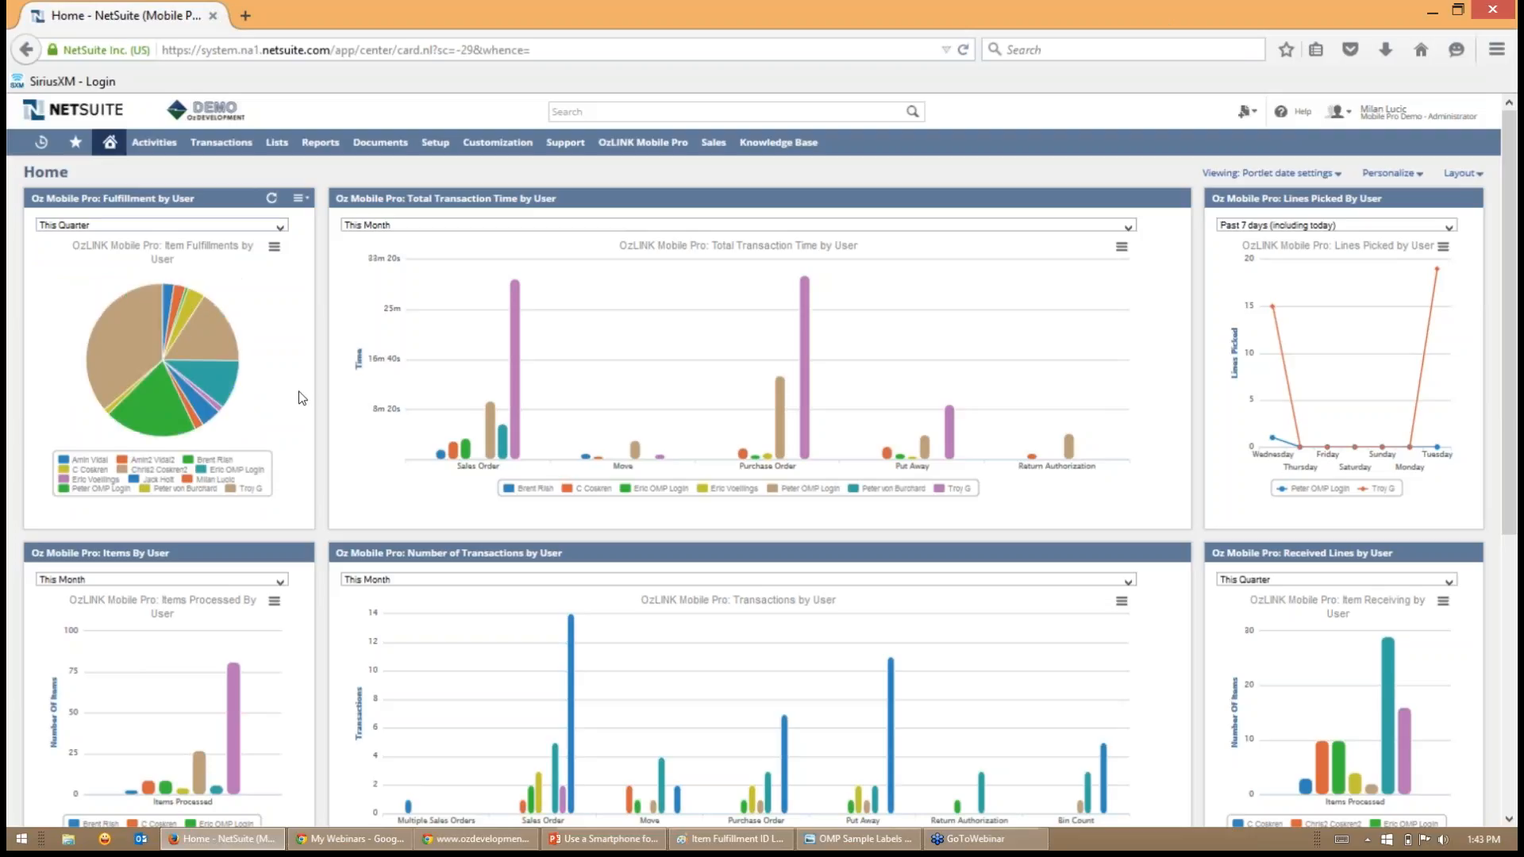
scroll(239, 389, down, 3)
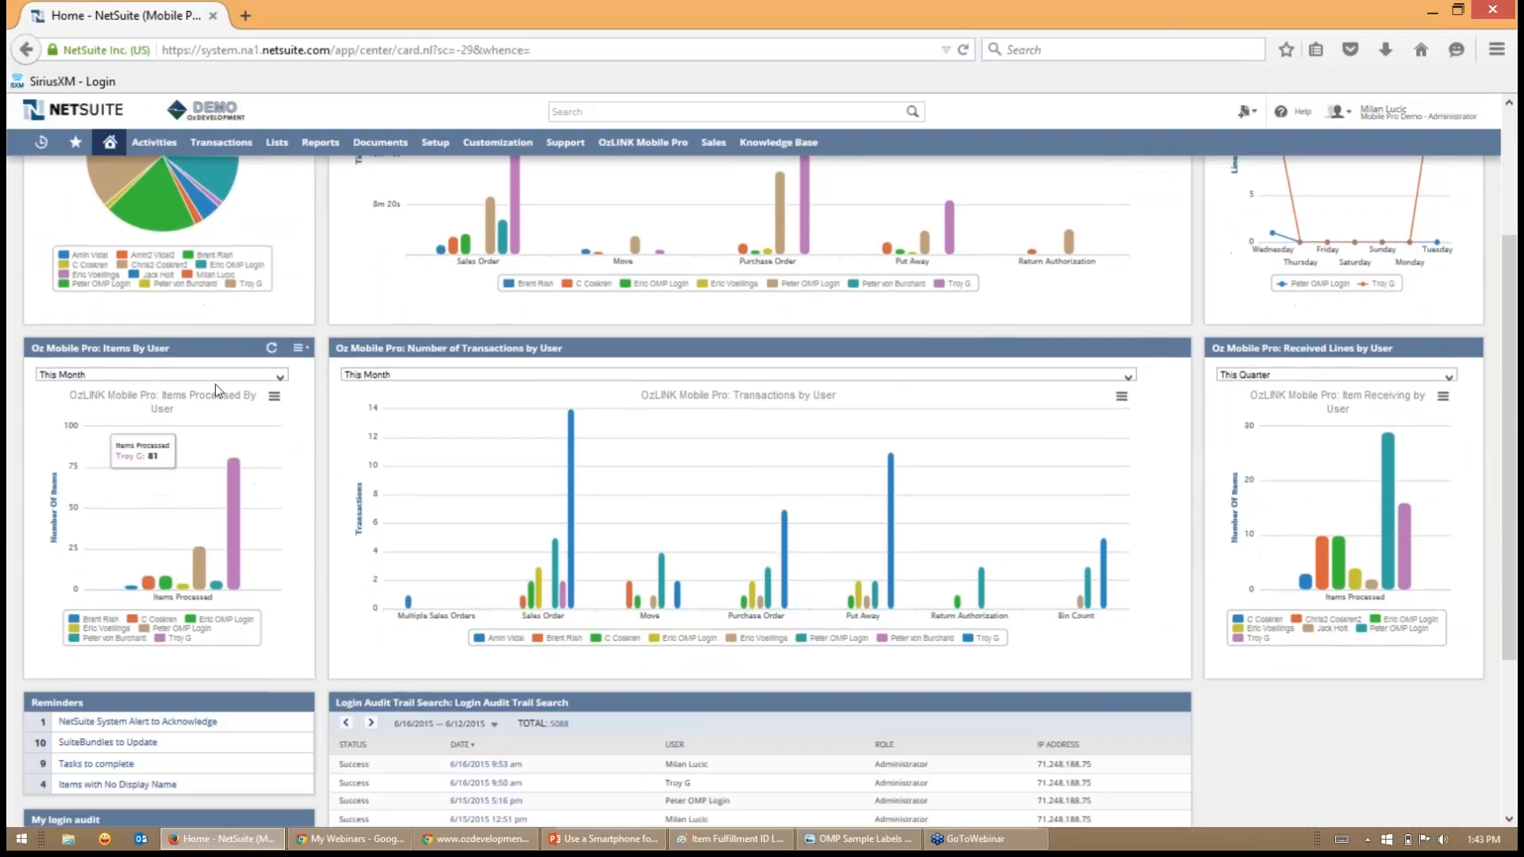
click(280, 377)
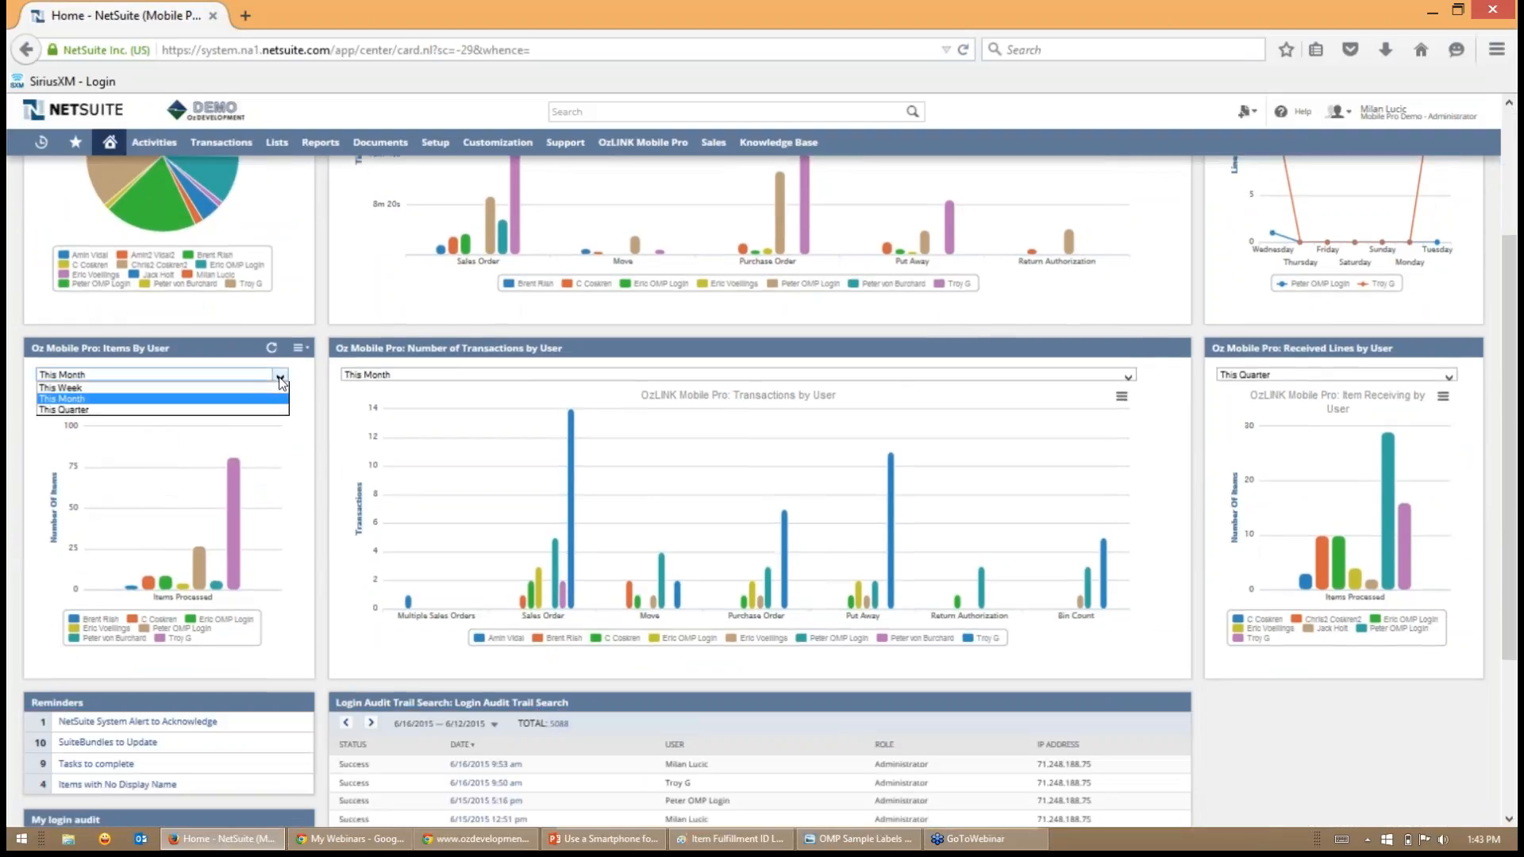
click(136, 411)
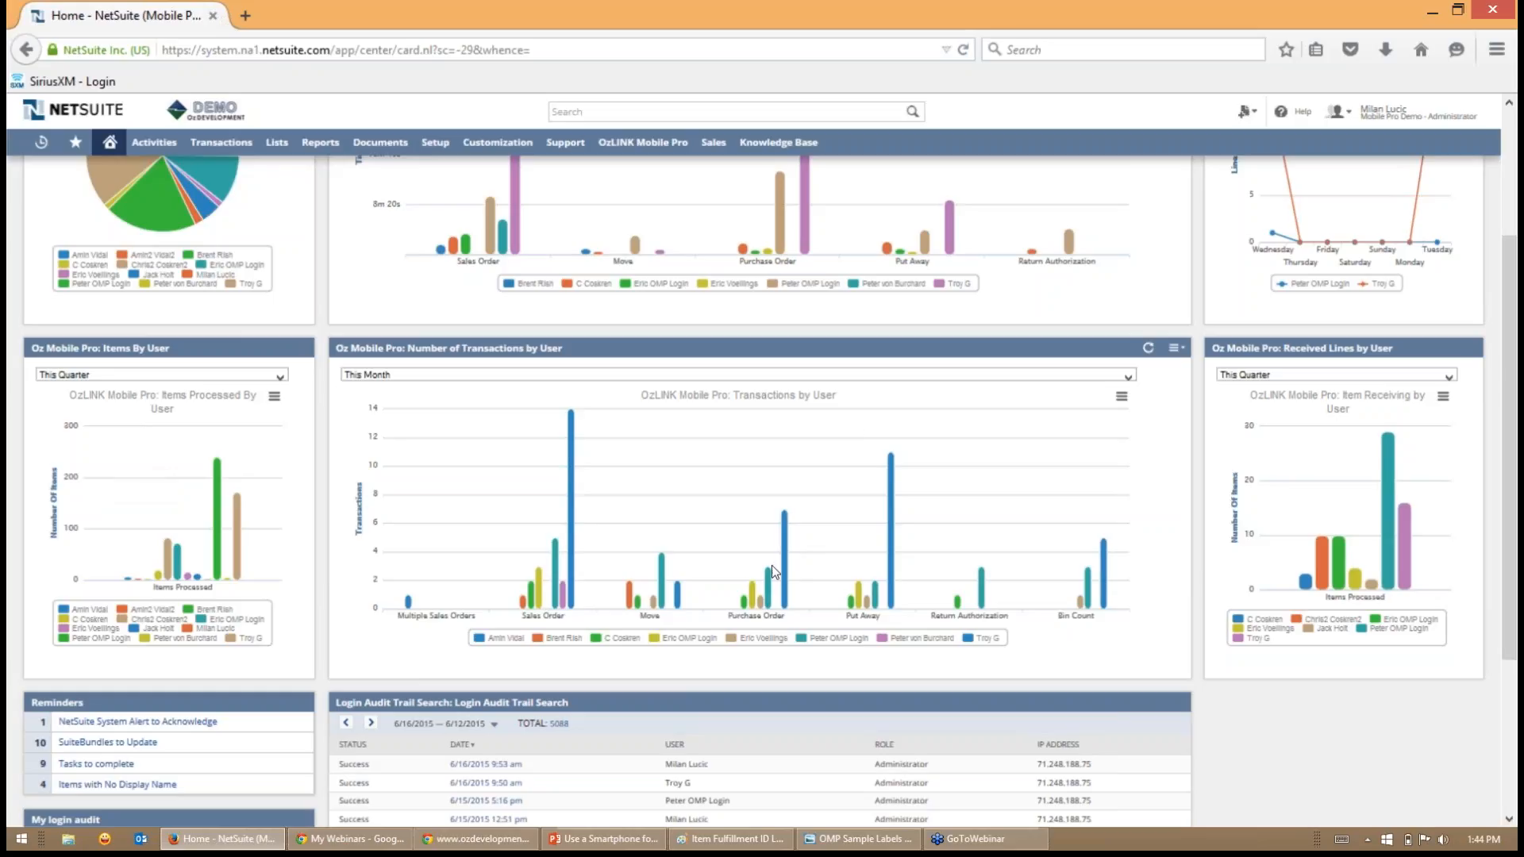
- Review the period options of the Lines Picked By User chart and choose Past 7 days (including today)
scroll(773, 568, up, 2)
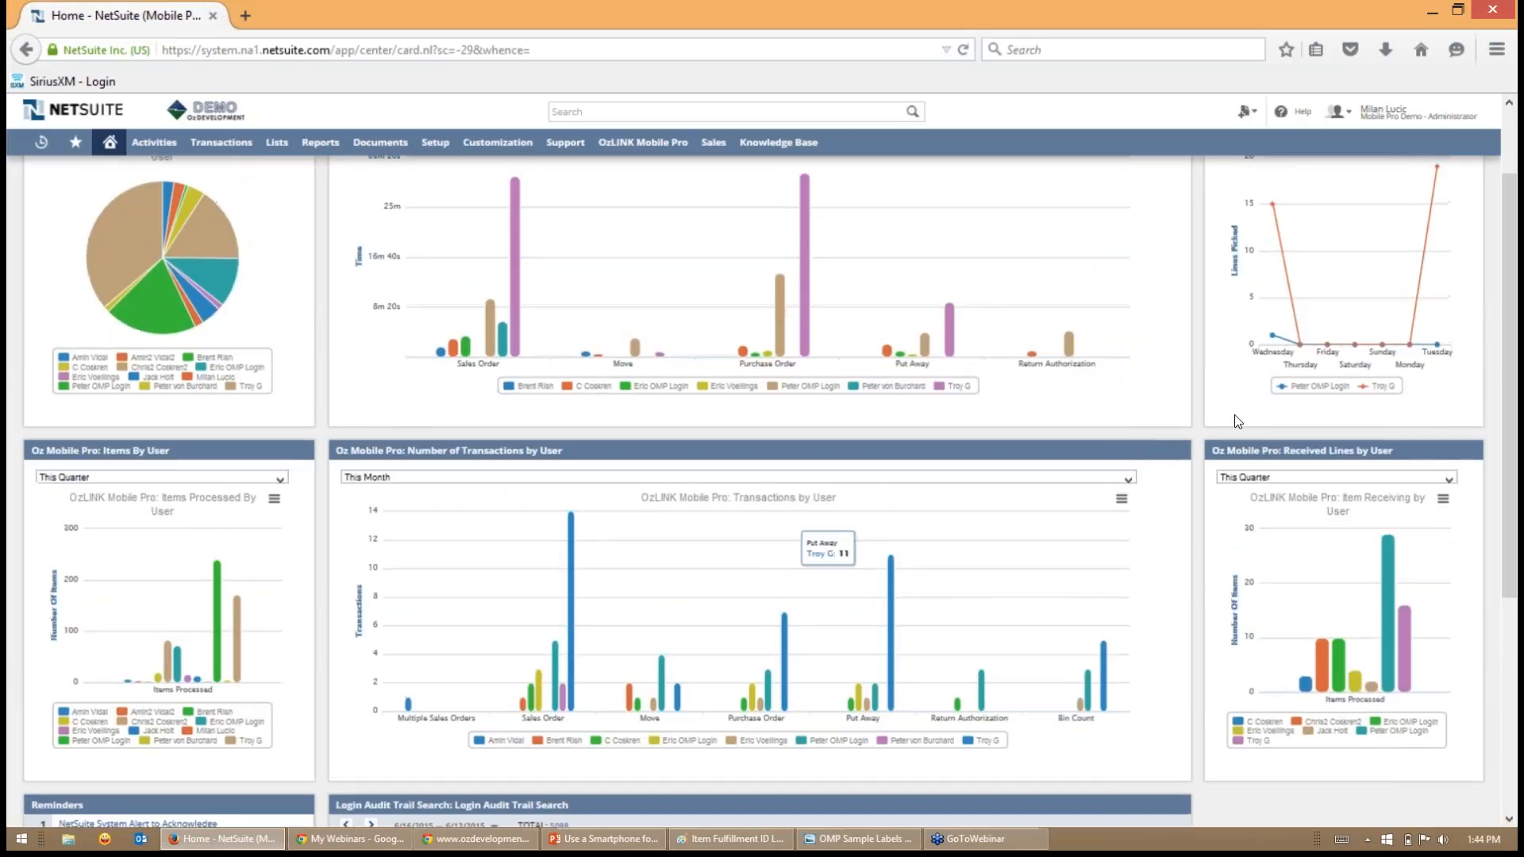
scroll(798, 508, up, 2)
click(1449, 227)
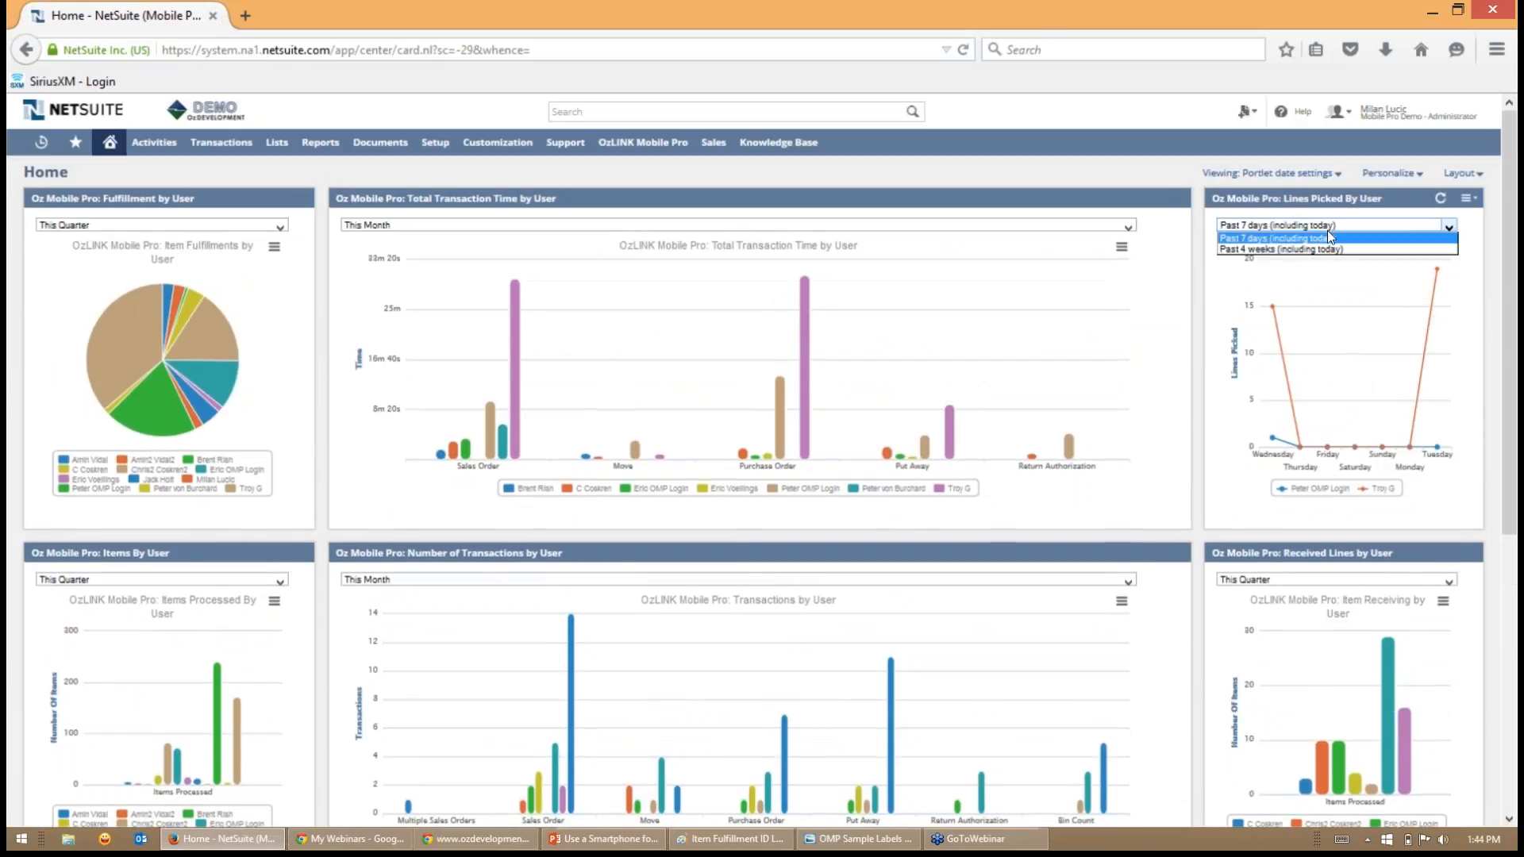
click(1265, 240)
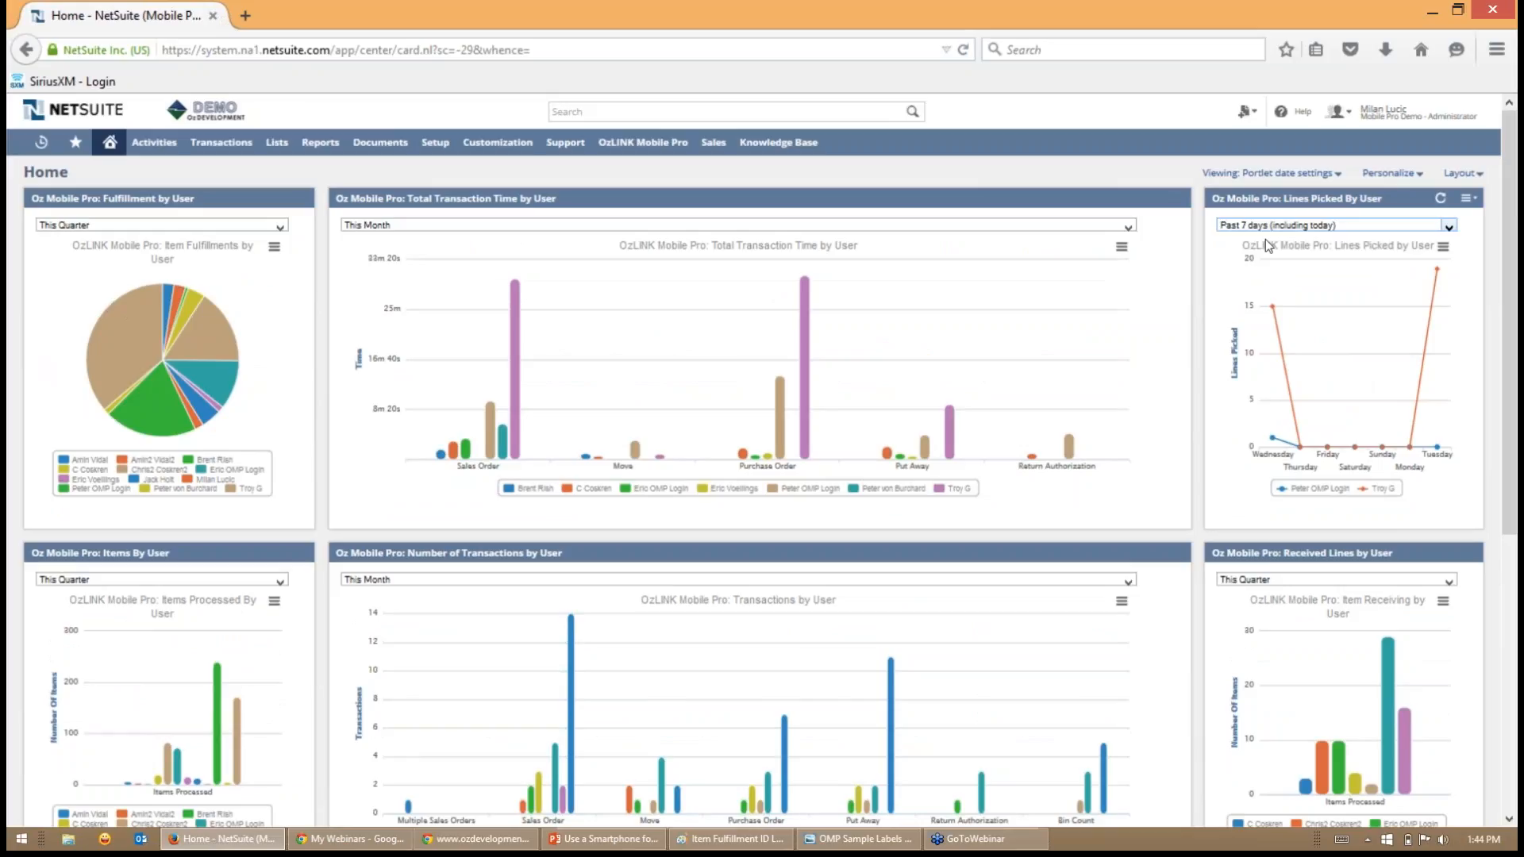